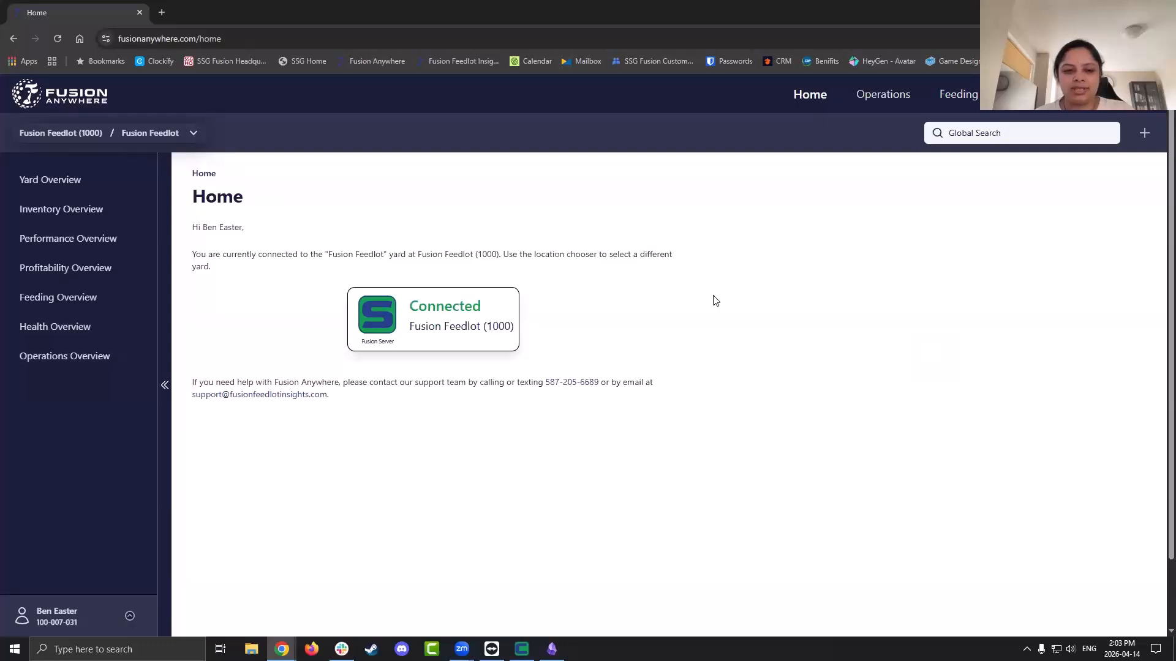
# Open the Operations area for the Fusion Feedlot from the home page
pyautogui.click(891, 95)
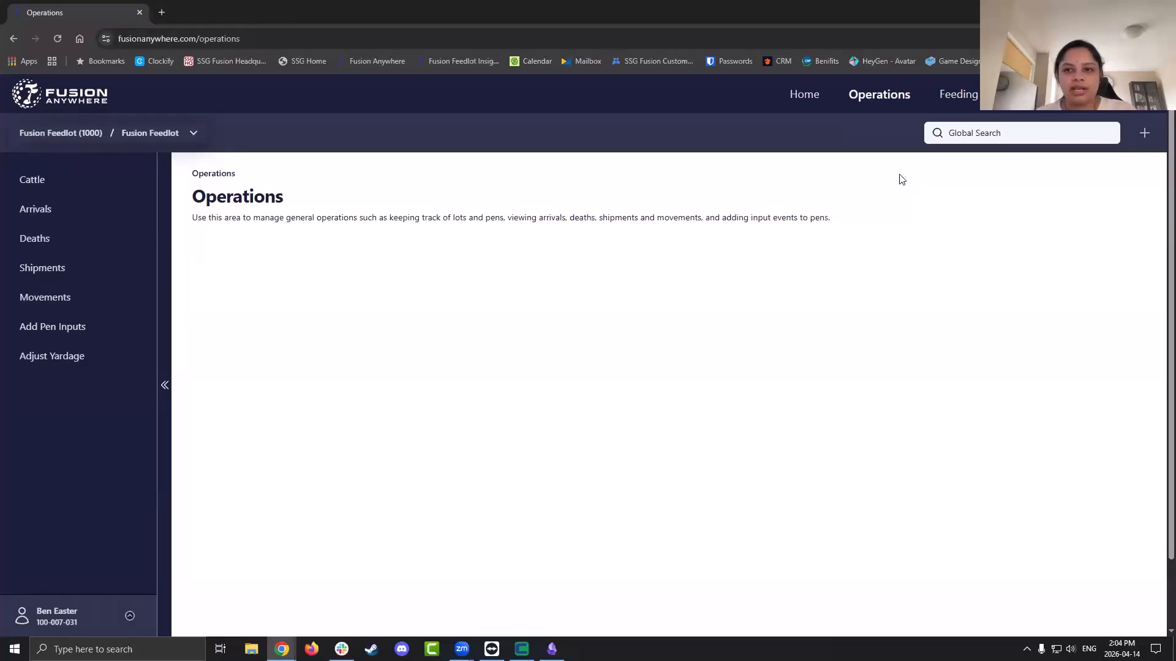
# Show the Cattle lot list (11,902 head, 23 open lots) and the quick-add record options
pyautogui.click(58, 180)
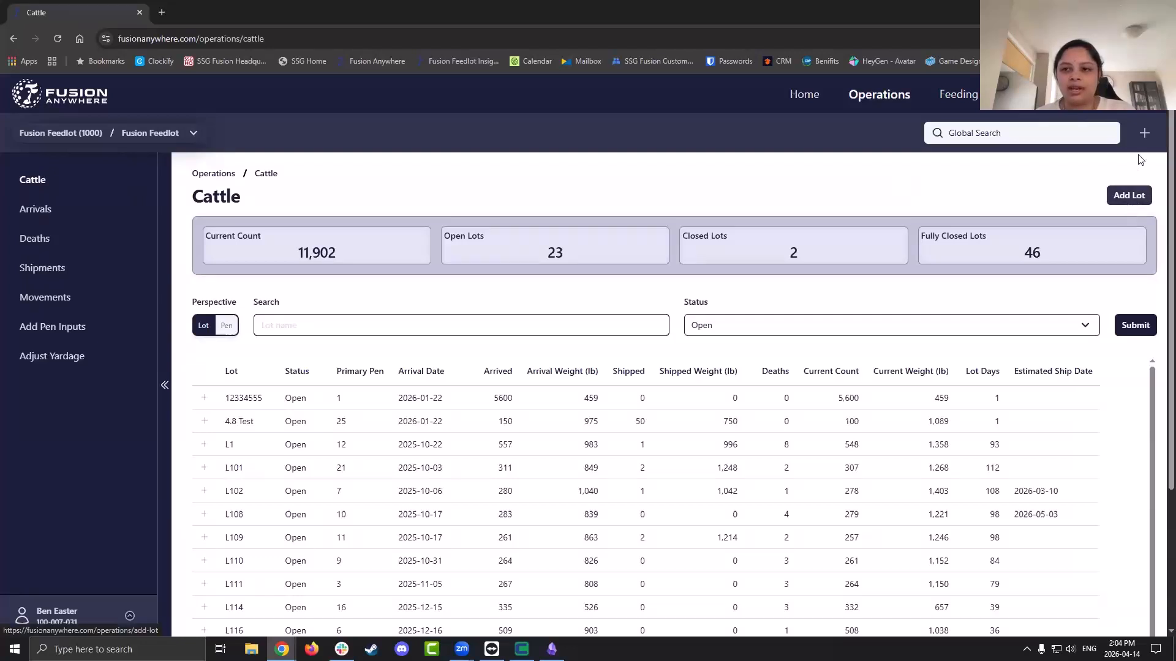
pyautogui.click(1144, 138)
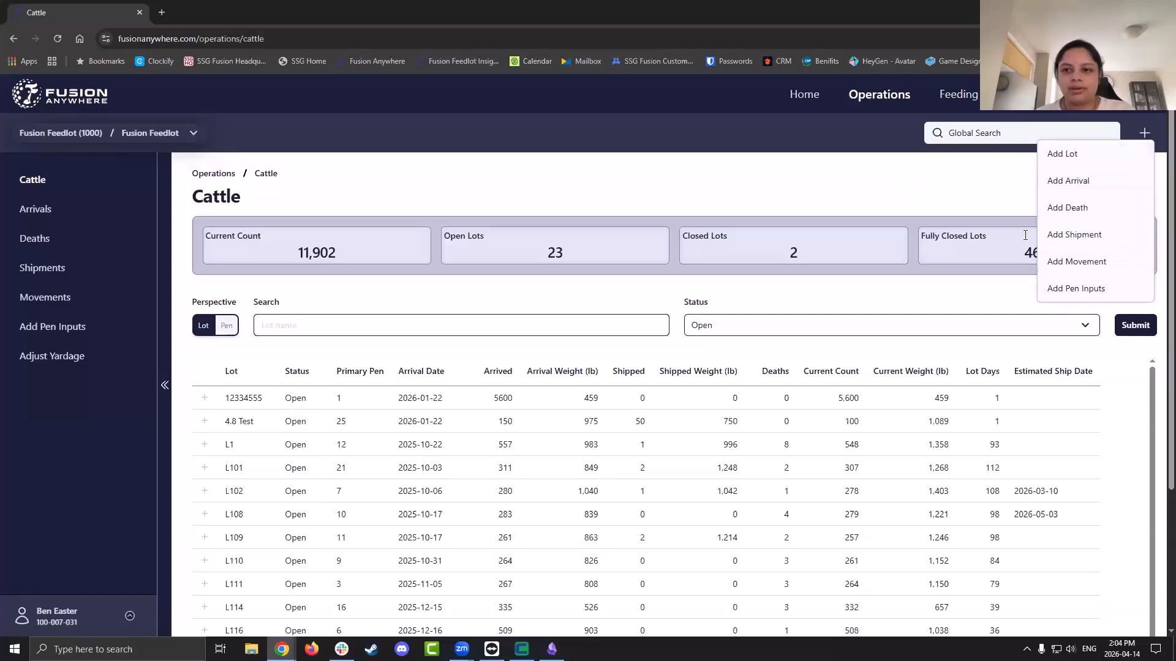
# Preview the Cattle page at mobile width with Chrome DevTools' device toolbar
pyautogui.click(934, 202)
pyautogui.rightClick(934, 199)
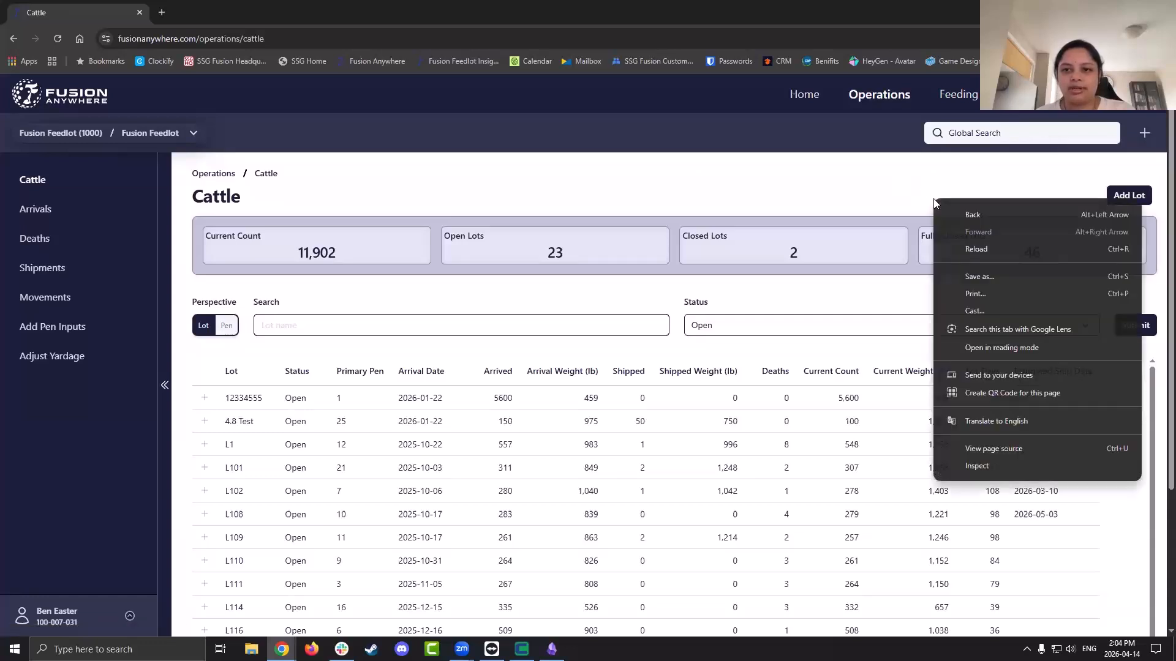
pyautogui.click(982, 465)
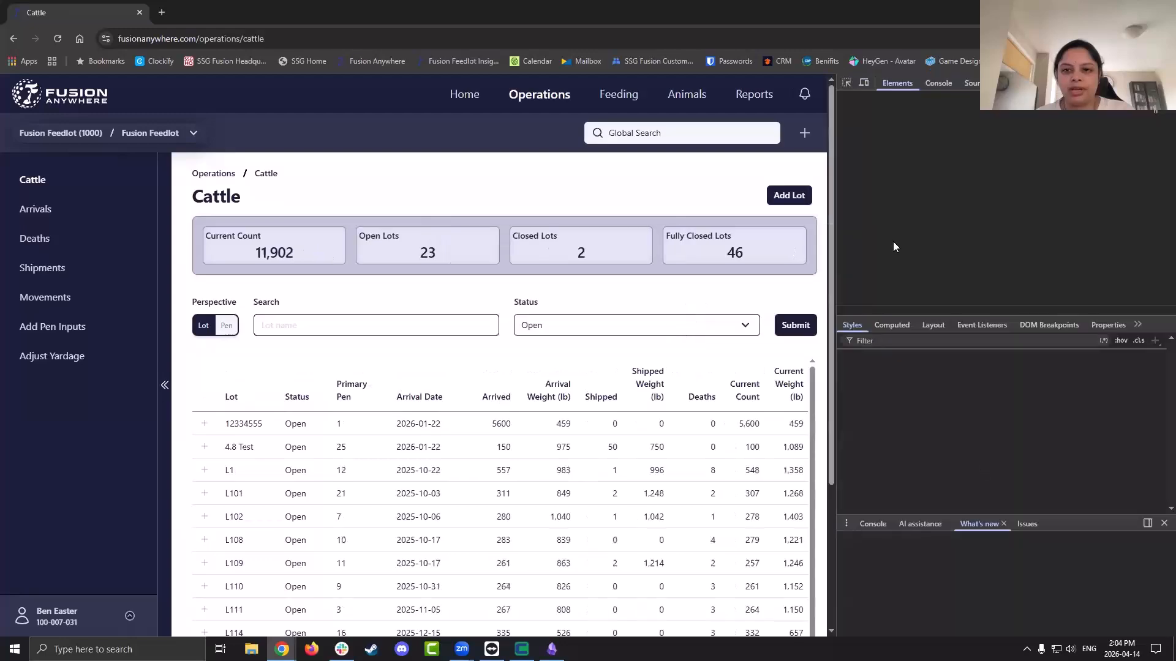
pyautogui.click(864, 83)
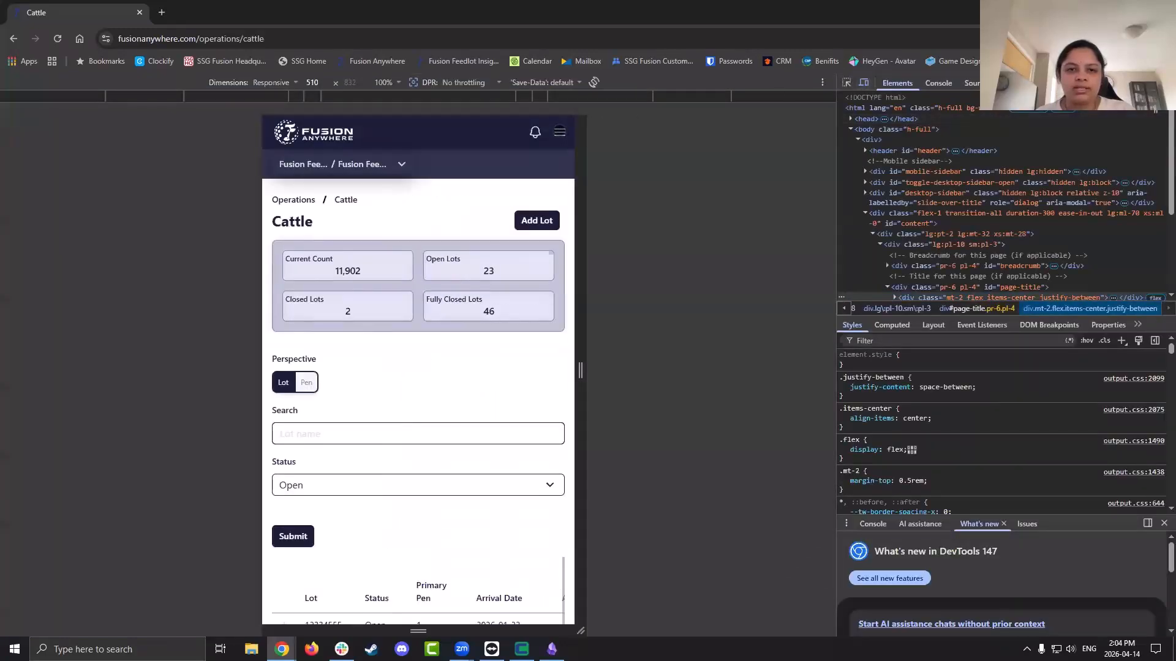
# Open the Add Lot form from the mobile navigation menu
pyautogui.click(559, 133)
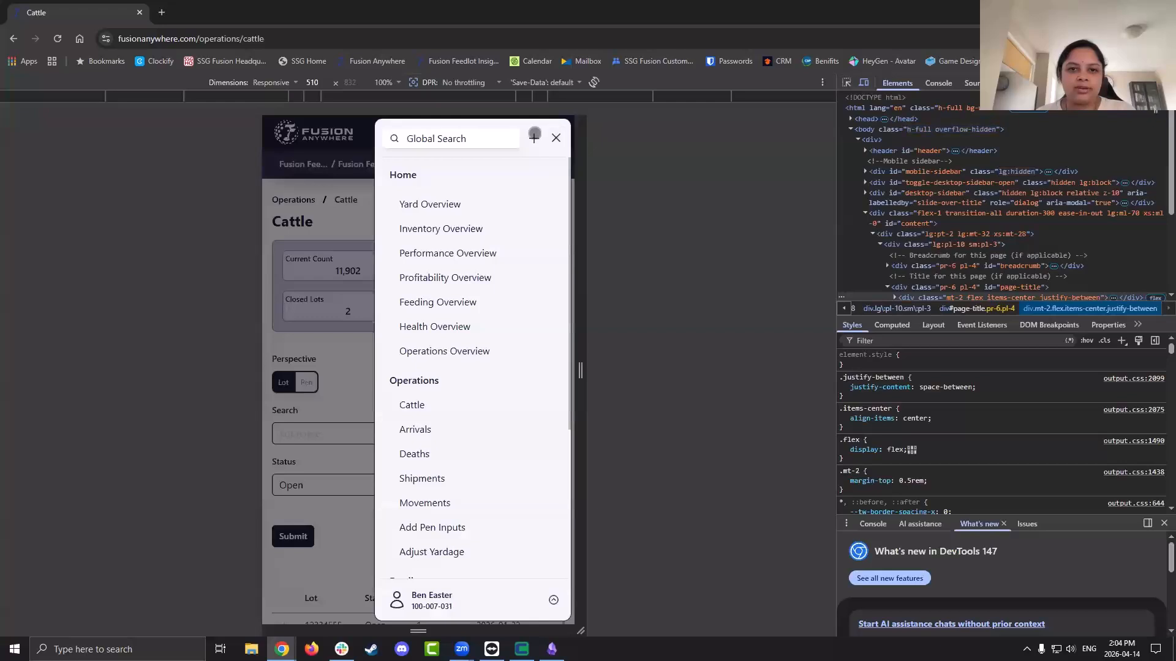
pyautogui.click(529, 138)
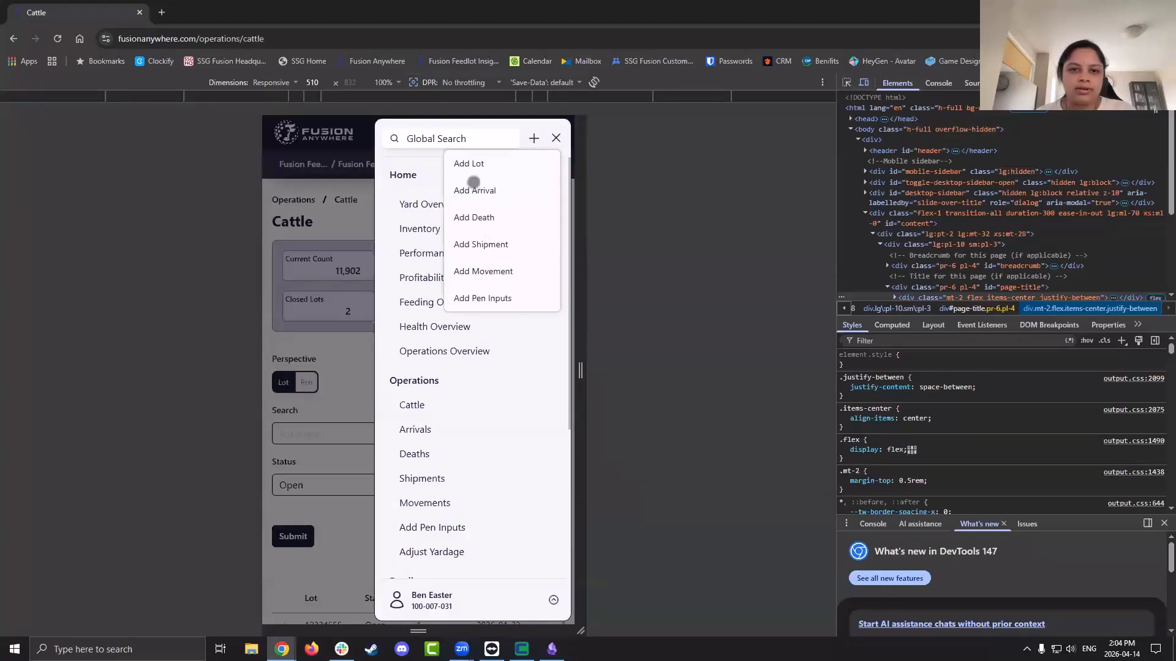
pyautogui.click(469, 164)
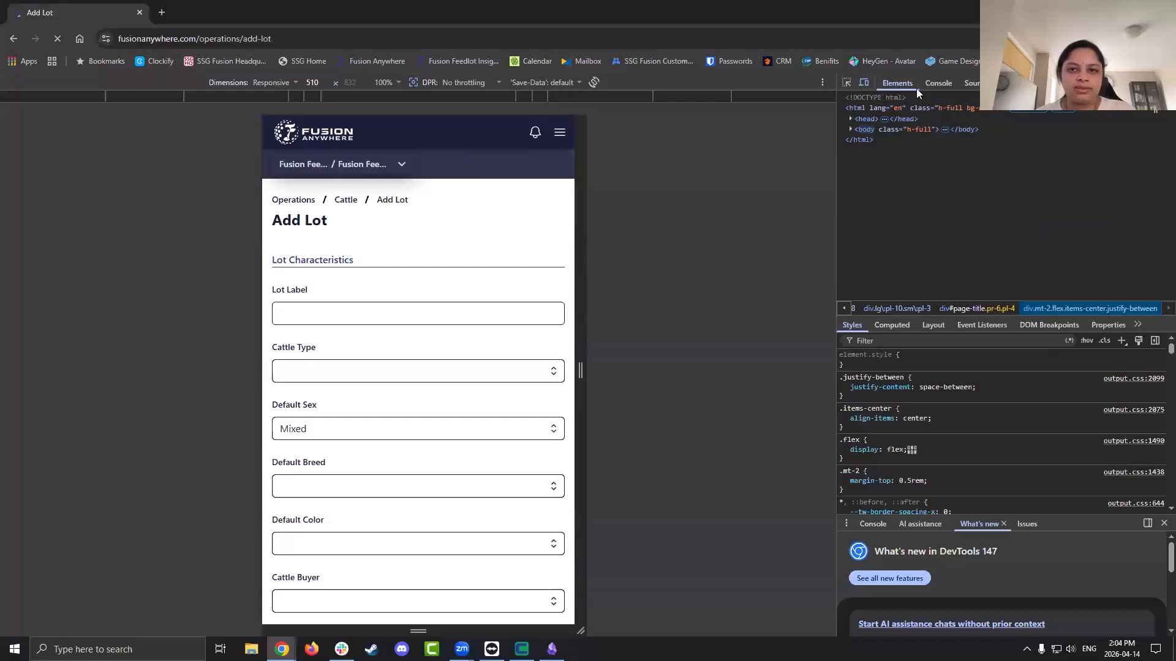
# Close DevTools and enter LH1 as the new lot's label
pyautogui.press('F12')
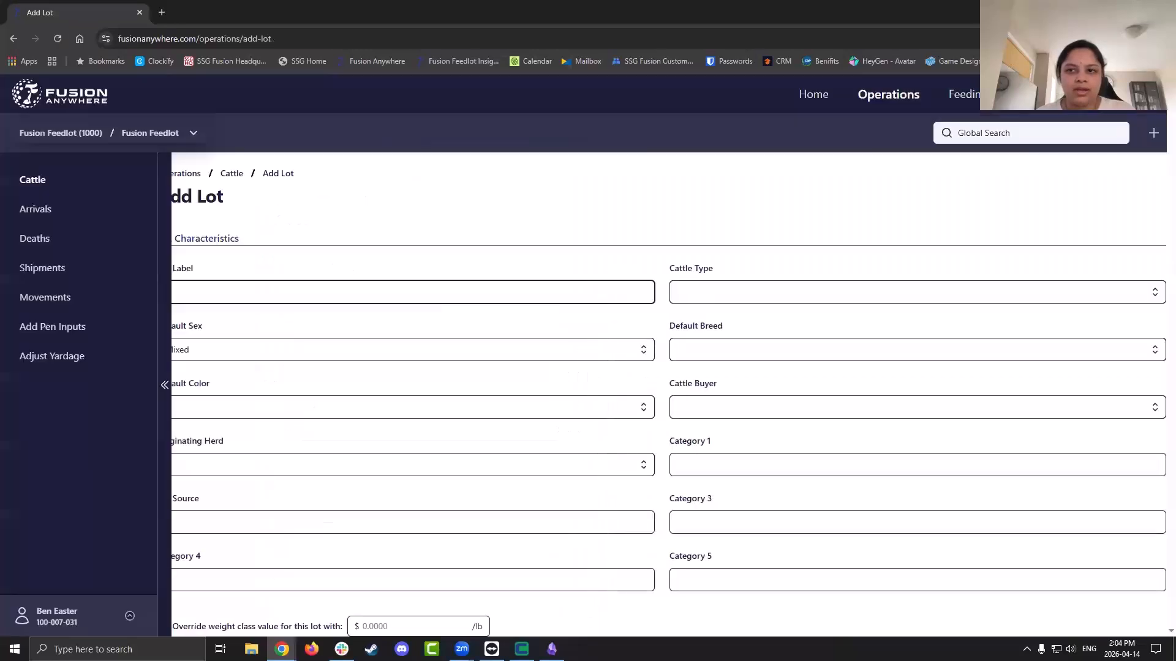
pyautogui.click(497, 207)
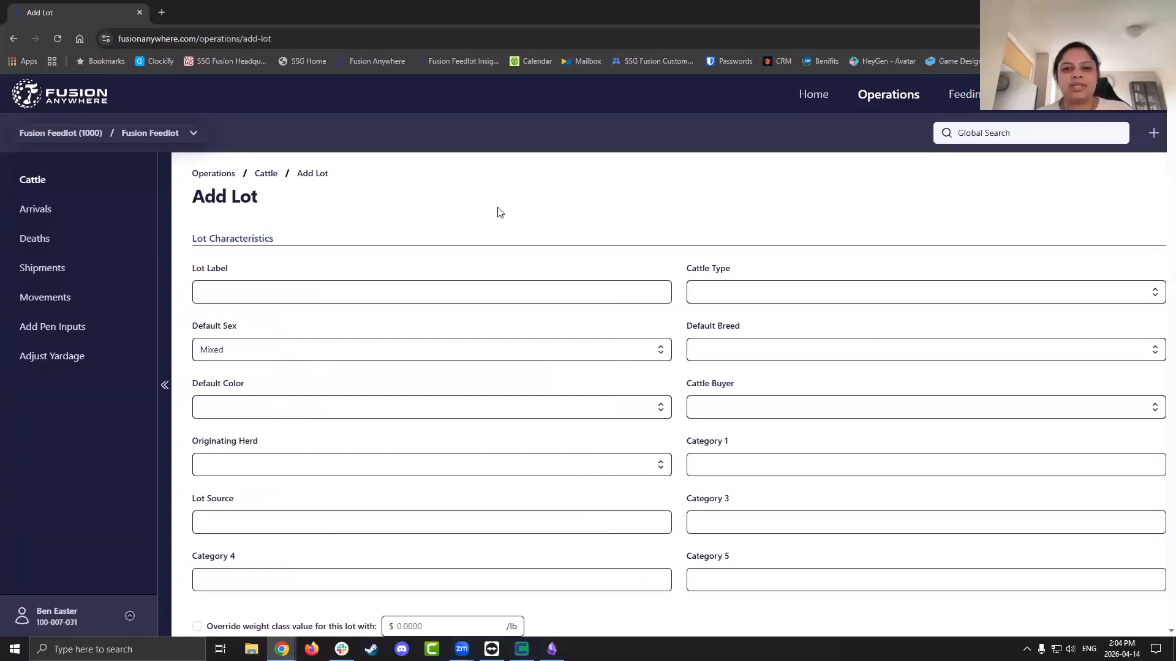
pyautogui.scroll(-1, 498, 212)
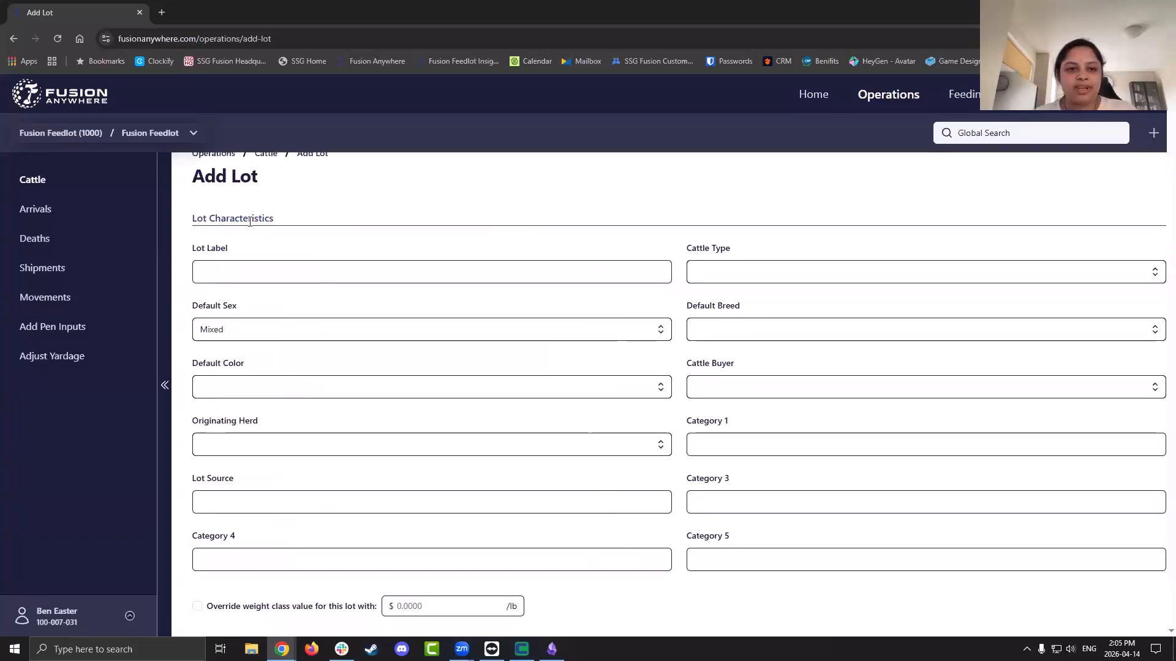
pyautogui.scroll(-1, 369, 263)
pyautogui.click(369, 264)
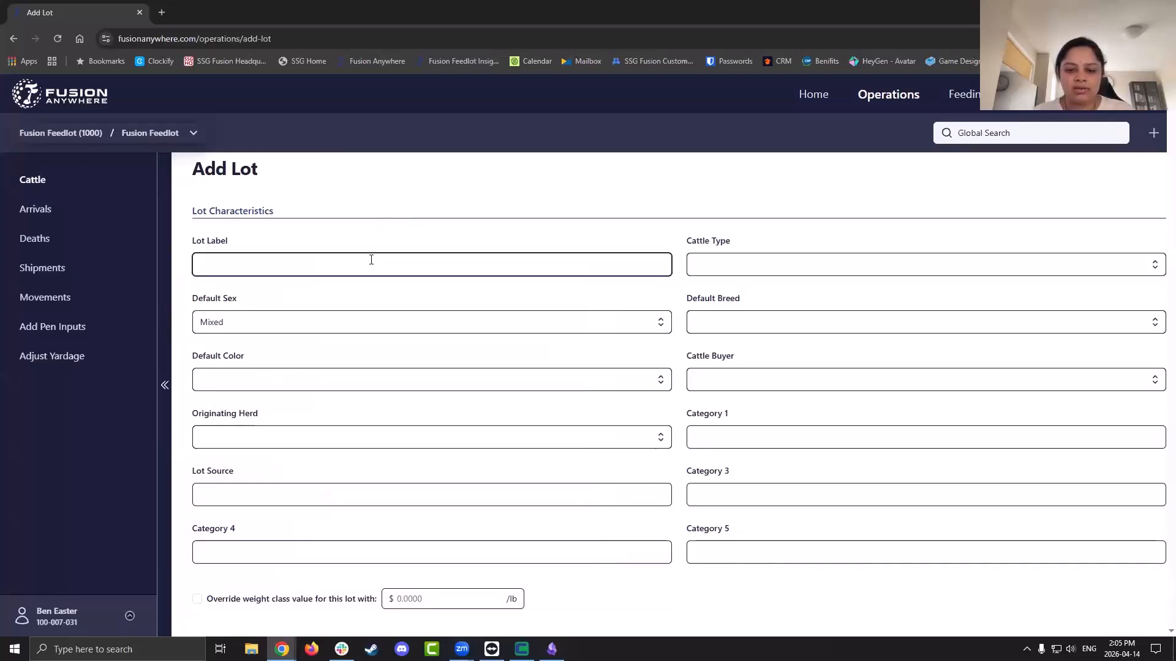
pyautogui.write('LH1')
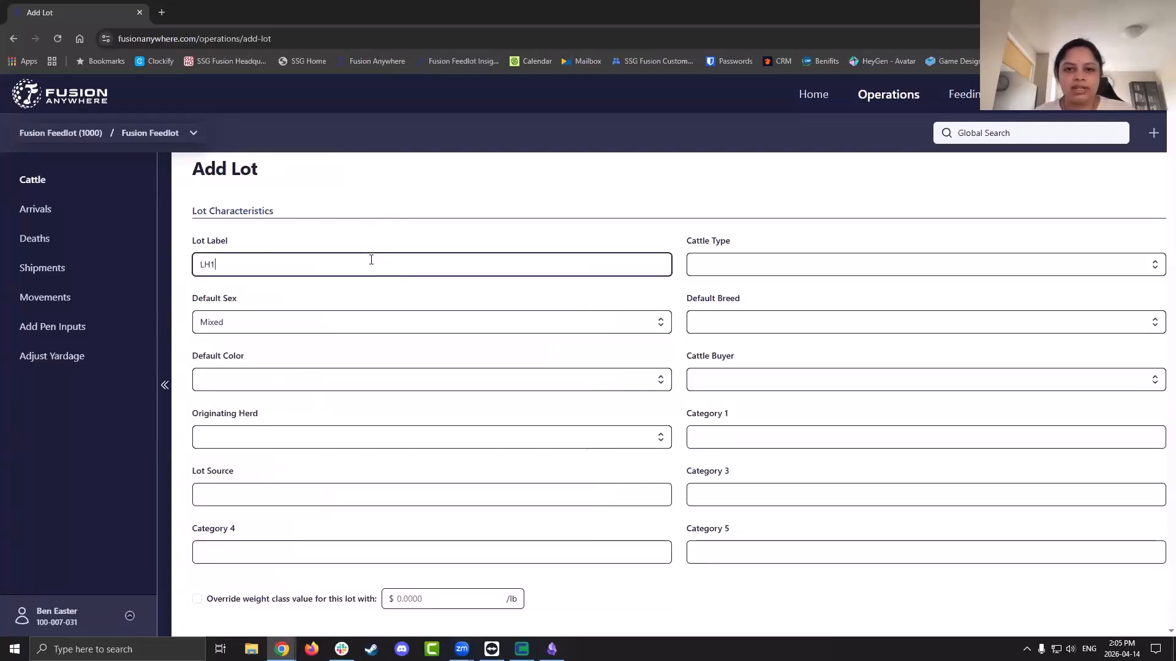
# Set cattle type Fall Placed, default sex Male, breed Char cross, colour Black&White
pyautogui.click(749, 261)
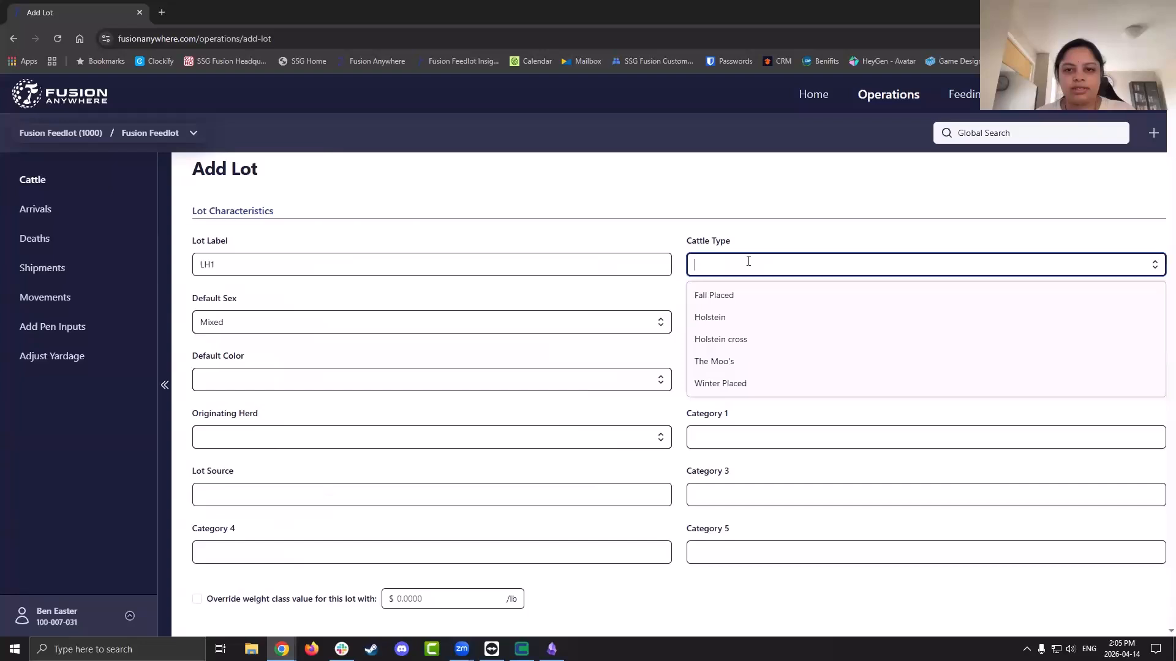
pyautogui.click(752, 302)
pyautogui.click(629, 322)
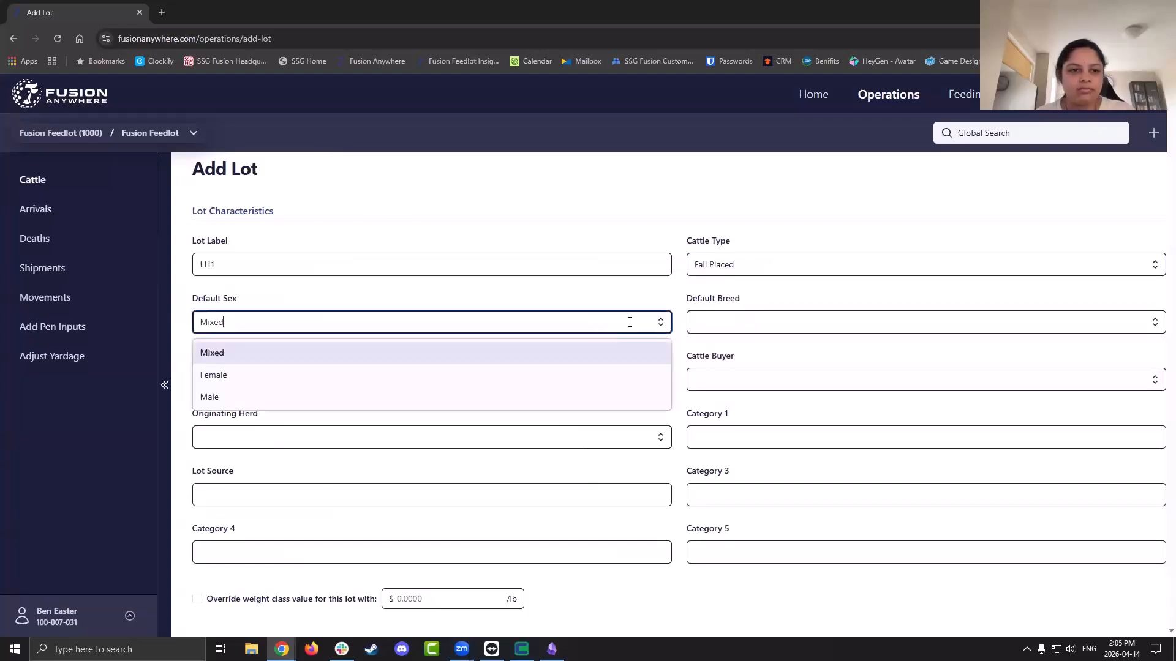
pyautogui.click(624, 392)
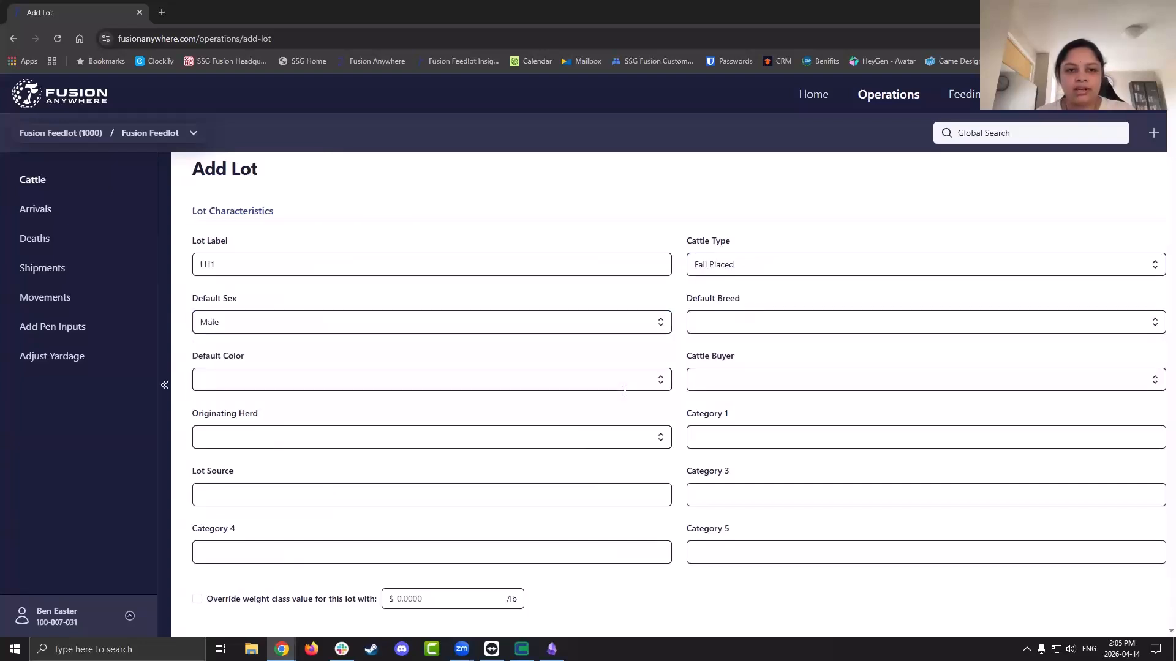
pyautogui.click(857, 326)
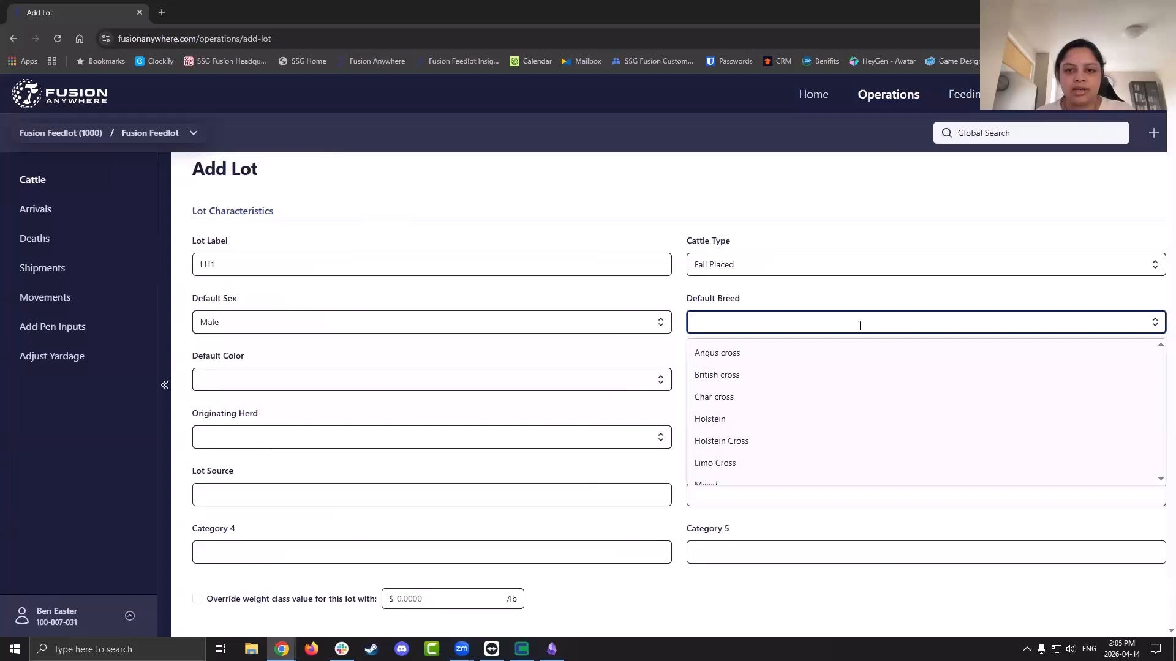
pyautogui.click(849, 397)
pyautogui.click(659, 380)
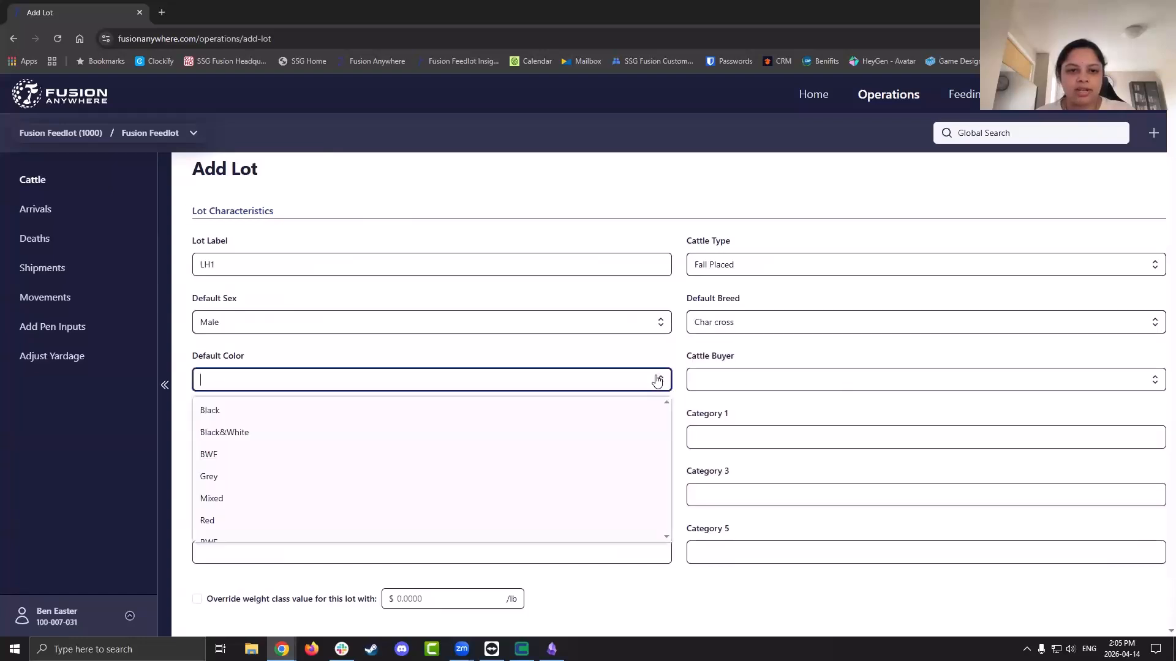
pyautogui.click(630, 440)
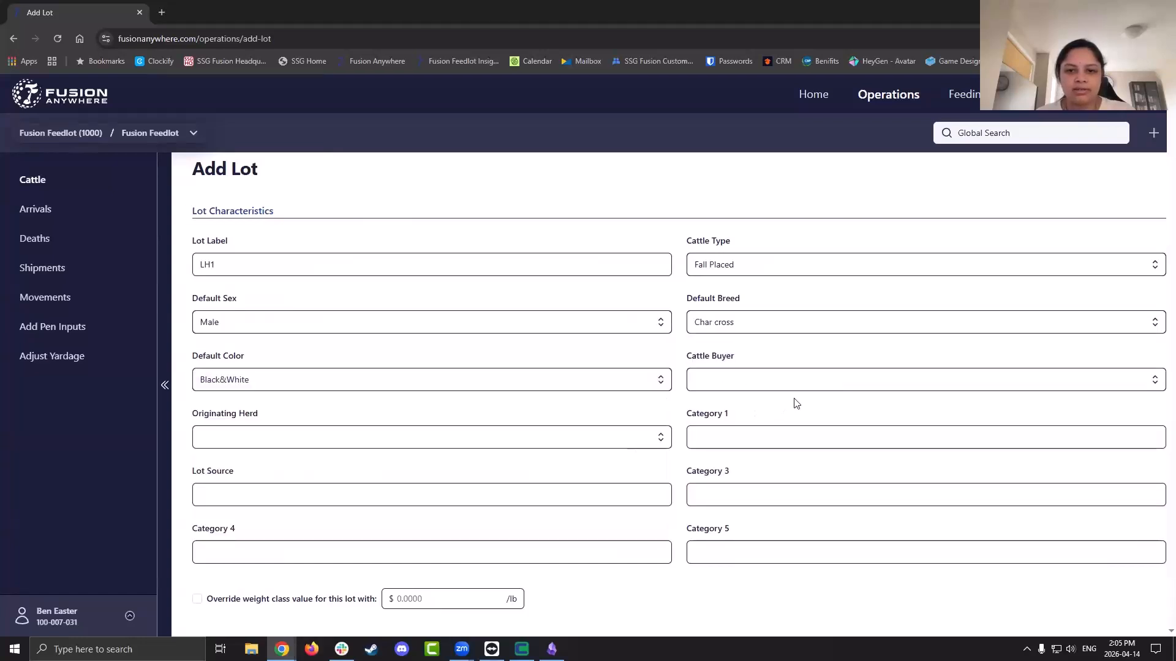
# Choose the lot's cattle buyer and originating herd
pyautogui.click(871, 374)
pyautogui.click(850, 455)
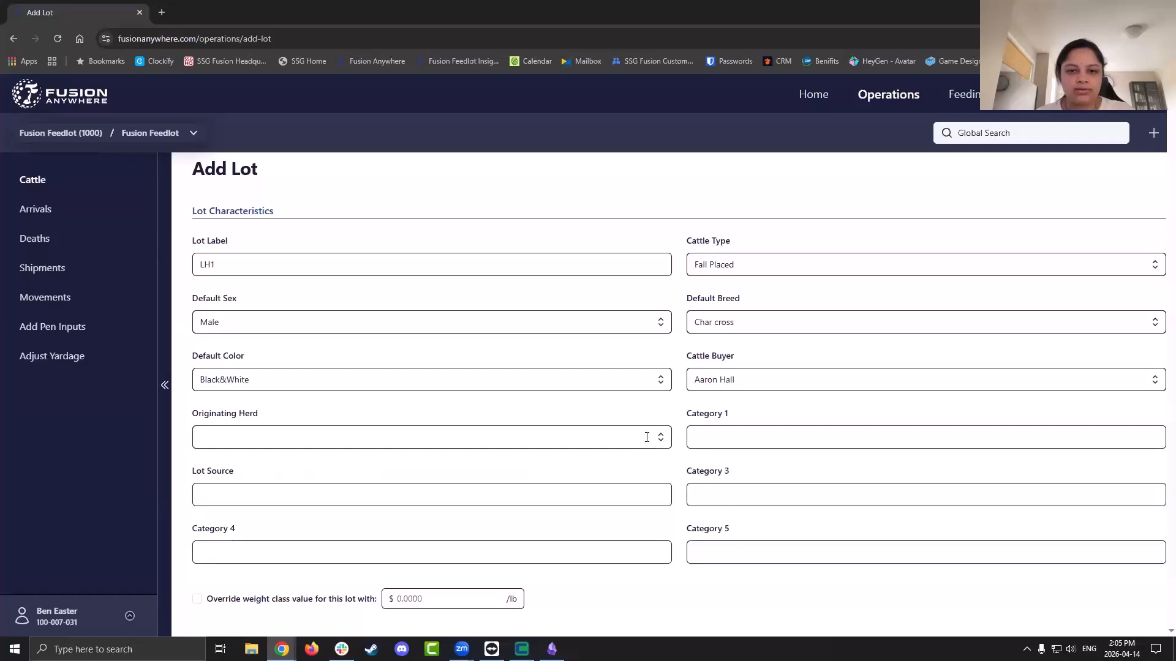
pyautogui.click(647, 437)
pyautogui.click(602, 513)
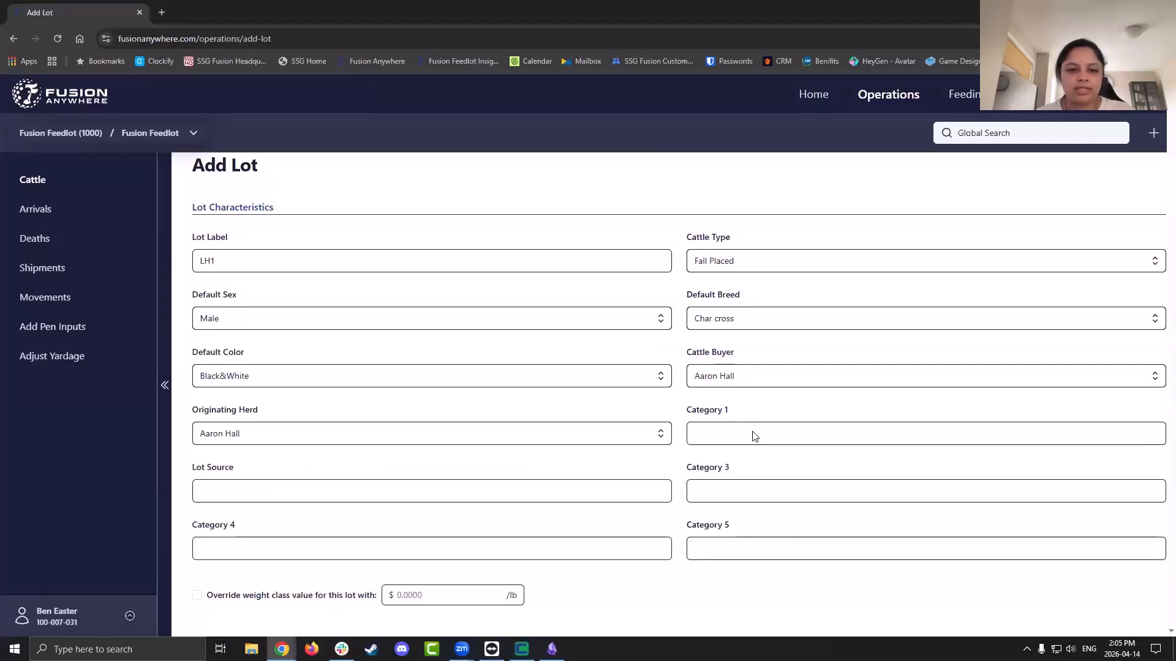
pyautogui.scroll(-1, 753, 435)
pyautogui.scroll(-1, 753, 435)
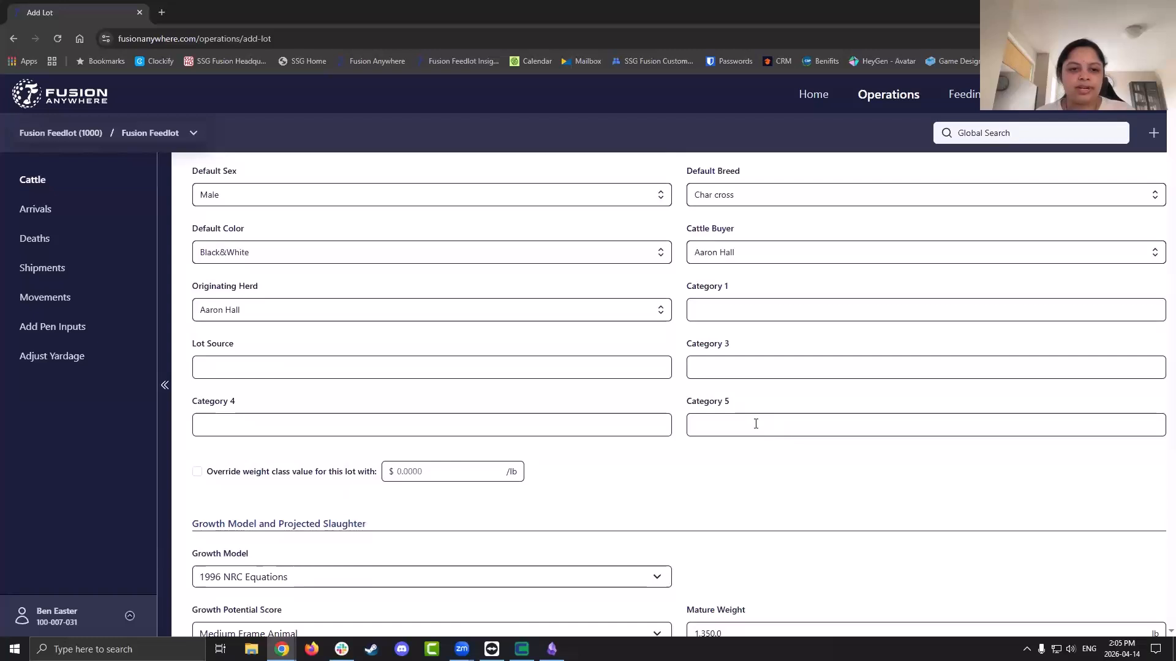
pyautogui.click(198, 472)
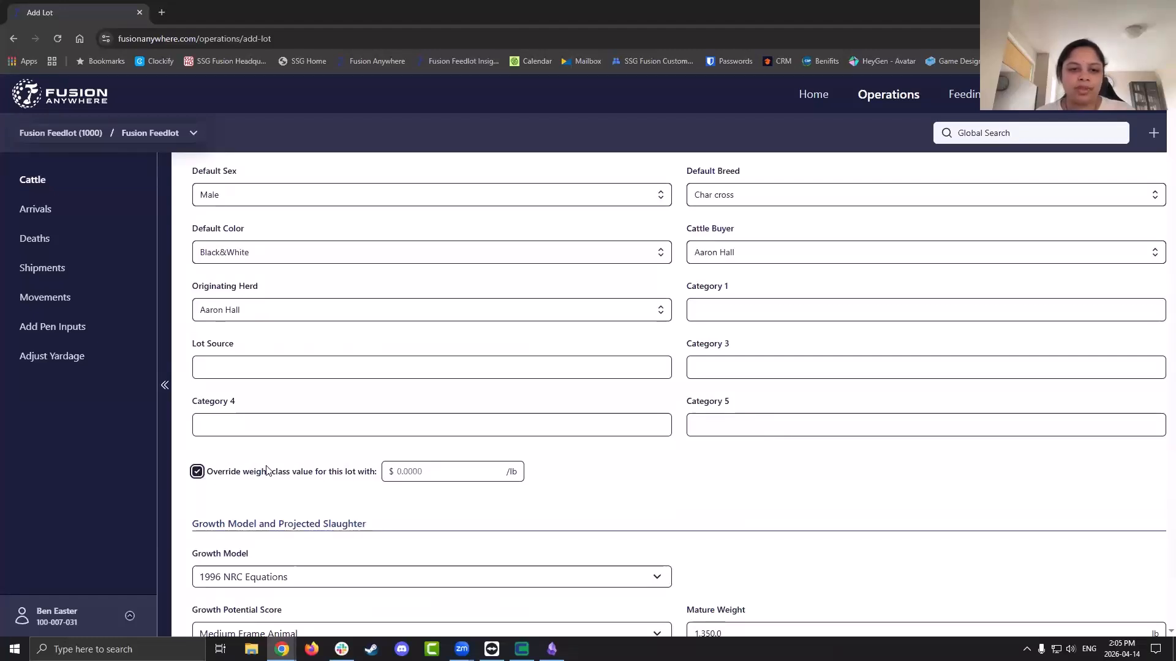
pyautogui.click(428, 470)
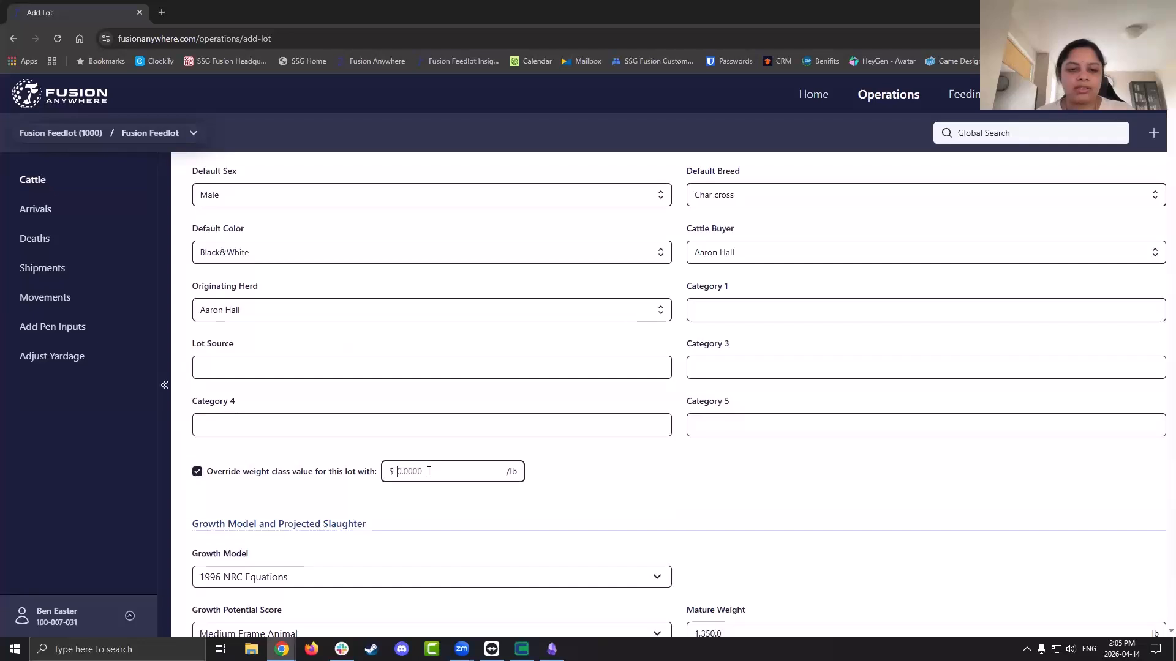
pyautogui.click(197, 472)
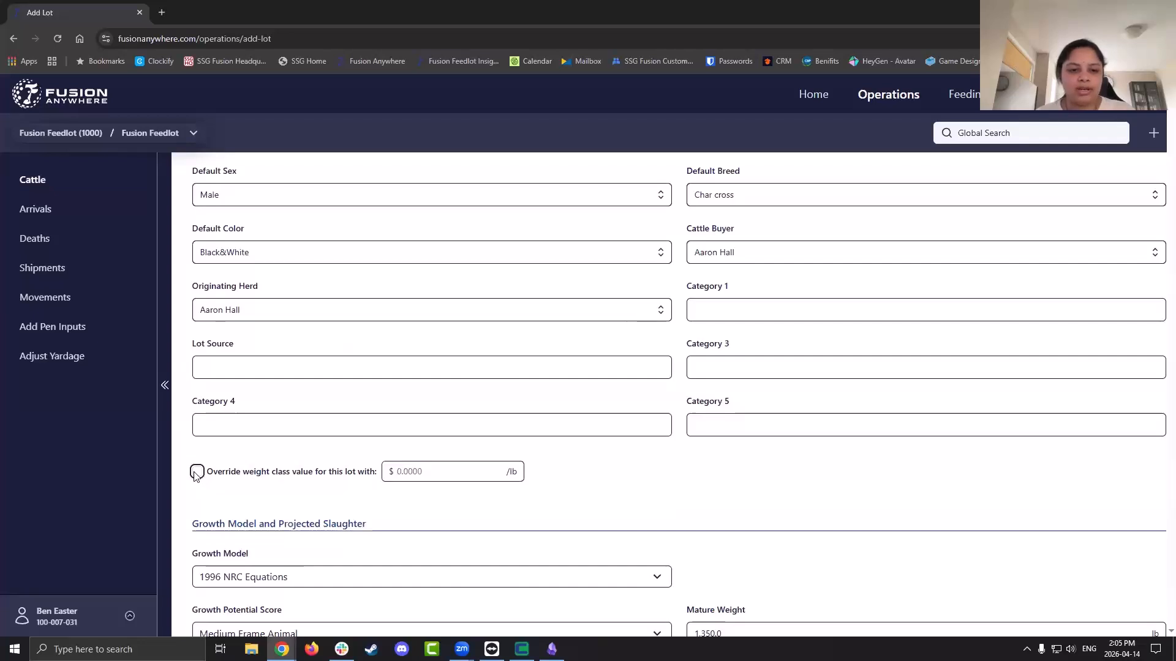
pyautogui.scroll(-2, 196, 476)
pyautogui.scroll(-2, 196, 476)
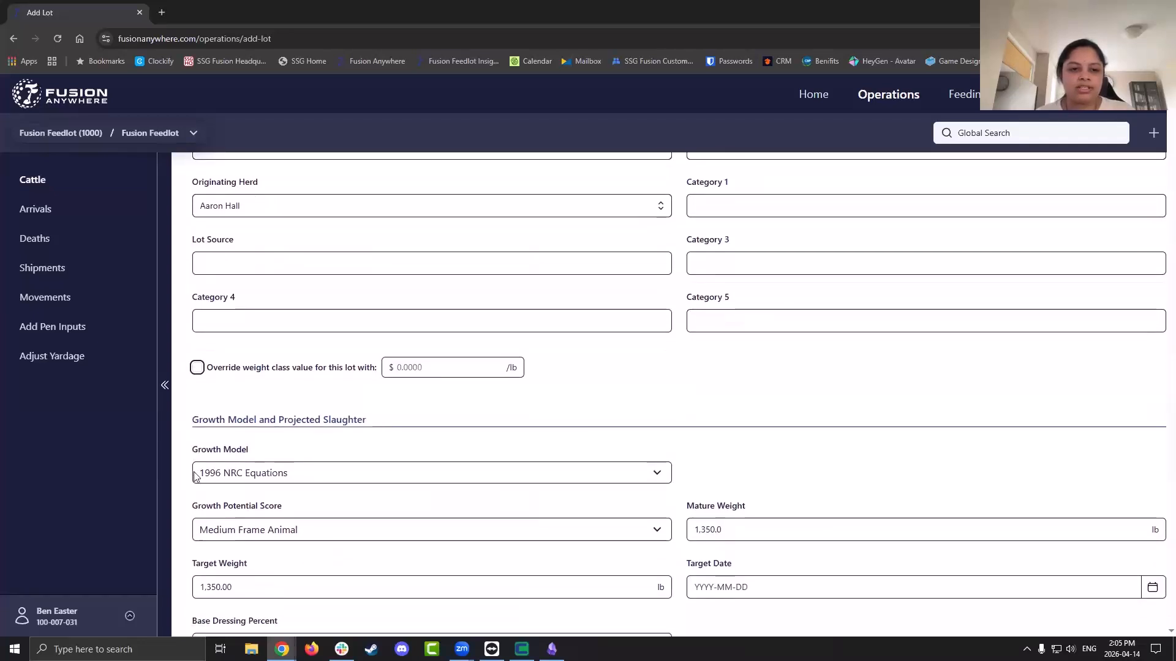
pyautogui.scroll(-3, 196, 477)
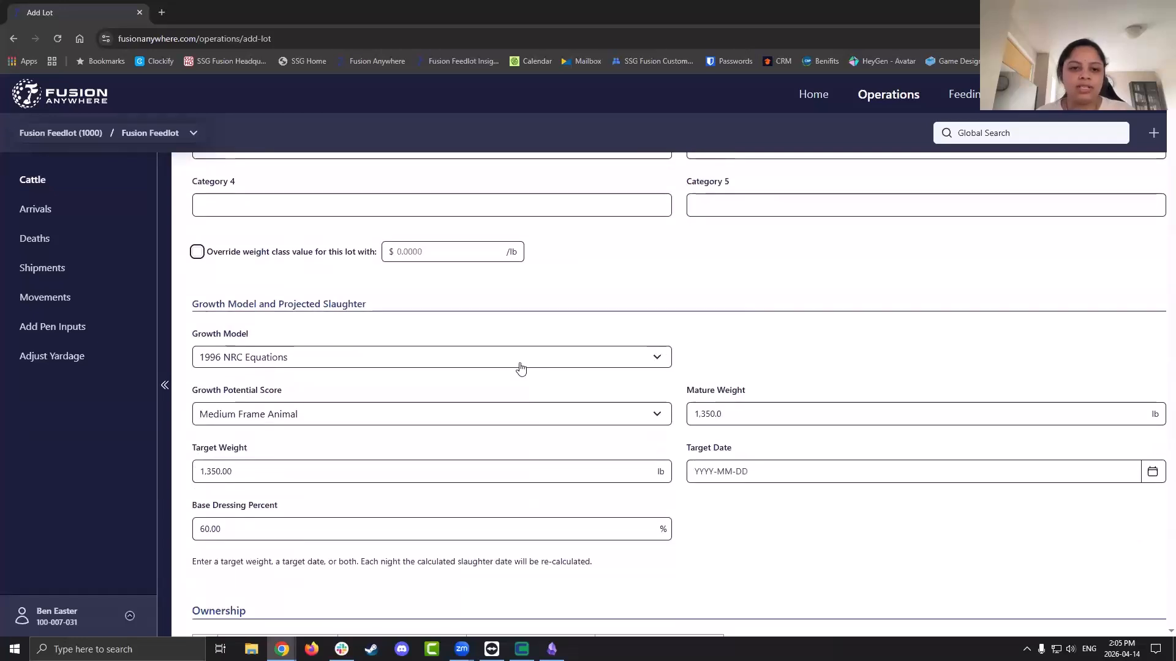
pyautogui.click(501, 357)
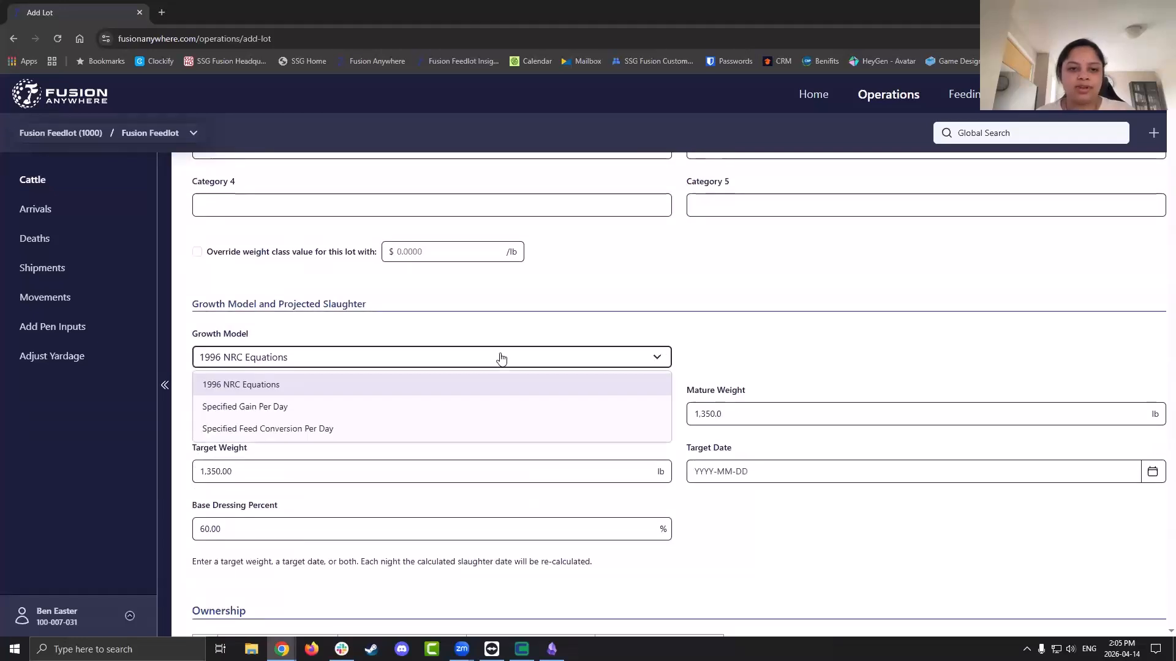
pyautogui.click(716, 348)
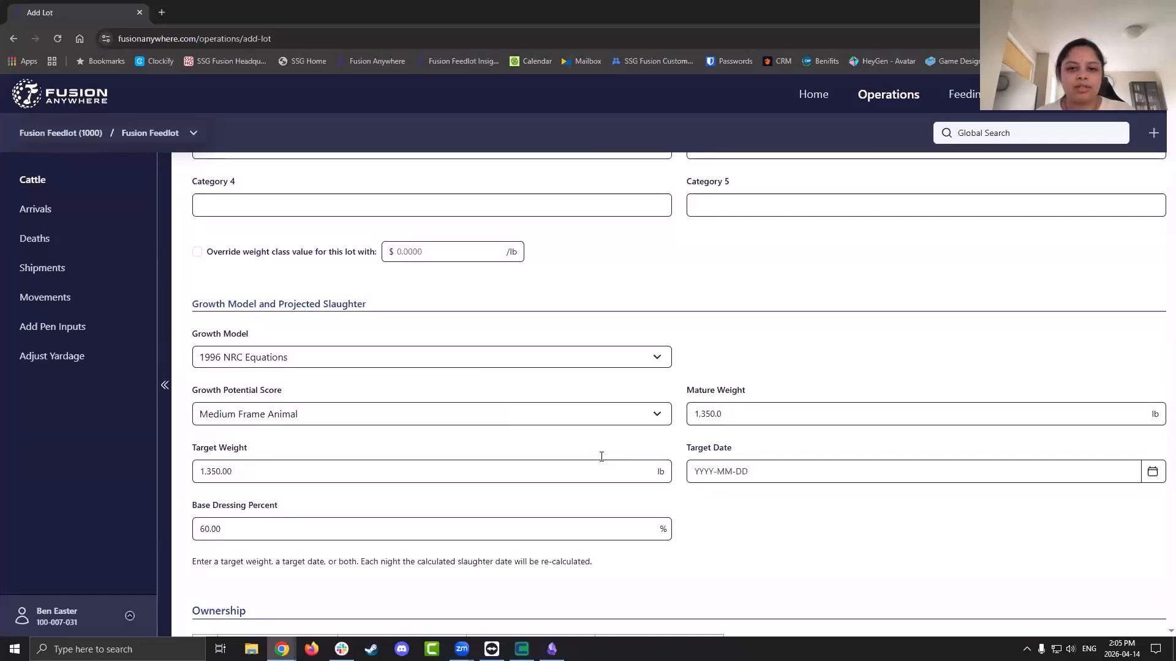
# Change the lot's default sex to Female, dropping mature and target weights to 1,200 lb
pyautogui.scroll(5, 583, 445)
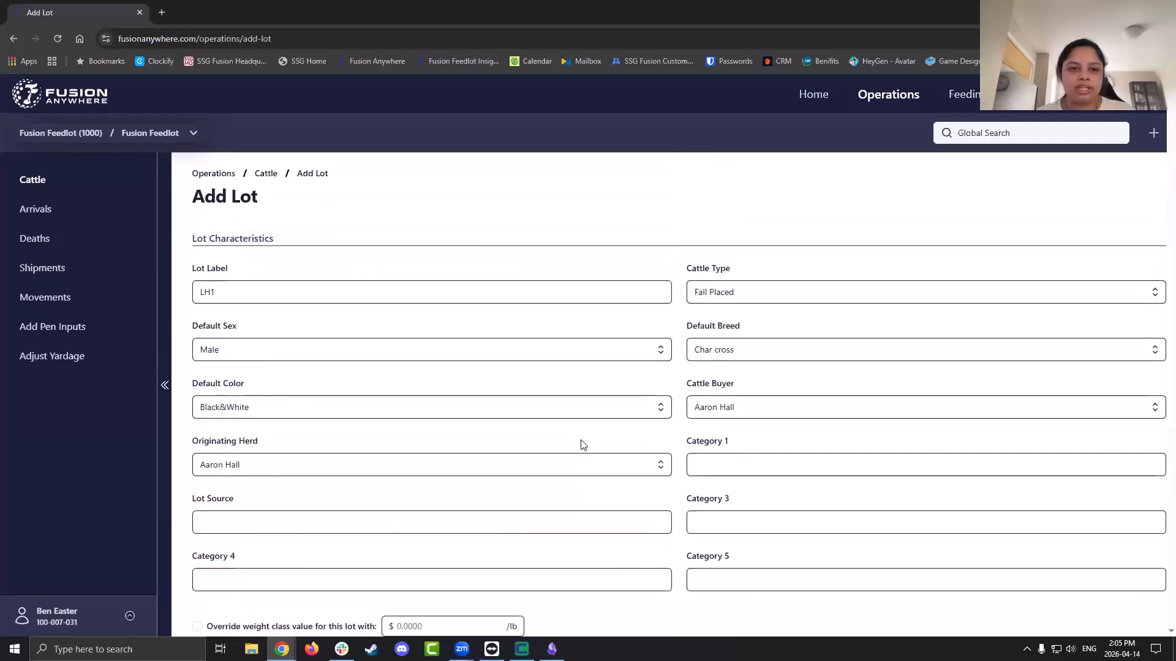
pyautogui.click(512, 345)
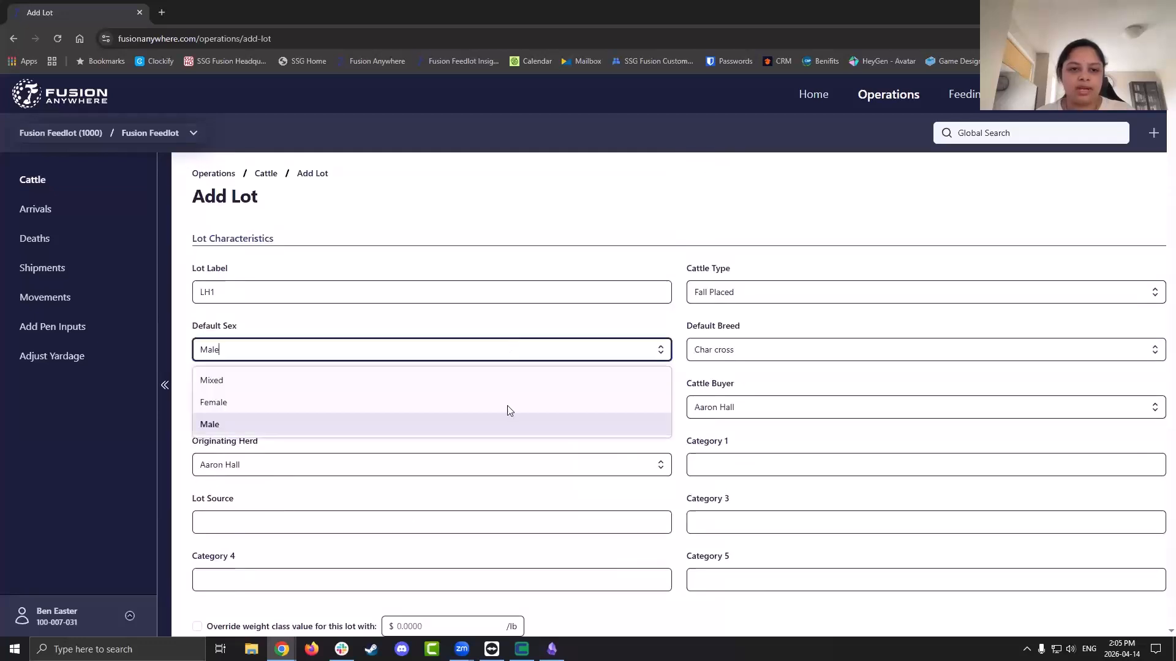
pyautogui.click(508, 407)
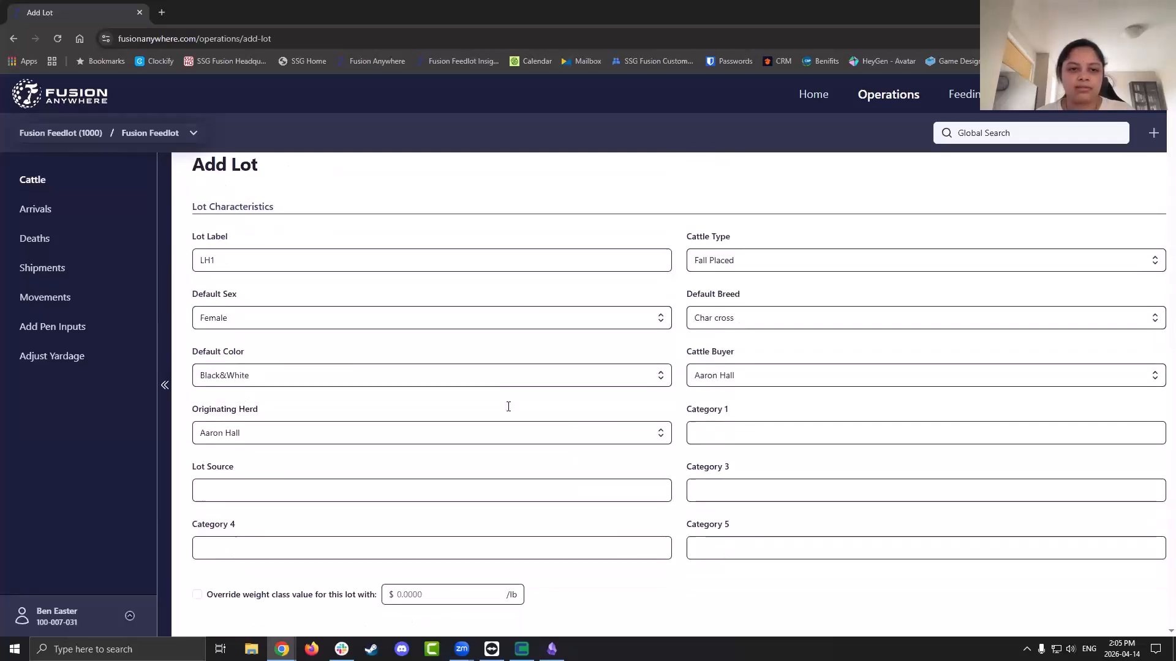
pyautogui.scroll(-5, 508, 407)
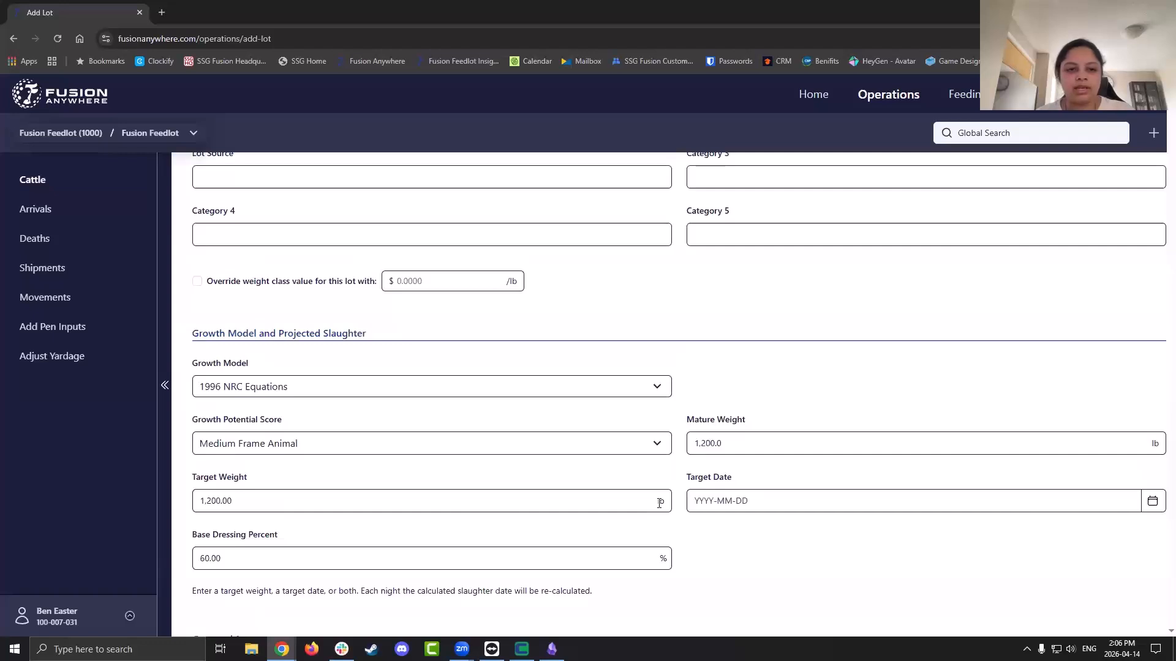
# Set the target weight to 1,200.01 lb and growth potential to Small Frame Animal
pyautogui.click(620, 502)
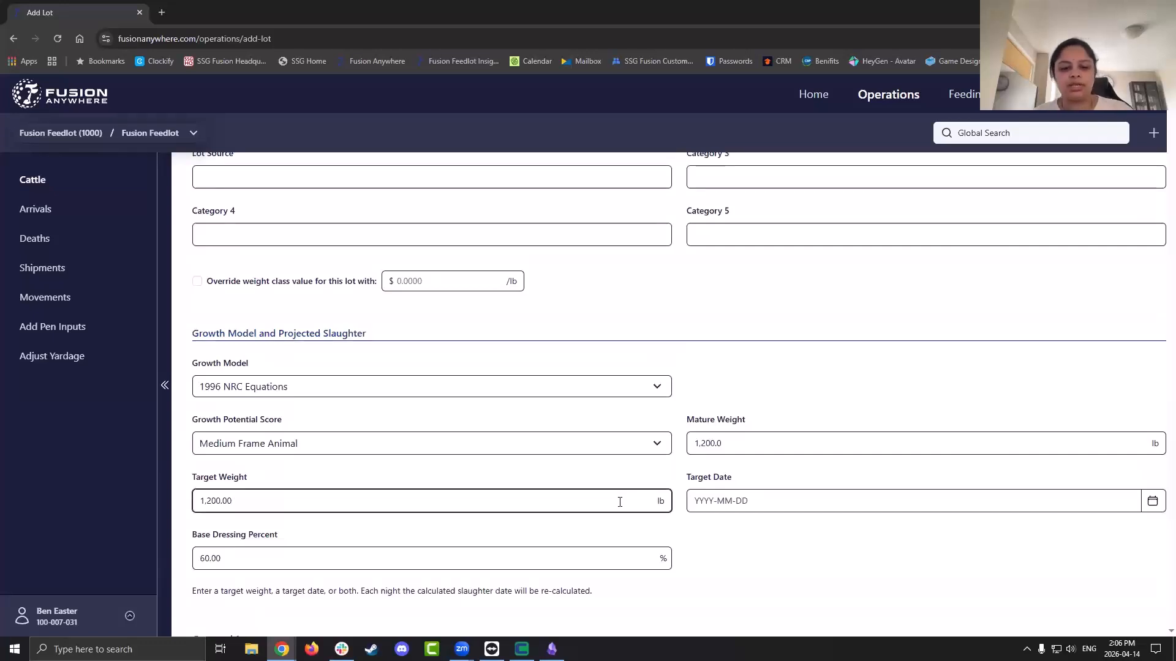
pyautogui.press('BackSpace')
pyautogui.write('12')
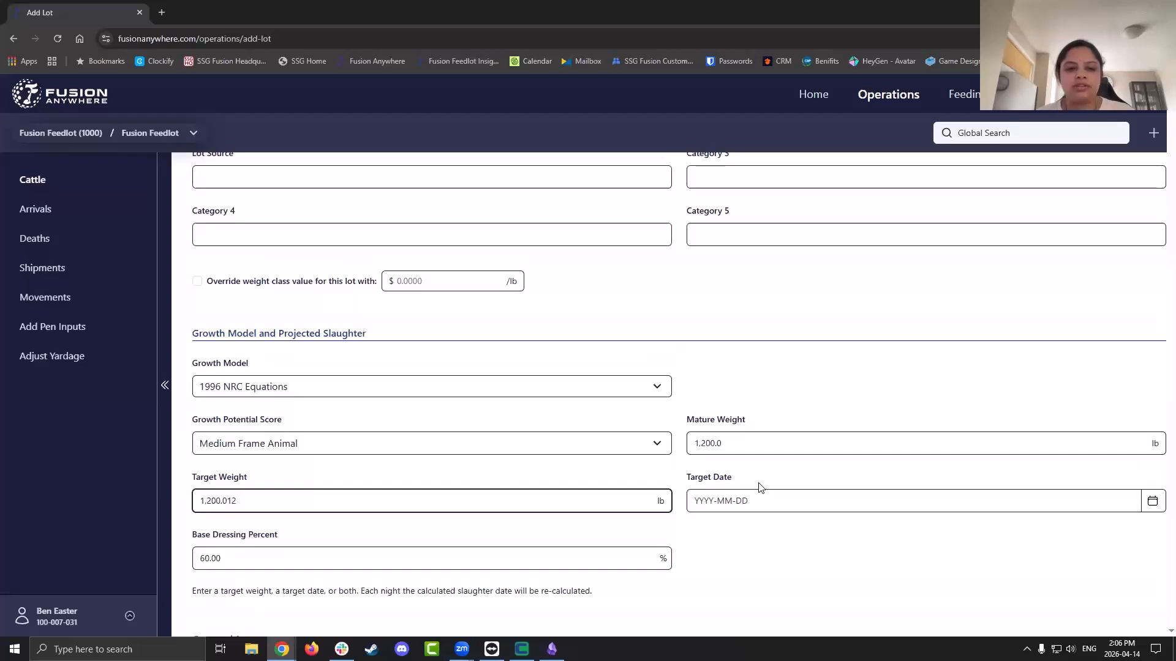
pyautogui.click(651, 447)
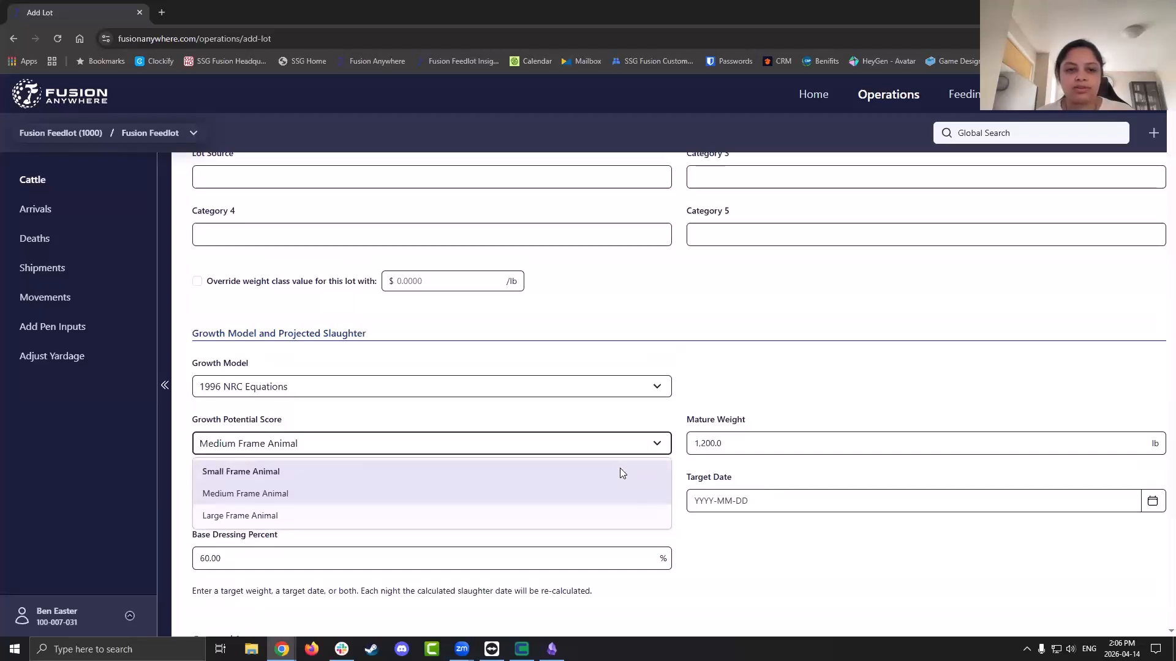
pyautogui.click(620, 471)
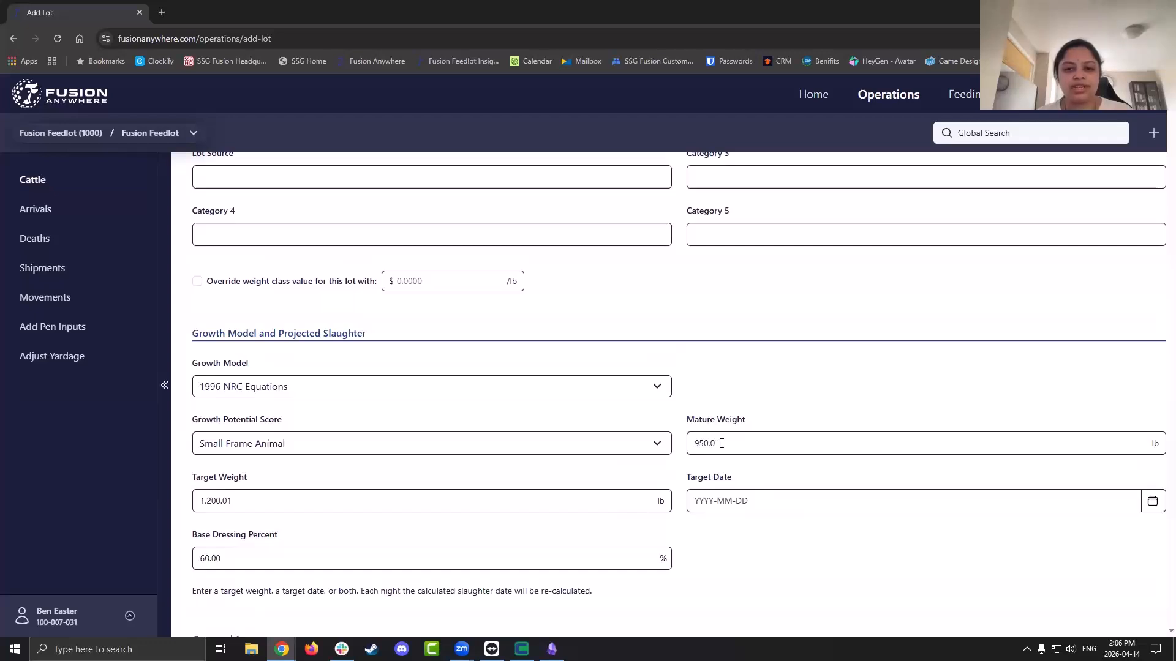
pyautogui.click(550, 501)
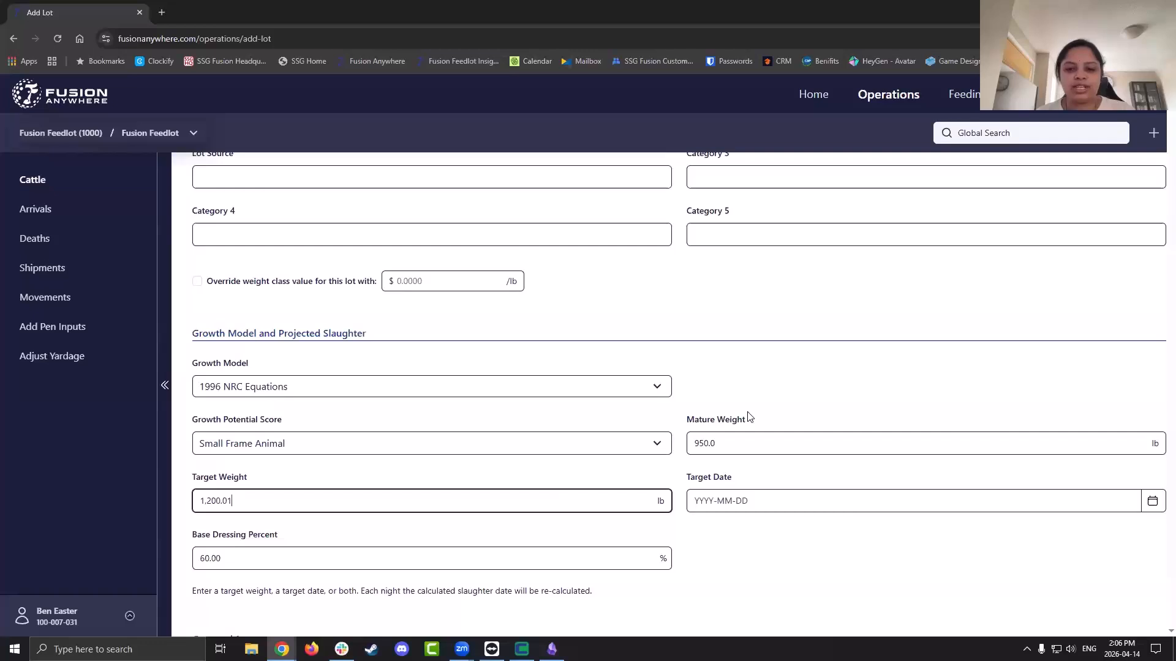
pyautogui.scroll(-1, 760, 419)
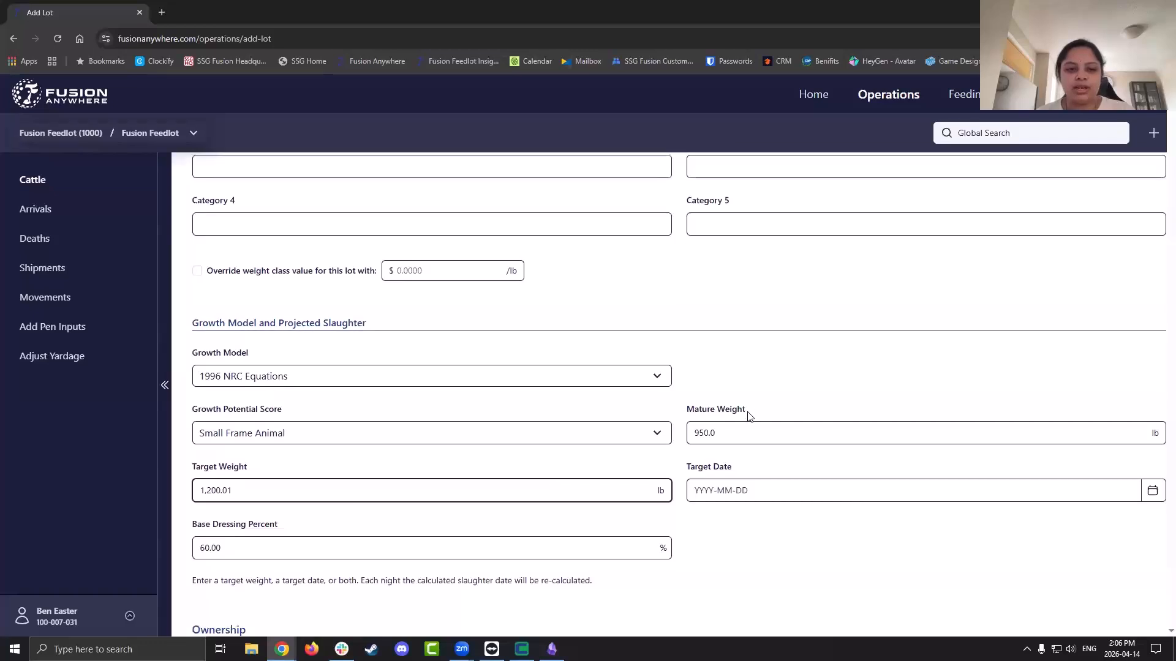
# Set the lot's target date to 2026-04-18 using the calendar picker
pyautogui.click(779, 484)
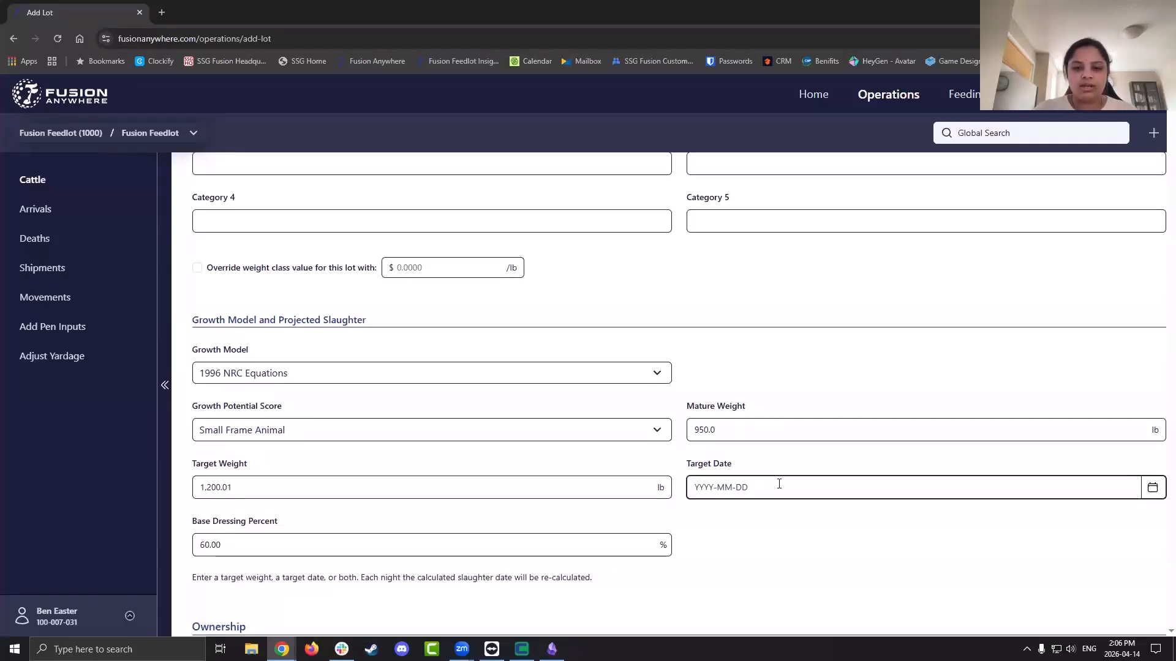
pyautogui.press('t')
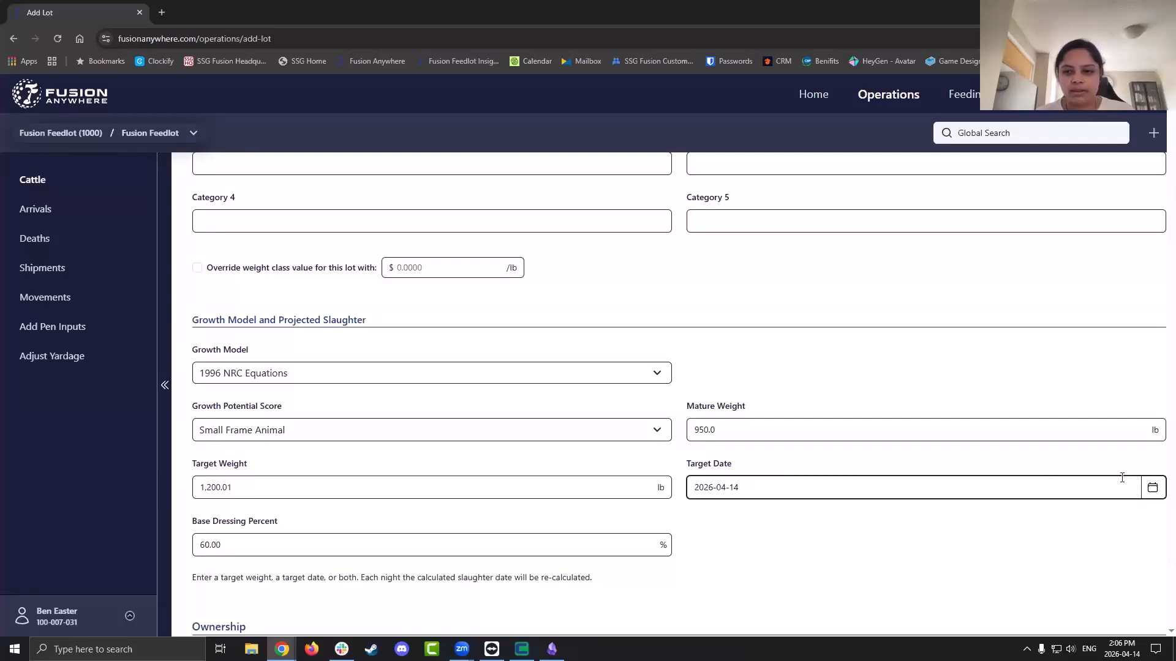
pyautogui.click(1152, 488)
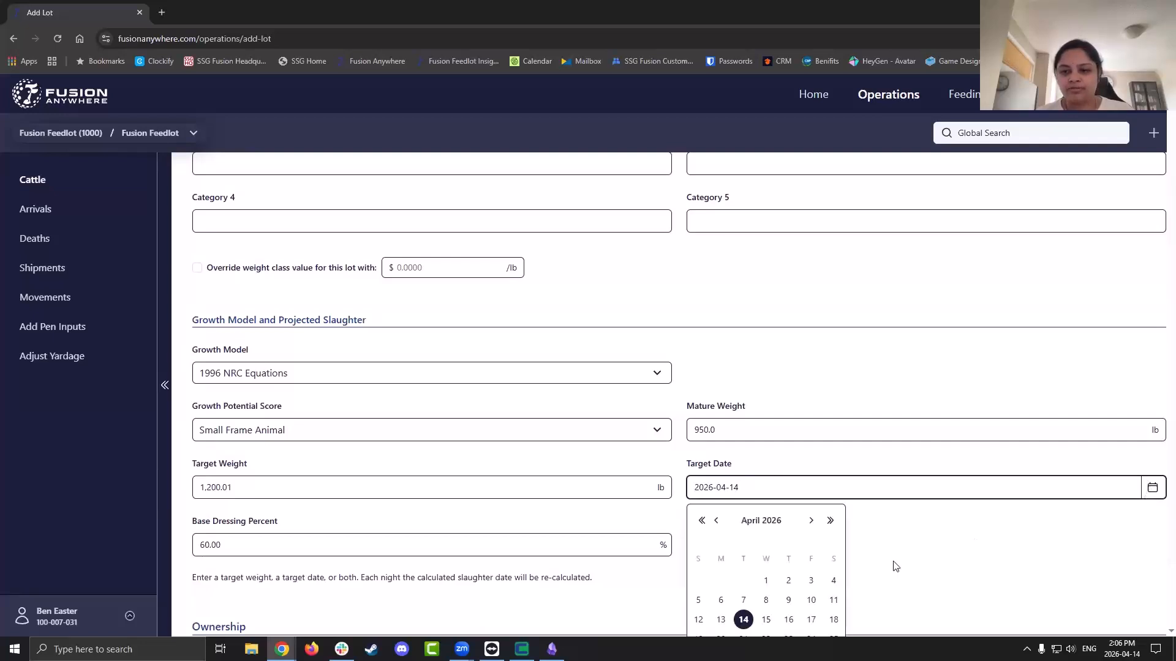
pyautogui.click(834, 620)
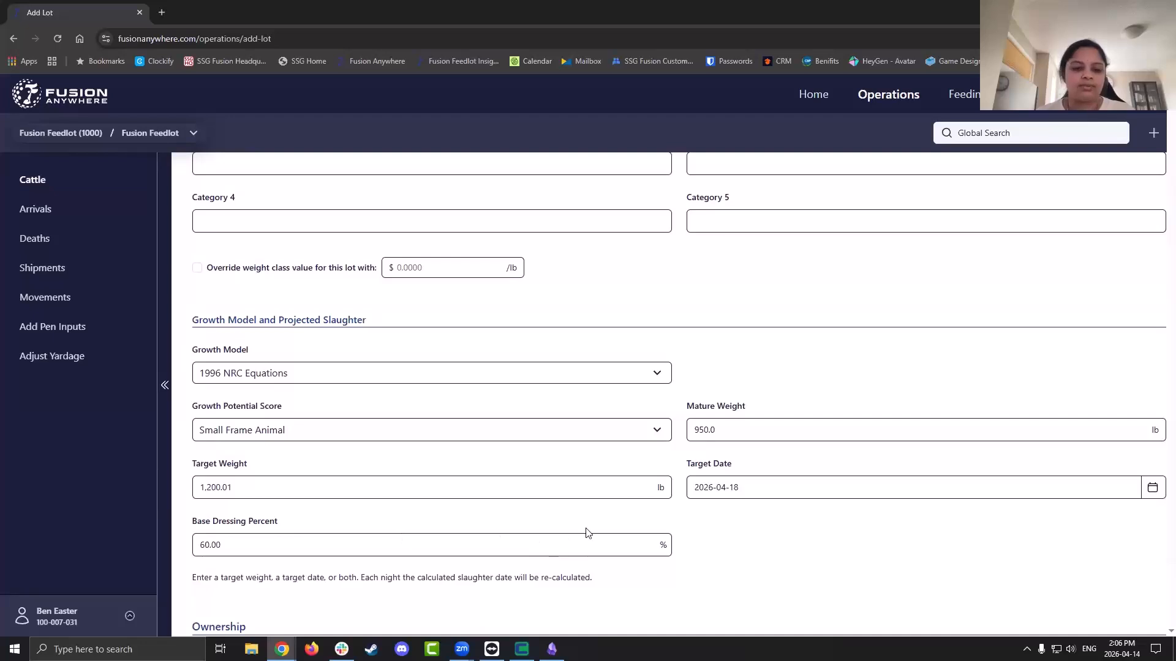
pyautogui.scroll(-2, 587, 533)
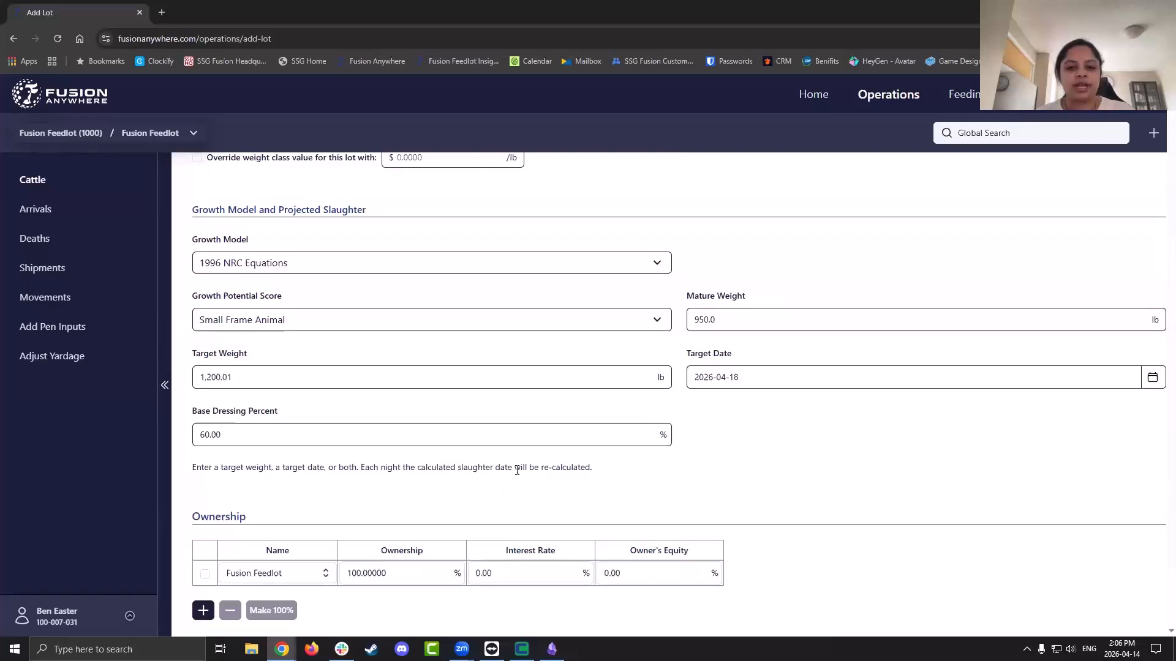
pyautogui.tripleClick(540, 472)
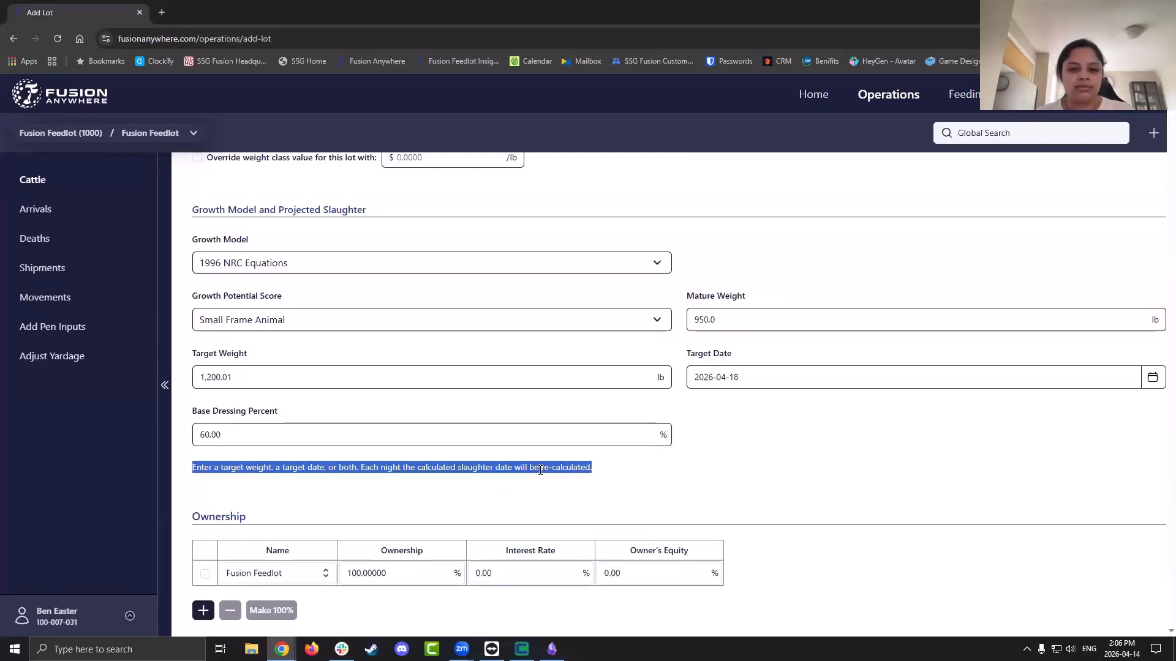
pyautogui.click(614, 477)
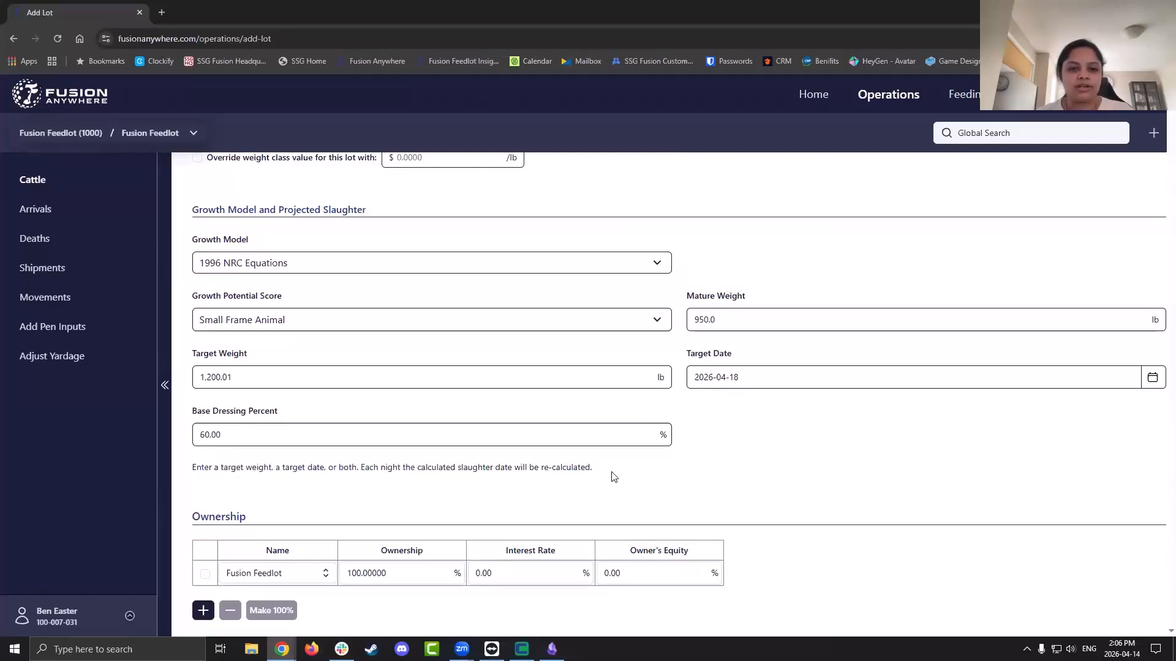
pyautogui.scroll(-2, 614, 477)
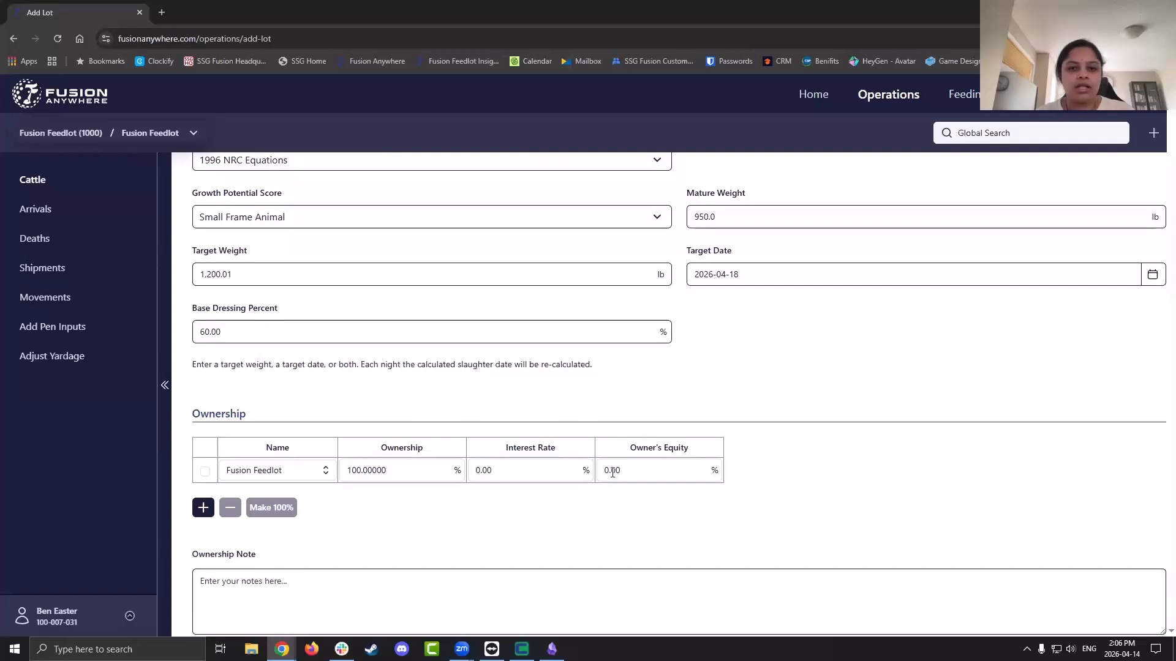
# Add and remove empty ownership rows, leaving one new row below Fusion Feedlot
pyautogui.scroll(-1, 615, 477)
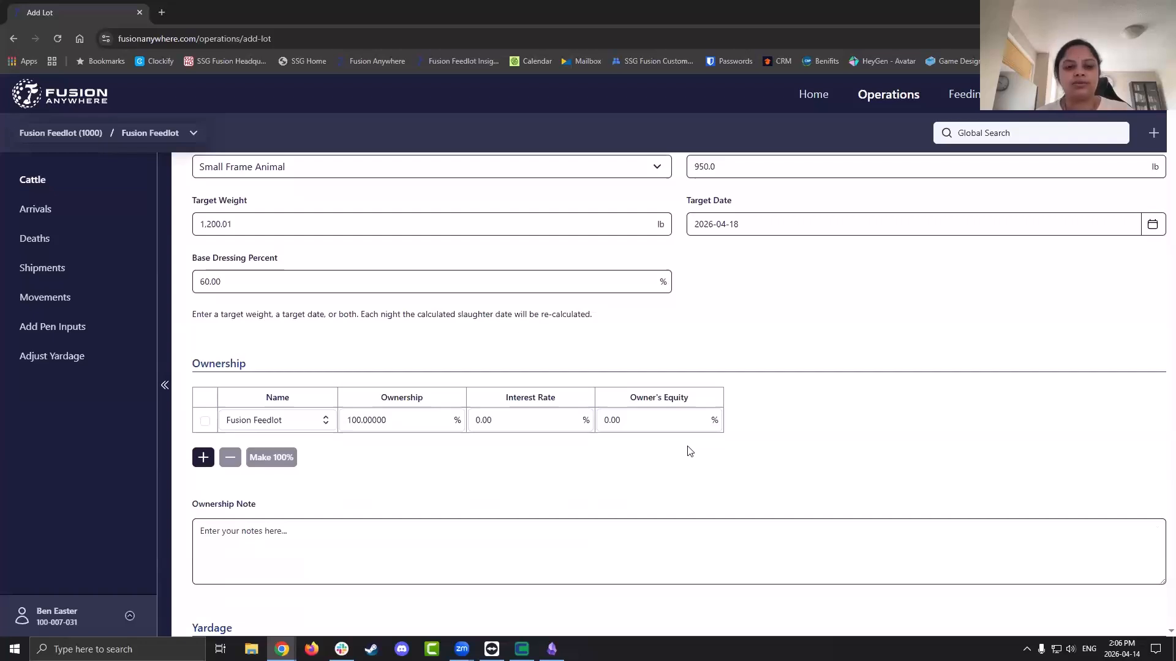
pyautogui.click(203, 458)
pyautogui.click(202, 485)
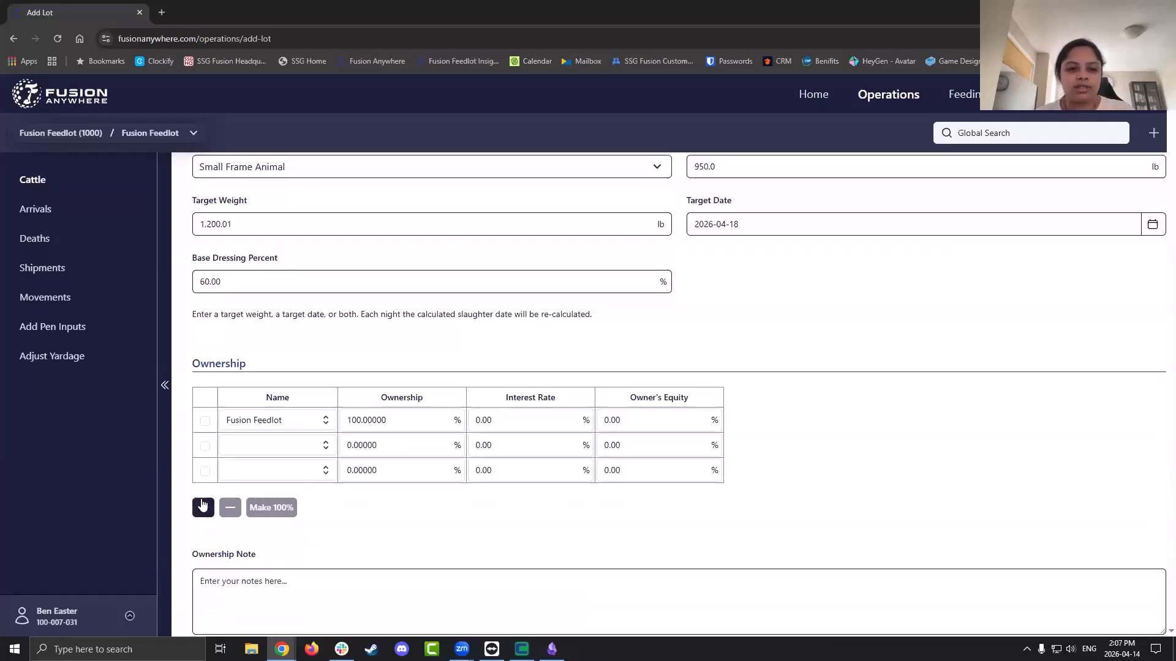
pyautogui.click(203, 513)
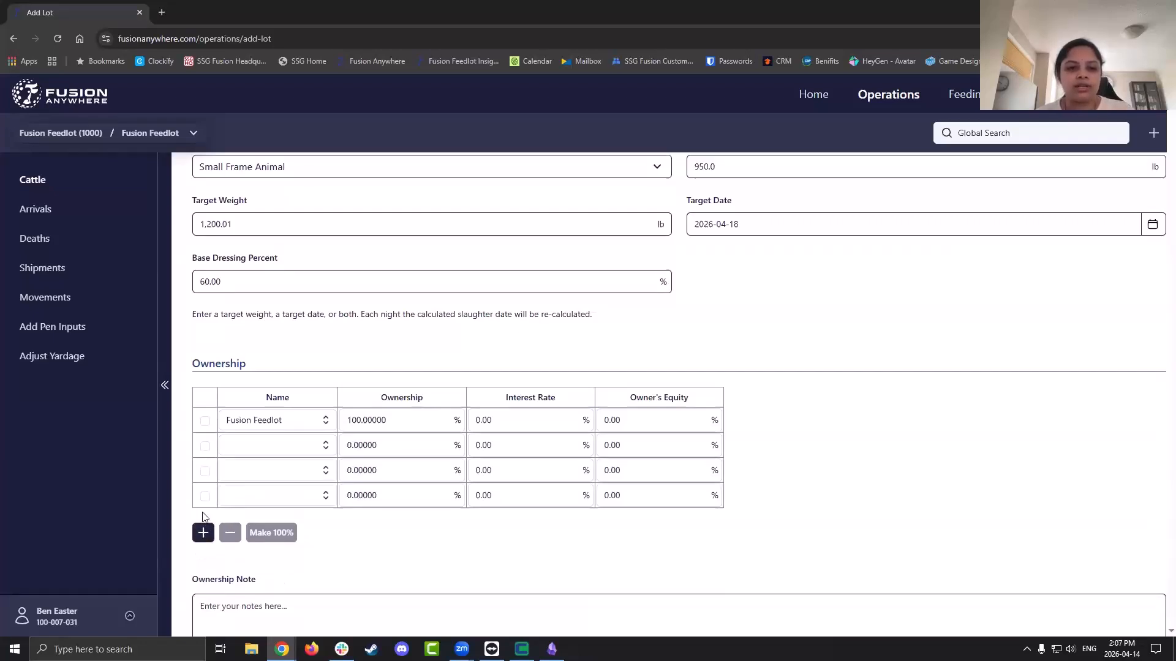
pyautogui.click(204, 447)
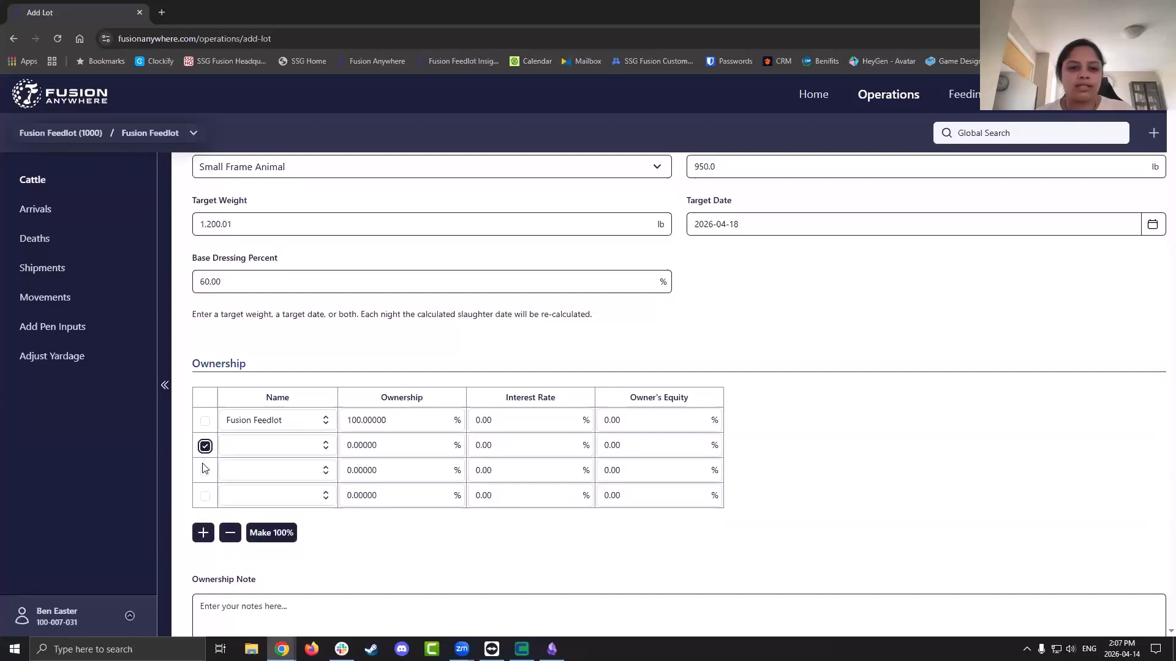
pyautogui.click(205, 471)
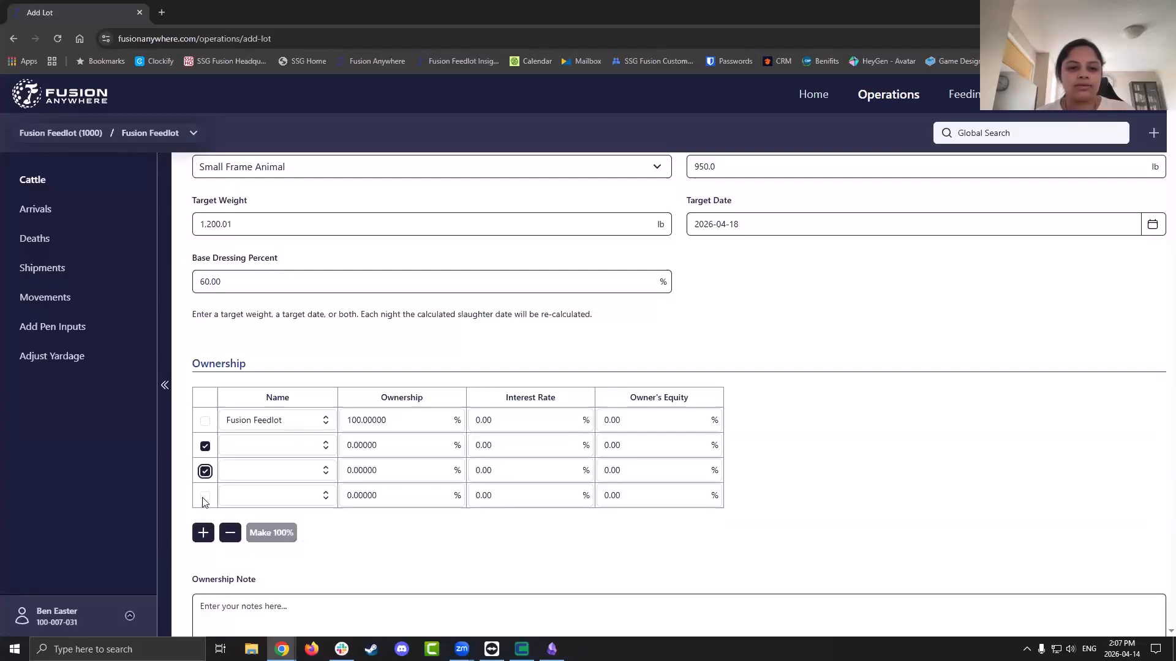
pyautogui.click(205, 497)
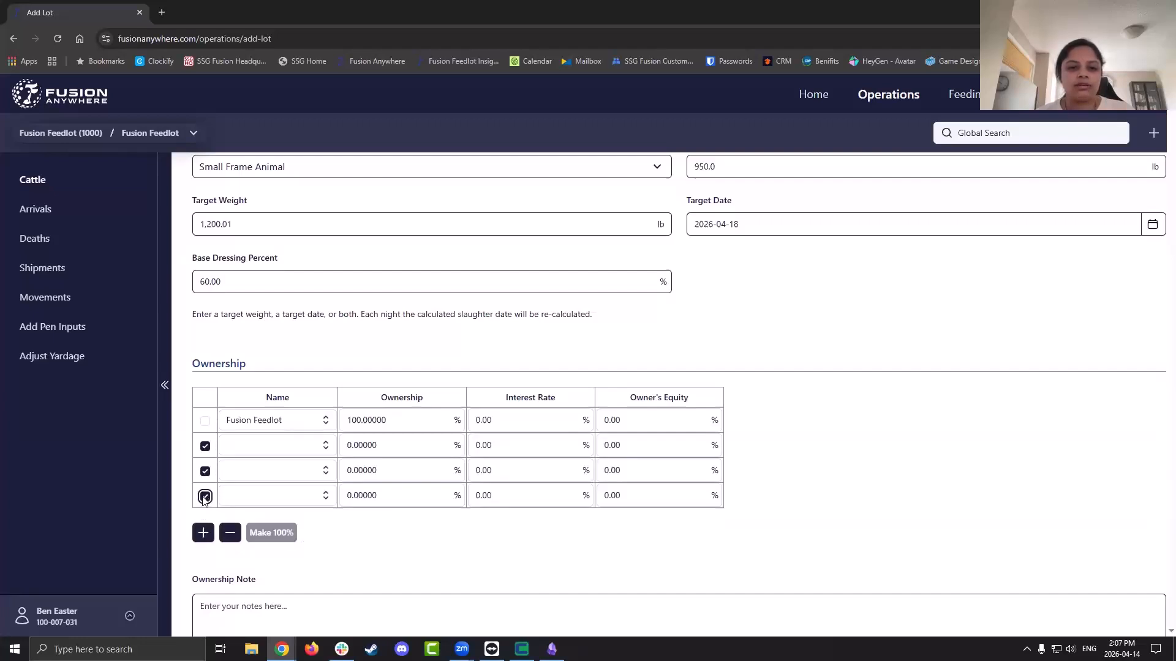
pyautogui.click(229, 533)
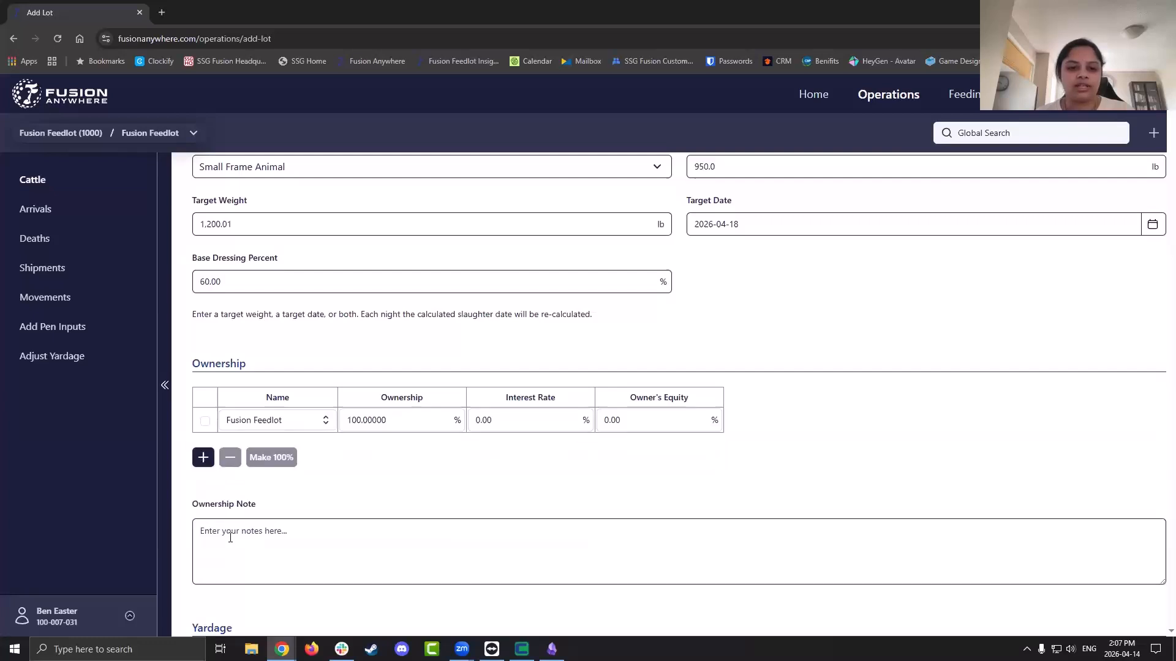
pyautogui.click(200, 460)
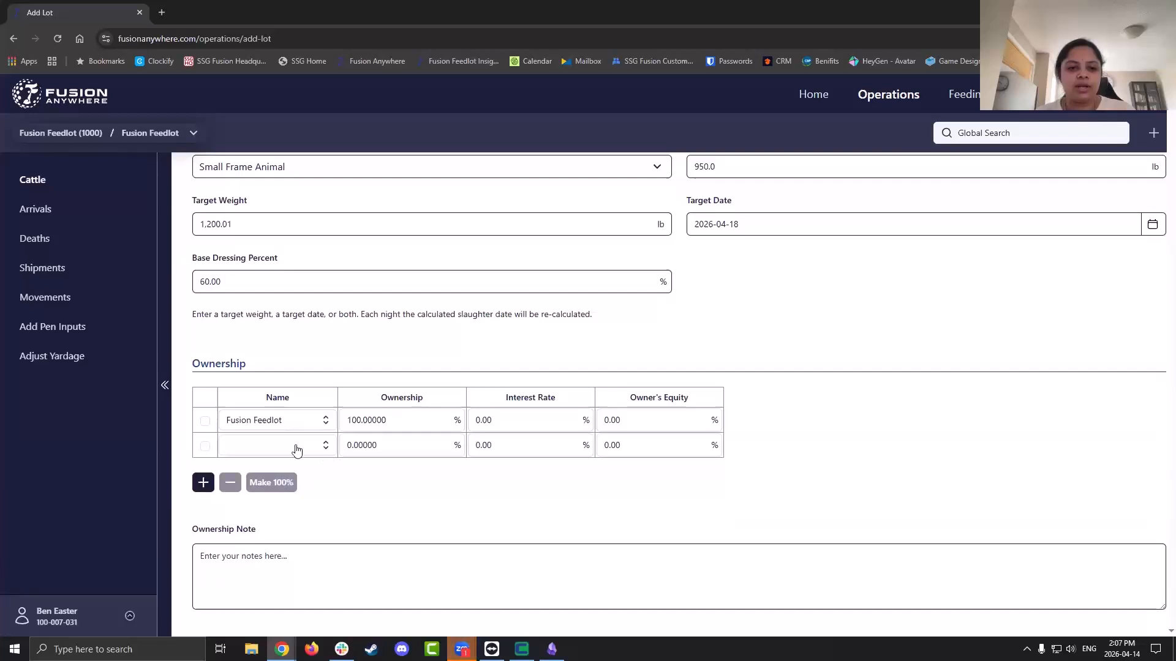
# Give Fusion Feedlot 10% ownership and the remaining 90% to a second owner
pyautogui.click(356, 420)
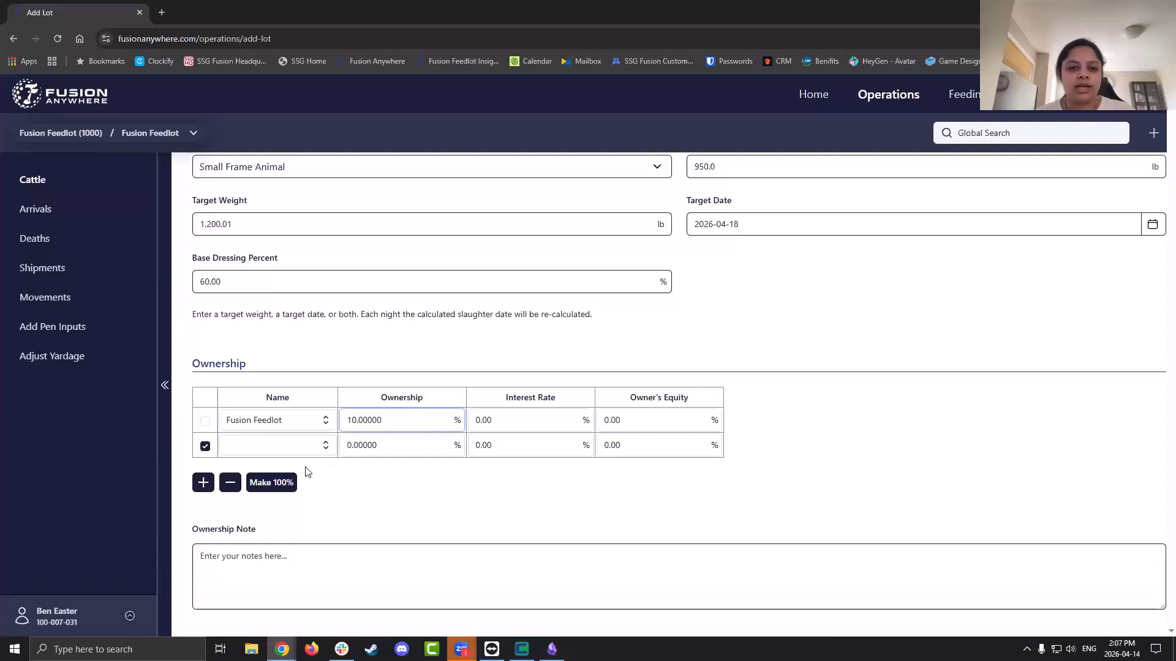
pyautogui.click(281, 489)
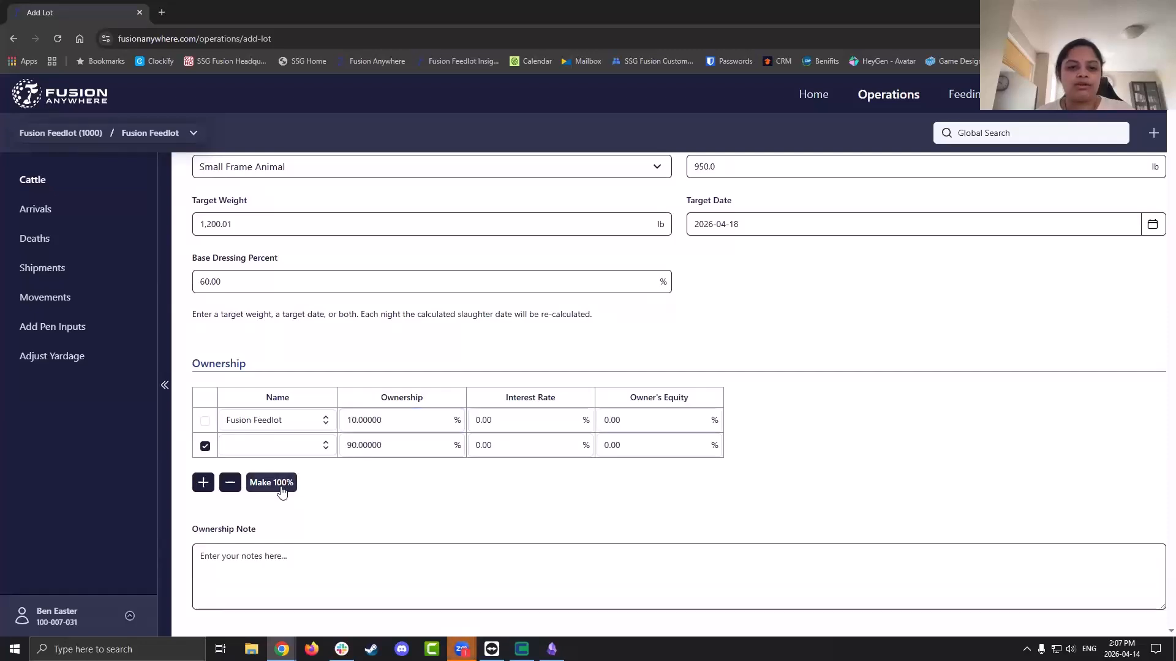
pyautogui.click(400, 447)
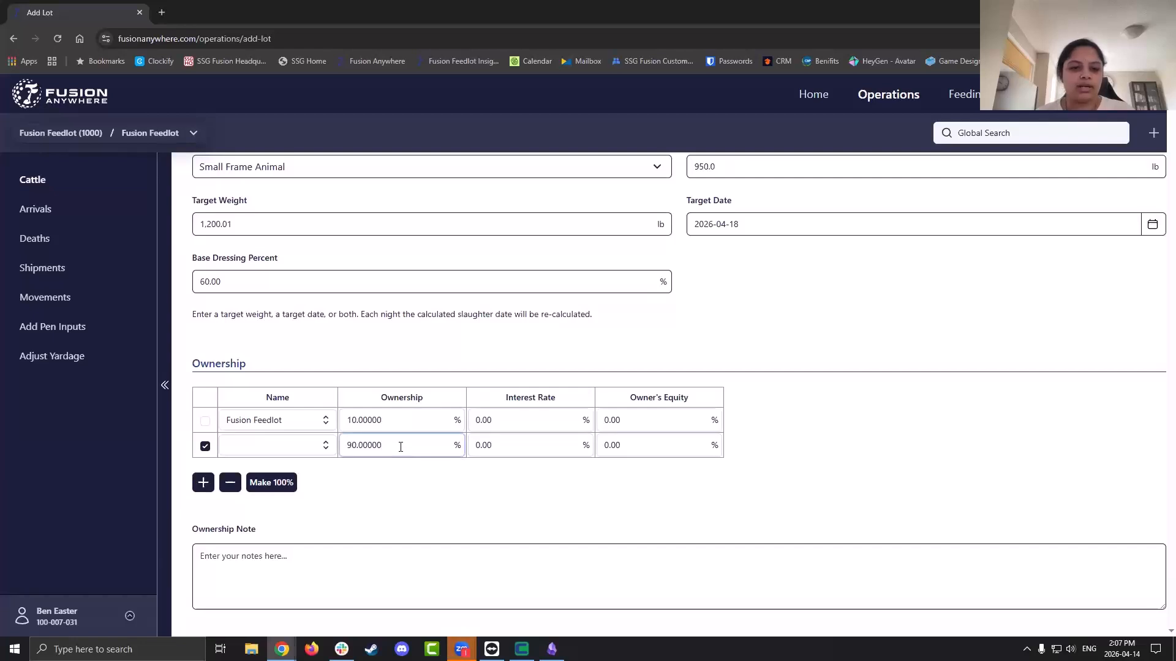
pyautogui.click(321, 449)
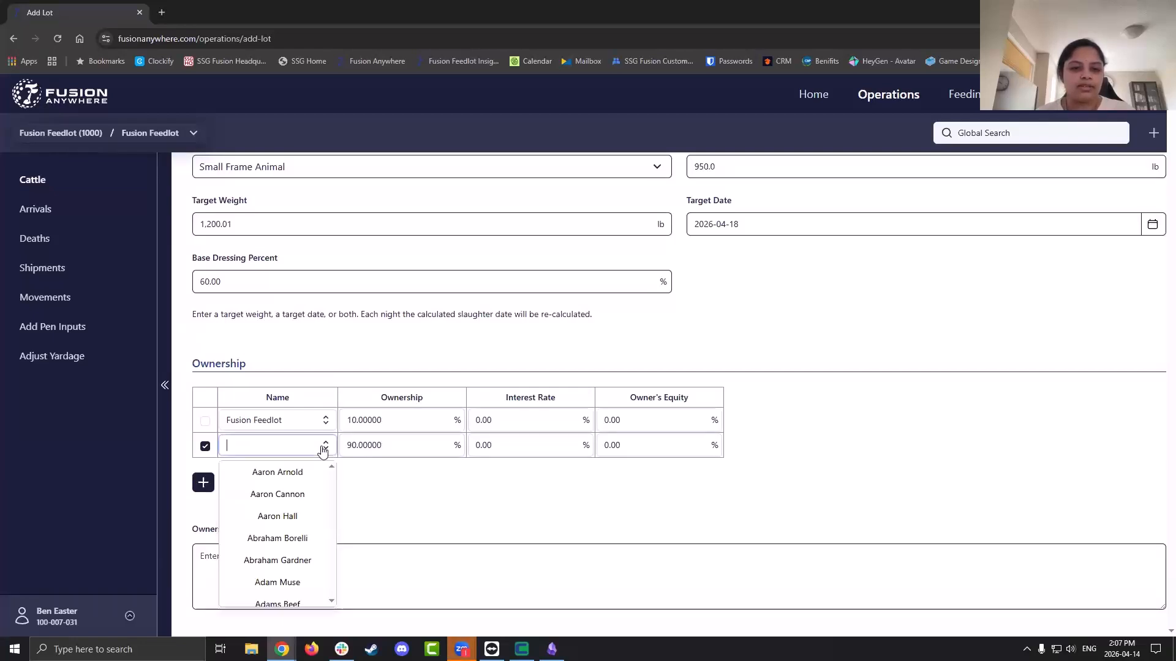
pyautogui.click(292, 525)
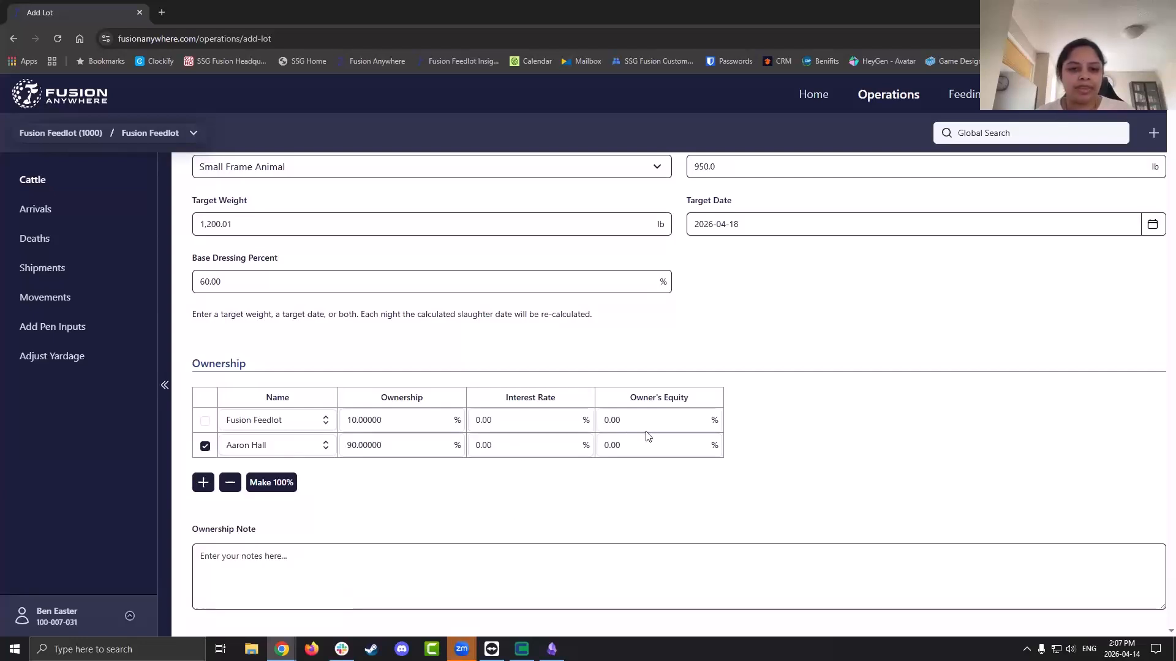
pyautogui.scroll(-1, 648, 436)
# Add two yardage rows, then delete the 2026-01-23 and 2026-01-24 rows
pyautogui.scroll(-1, 648, 436)
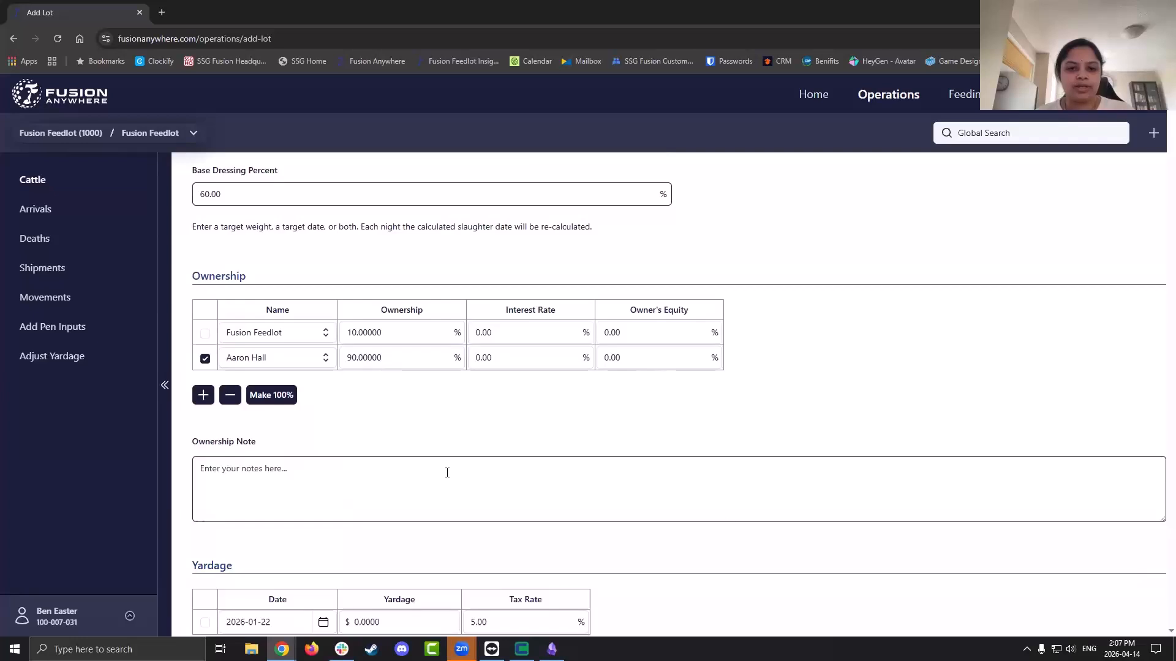
pyautogui.scroll(-5, 573, 409)
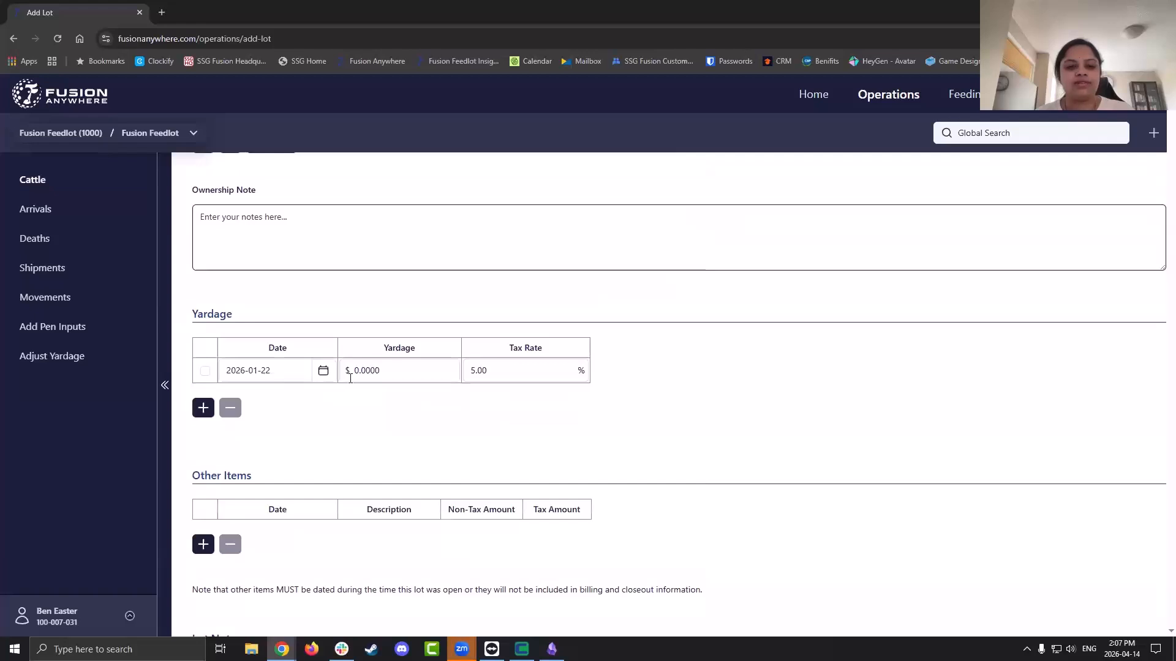
pyautogui.click(204, 411)
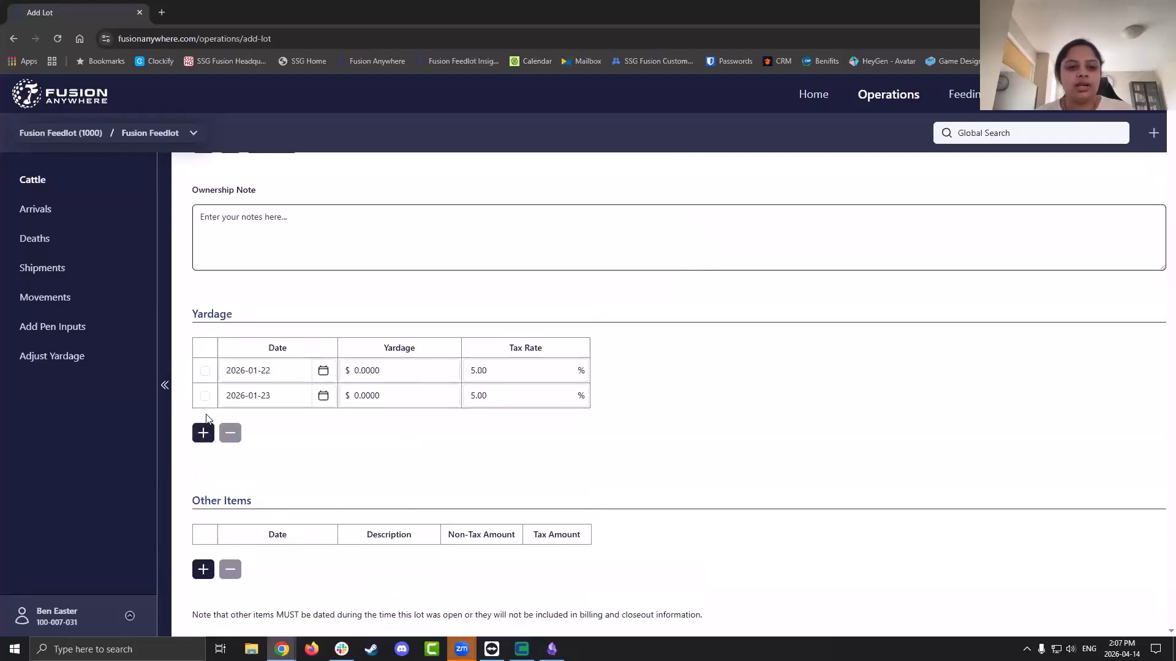
pyautogui.click(203, 436)
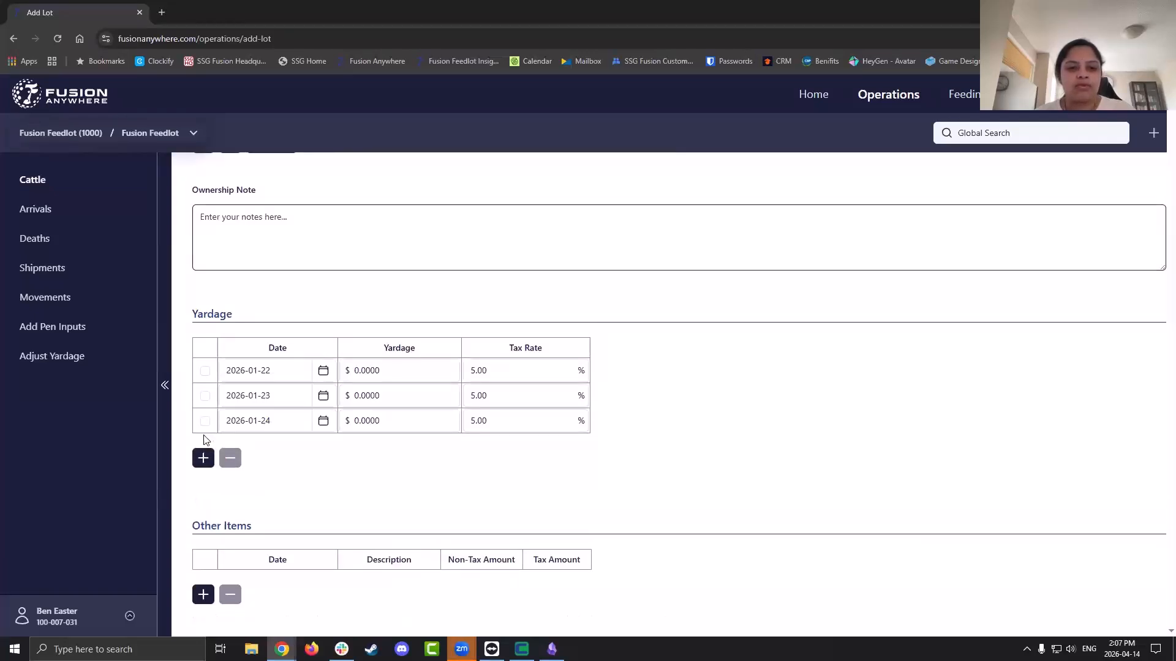
pyautogui.click(205, 397)
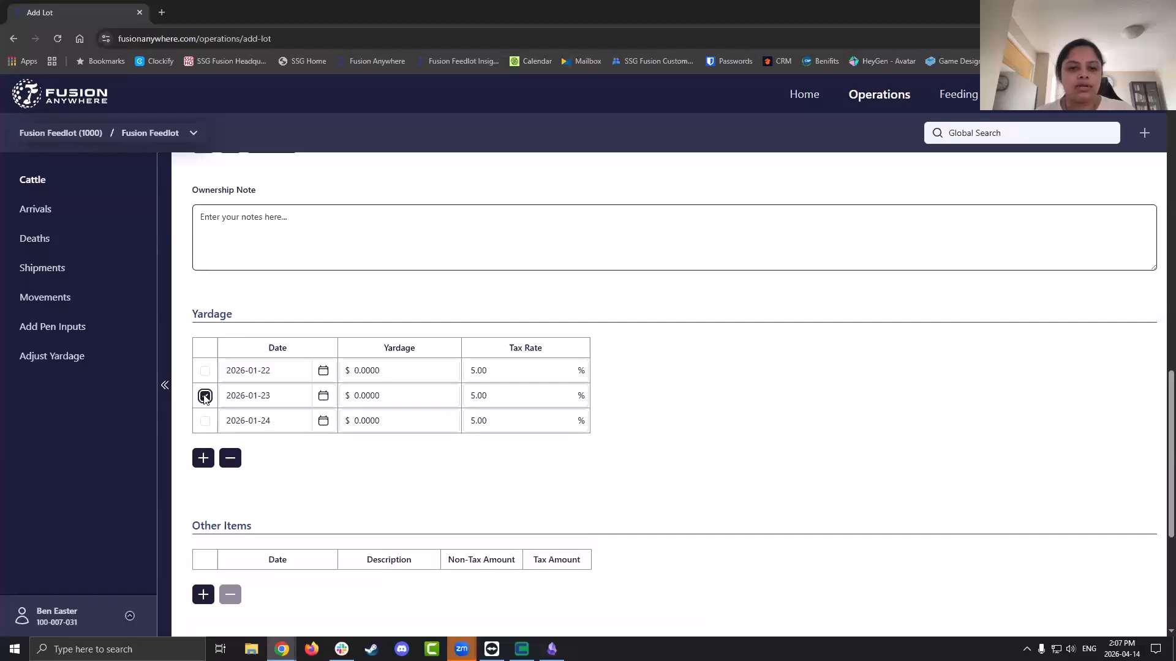
pyautogui.click(205, 421)
pyautogui.click(231, 461)
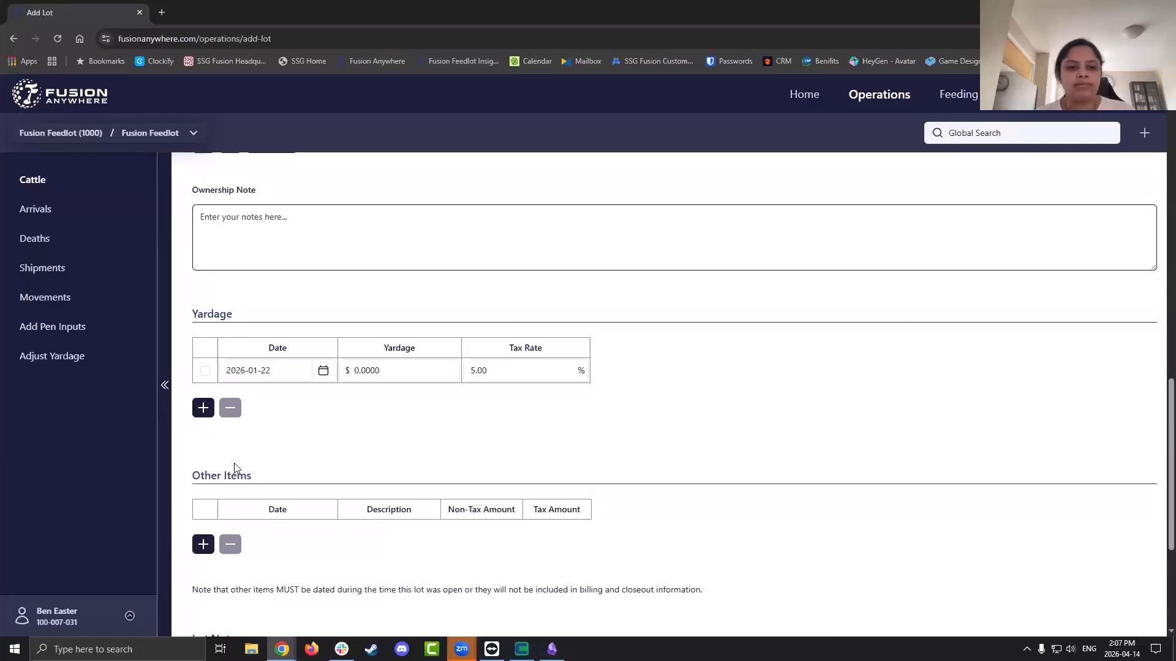
# Set the 2026-01-22 row's yardage to 0.95
pyautogui.click(393, 372)
pyautogui.press('BackSpace')
pyautogui.press('BackSpace')
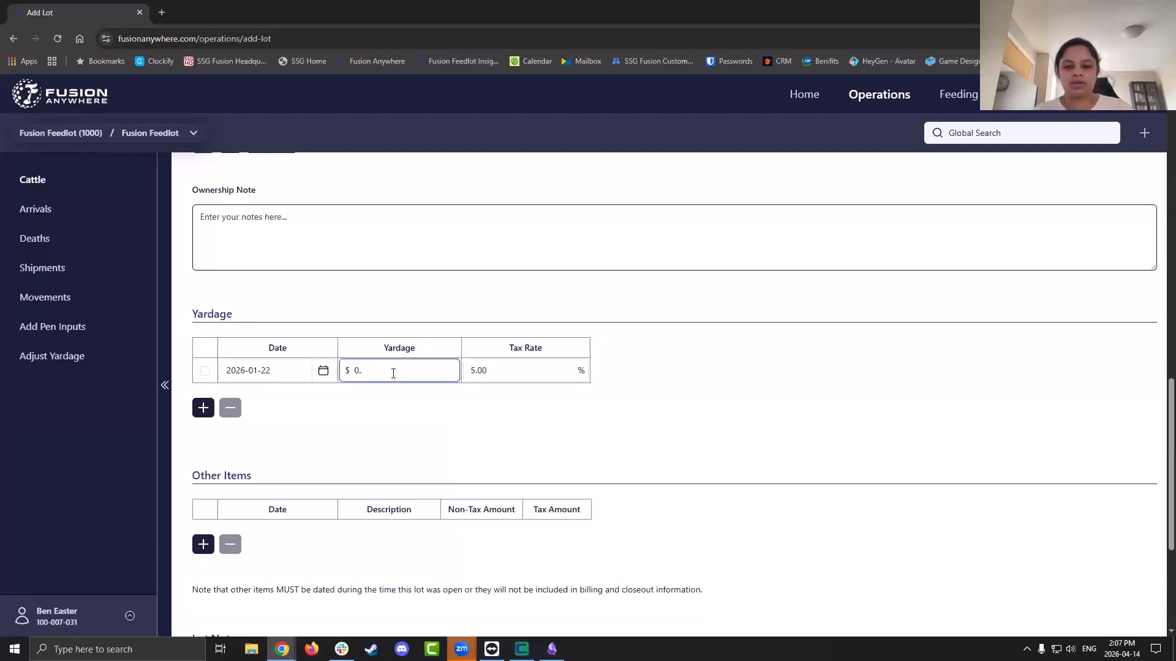
pyautogui.write('95')
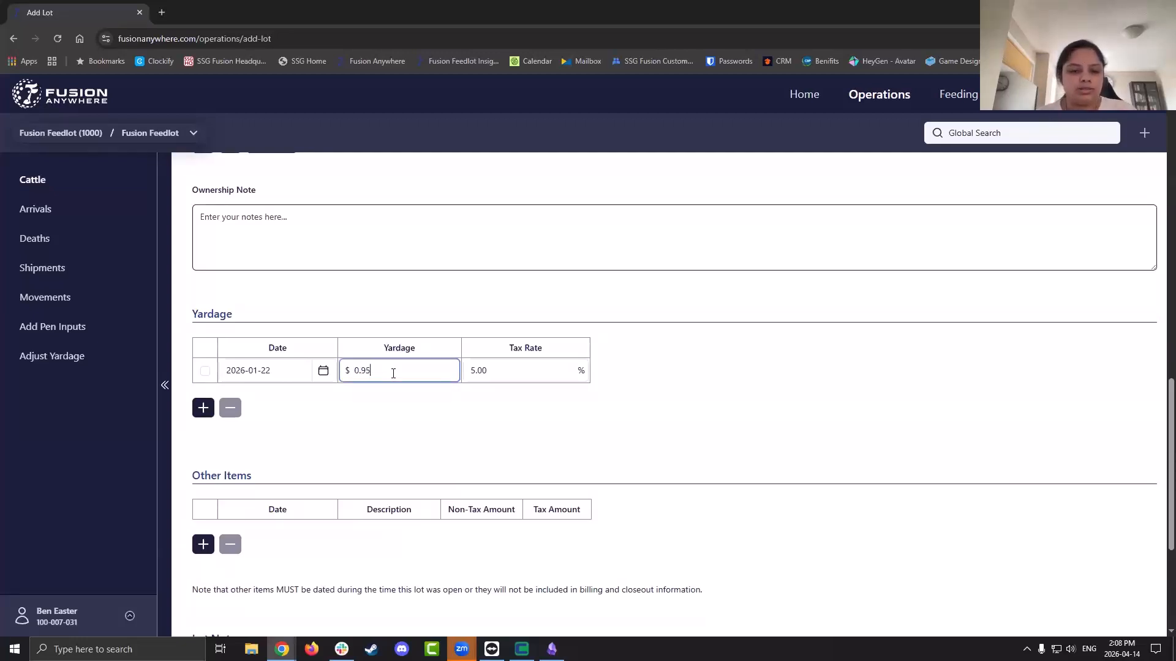
pyautogui.scroll(-1, 393, 373)
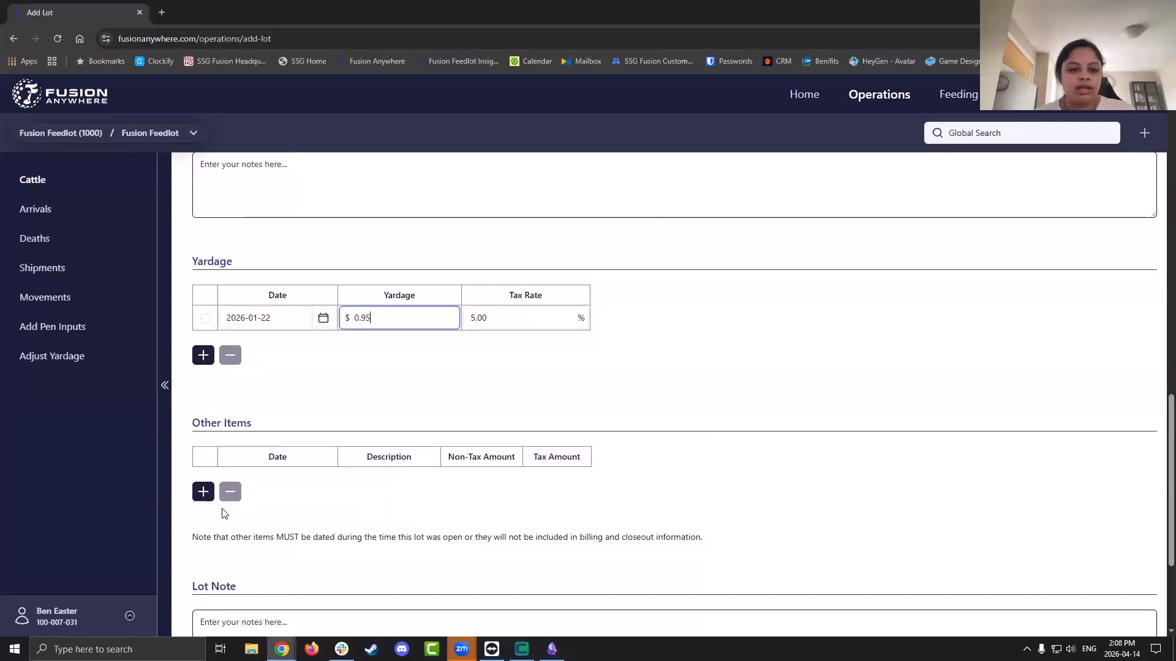
# Add a 2026-01-22 Other Items row, then delete it, leaving the table empty
pyautogui.click(202, 498)
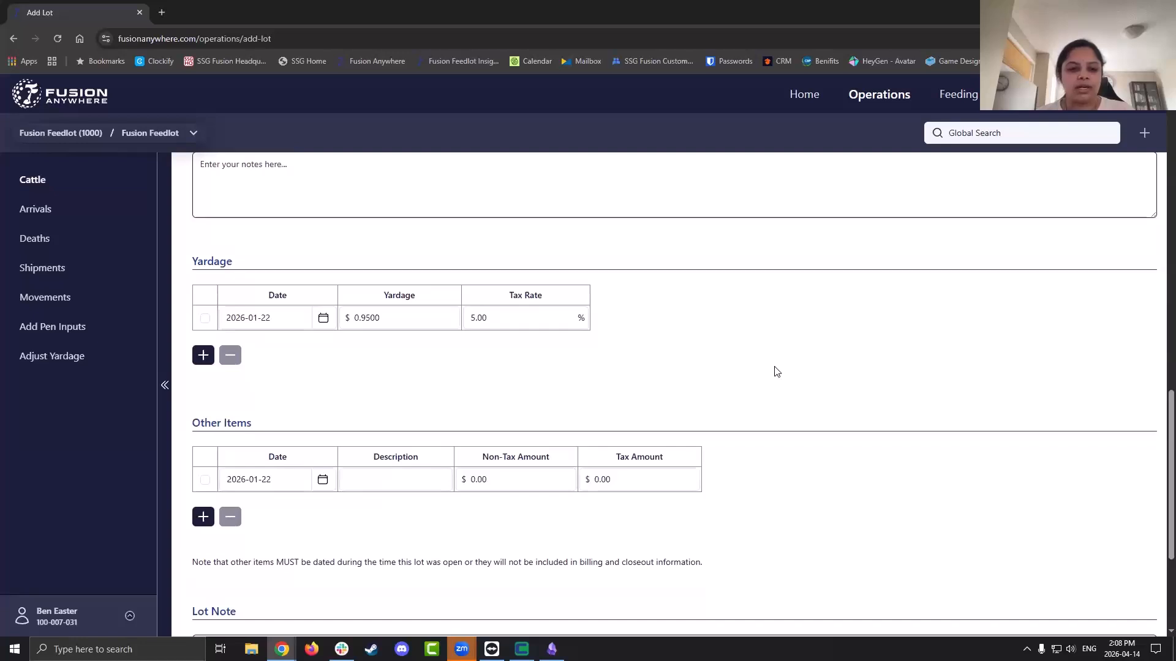
pyautogui.scroll(-1, 777, 372)
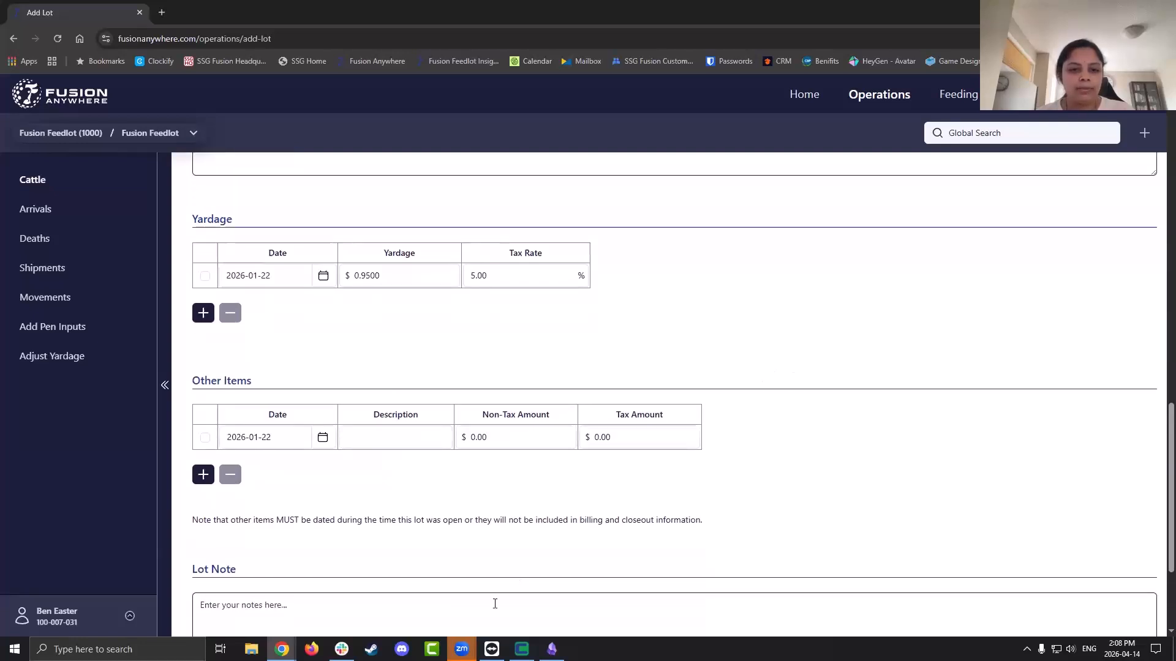
pyautogui.tripleClick(355, 521)
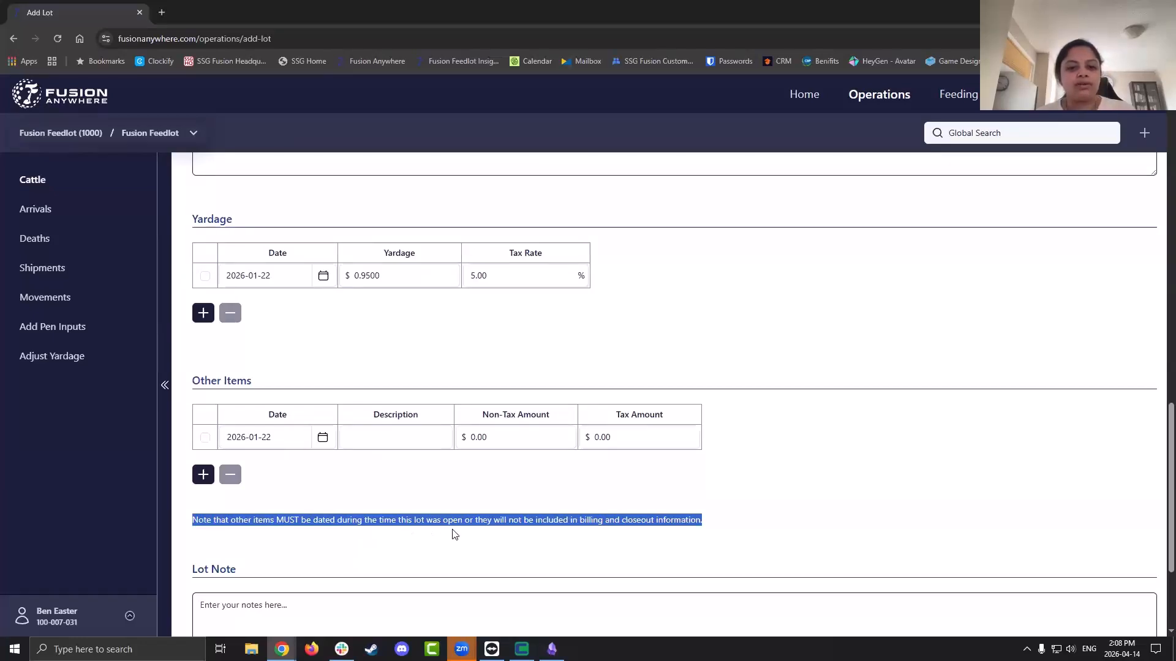
pyautogui.click(526, 538)
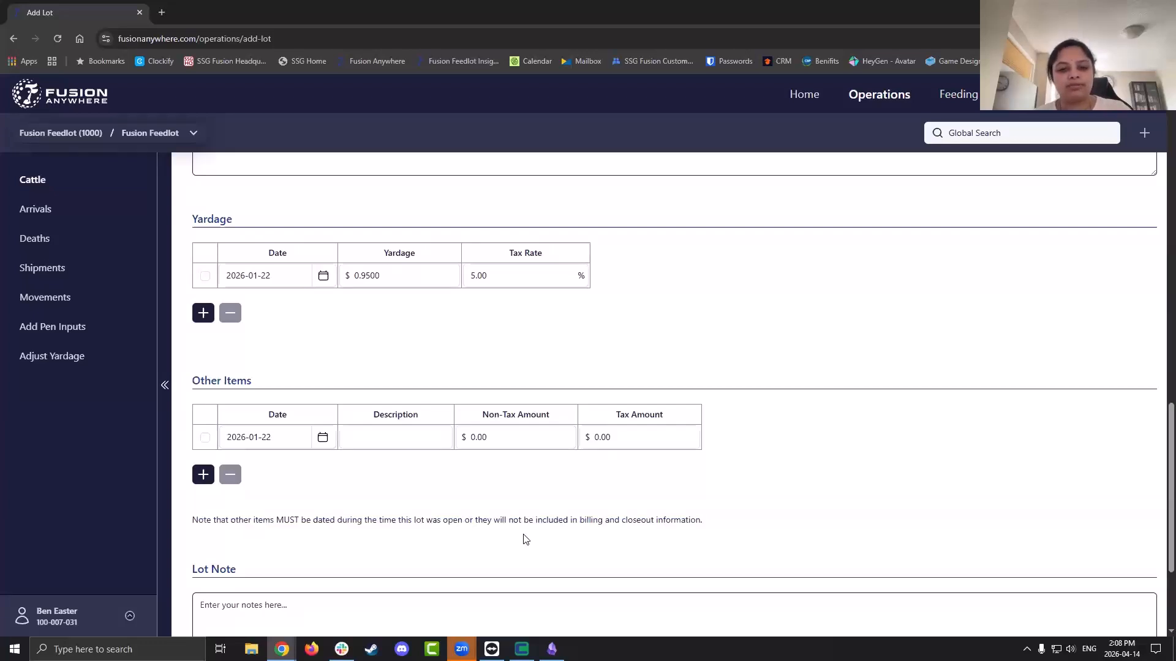
pyautogui.click(400, 437)
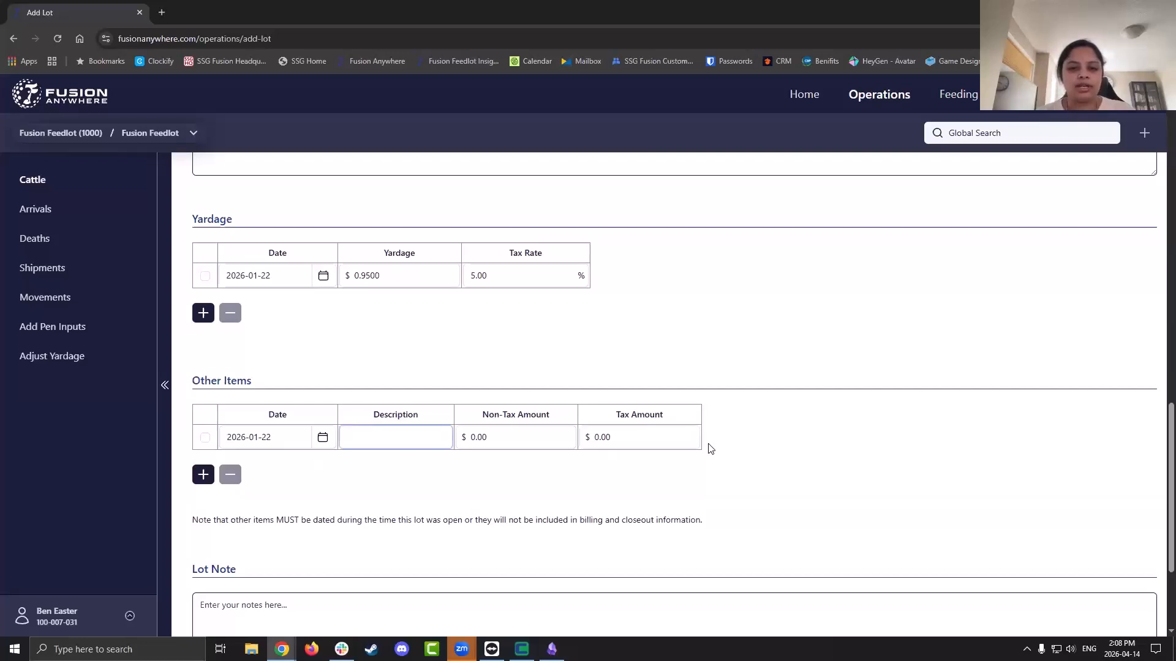
pyautogui.click(205, 438)
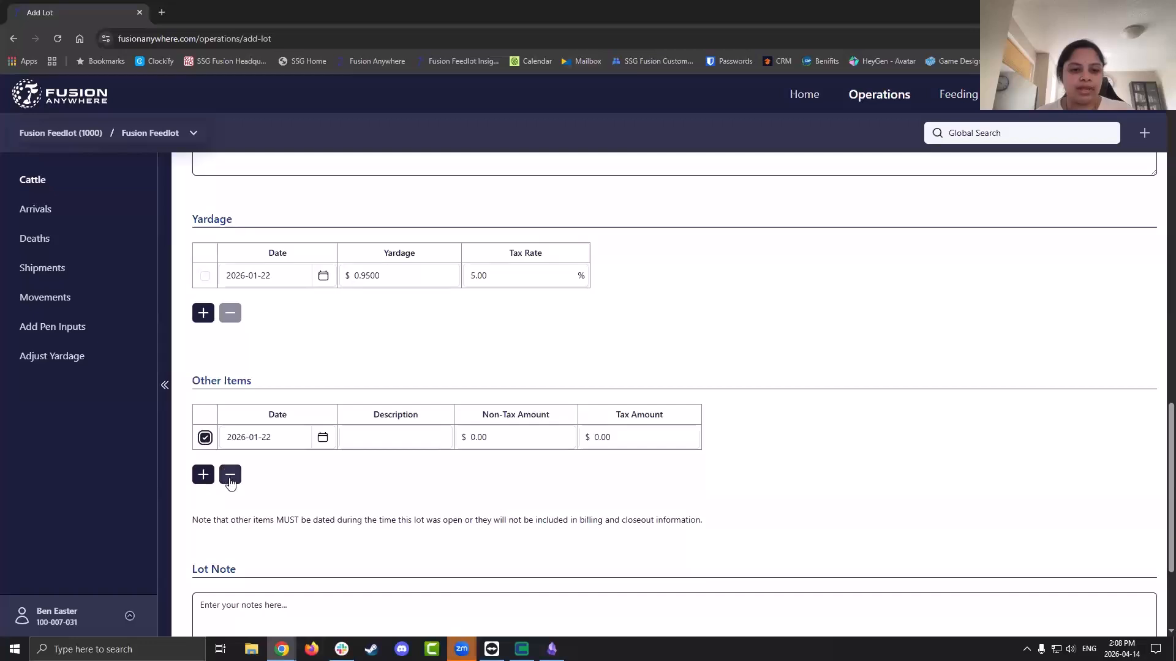
pyautogui.click(230, 479)
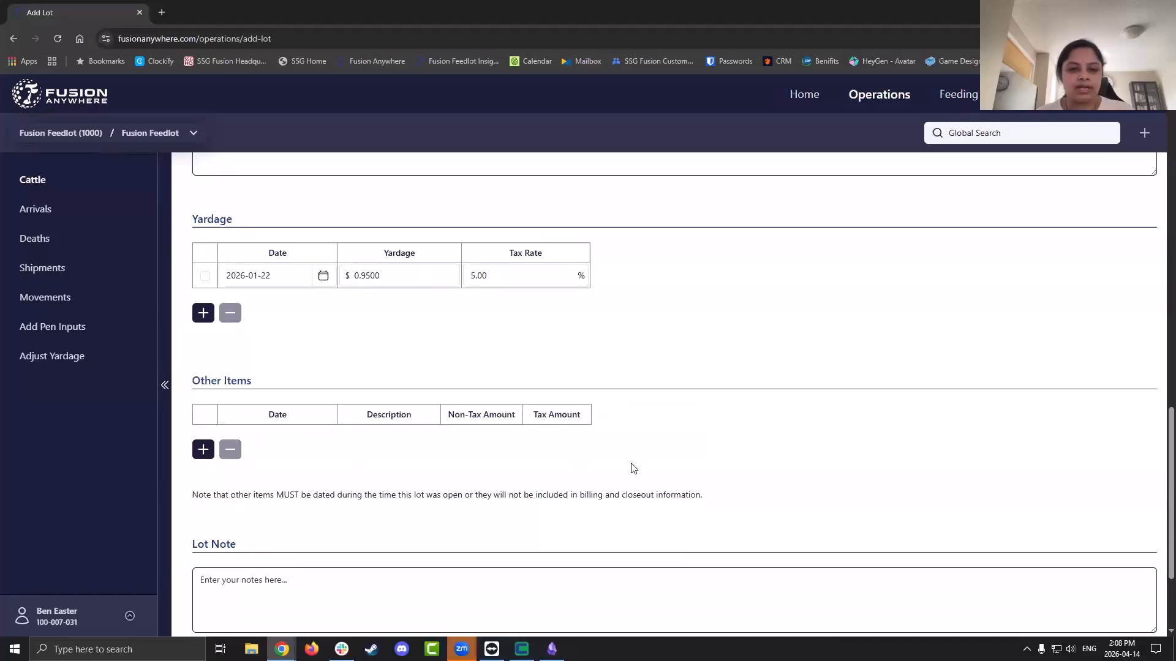
pyautogui.scroll(-2, 633, 468)
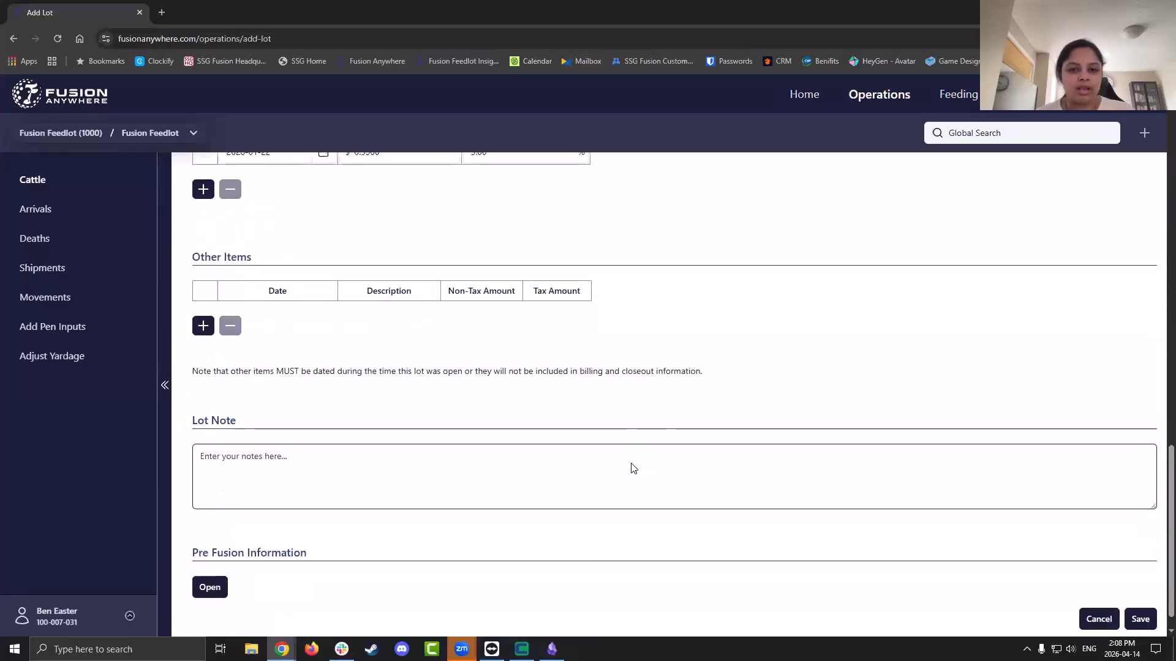
pyautogui.click(632, 466)
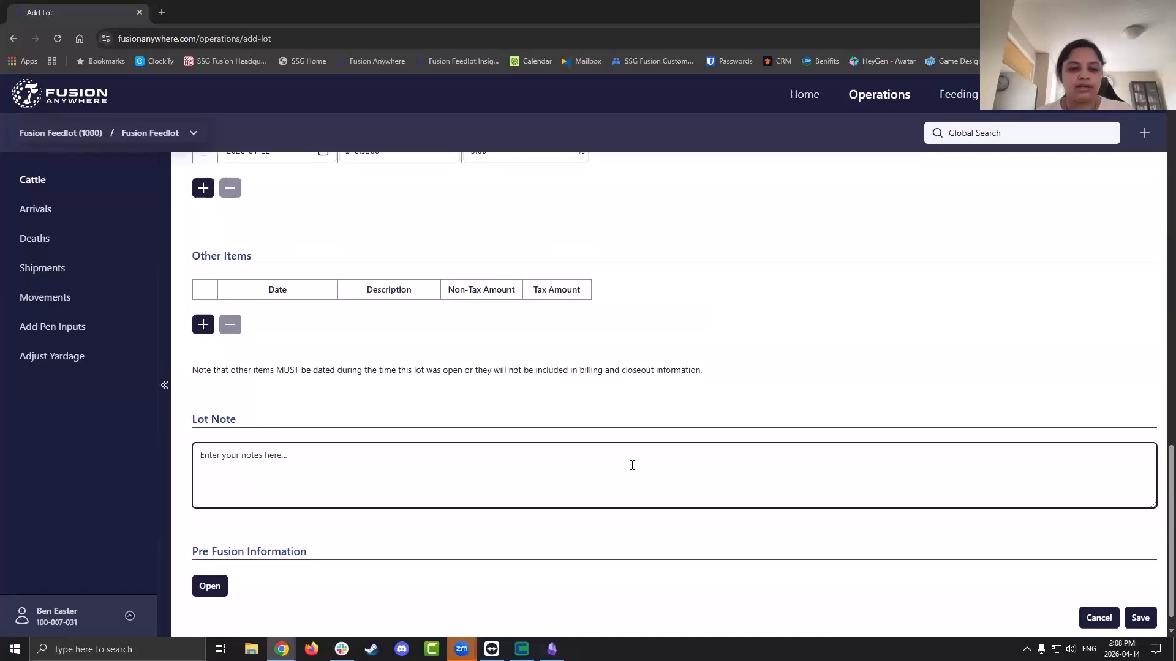
pyautogui.scroll(-1, 632, 465)
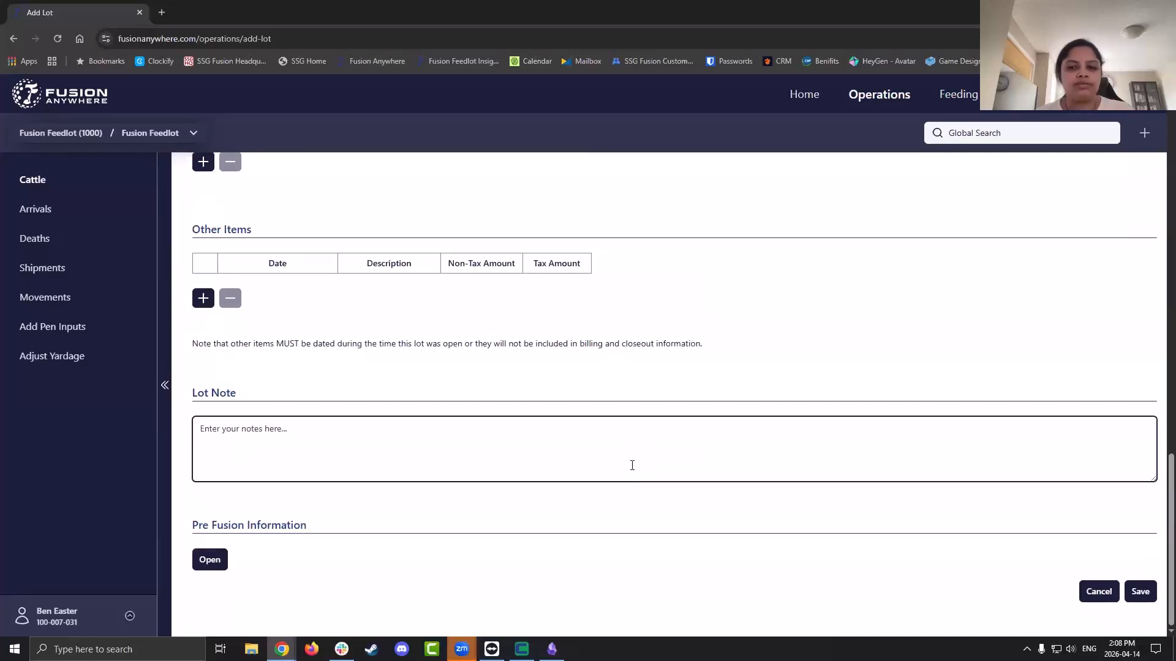
# Expand Pre Fusion Information and mark the lot as started before the Fusion transition
pyautogui.click(210, 564)
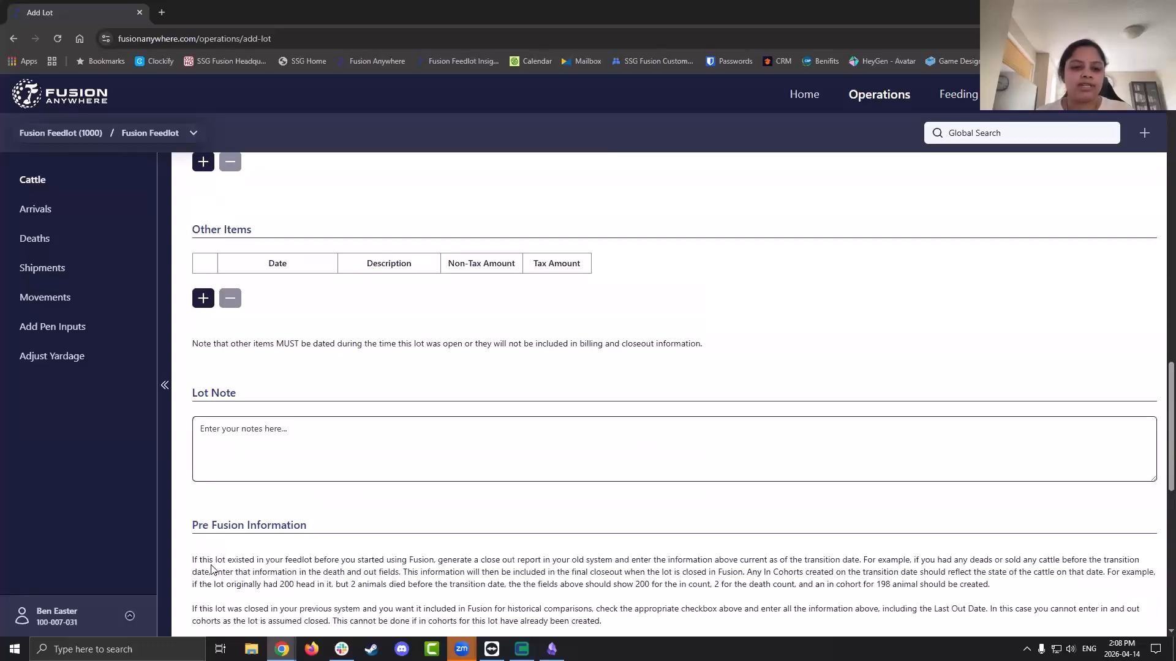
pyautogui.scroll(-5, 1008, 358)
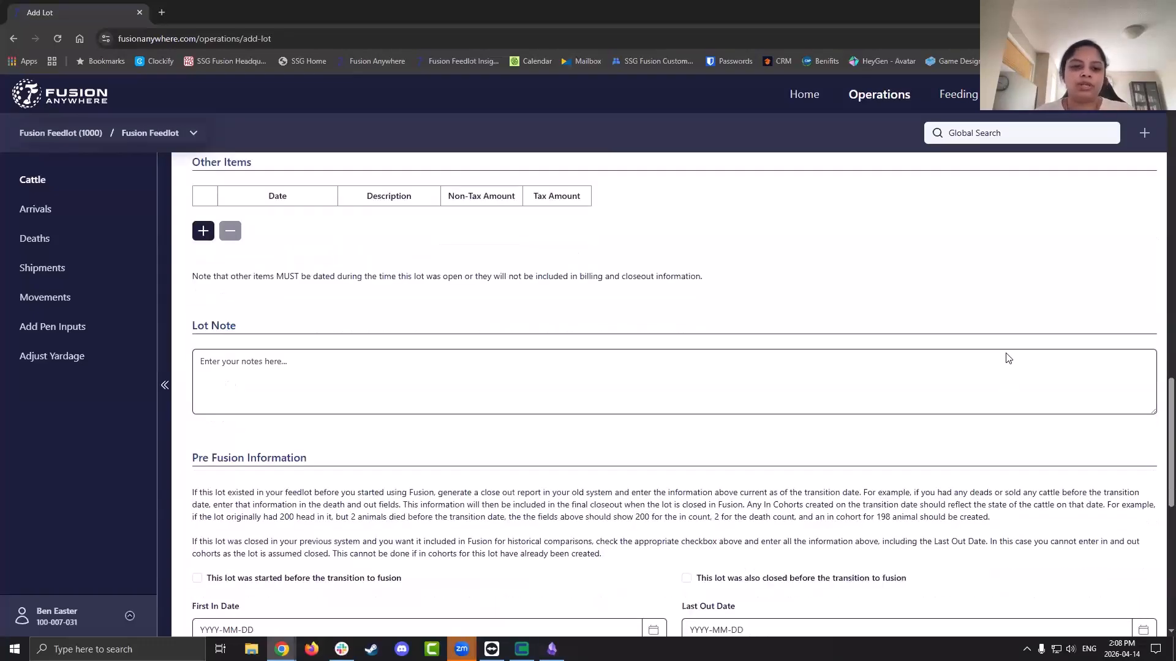
pyautogui.scroll(-1, 1009, 359)
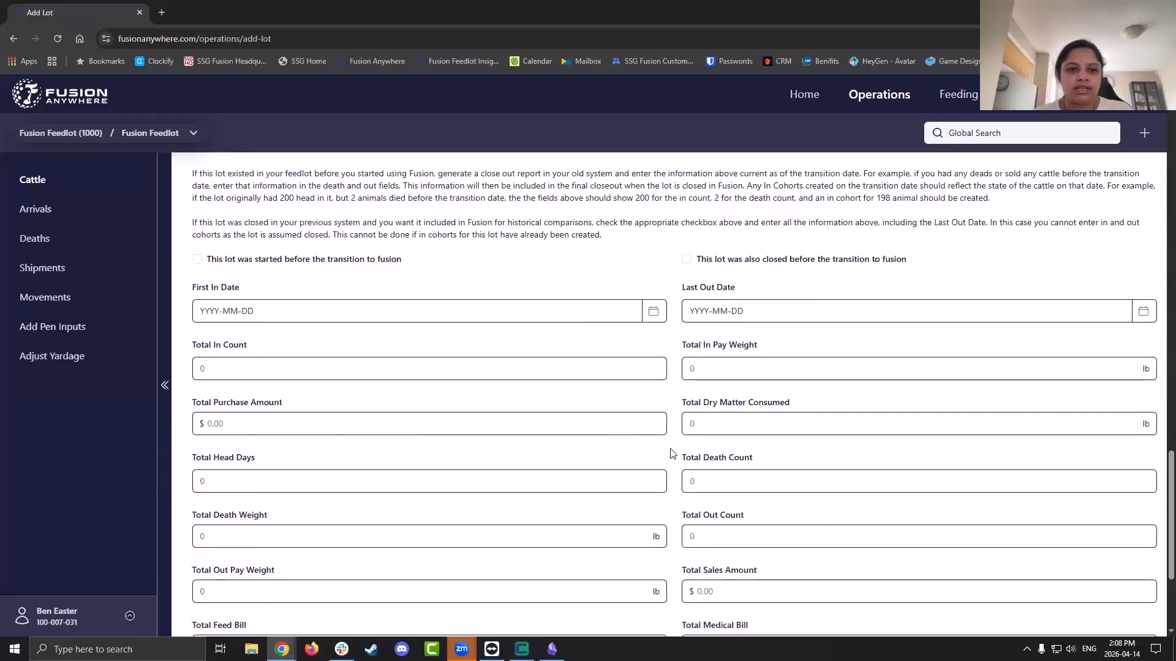
pyautogui.click(196, 261)
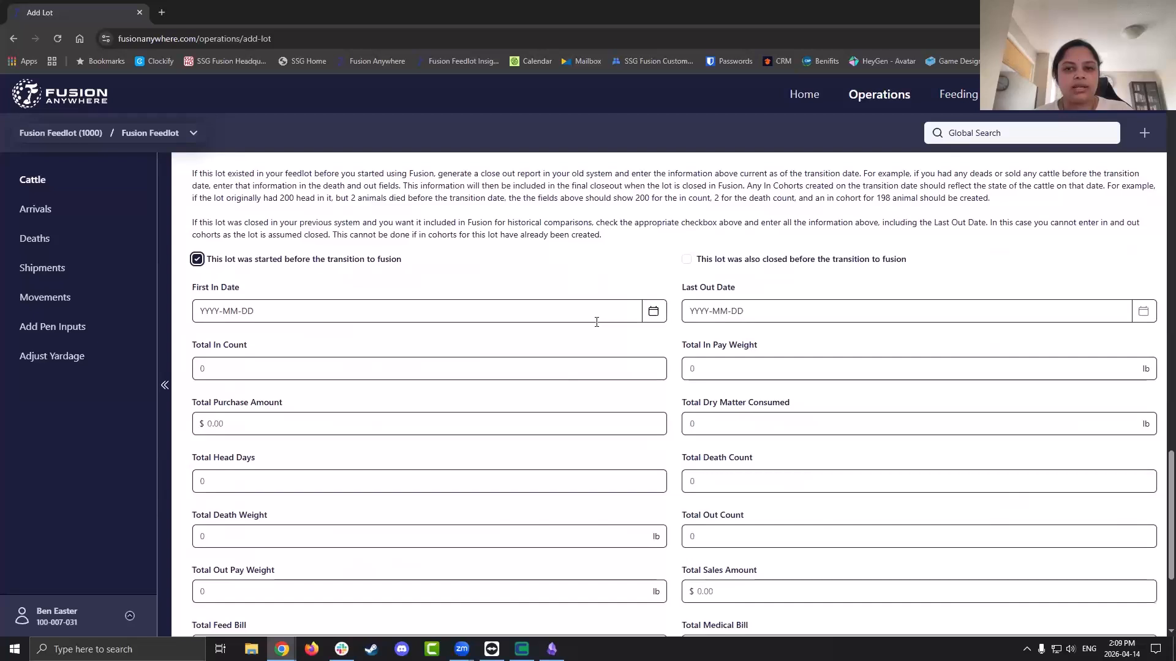
# Enter Total In Count 198 and Total Death Count 2
pyautogui.click(563, 369)
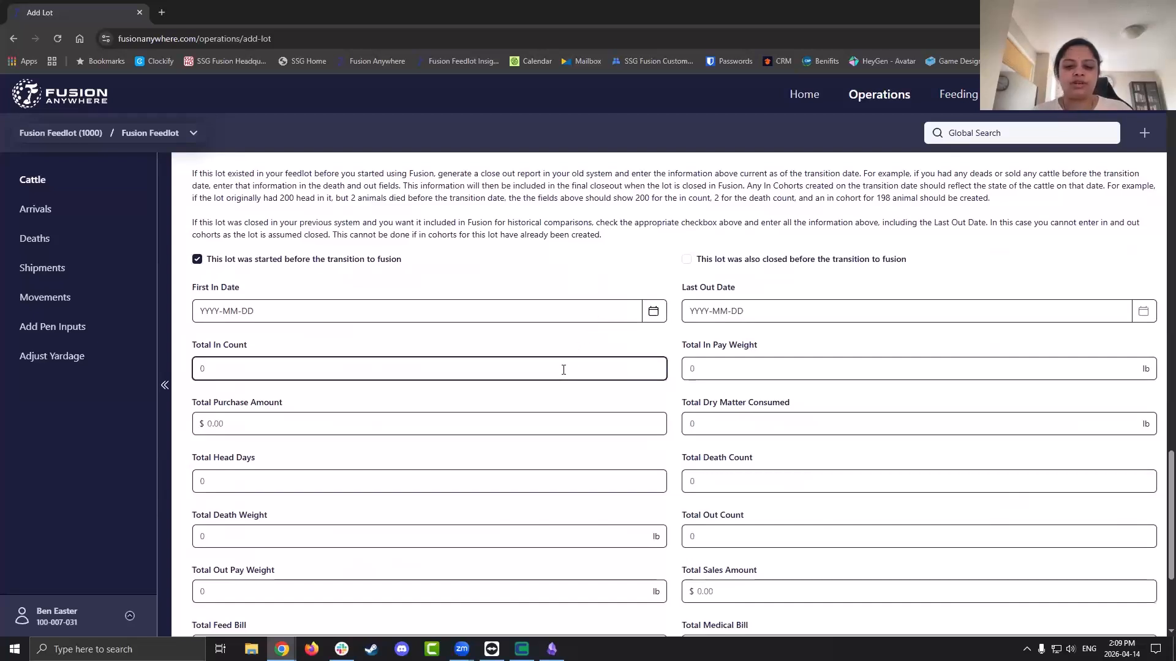
pyautogui.write('198')
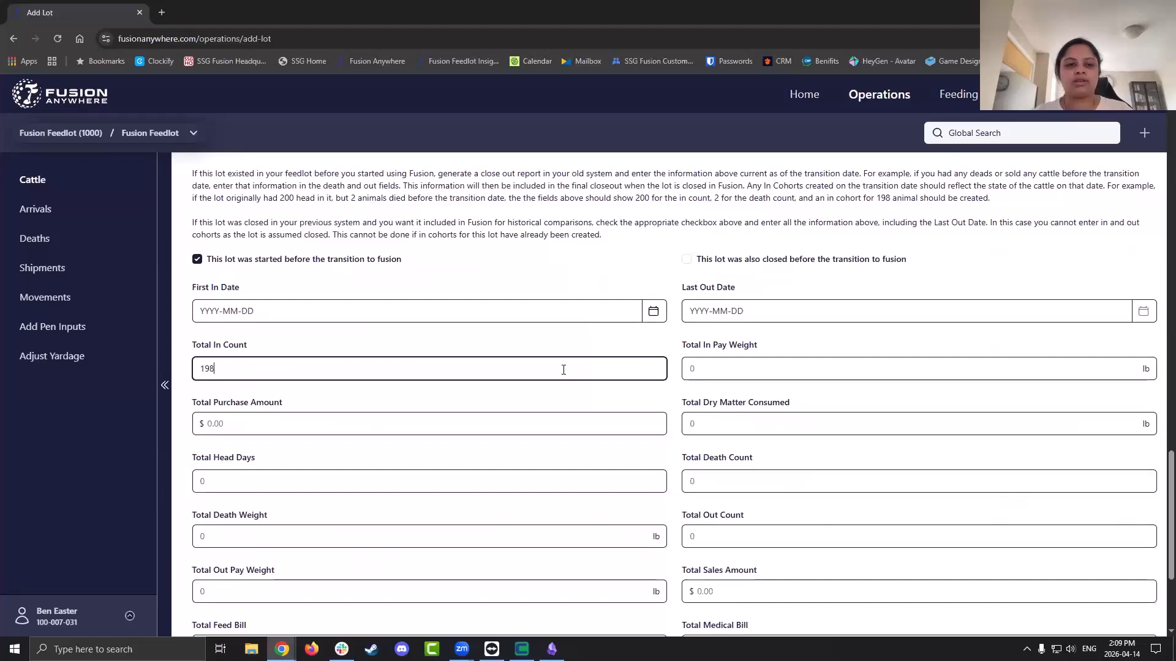
pyautogui.click(742, 486)
pyautogui.write('2')
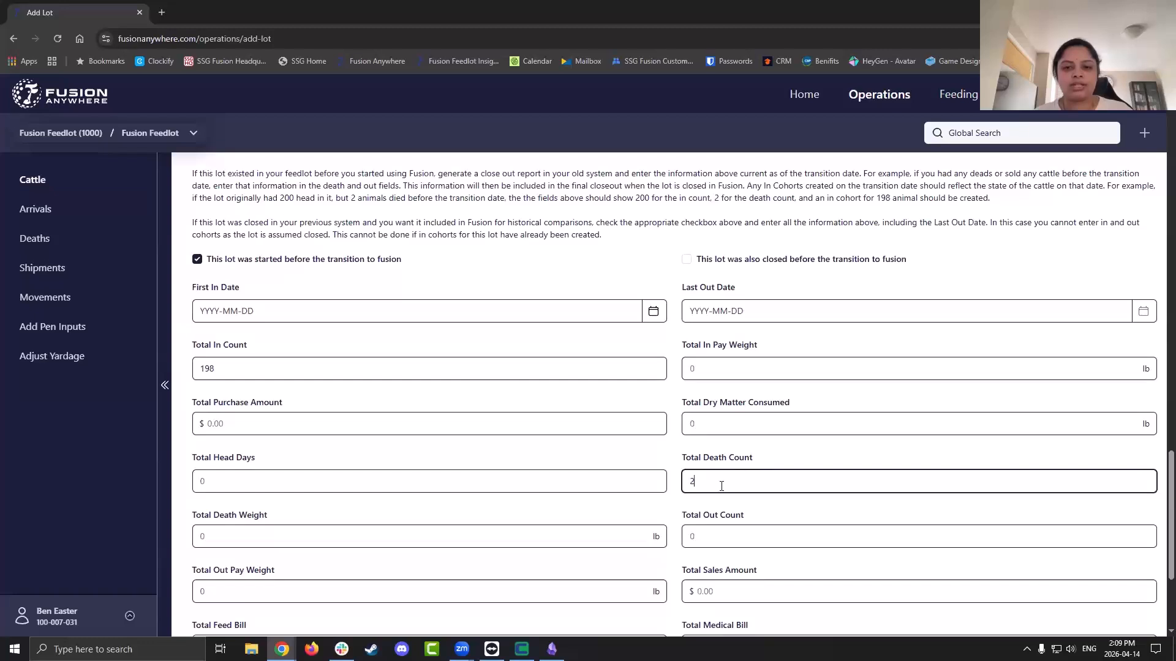
pyautogui.click(244, 365)
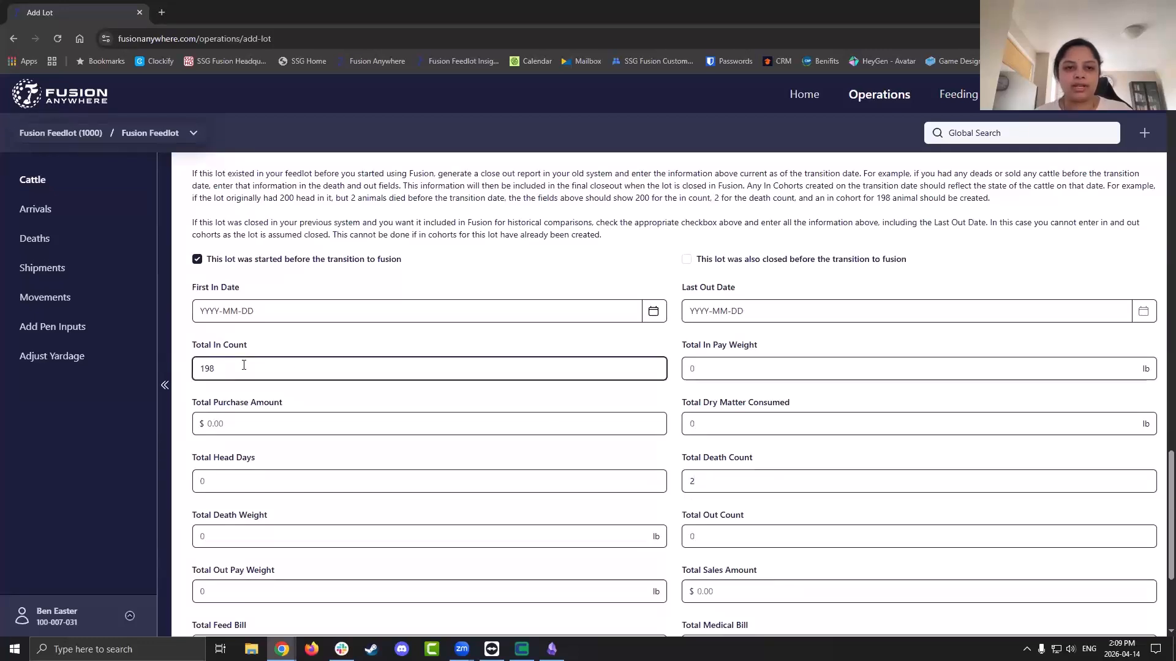
pyautogui.tripleClick(357, 173)
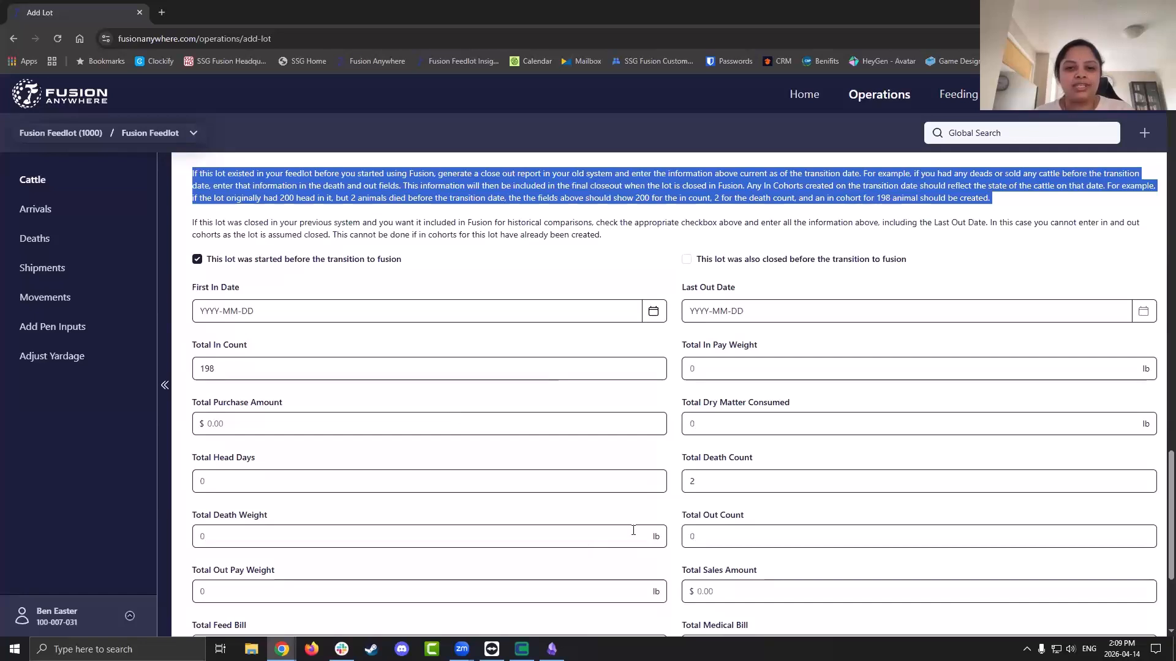
pyautogui.click(673, 453)
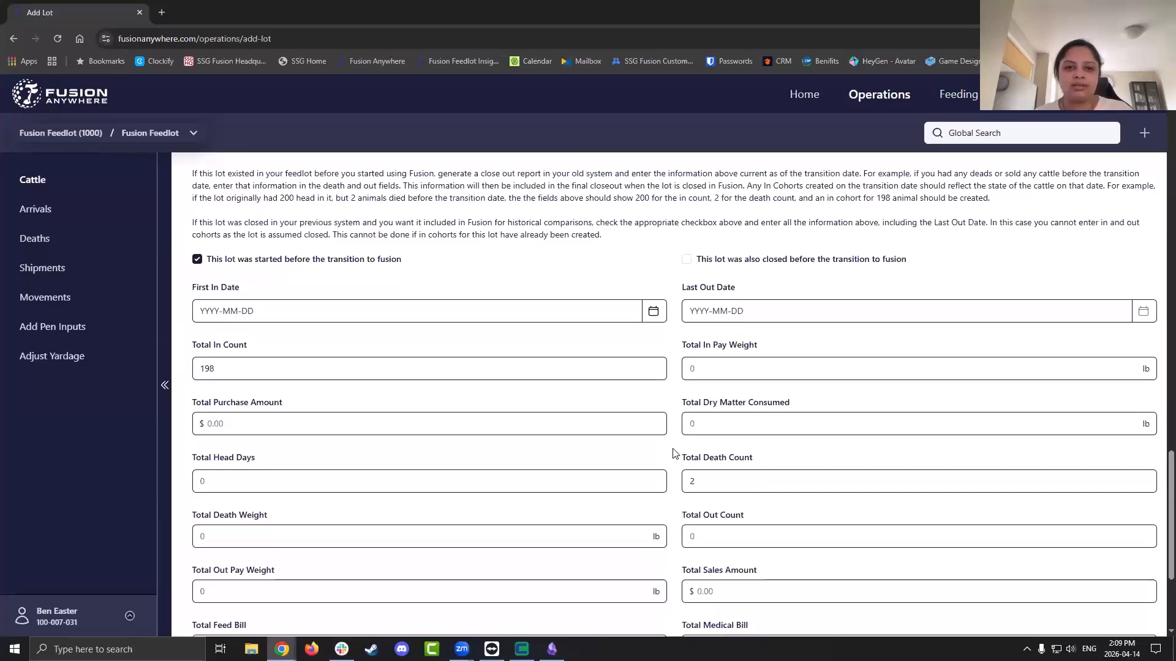
# Mark the lot as also closed before the transition, with Last Out Date 2026-04-14
pyautogui.click(686, 262)
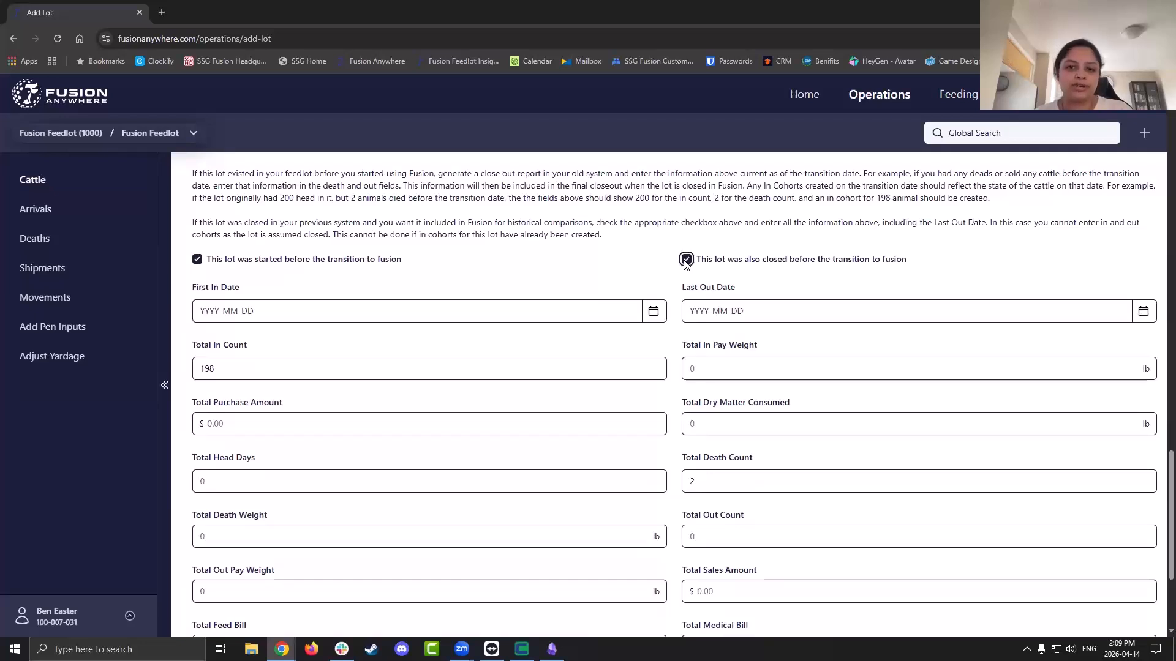
pyautogui.click(770, 309)
pyautogui.write('2026-04-14')
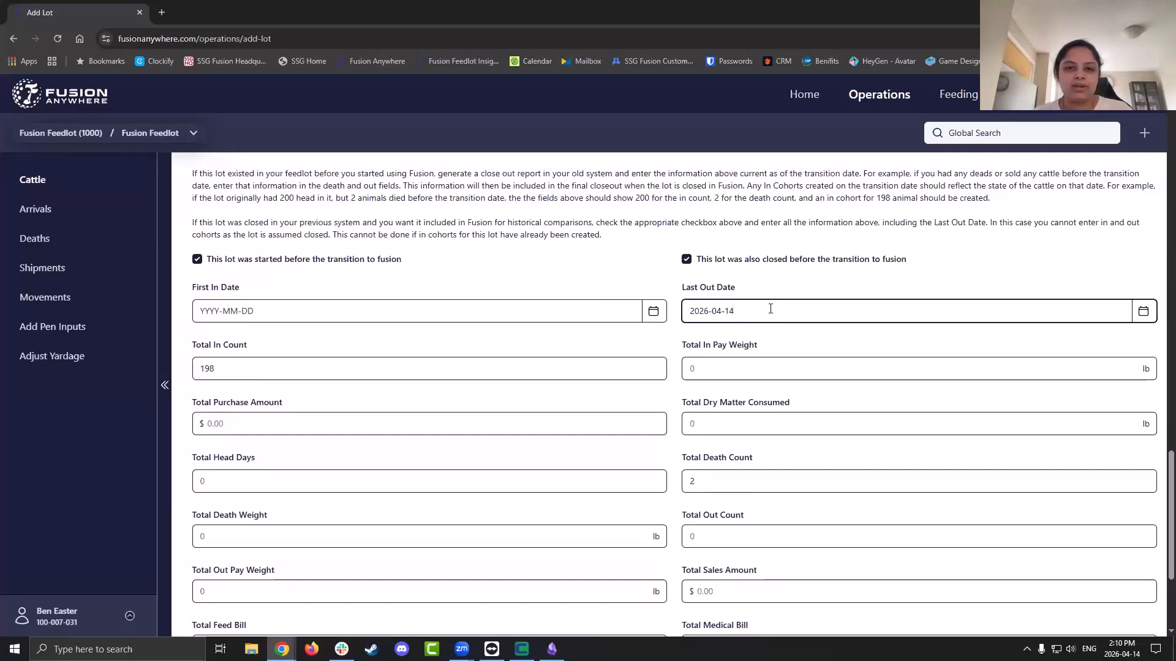
pyautogui.click(675, 377)
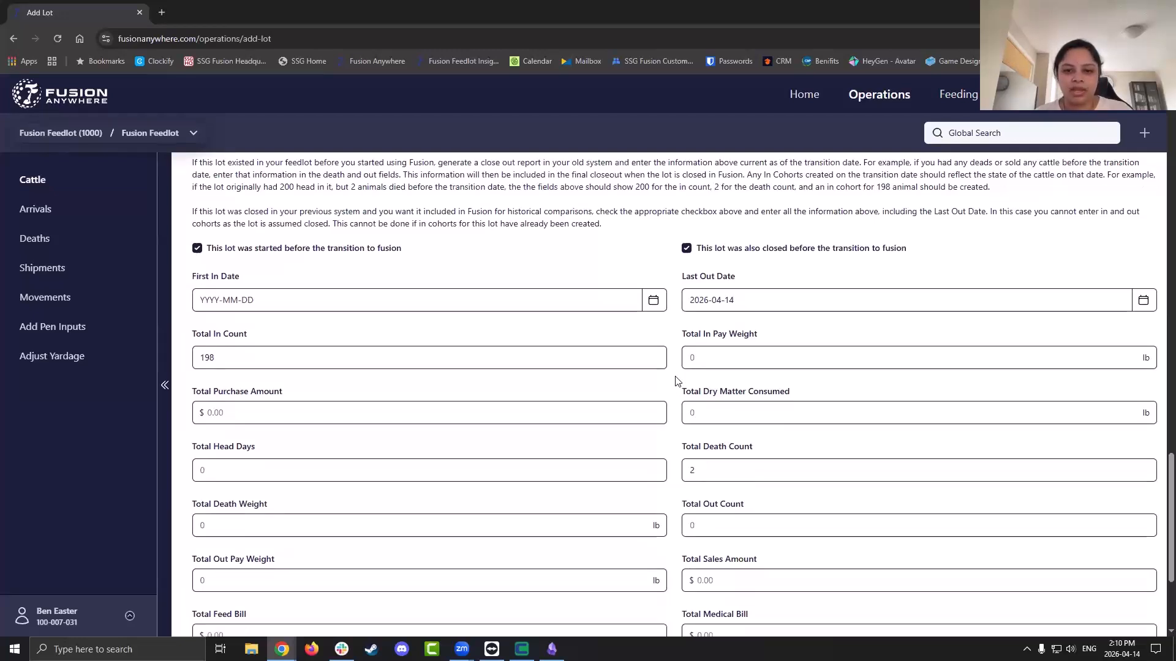
pyautogui.scroll(-3, 675, 380)
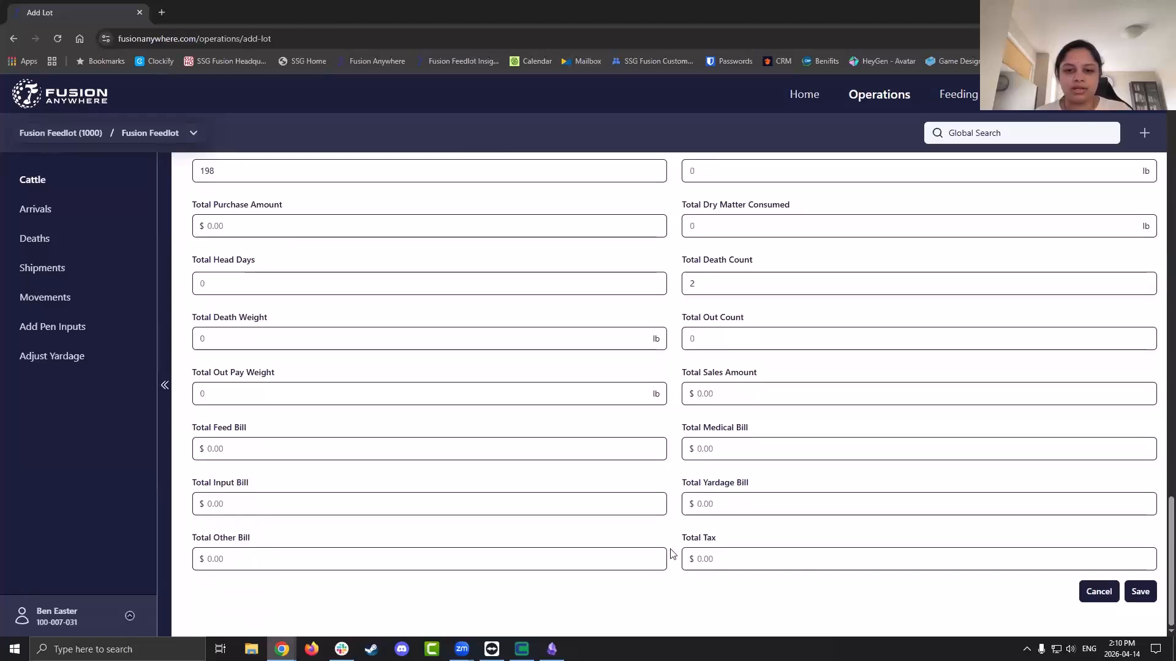
# Leave the unsaved Add Lot form for the Arrivals list, which shows no arrivals for 2026-04-08 to 2026-04-14
pyautogui.scroll(10, 671, 555)
pyautogui.scroll(15, 672, 555)
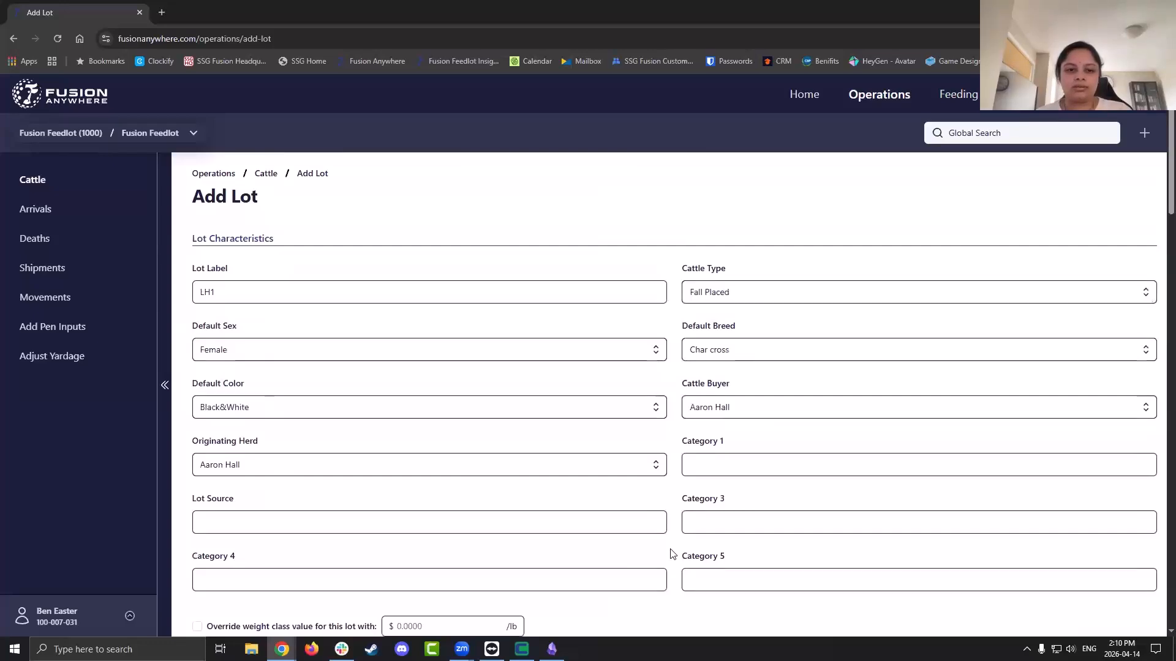
pyautogui.scroll(-4, 672, 555)
pyautogui.scroll(-7, 672, 553)
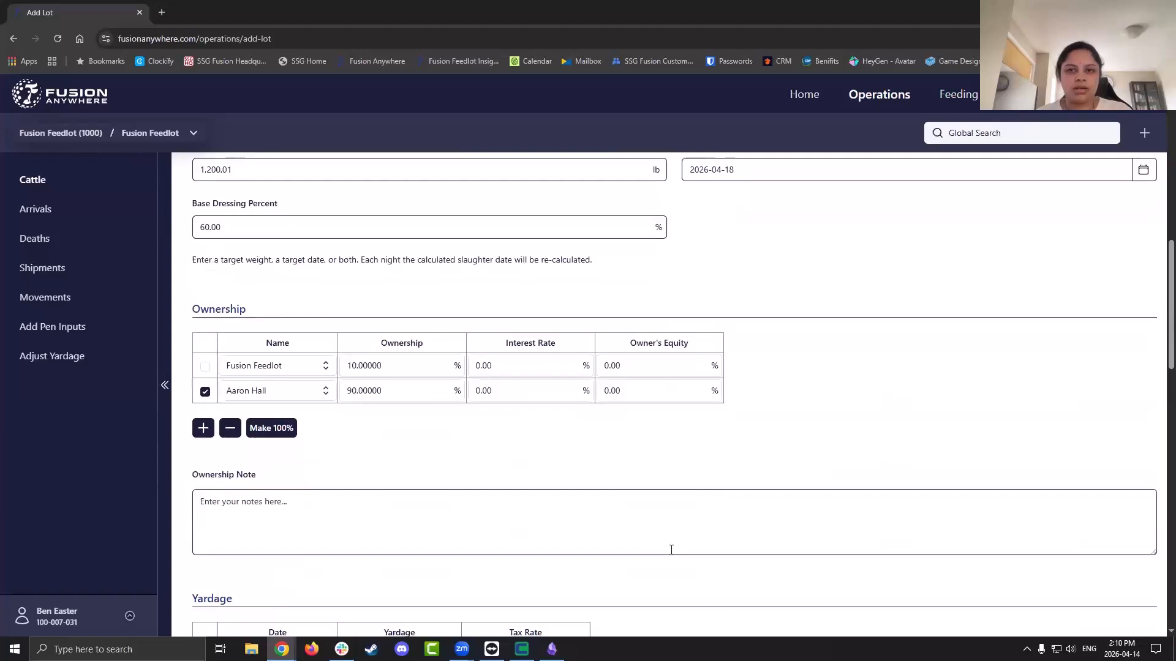
pyautogui.click(73, 215)
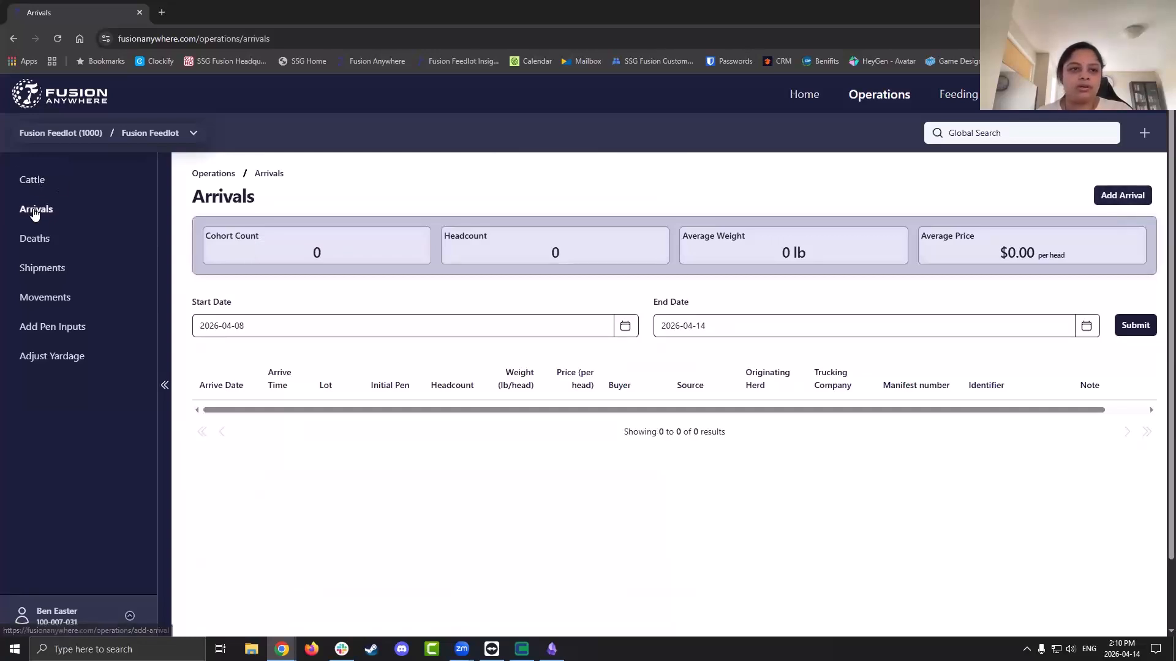
# Open a blank Add Arrival form prefilled with arrival date 2026-01-22 and time 02:10 PM
pyautogui.click(1110, 197)
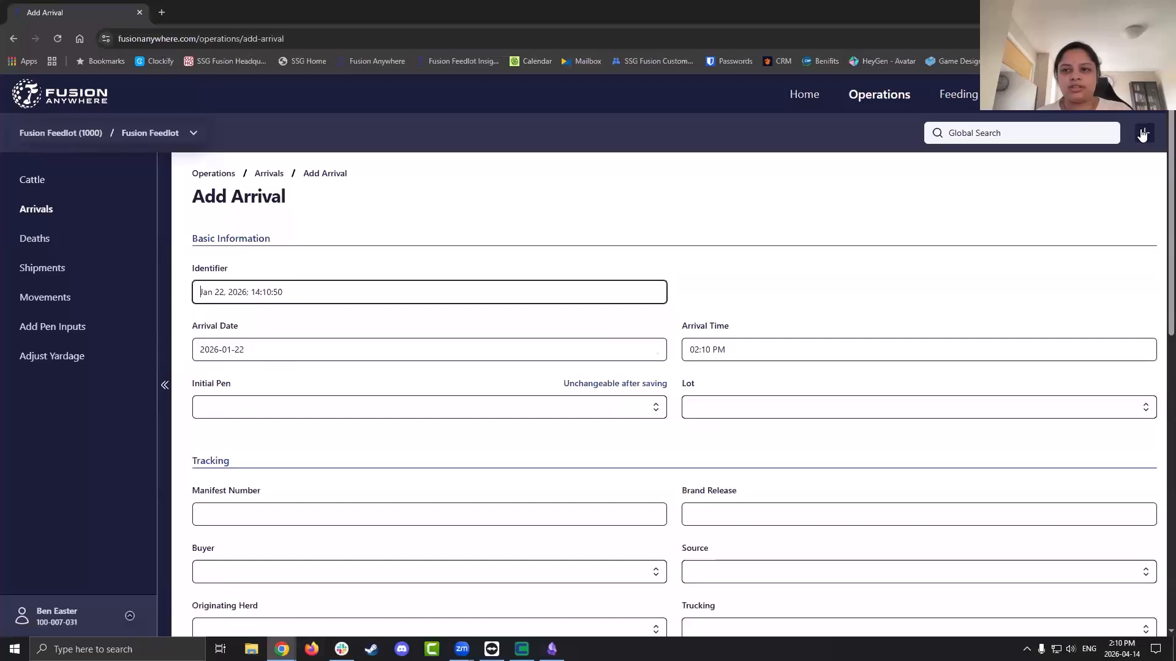
pyautogui.click(1143, 134)
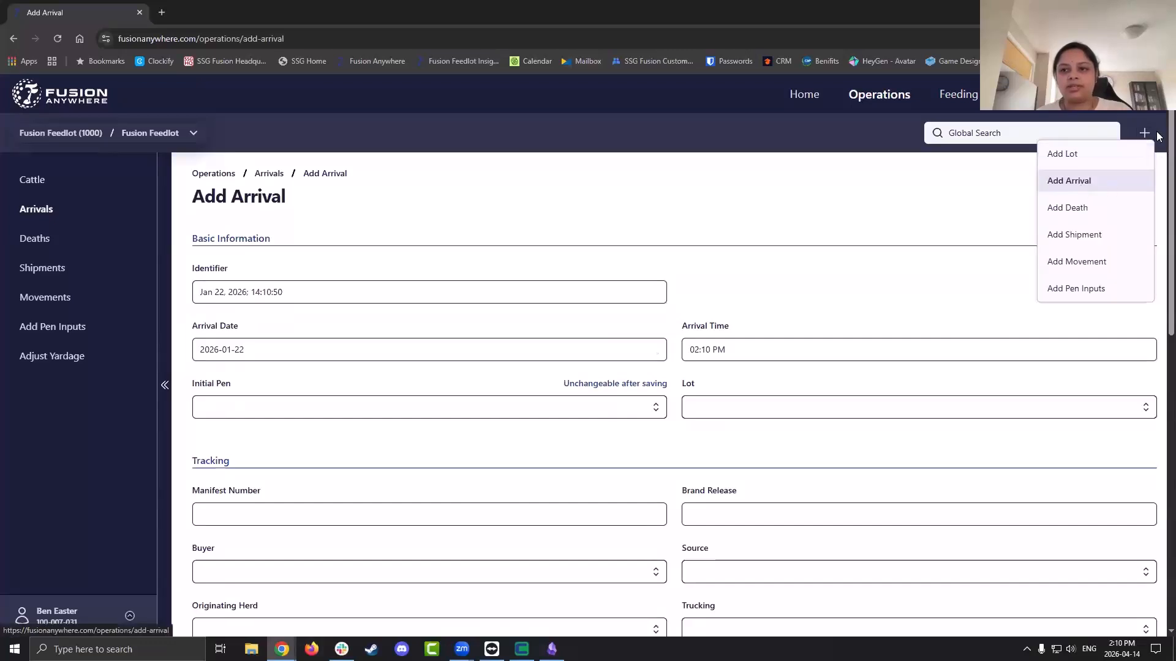
pyautogui.click(1087, 187)
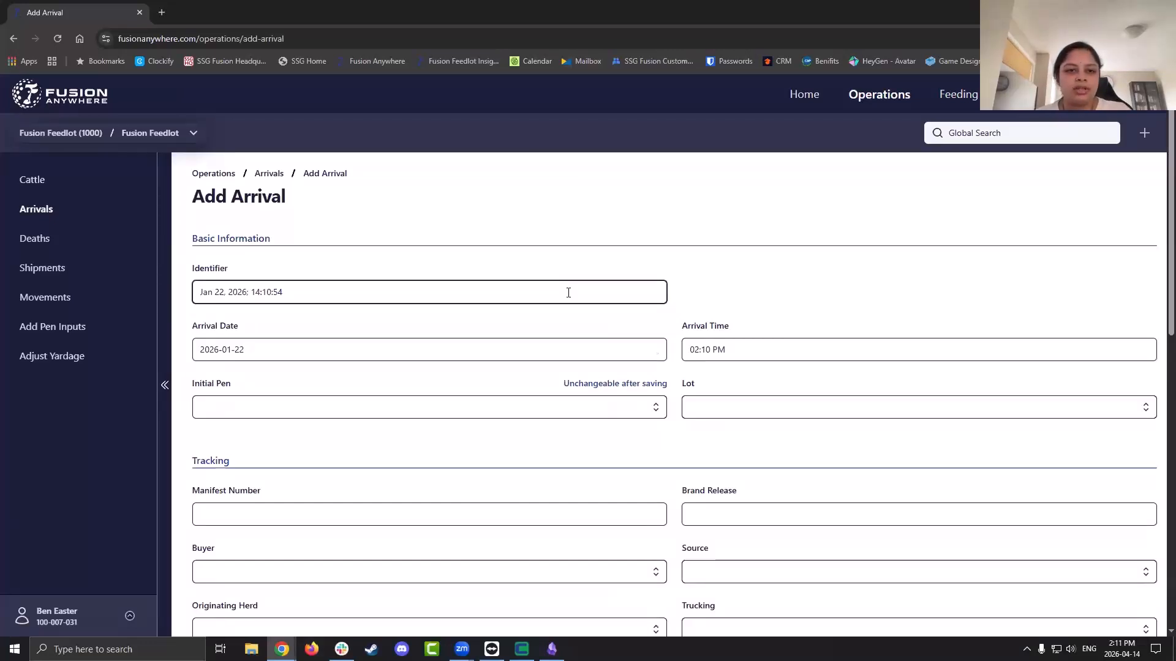
pyautogui.scroll(-1, 568, 293)
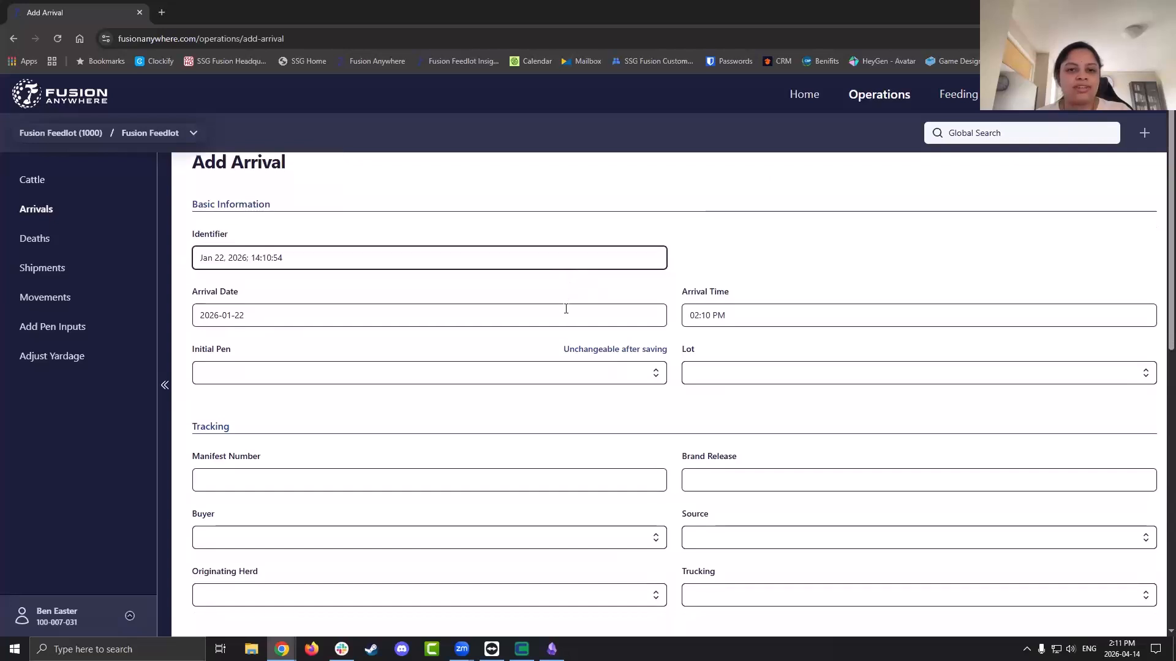
pyautogui.click(565, 308)
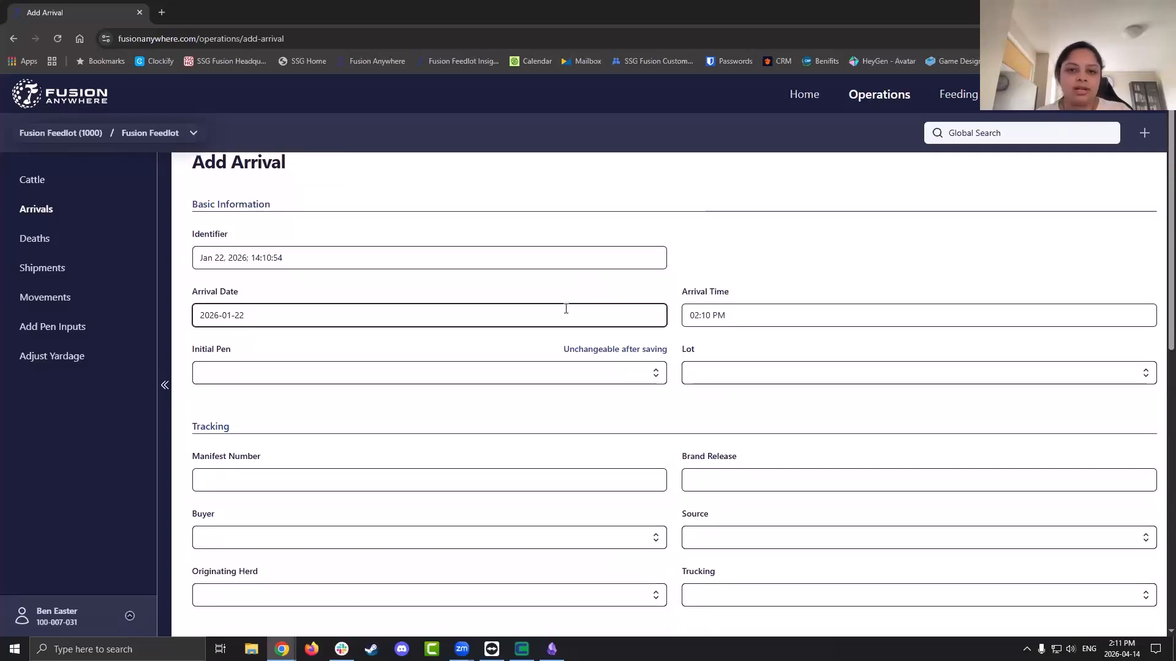
pyautogui.click(785, 319)
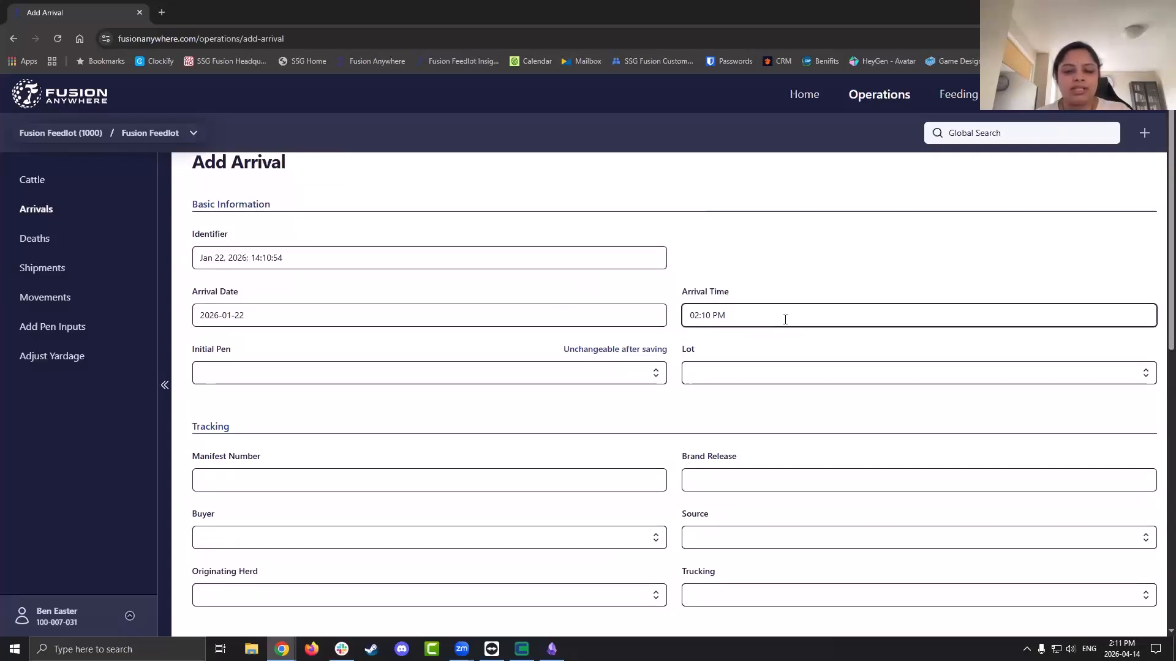
pyautogui.click(653, 381)
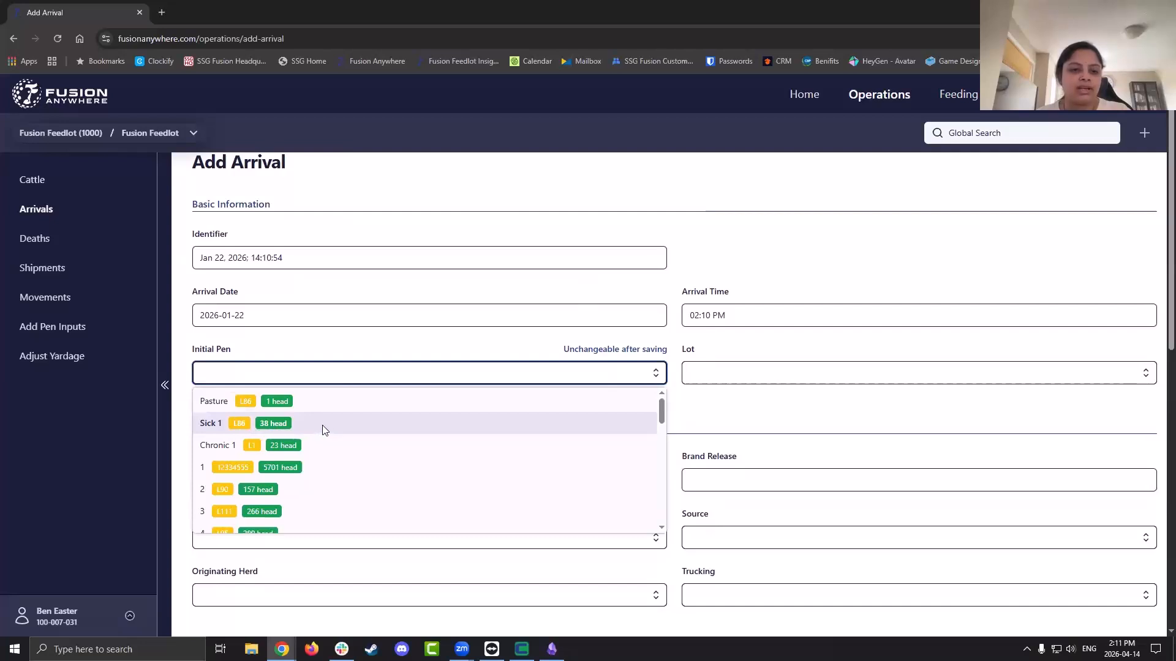
# Set the arrival's initial pen to 1 and its lot to 4.8 Test
pyautogui.click(342, 474)
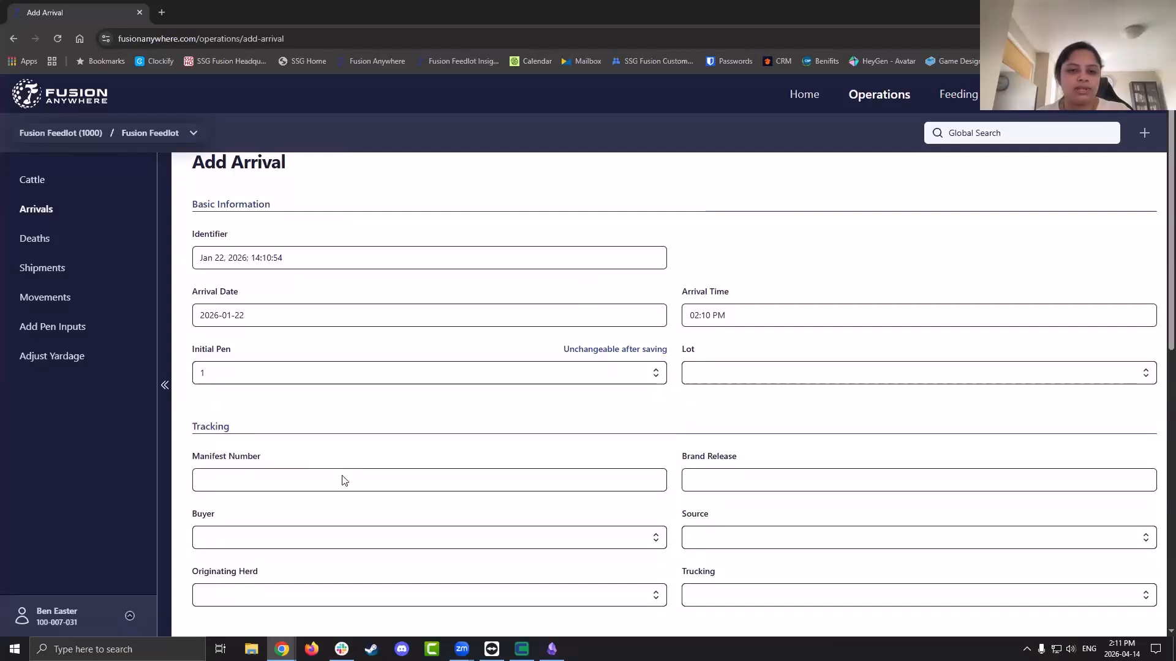
pyautogui.click(768, 380)
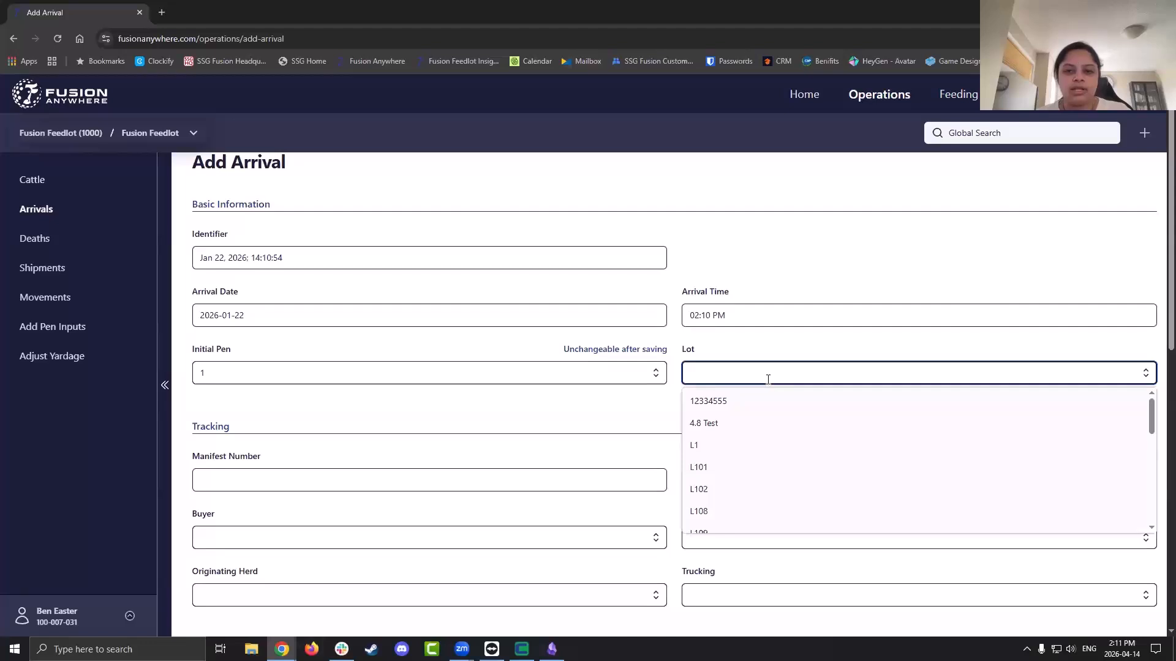
pyautogui.click(768, 425)
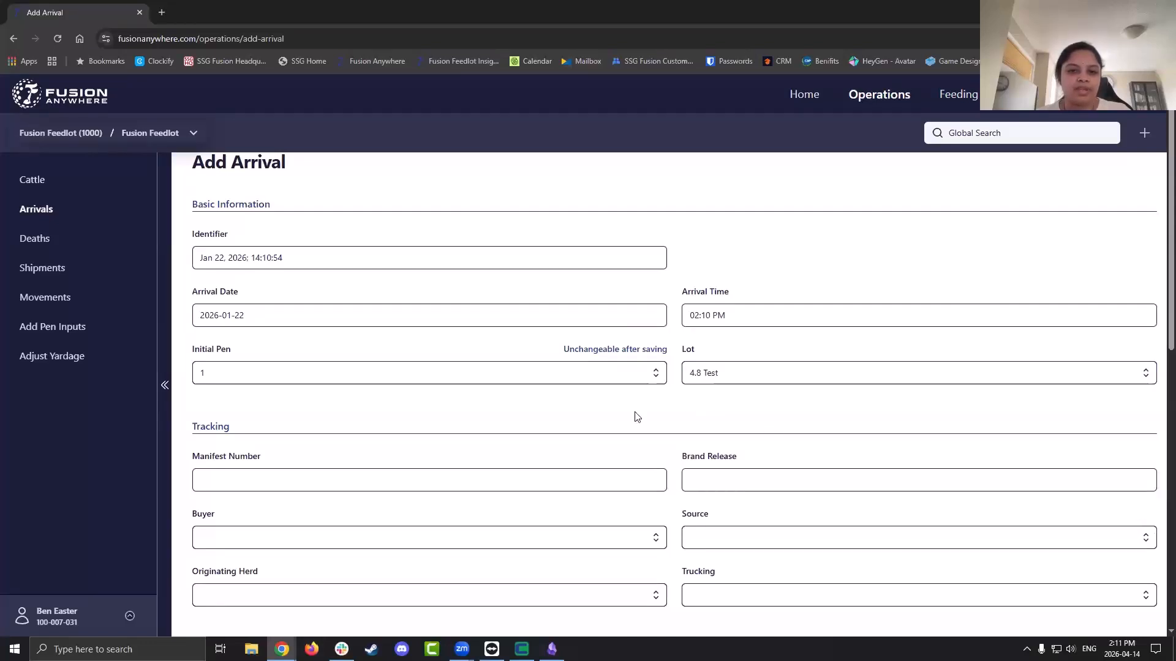
pyautogui.scroll(-1, 634, 413)
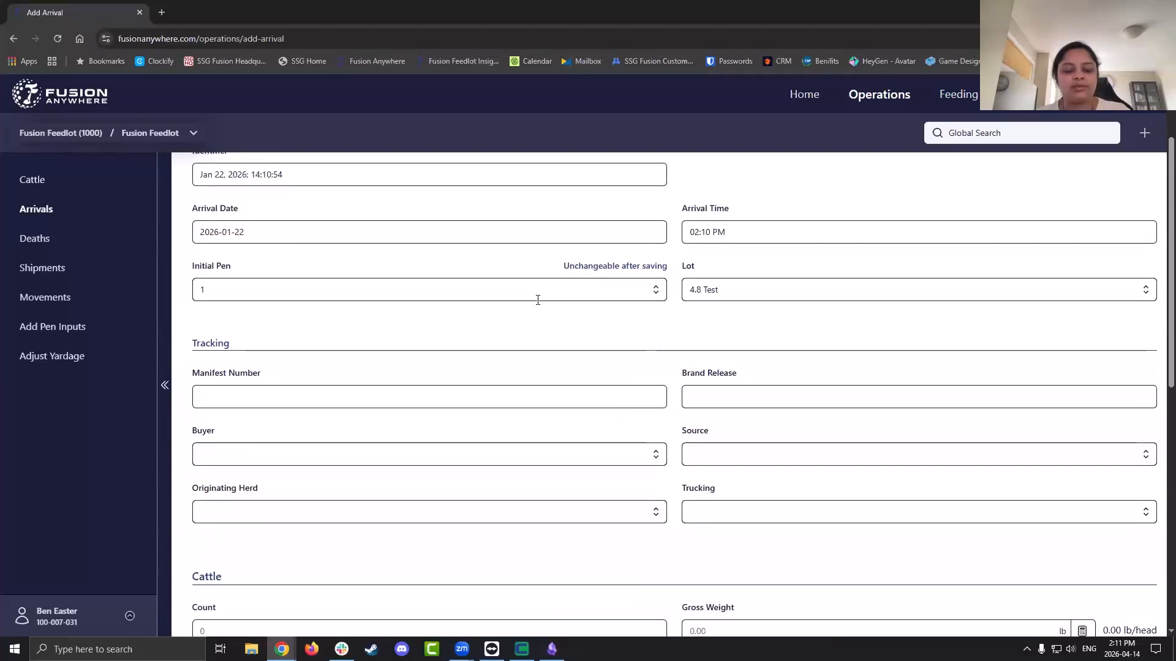
pyautogui.click(654, 297)
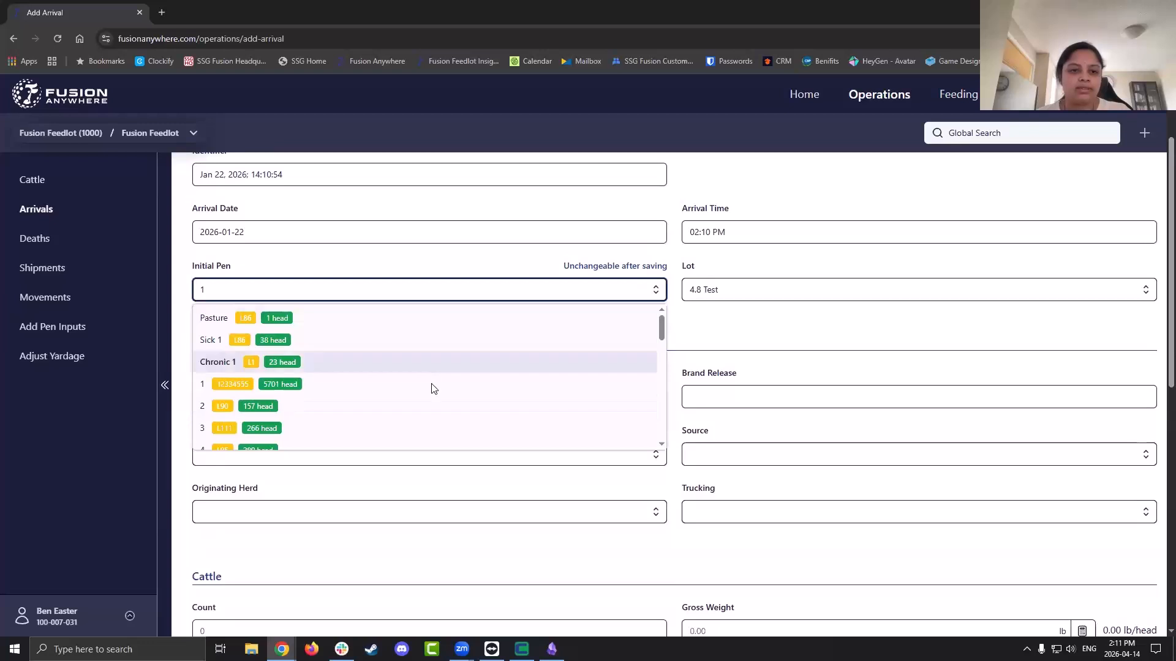
pyautogui.click(431, 386)
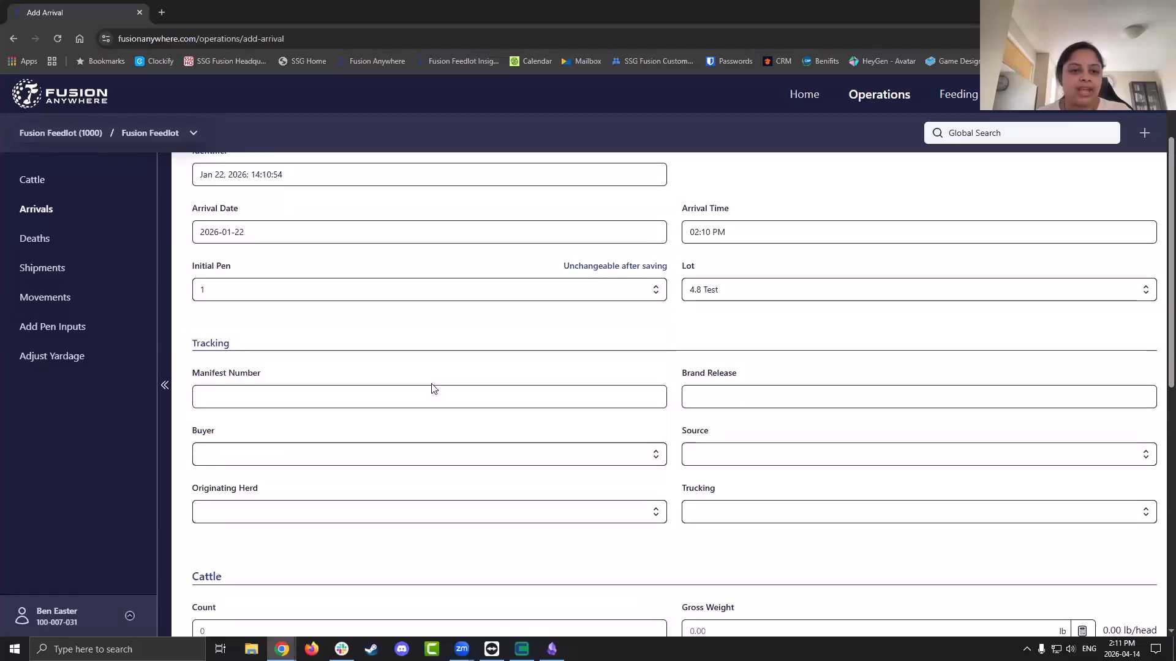
# Choose a buyer for the arrival from the Buyer dropdown
pyautogui.click(449, 399)
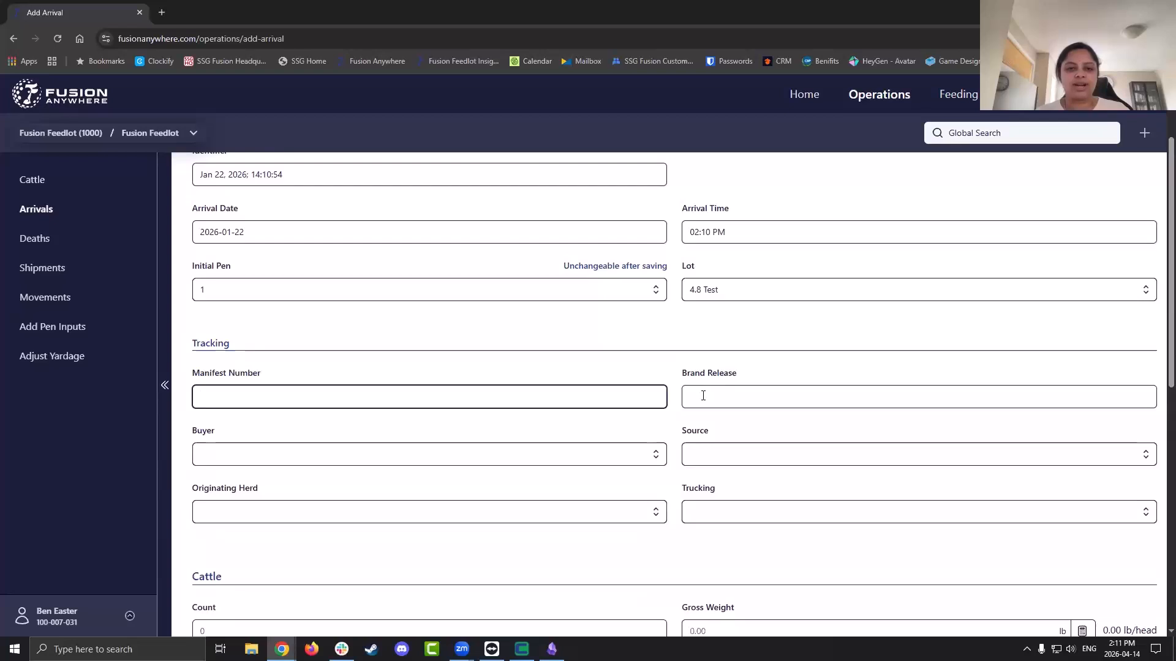
pyautogui.click(629, 456)
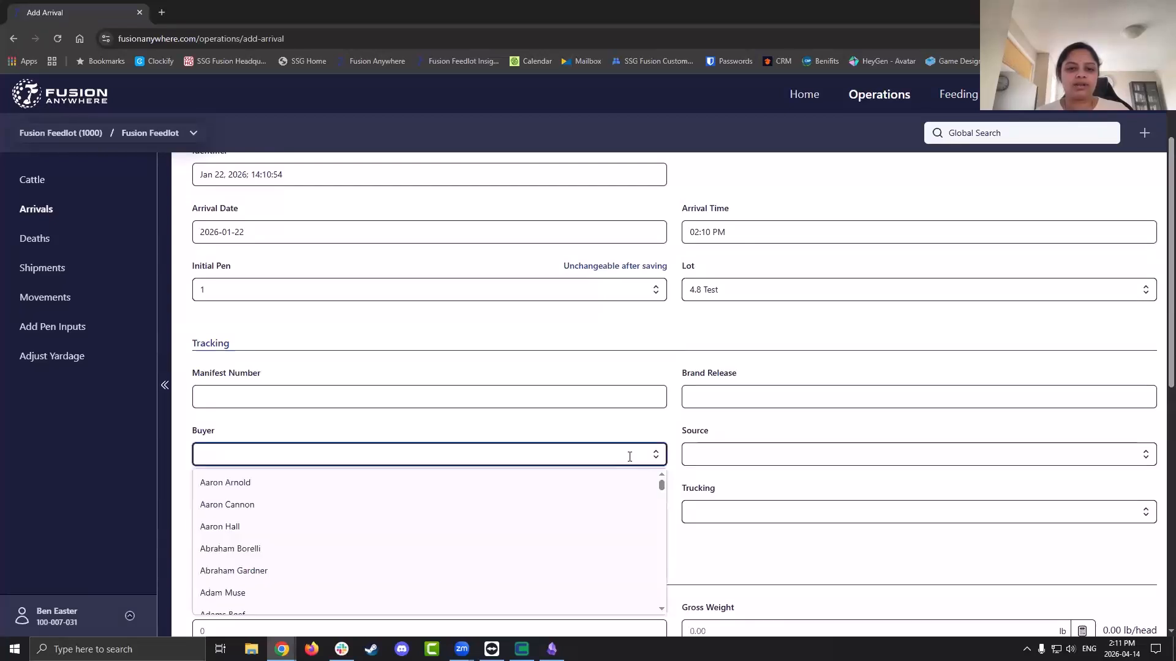
pyautogui.click(601, 534)
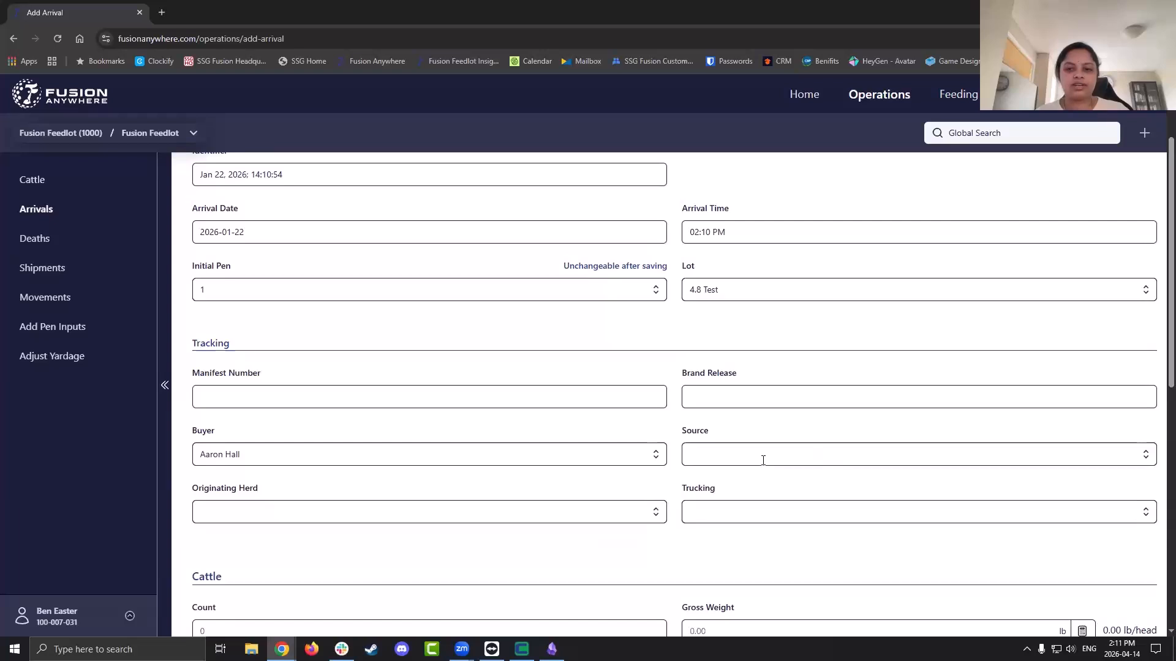
pyautogui.scroll(-1, 763, 466)
pyautogui.scroll(-4, 763, 466)
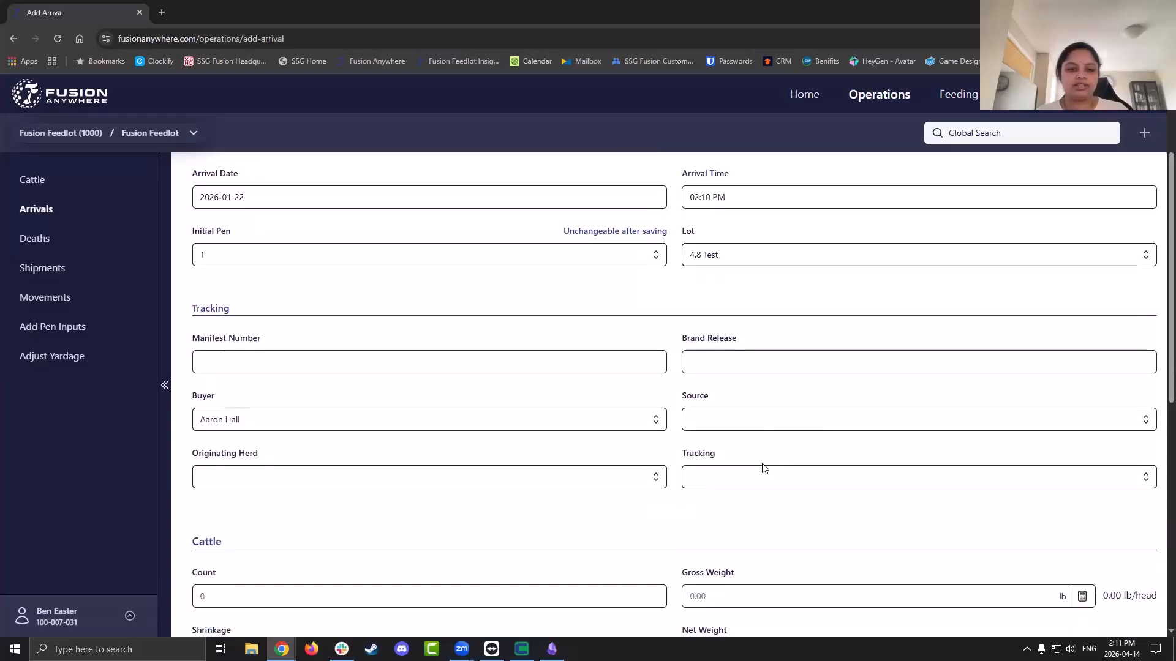
pyautogui.scroll(-4, 763, 463)
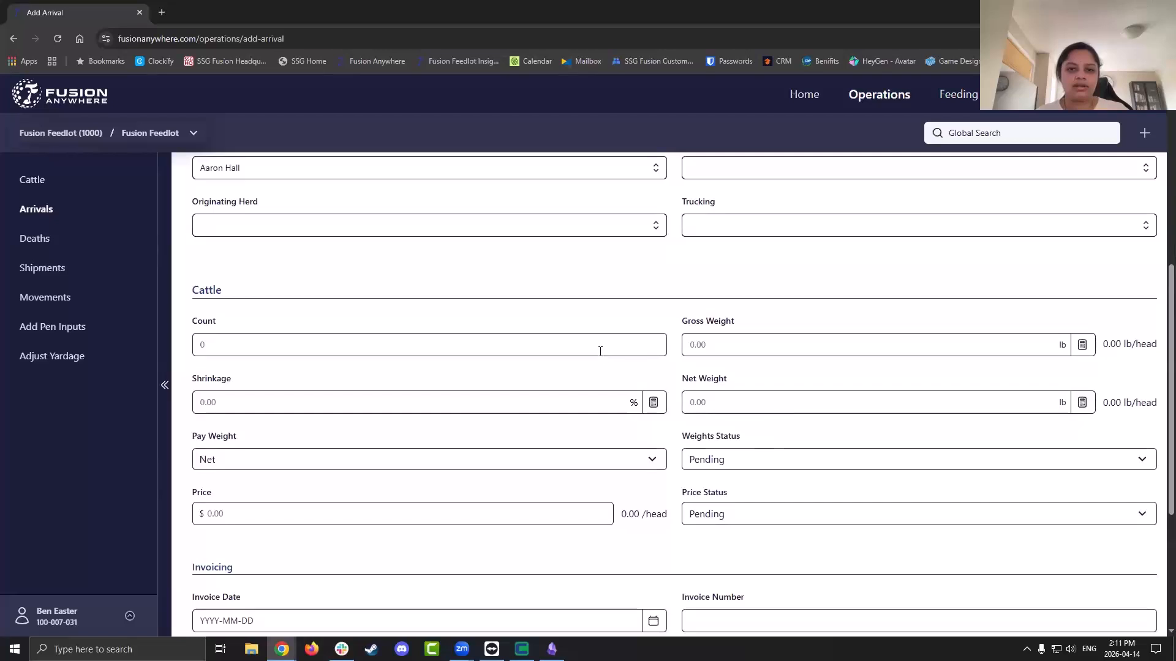
# Enter 120 head, 100000 lb gross weight and 4% shrinkage, then calculate the net weight
pyautogui.click(601, 351)
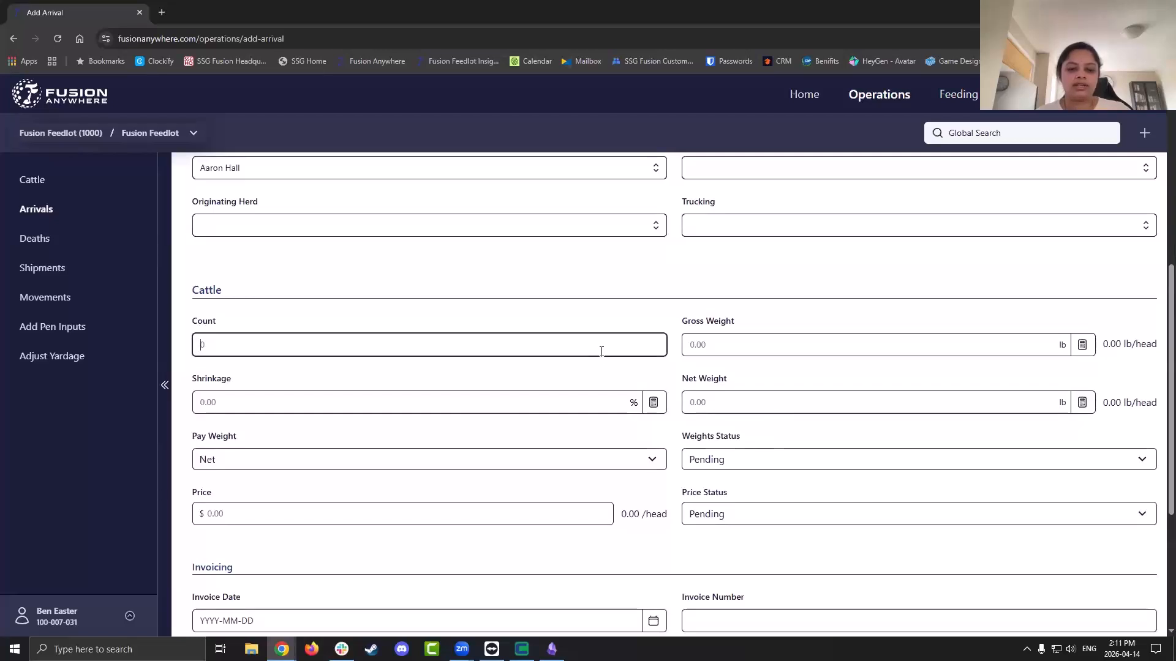
pyautogui.write('120')
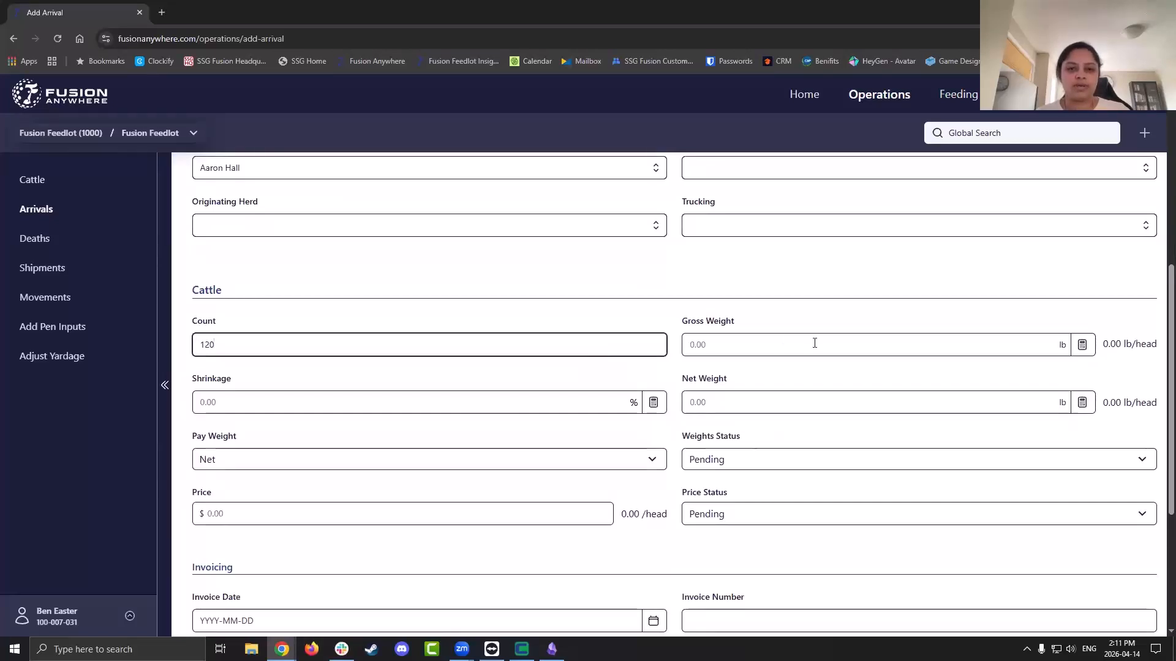
pyautogui.click(814, 343)
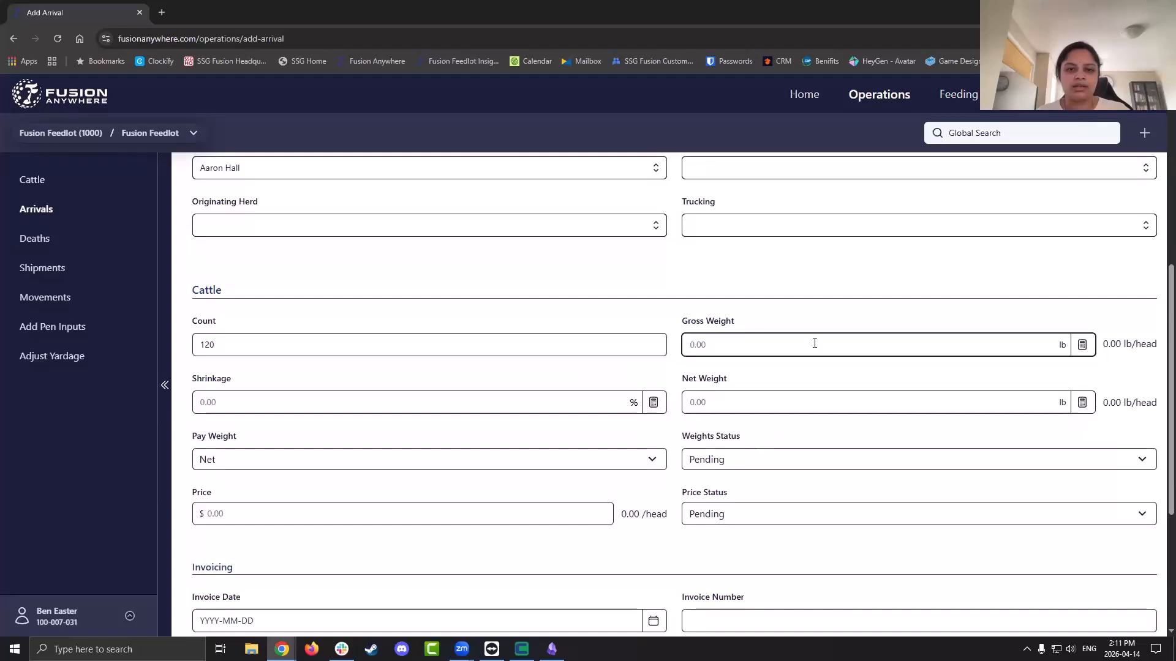
pyautogui.write('100000')
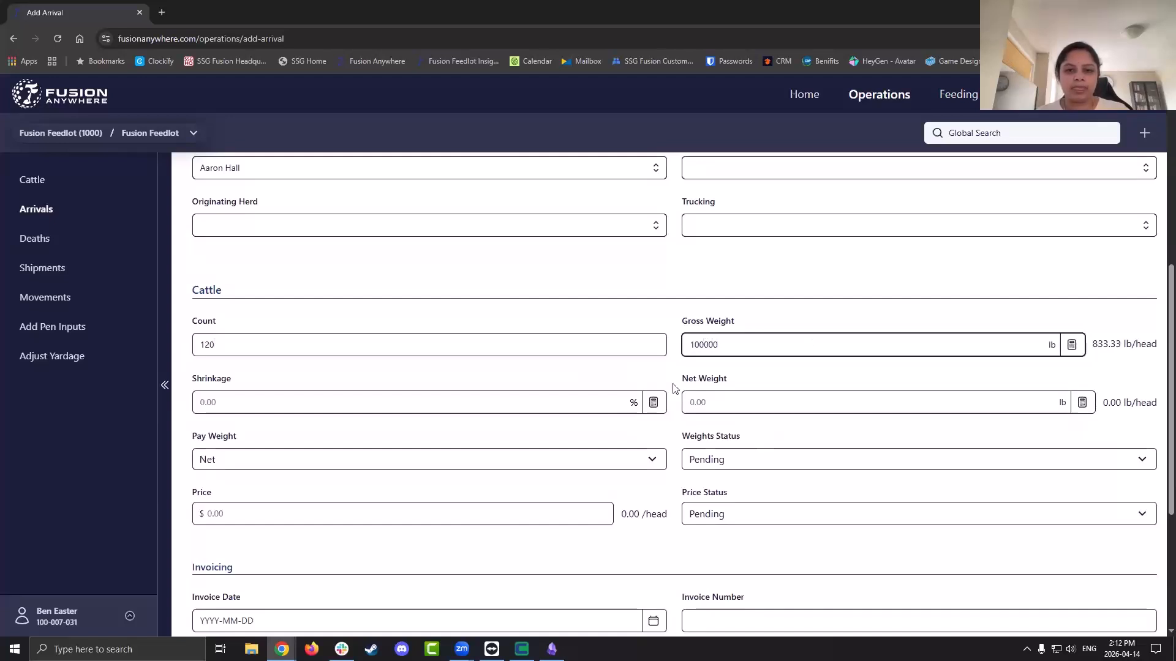
pyautogui.click(600, 405)
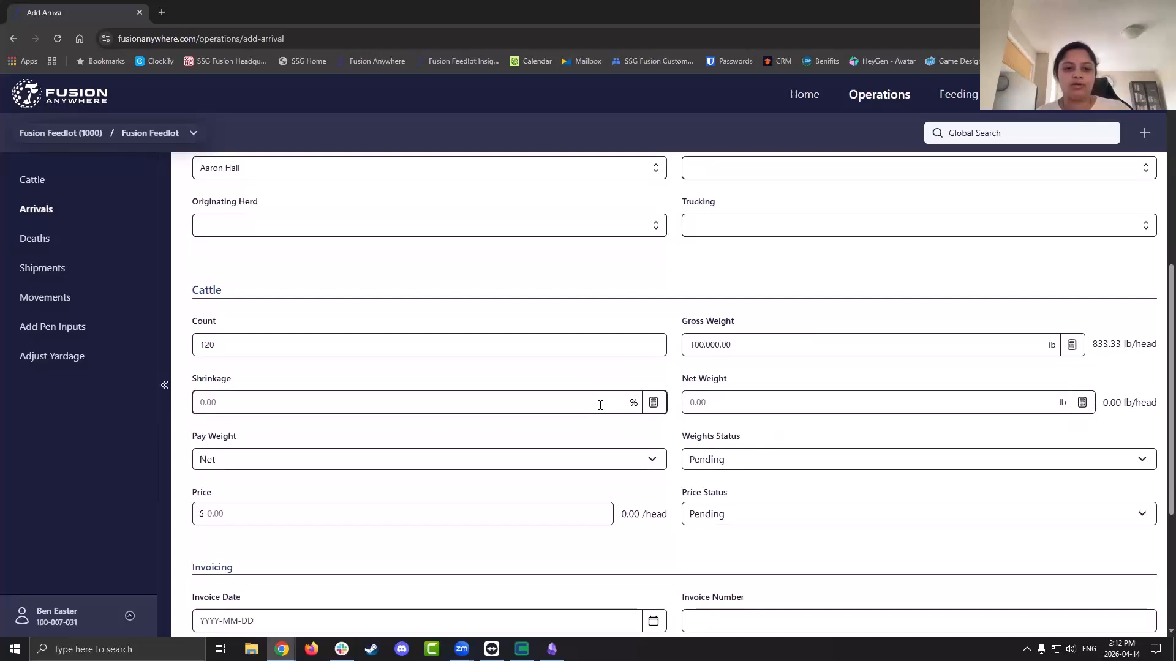
pyautogui.write('4')
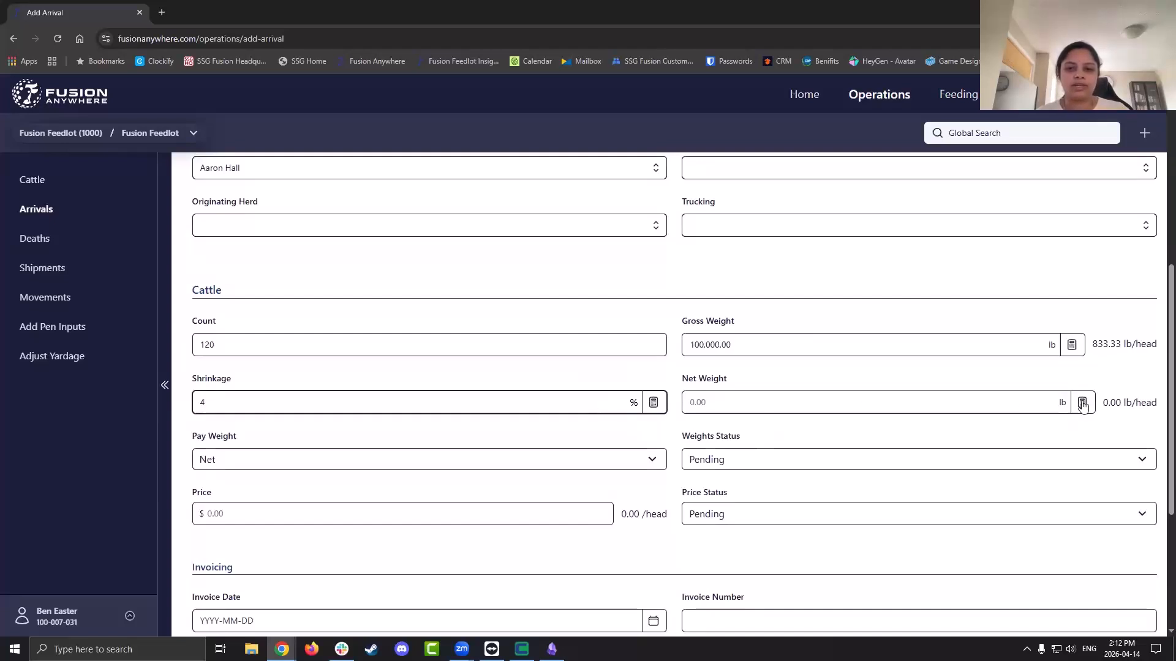
pyautogui.click(1082, 402)
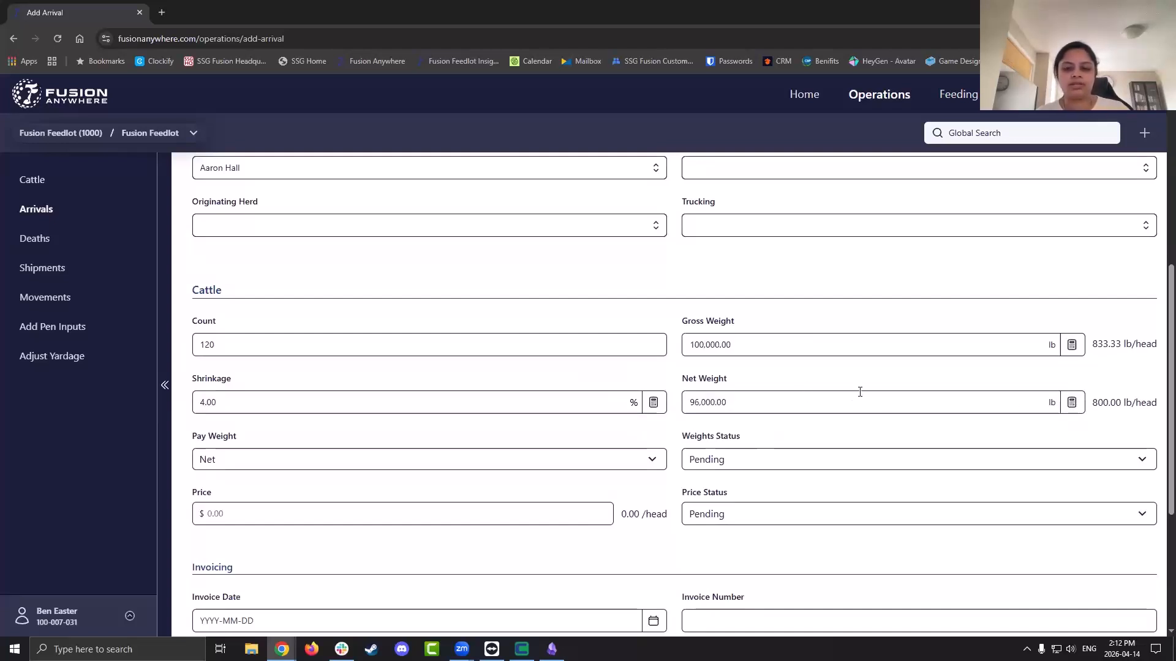
# Recalculate the shrinkage from the 100,000 lb gross and 96,000 lb net weights
pyautogui.click(826, 349)
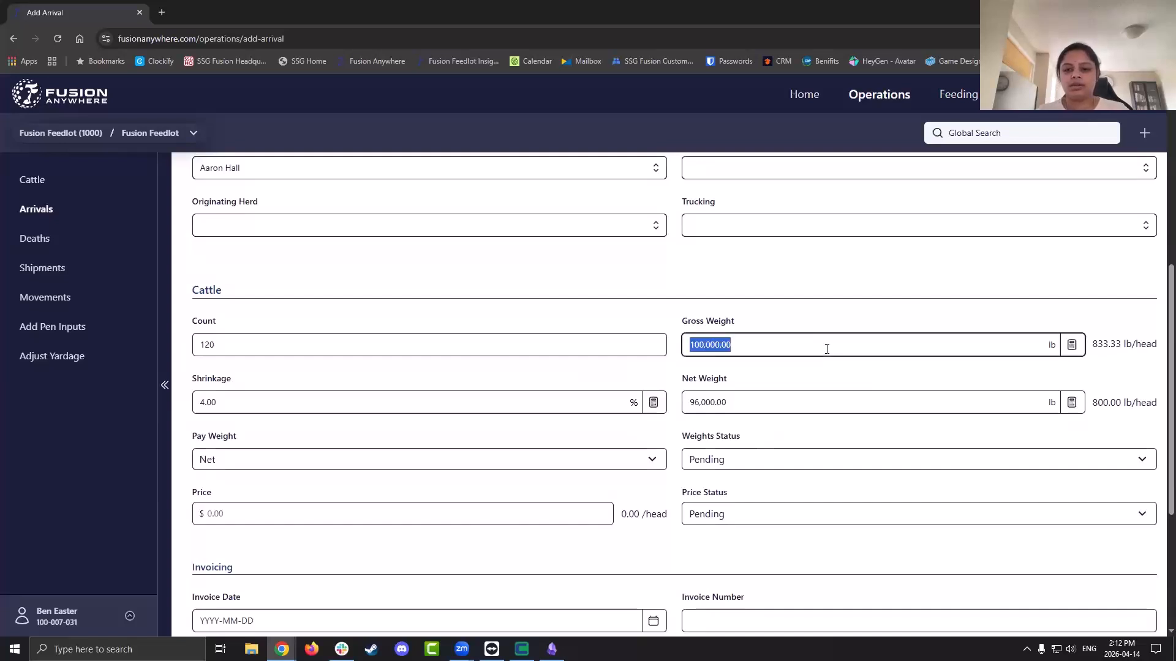
pyautogui.click(1084, 344)
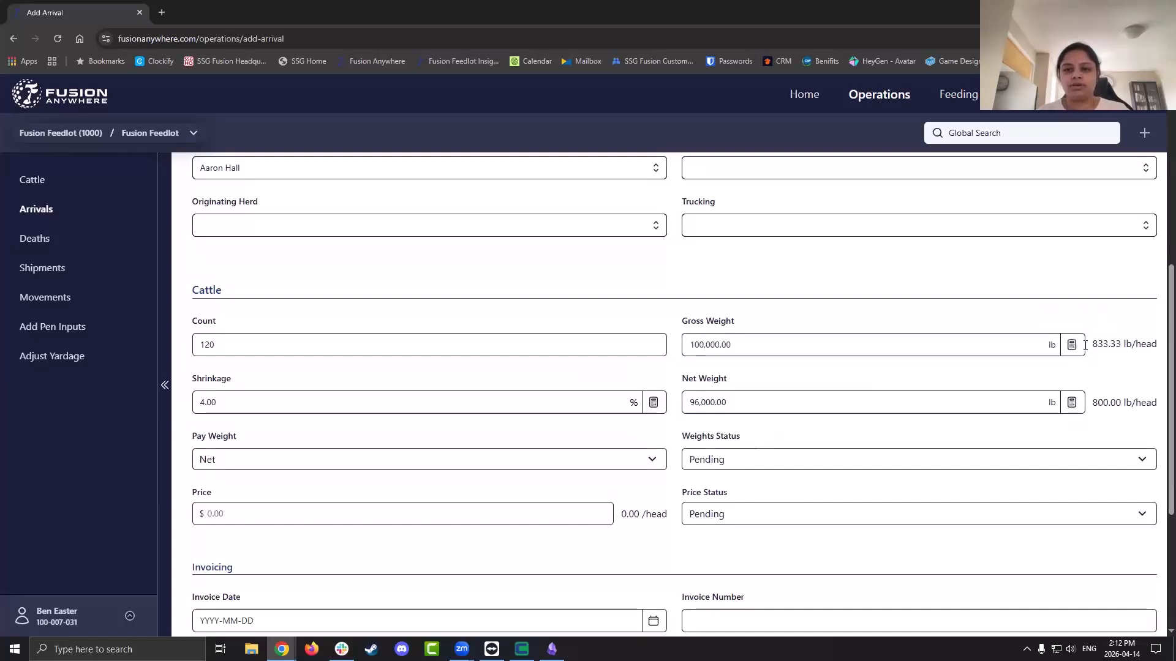
pyautogui.click(600, 405)
pyautogui.press('BackSpace')
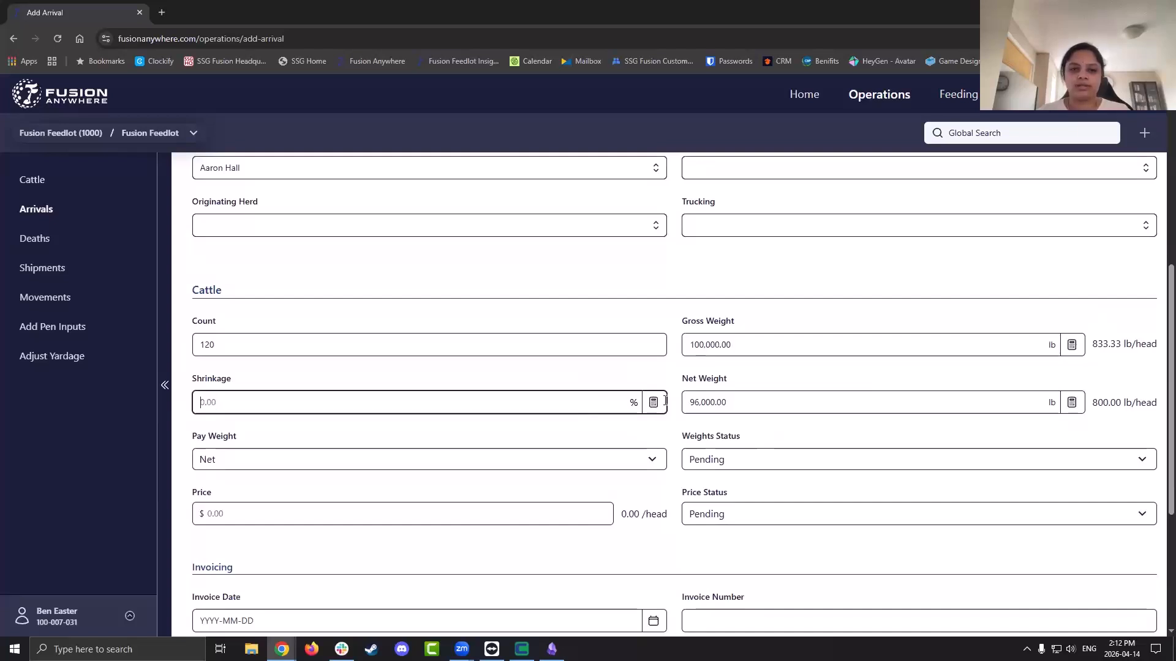
pyautogui.click(654, 404)
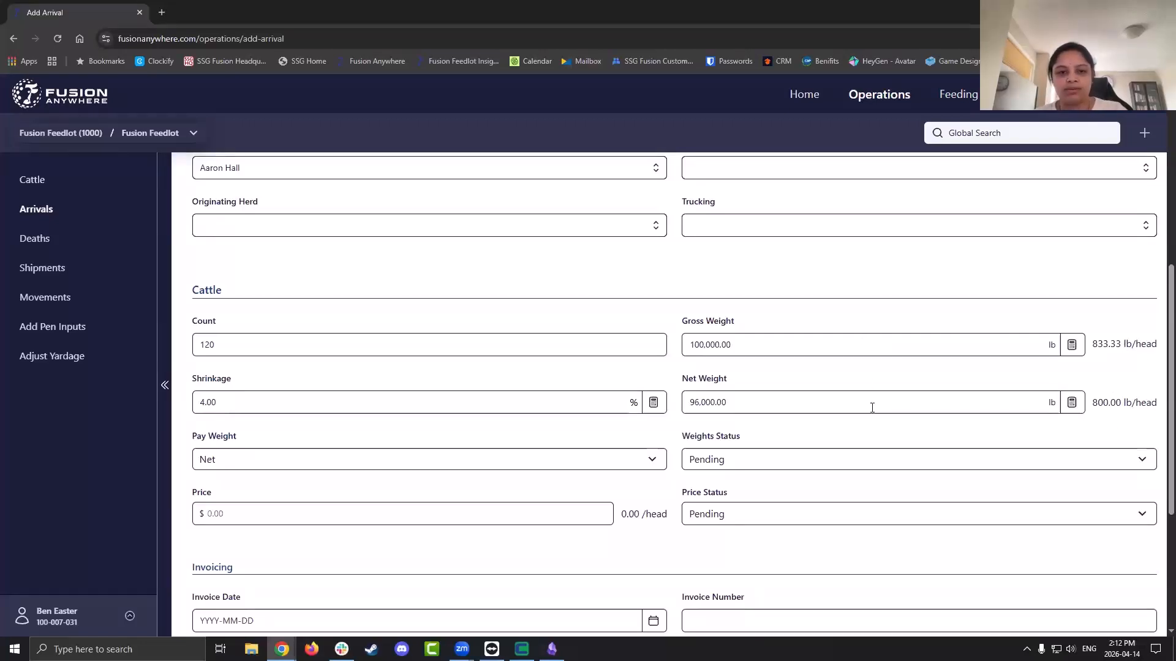
# Choose Final in both the Weights Status and Price Status dropdowns
pyautogui.scroll(-1, 872, 408)
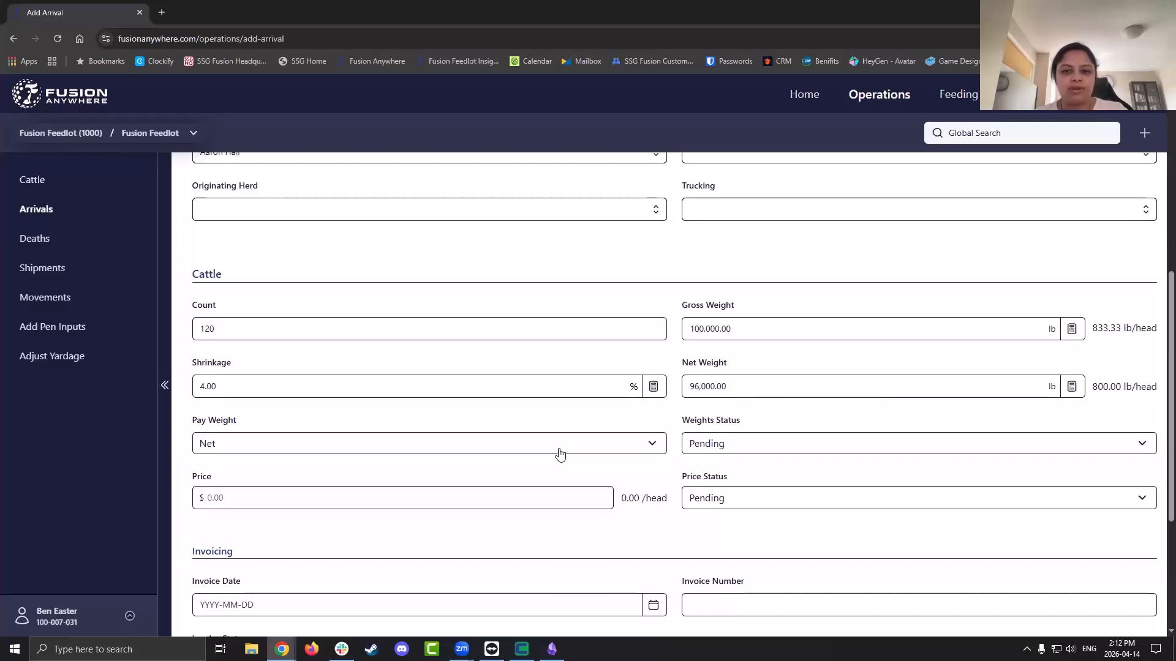
pyautogui.click(753, 444)
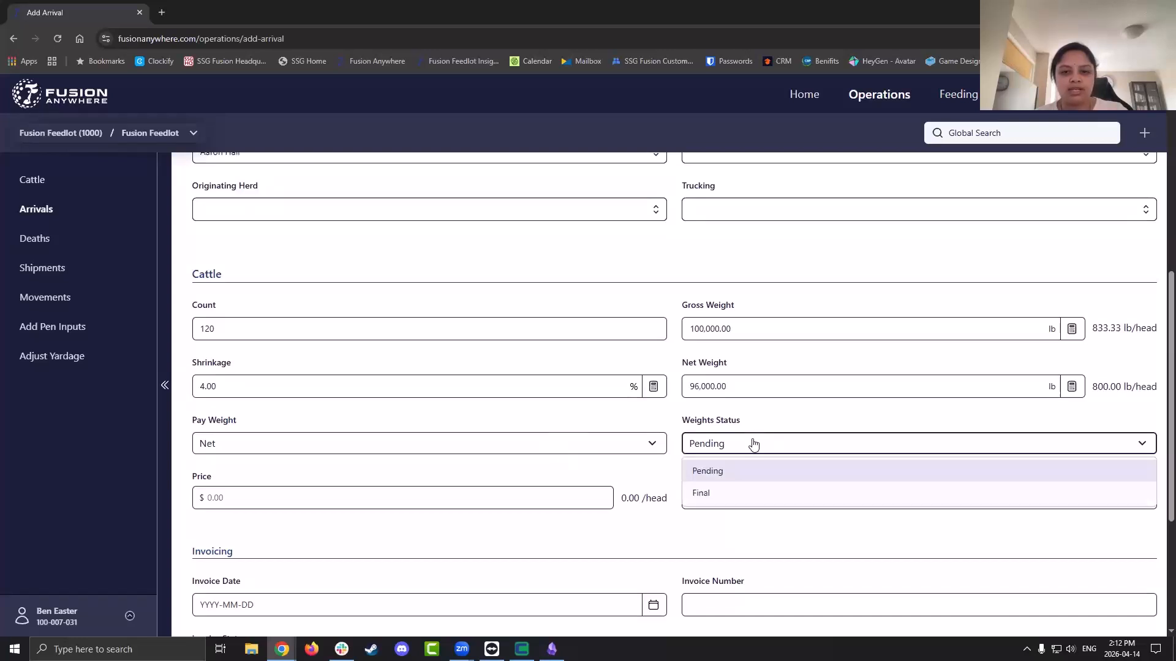
pyautogui.click(754, 495)
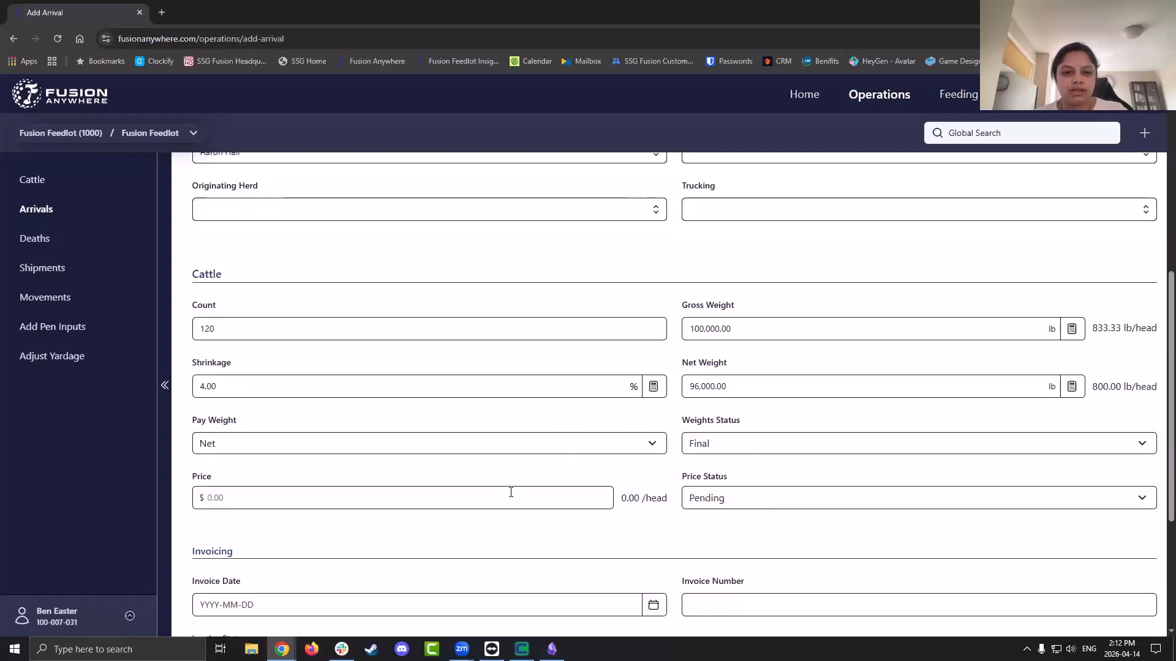
pyautogui.click(477, 497)
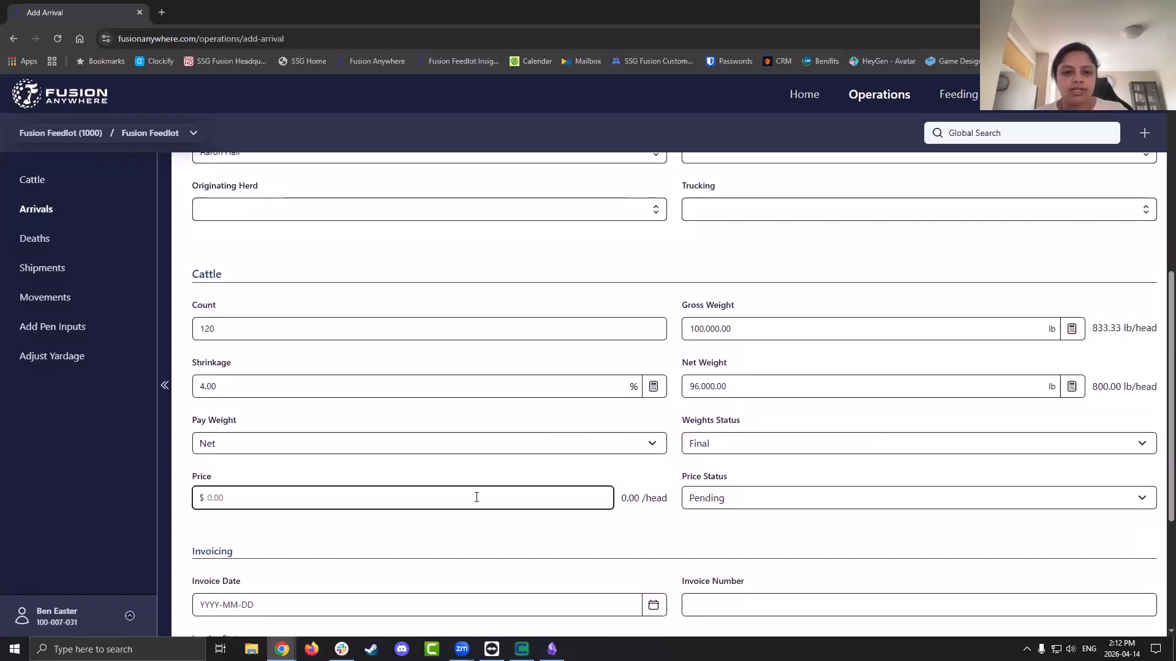
pyautogui.click(732, 499)
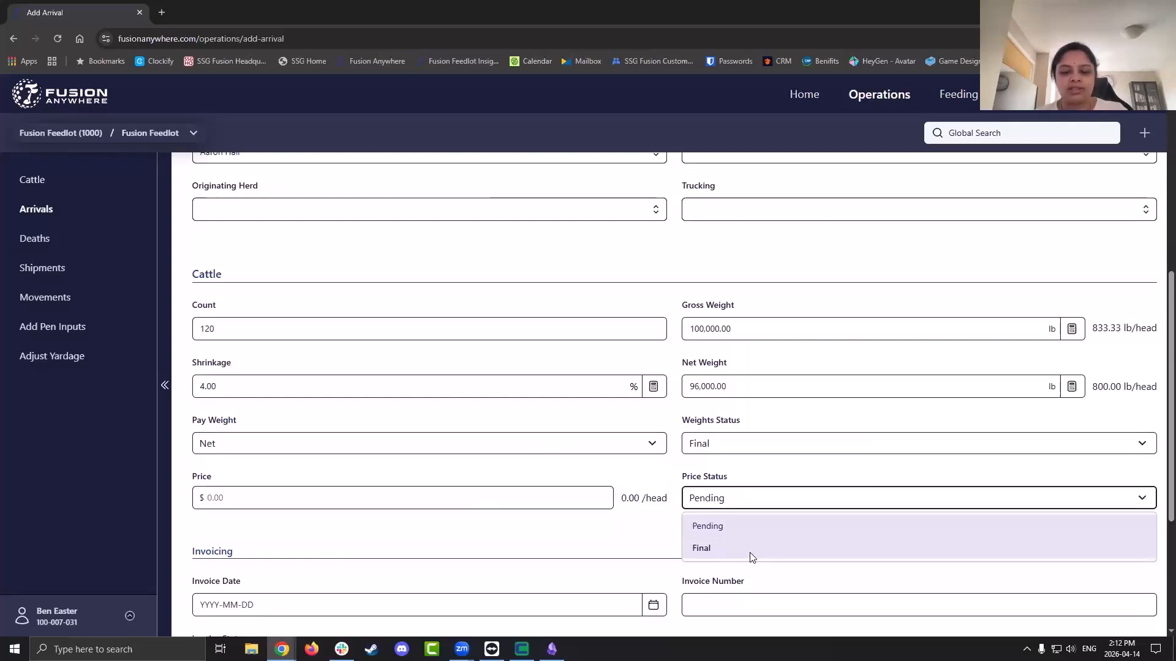
pyautogui.click(751, 555)
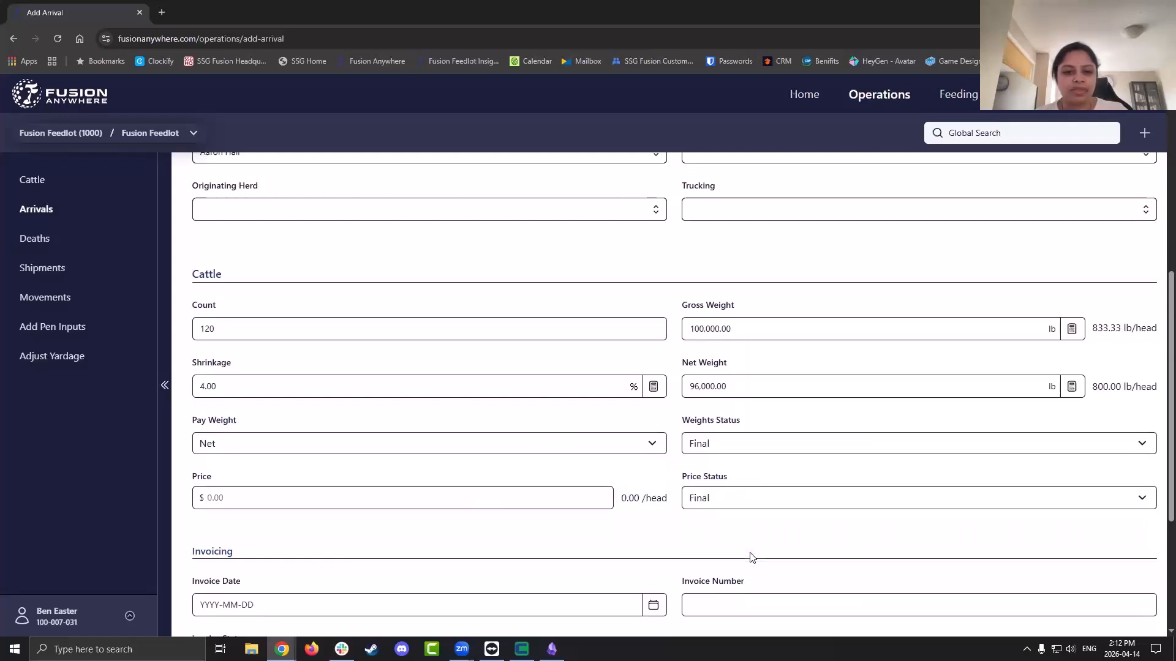
pyautogui.scroll(-2, 752, 556)
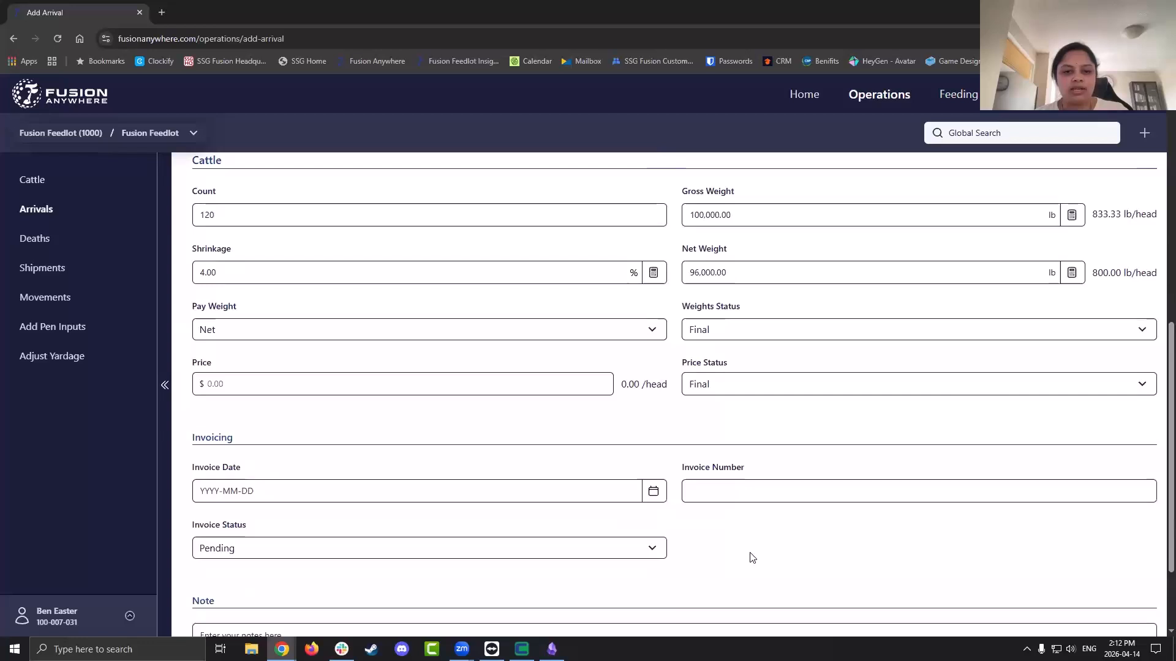
pyautogui.scroll(-2, 752, 557)
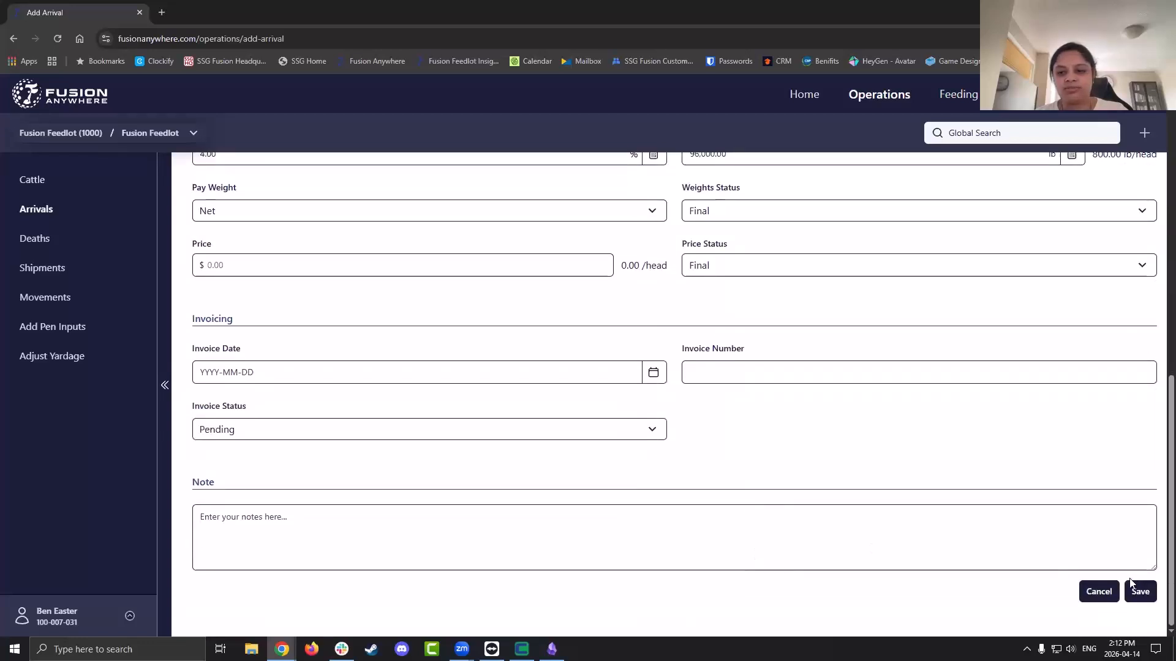
pyautogui.scroll(12, 805, 467)
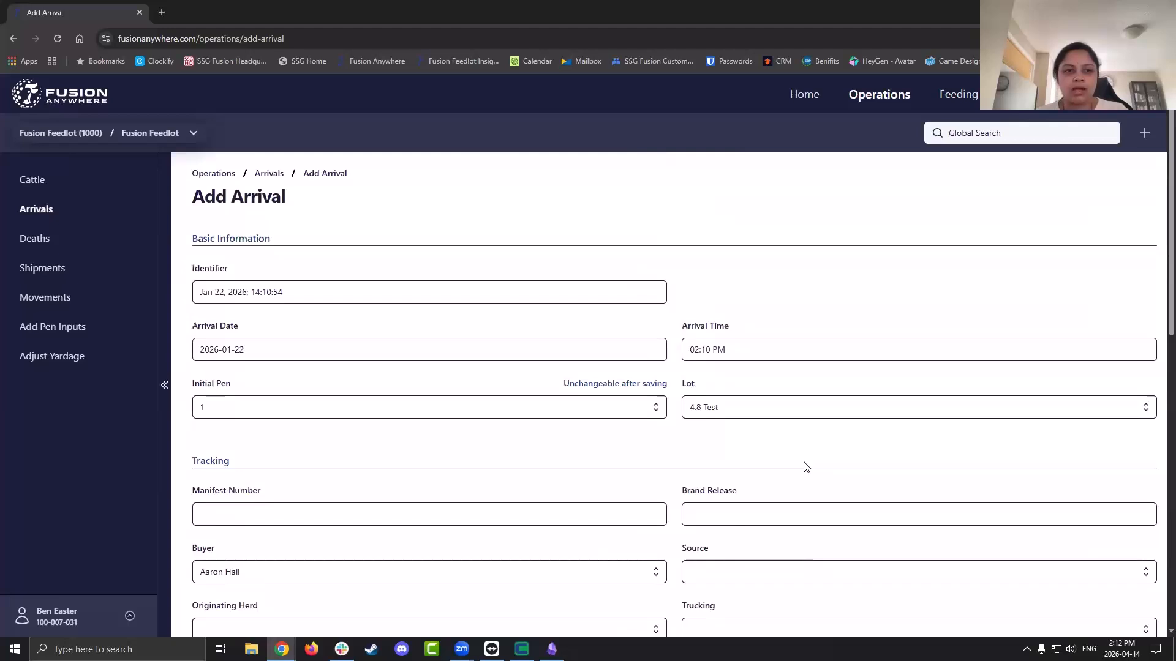
pyautogui.scroll(-12, 806, 466)
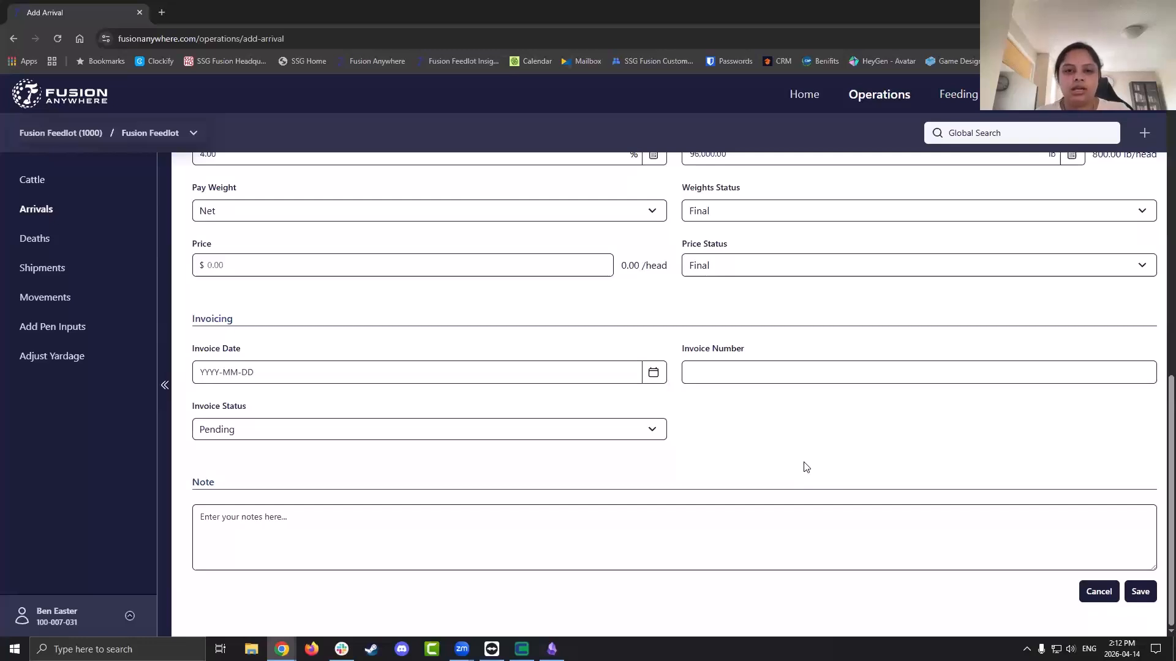
pyautogui.scroll(12, 805, 466)
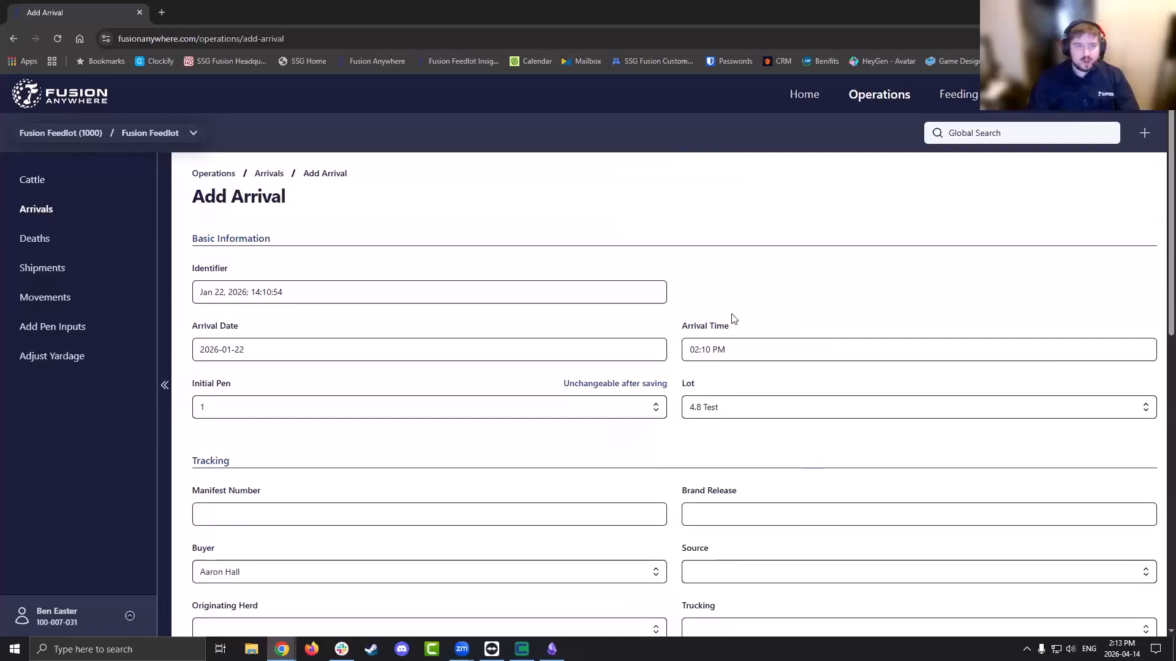
# Save the 120-head arrival, choosing Use Lot Anyway for lot 4.8 Test, then switch to Fusion desktop
pyautogui.scroll(-5, 376, 416)
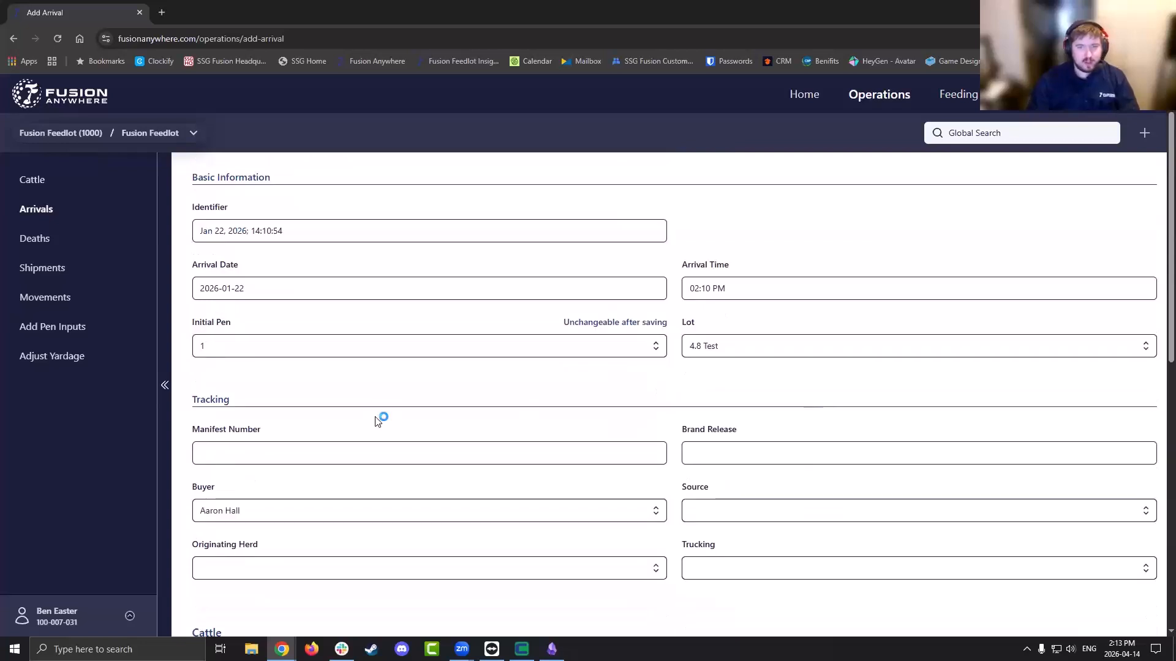
pyautogui.scroll(-5, 678, 612)
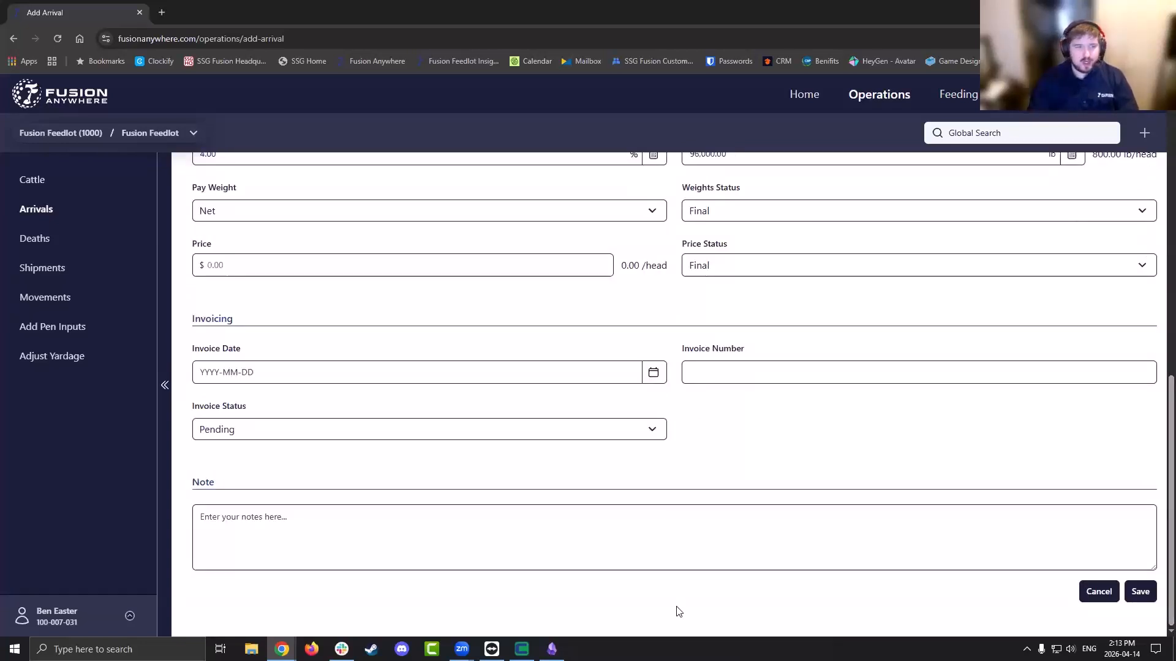
pyautogui.click(1142, 593)
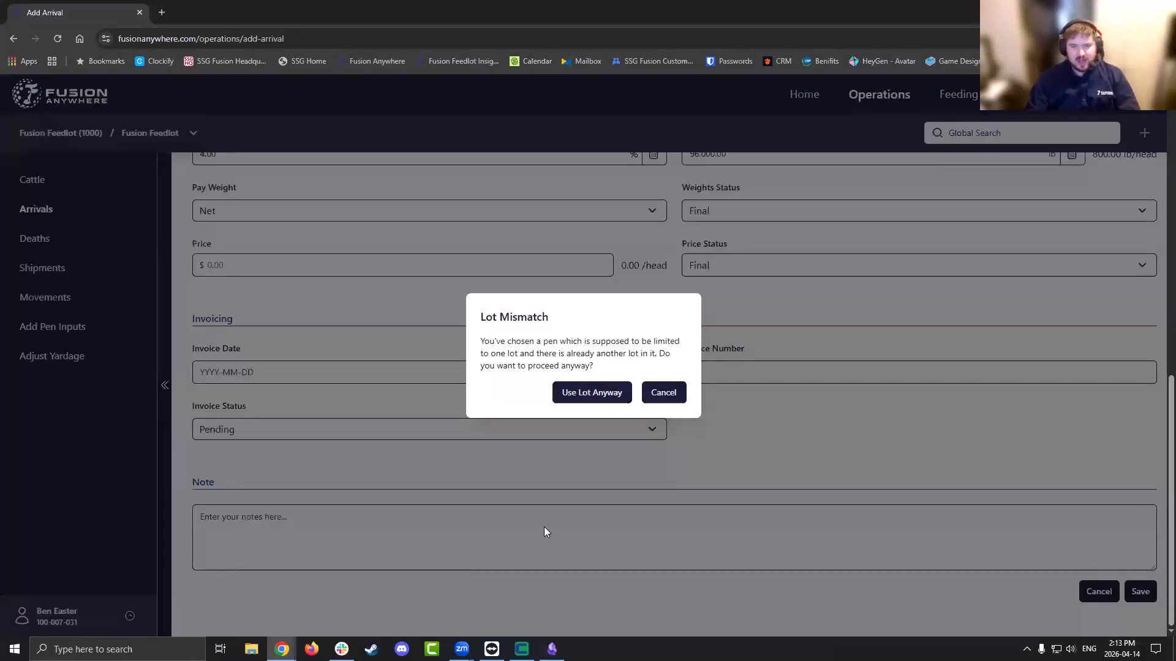
pyautogui.click(603, 399)
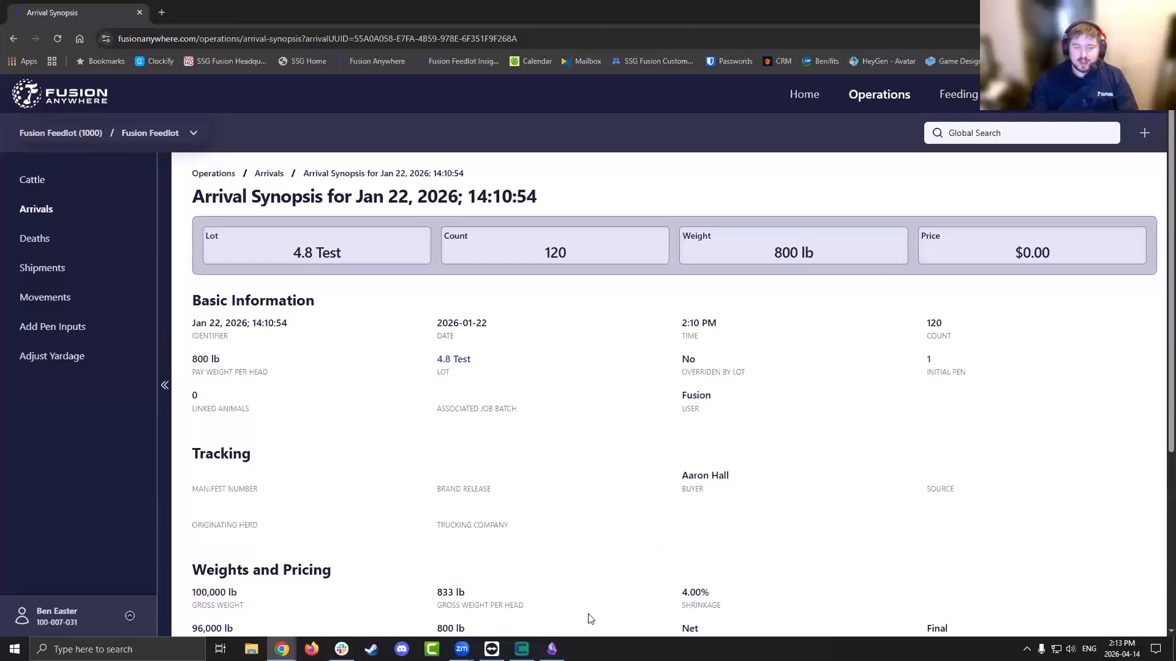
pyautogui.click(522, 649)
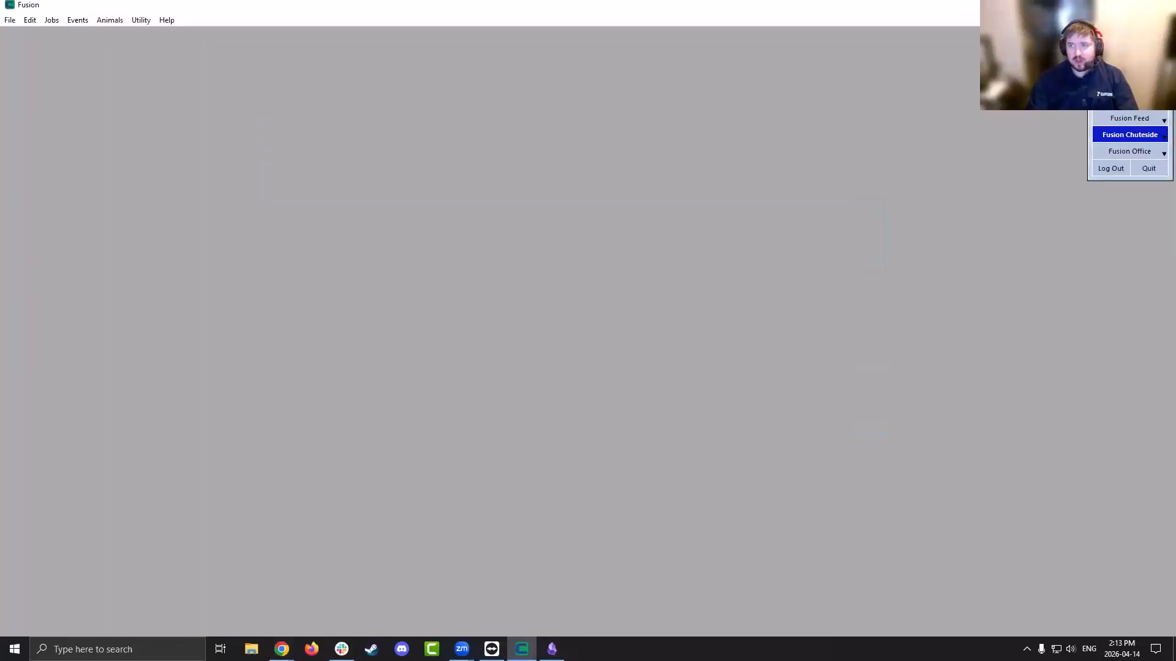
# Open Cohorts > List In Cohorts sorted by In Date and select the first 4.8 Test cohort
pyautogui.click(141, 20)
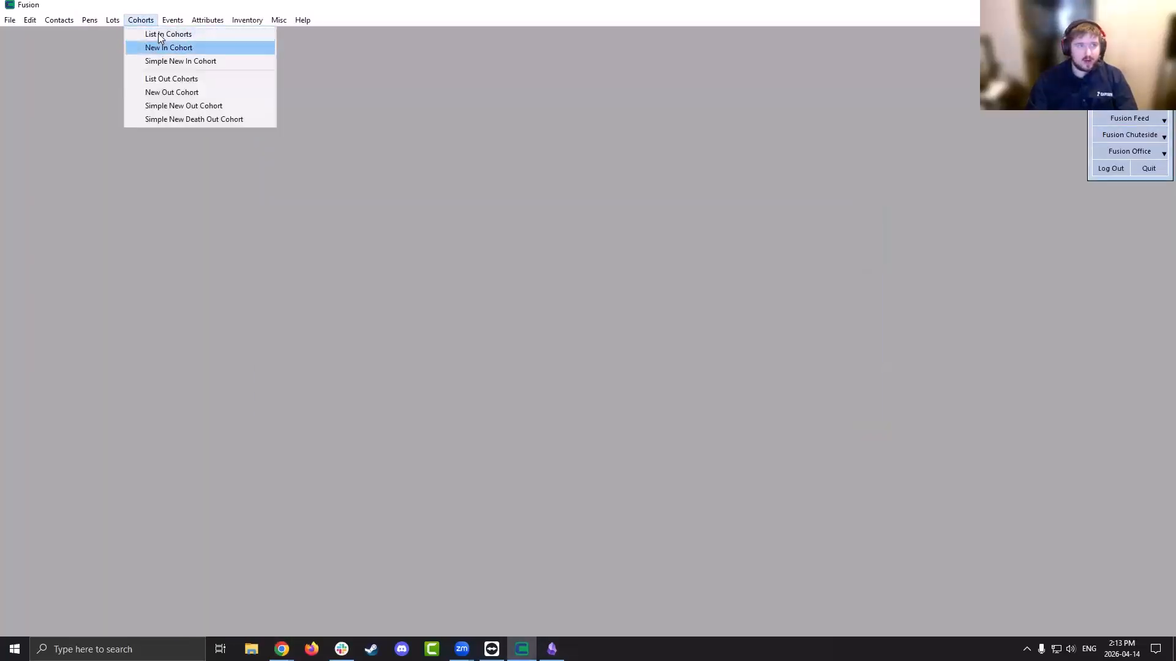
pyautogui.click(165, 34)
pyautogui.click(32, 108)
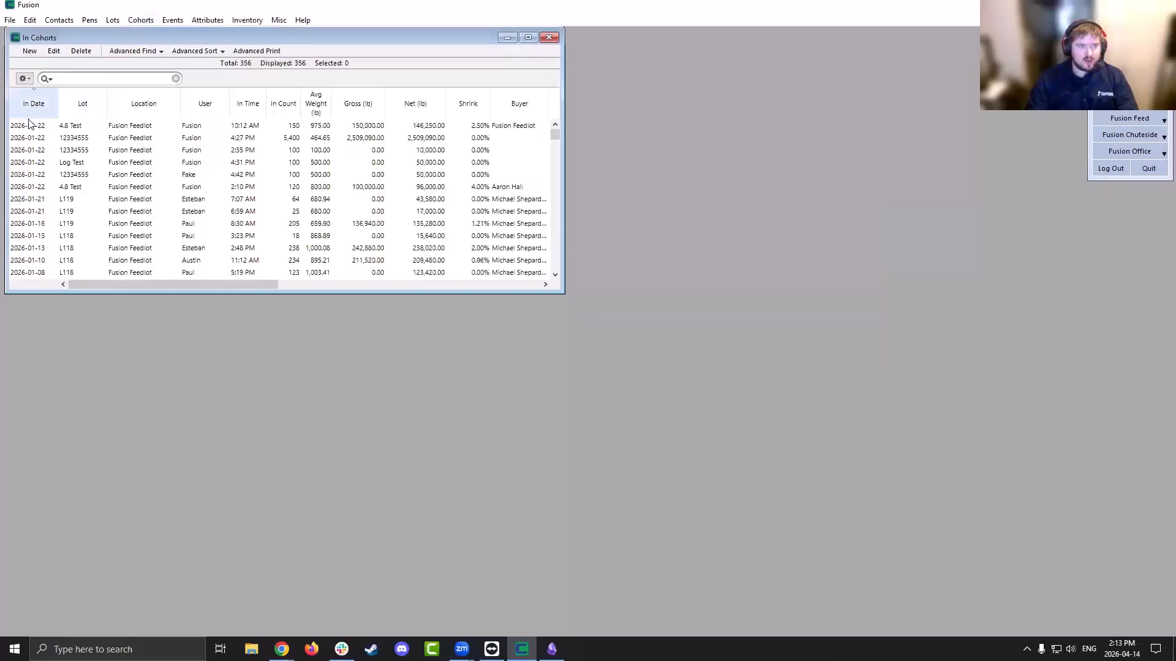
pyautogui.click(339, 127)
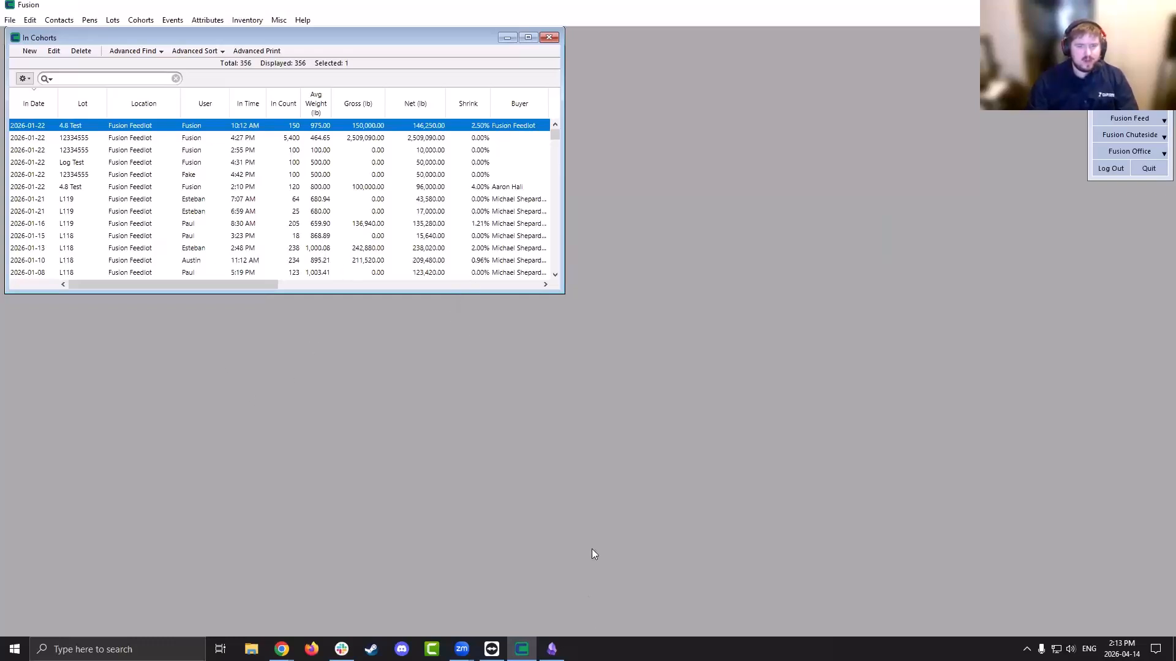
pyautogui.click(282, 649)
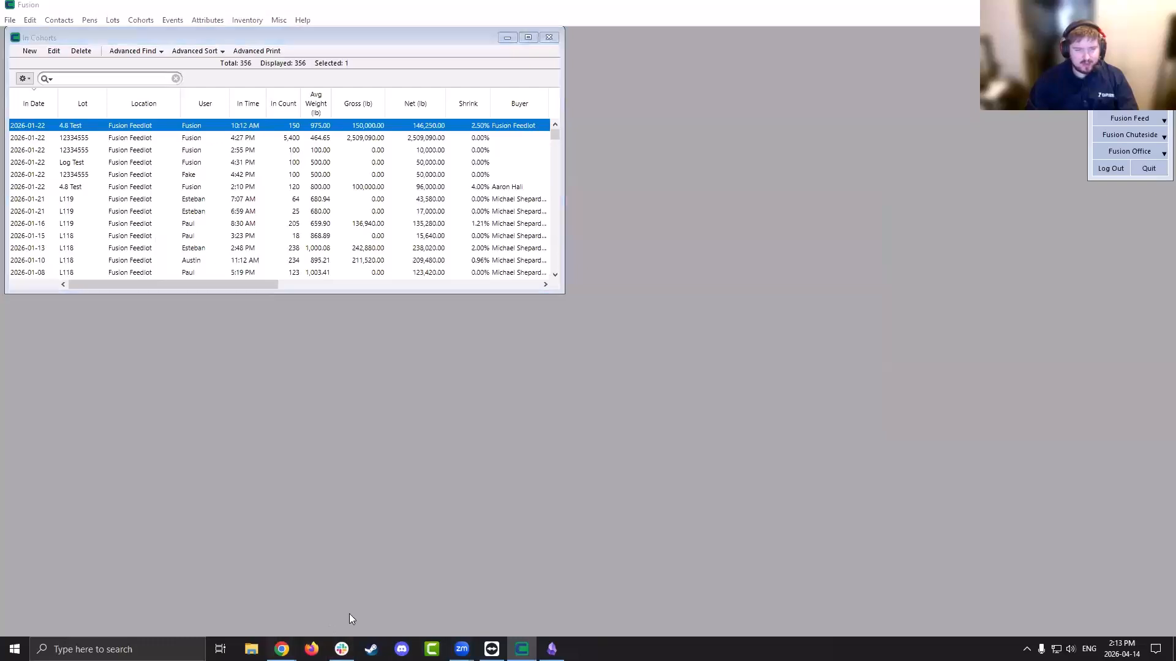
# Back in Chrome, start a new Add Death record from Deaths and open its Quick Link animal search
pyautogui.click(352, 620)
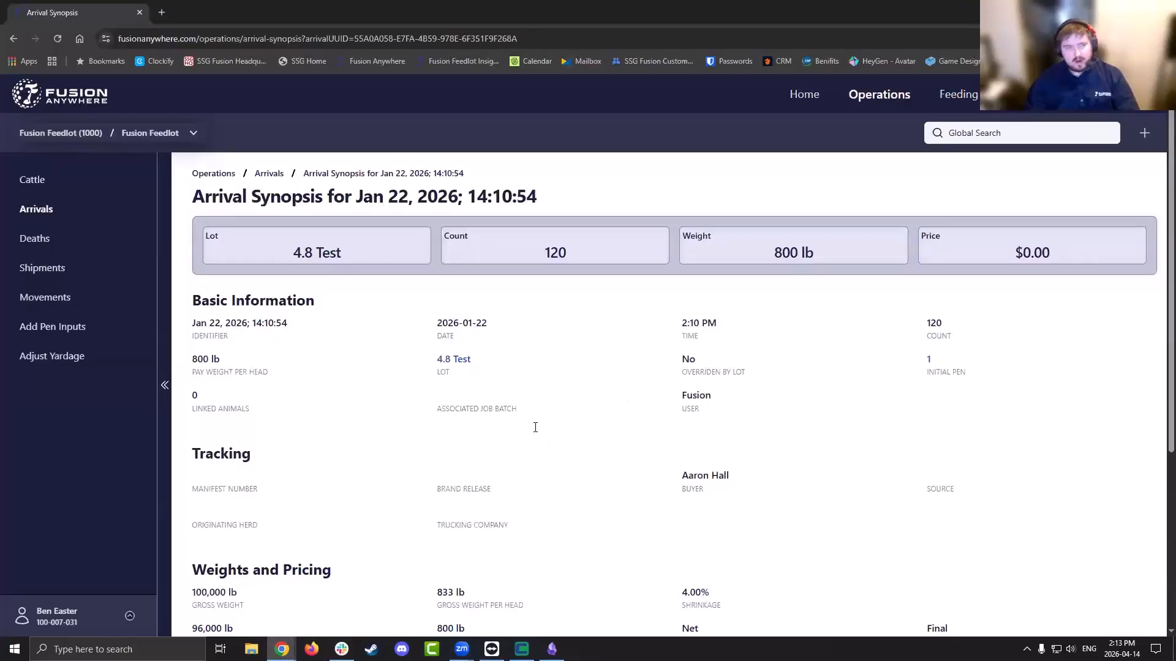
pyautogui.click(44, 240)
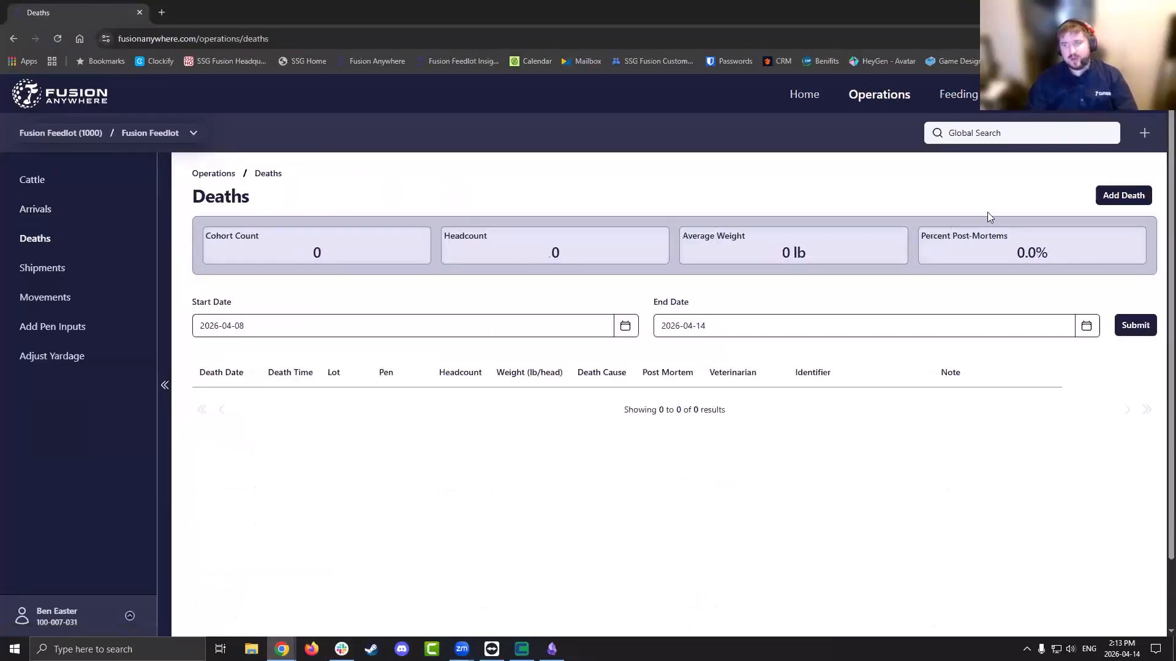
pyautogui.click(1145, 133)
pyautogui.click(961, 176)
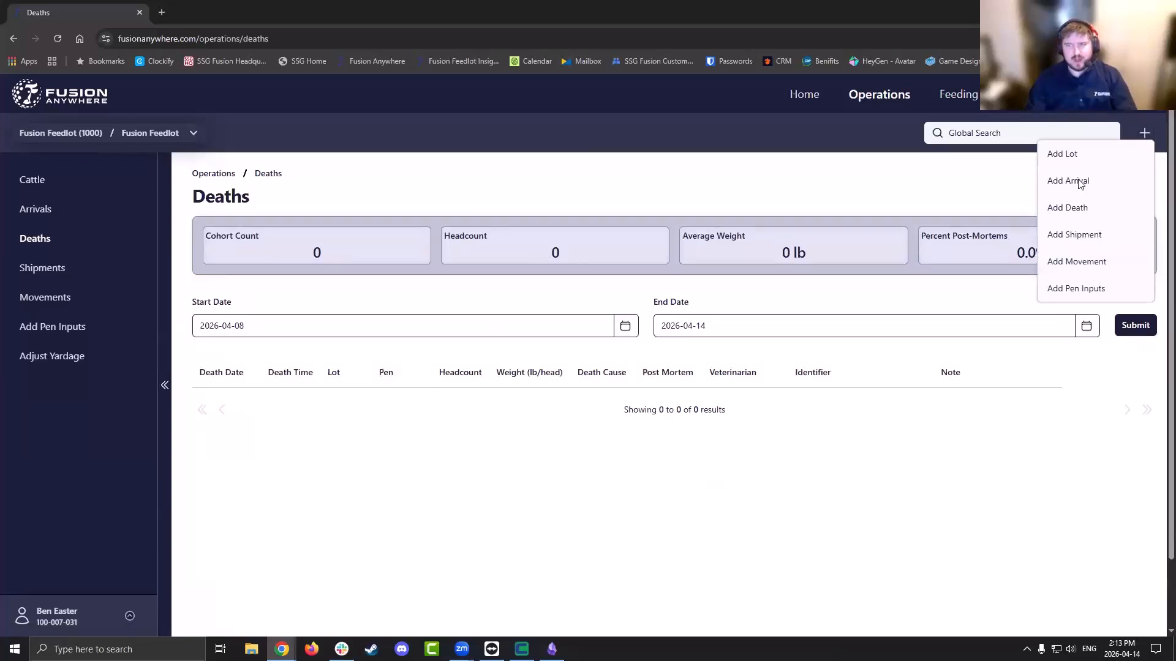
pyautogui.click(1114, 202)
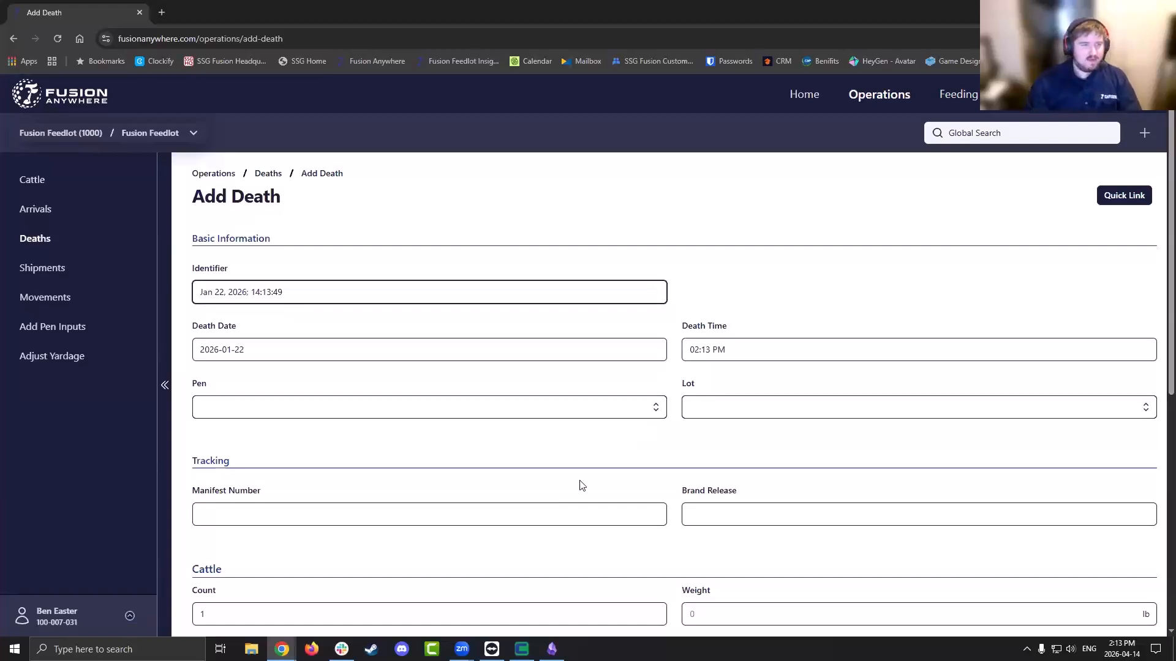
pyautogui.scroll(-1, 960, 226)
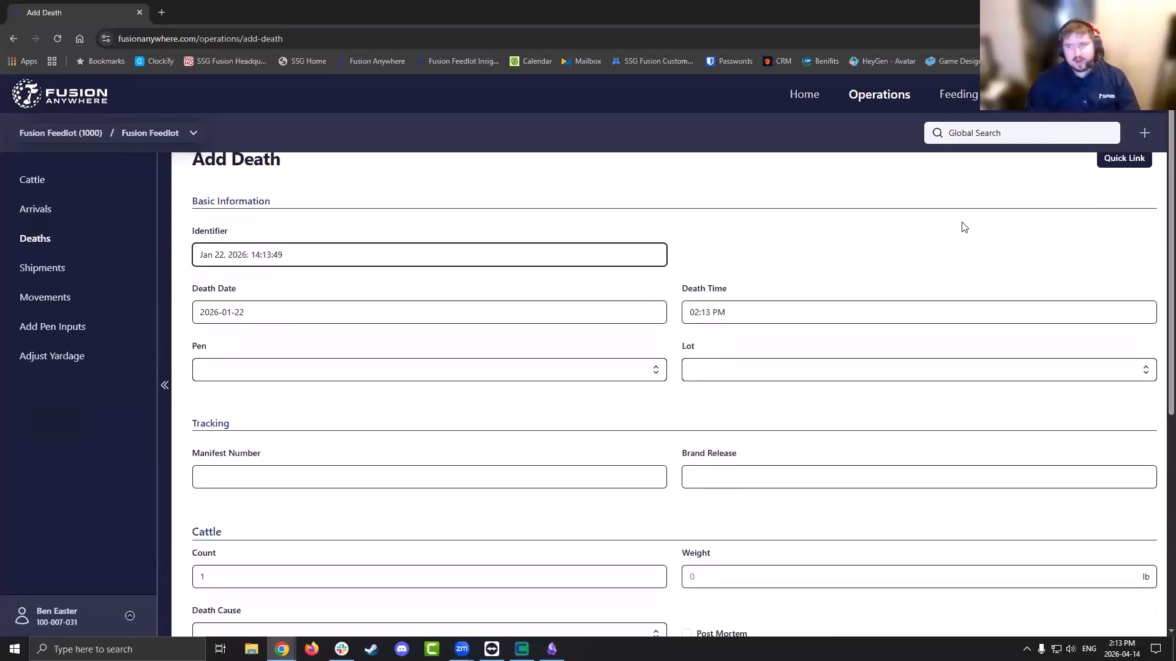
pyautogui.scroll(1, 1151, 208)
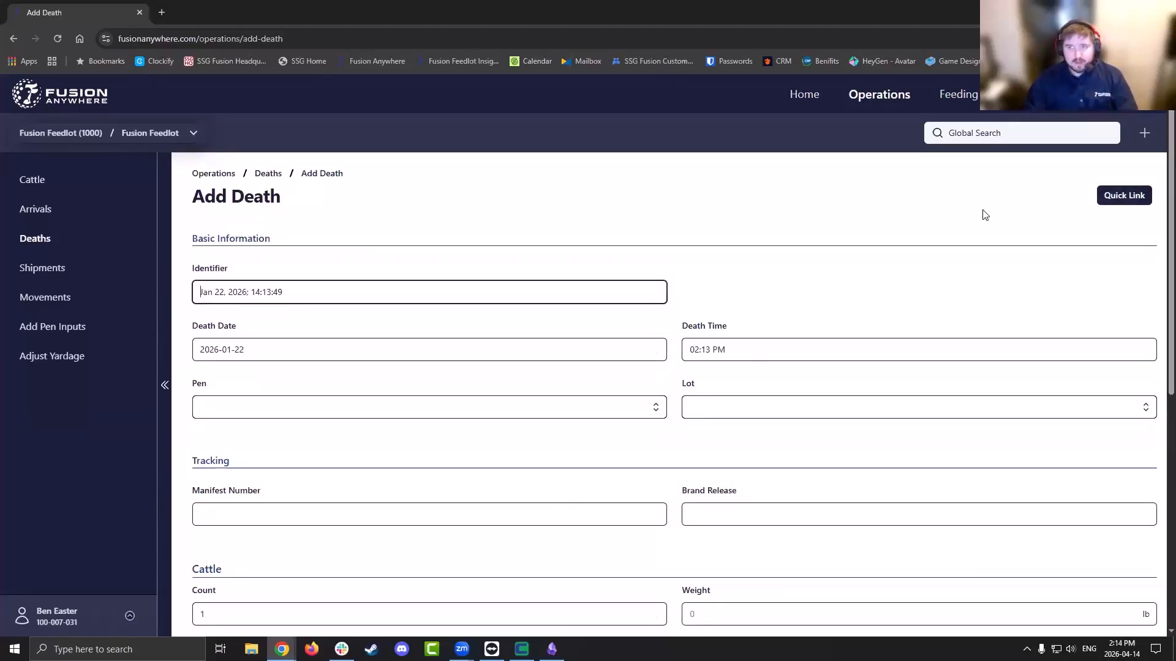
pyautogui.click(1126, 200)
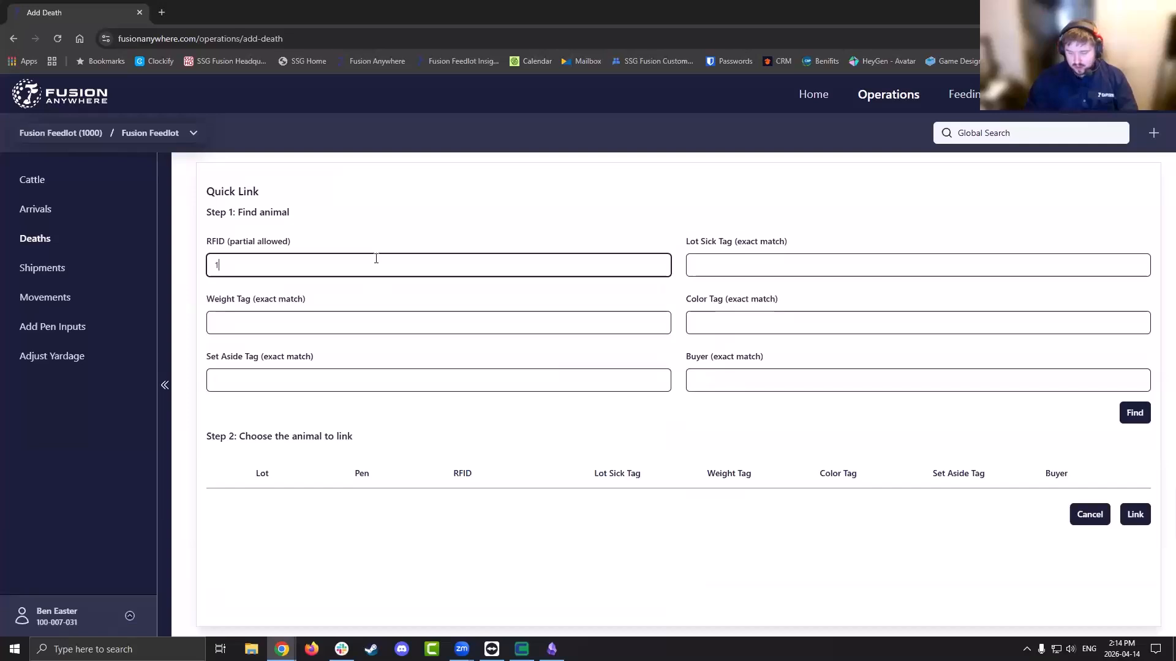
pyautogui.write('85')
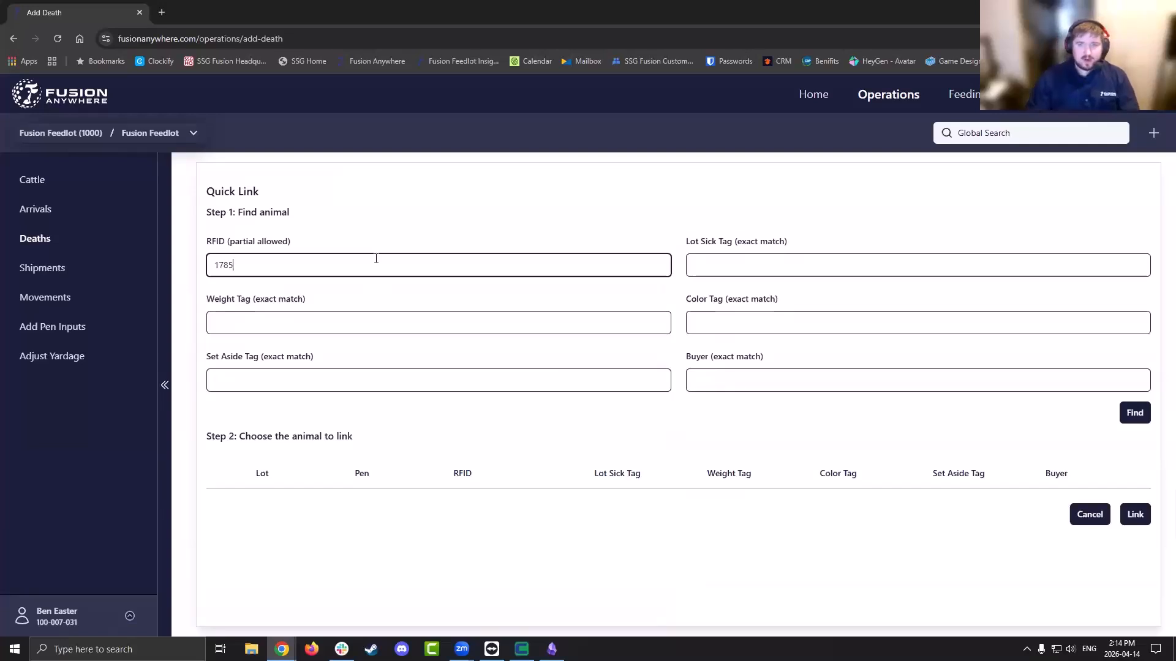
pyautogui.press('Tab')
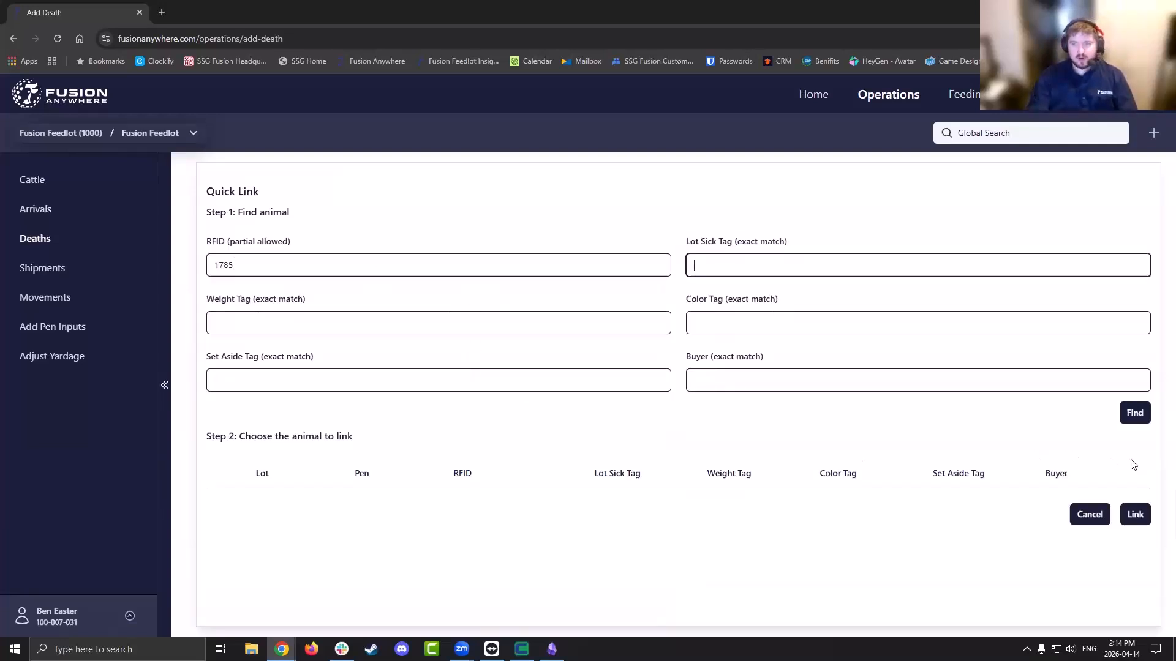
pyautogui.click(1135, 413)
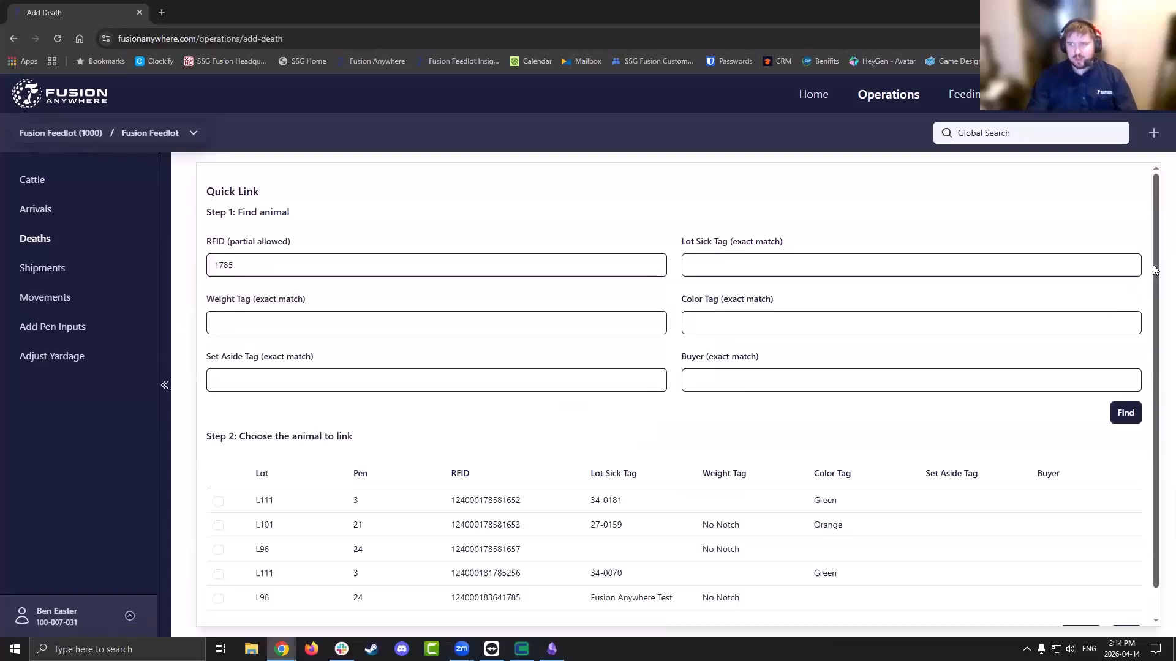
pyautogui.scroll(-1, 1145, 336)
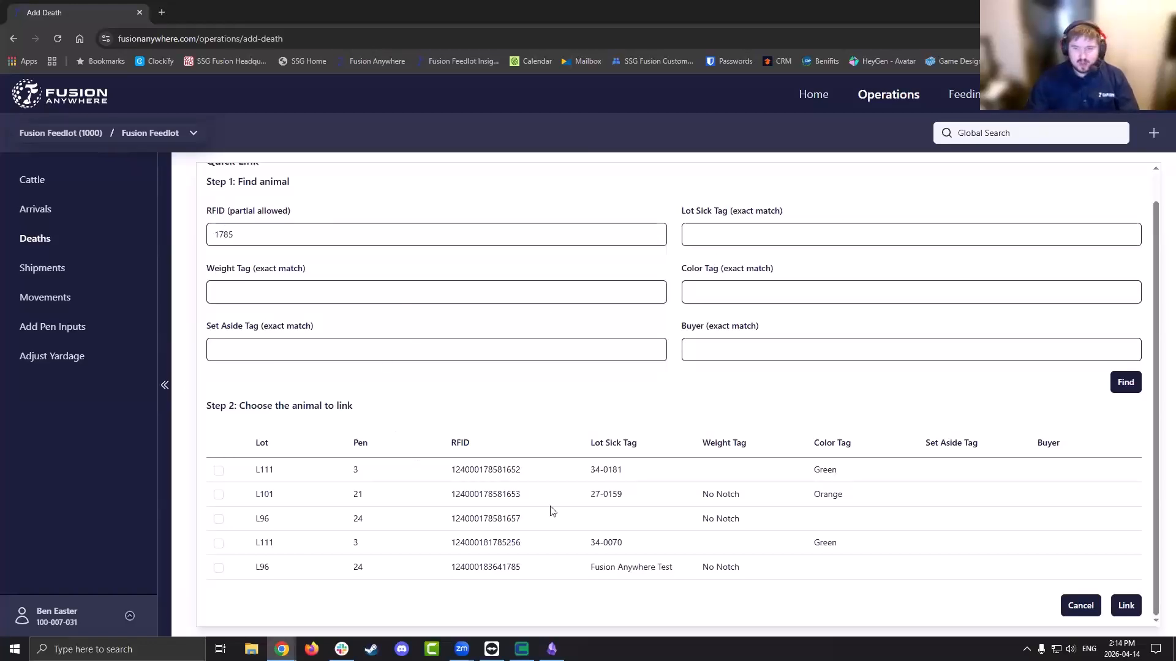
pyautogui.click(219, 568)
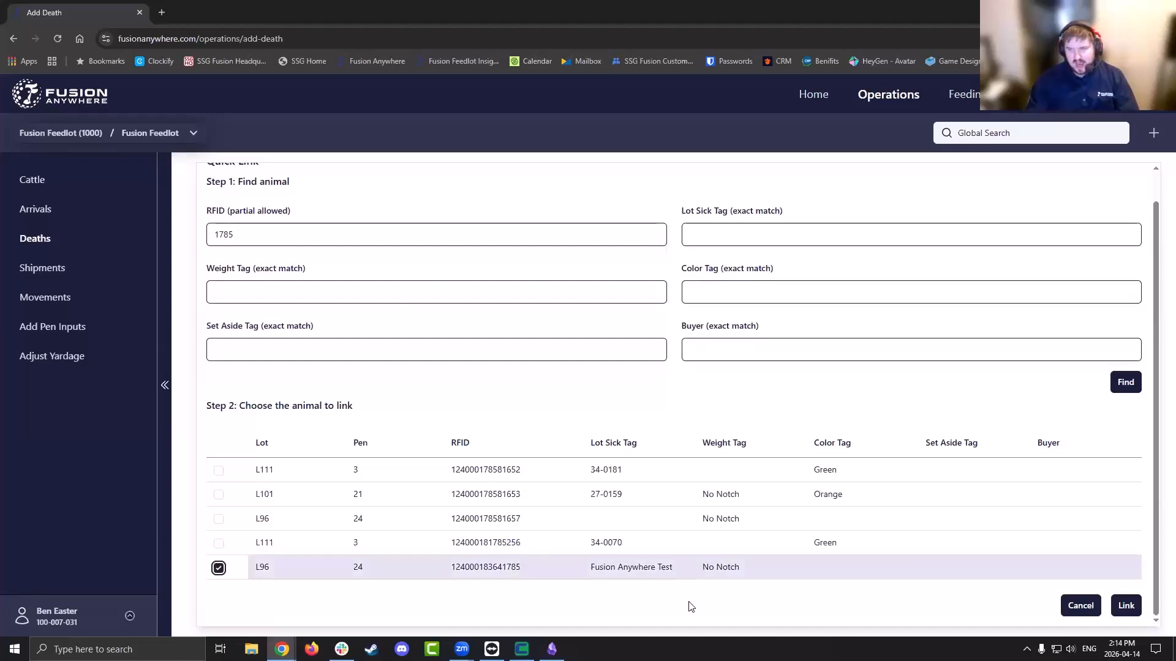
pyautogui.click(1126, 606)
pyautogui.scroll(-1, 538, 335)
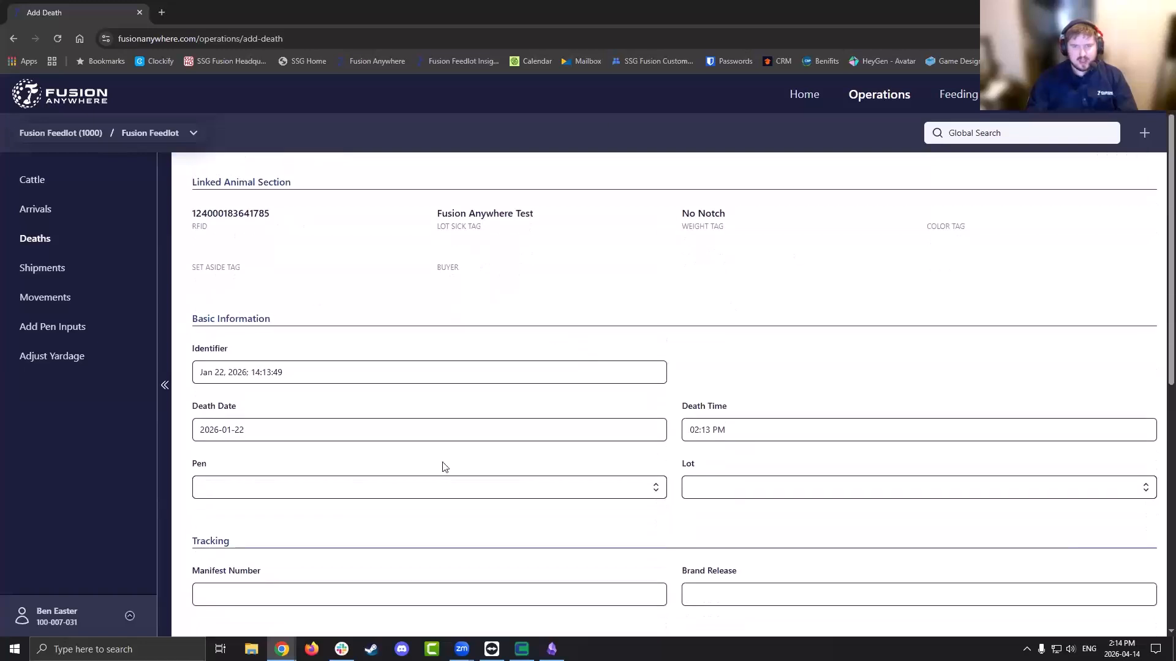
# Fill the new death record with pen 1, lot 12334555 and death cause Abscess
pyautogui.click(534, 486)
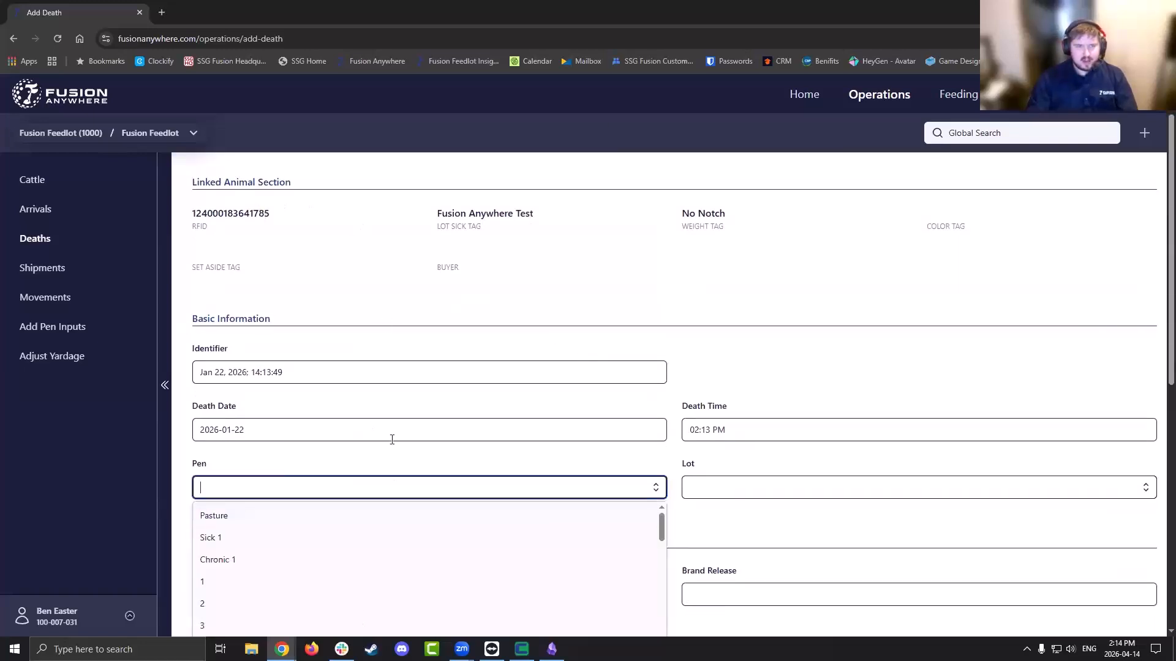
pyautogui.click(200, 587)
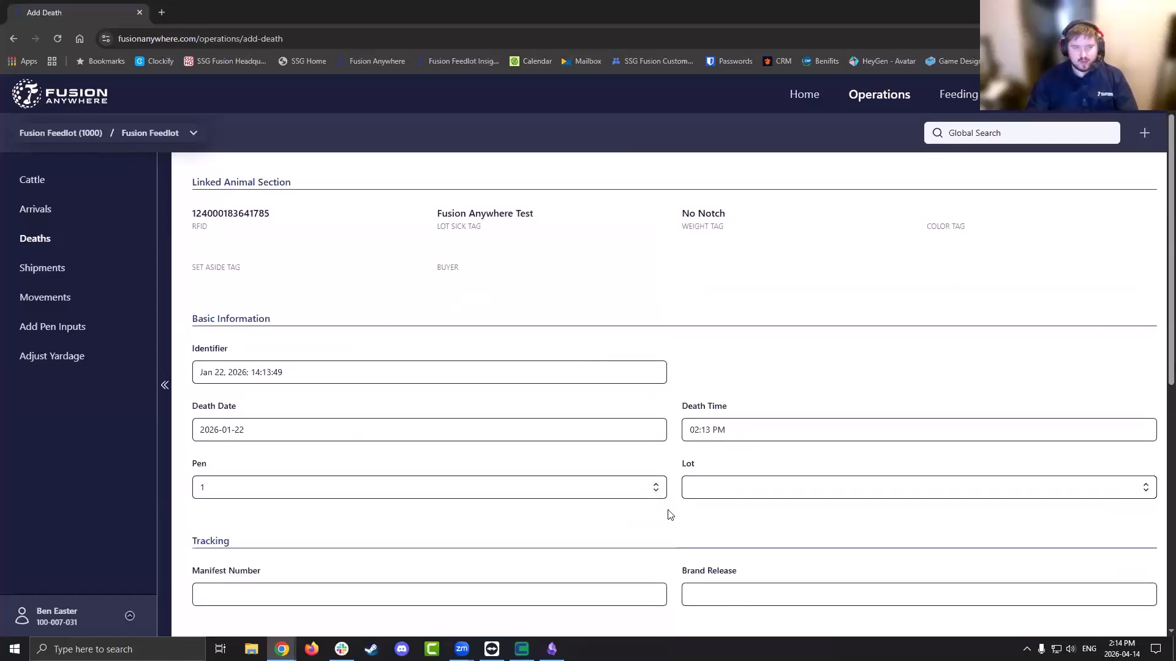
pyautogui.click(767, 488)
pyautogui.click(753, 522)
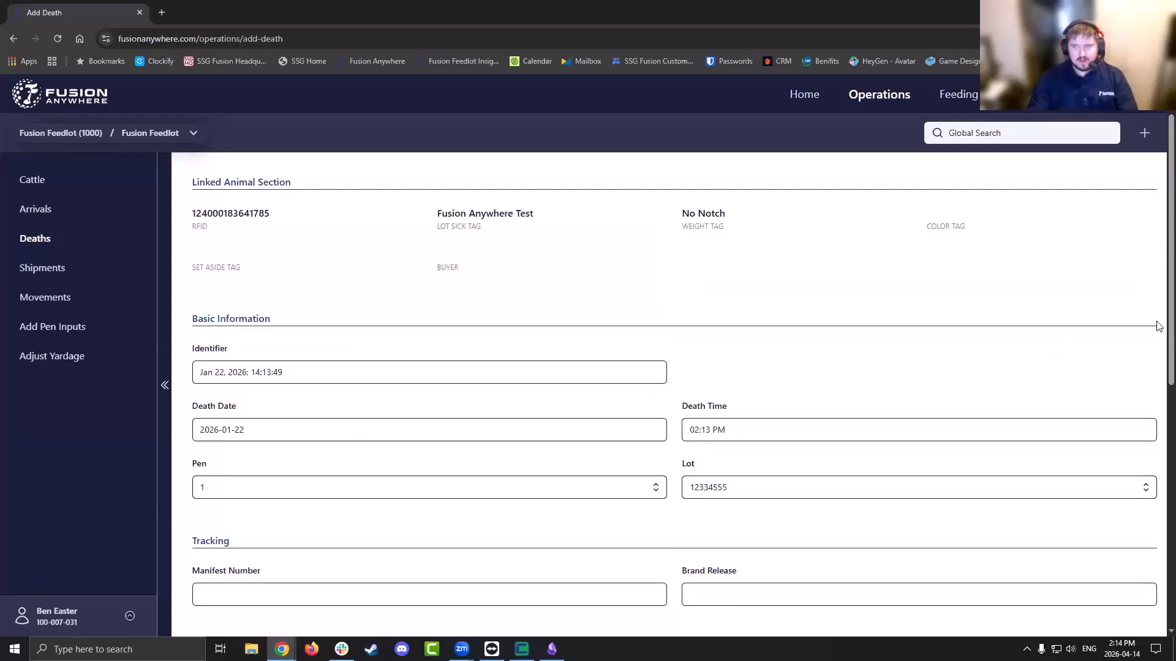
pyautogui.scroll(-5, 1159, 317)
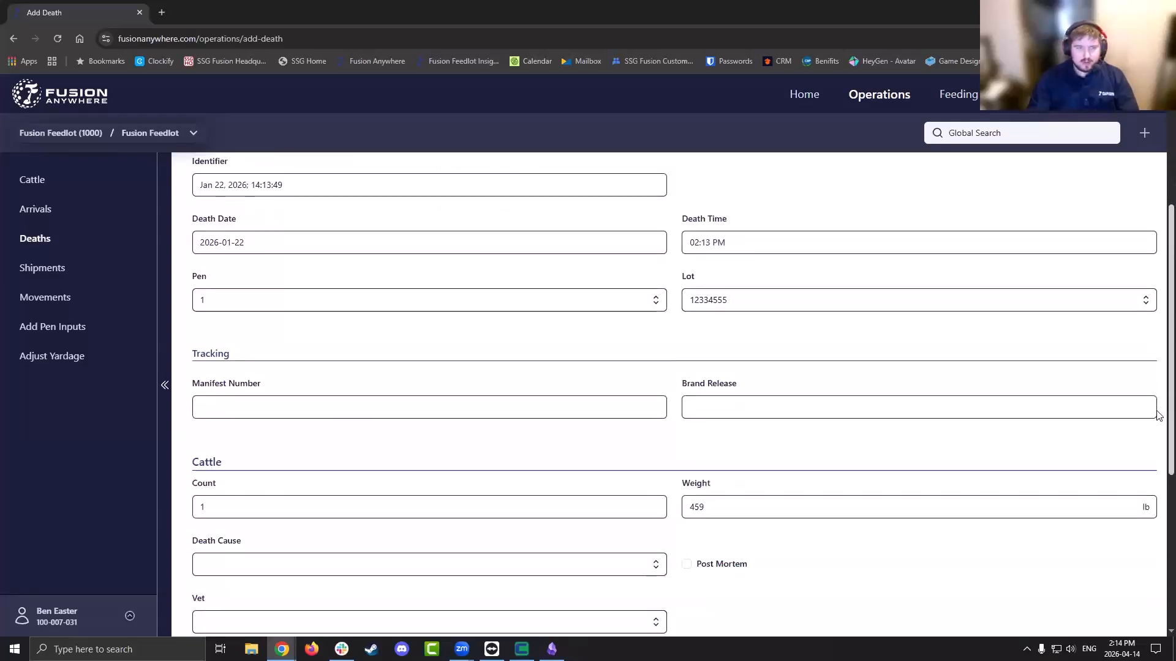
pyautogui.scroll(-2, 1160, 472)
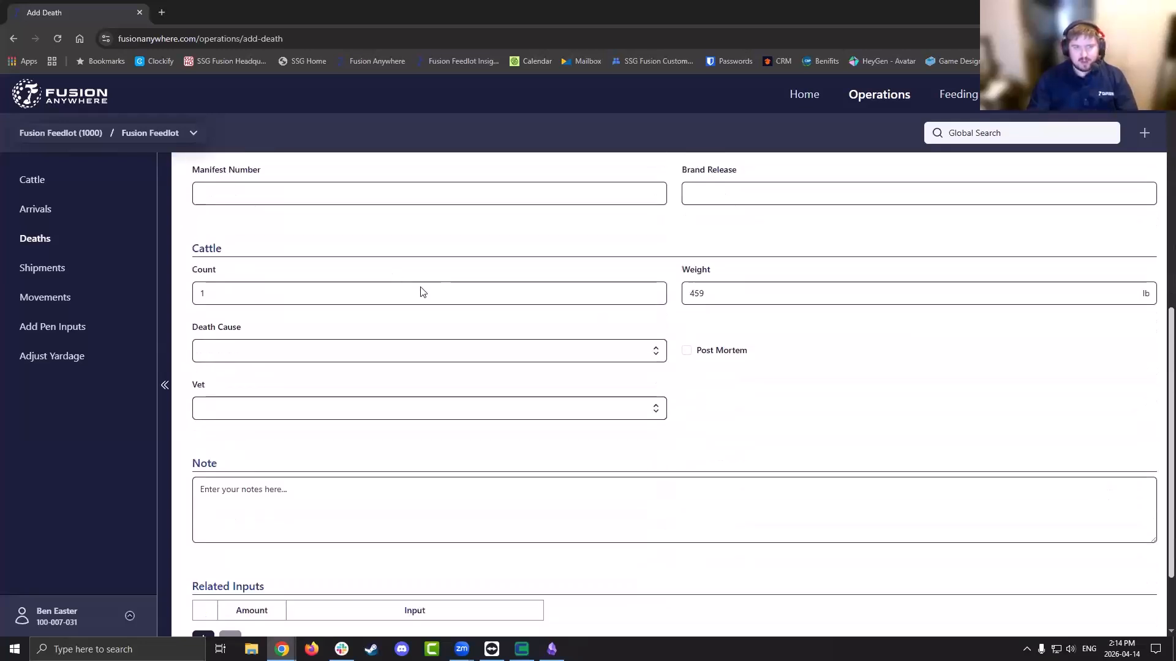
pyautogui.click(369, 348)
pyautogui.click(328, 398)
# Leave the vet unset and cancel the unsaved death record
pyautogui.click(329, 405)
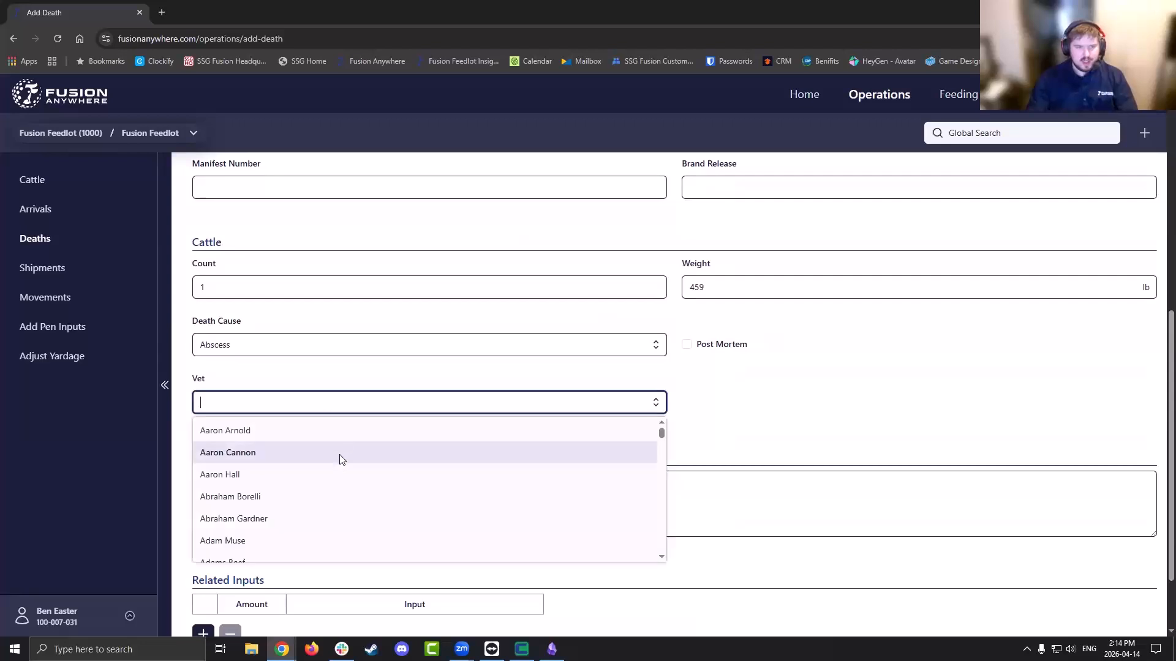
pyautogui.click(832, 416)
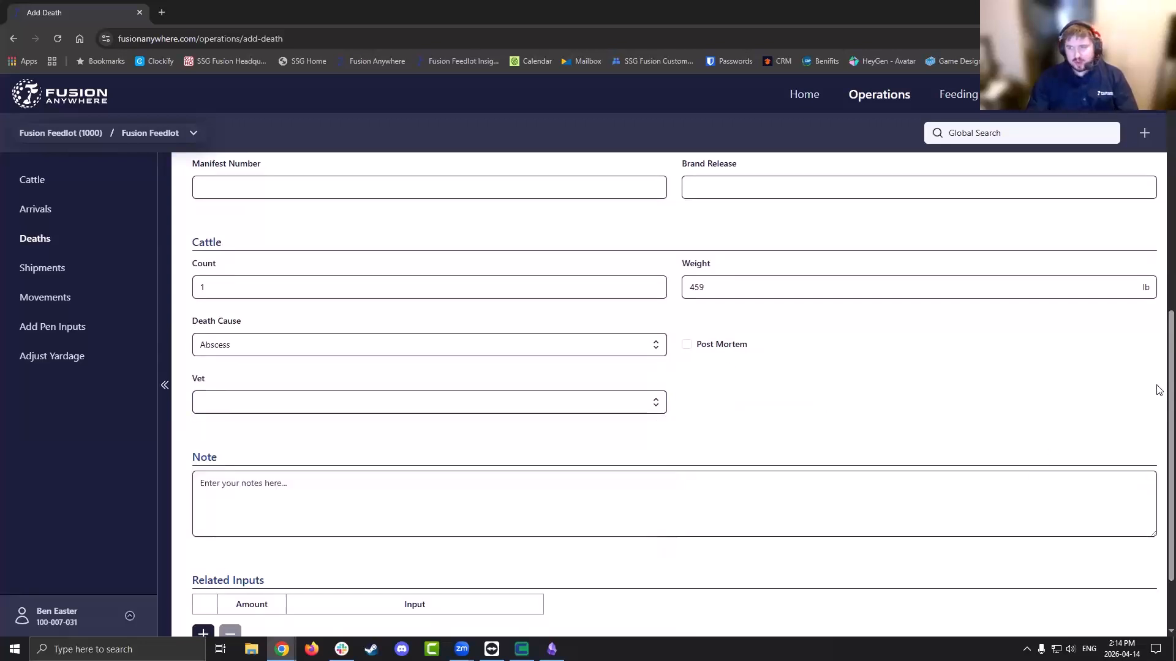
pyautogui.scroll(-2, 1159, 447)
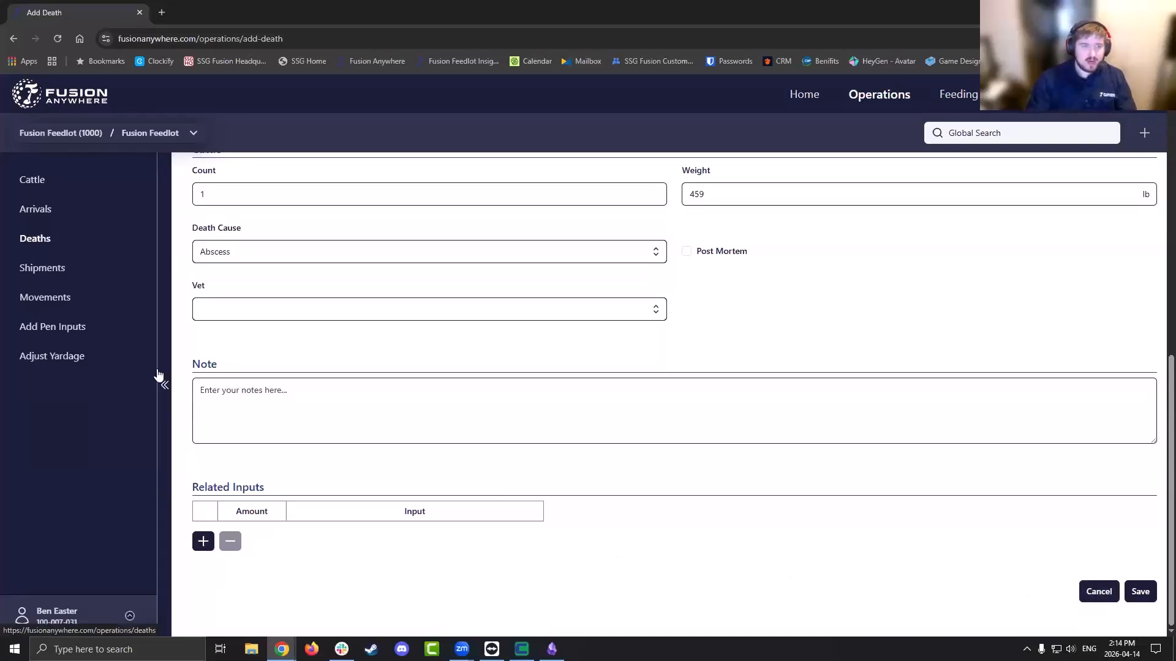
pyautogui.click(1098, 594)
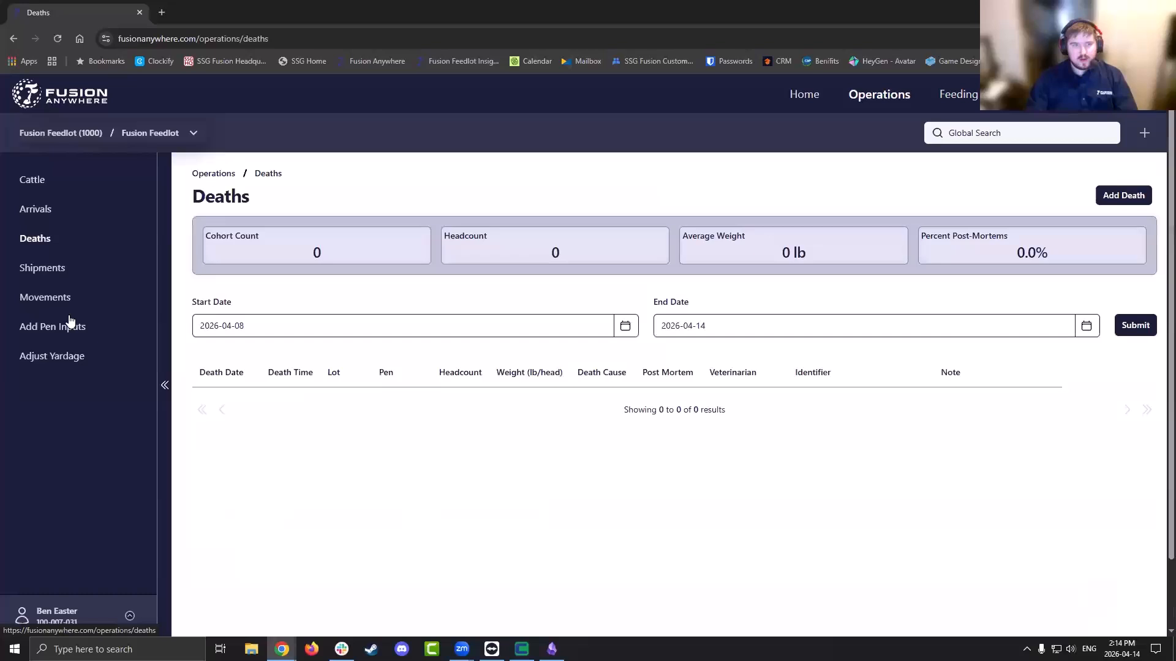
# Go to Shipments and start a new shipment record
pyautogui.click(55, 275)
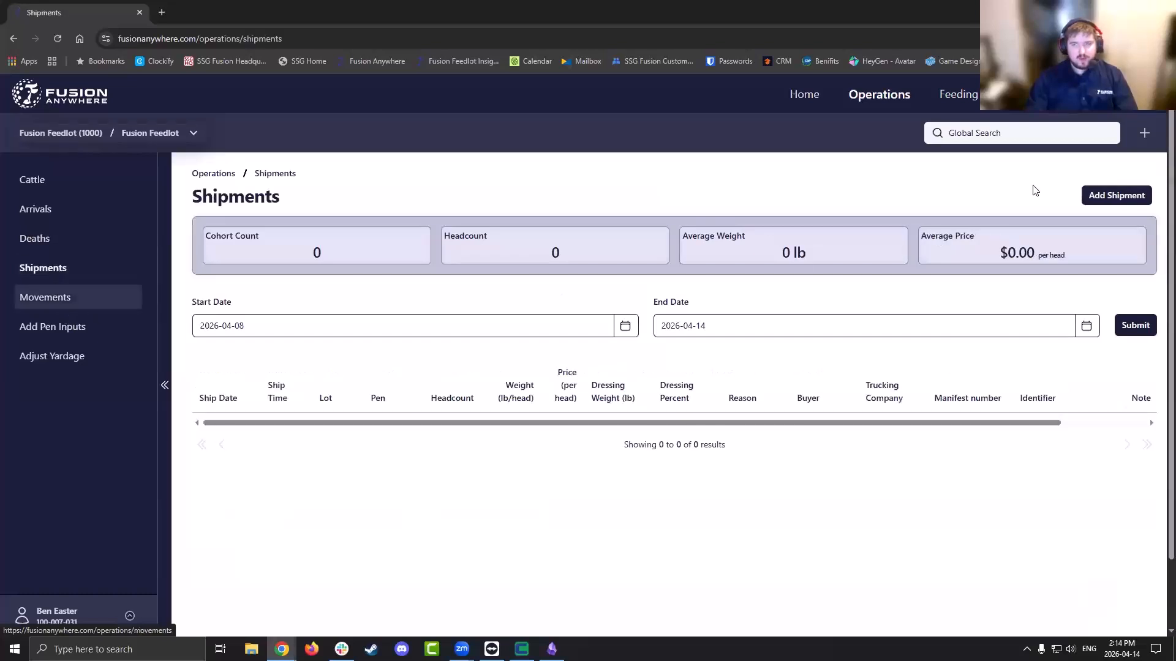
pyautogui.click(1120, 209)
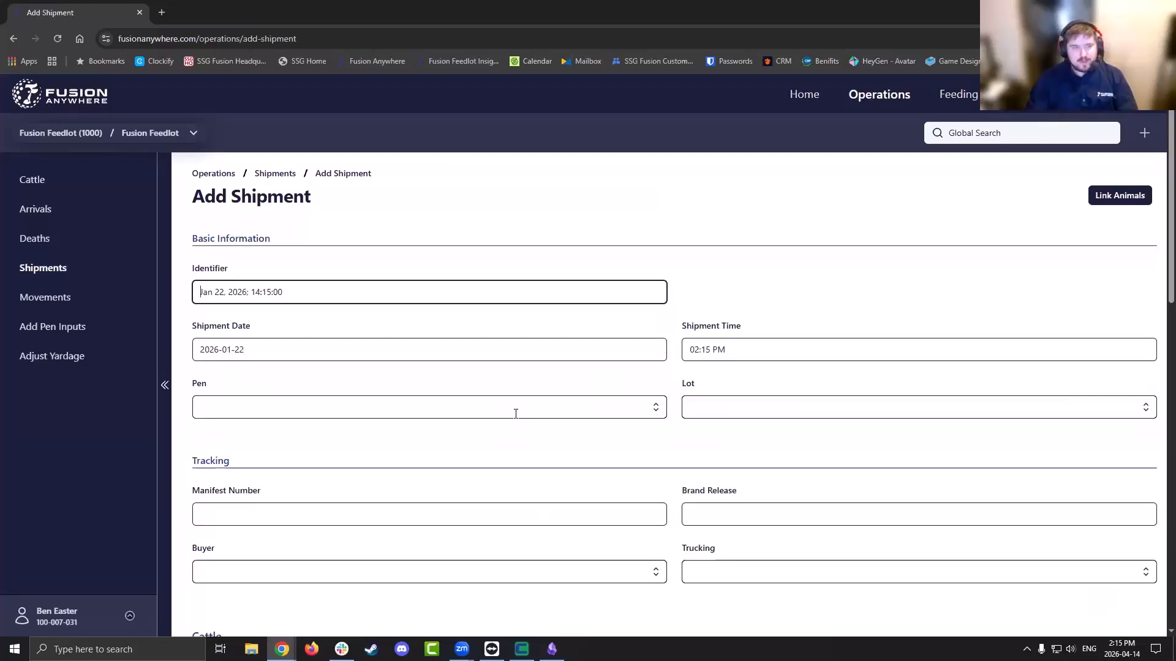
# Choose pen 1 and lot Log Test for the shipment, then scroll through the form
pyautogui.click(657, 410)
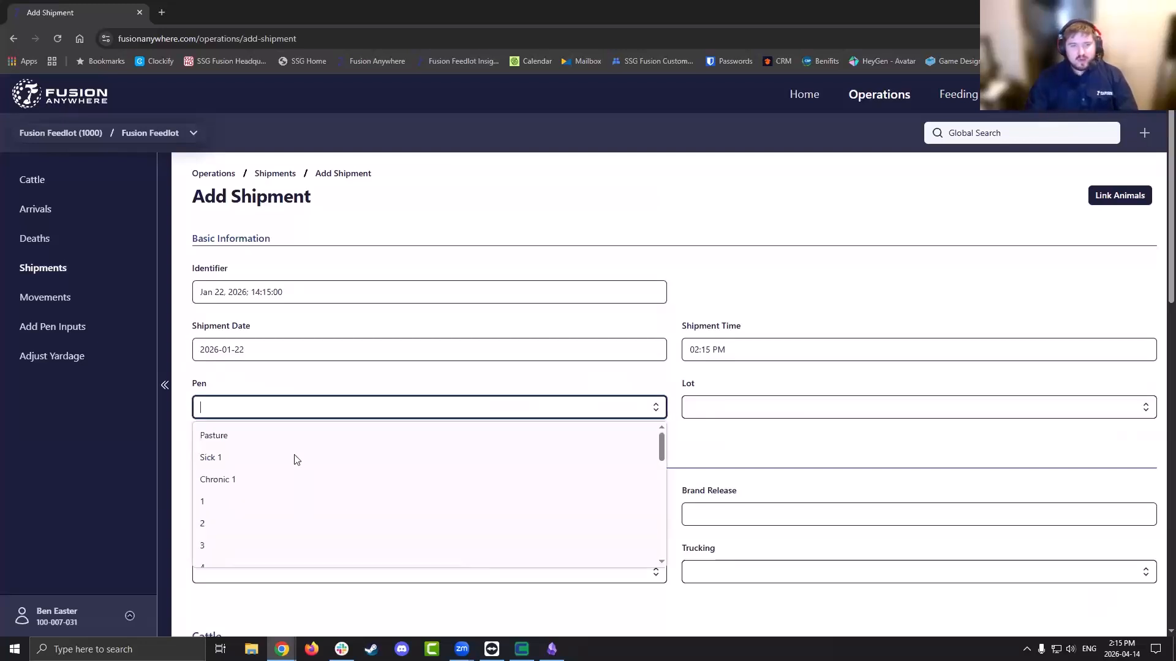
pyautogui.click(233, 503)
pyautogui.click(1146, 411)
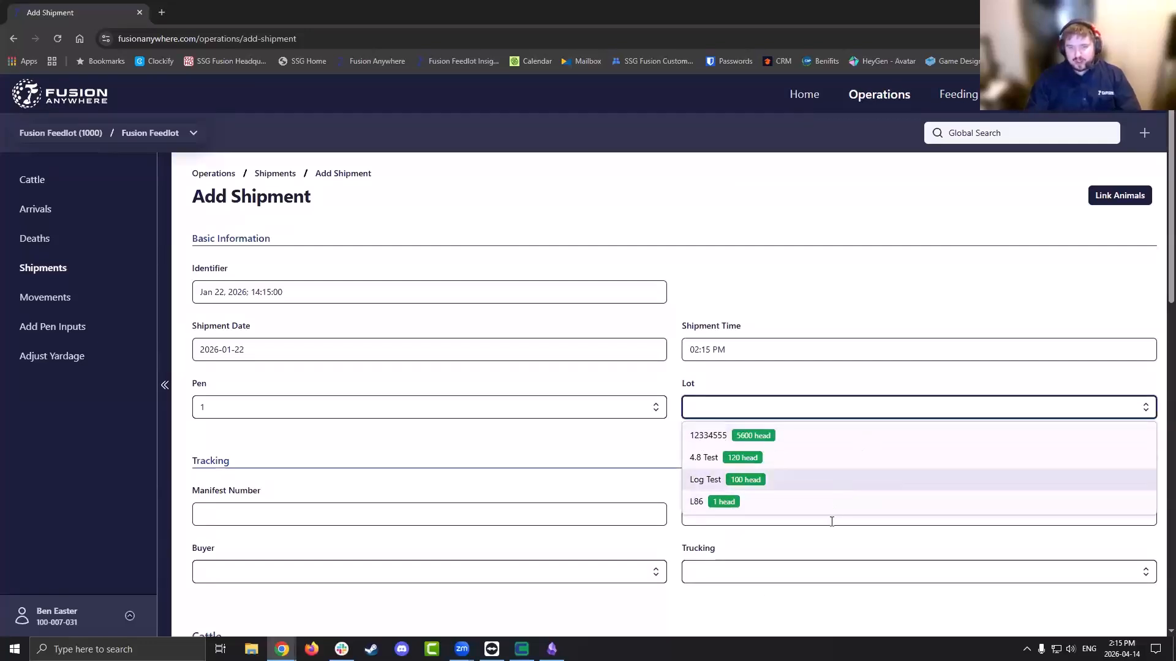
pyautogui.click(803, 481)
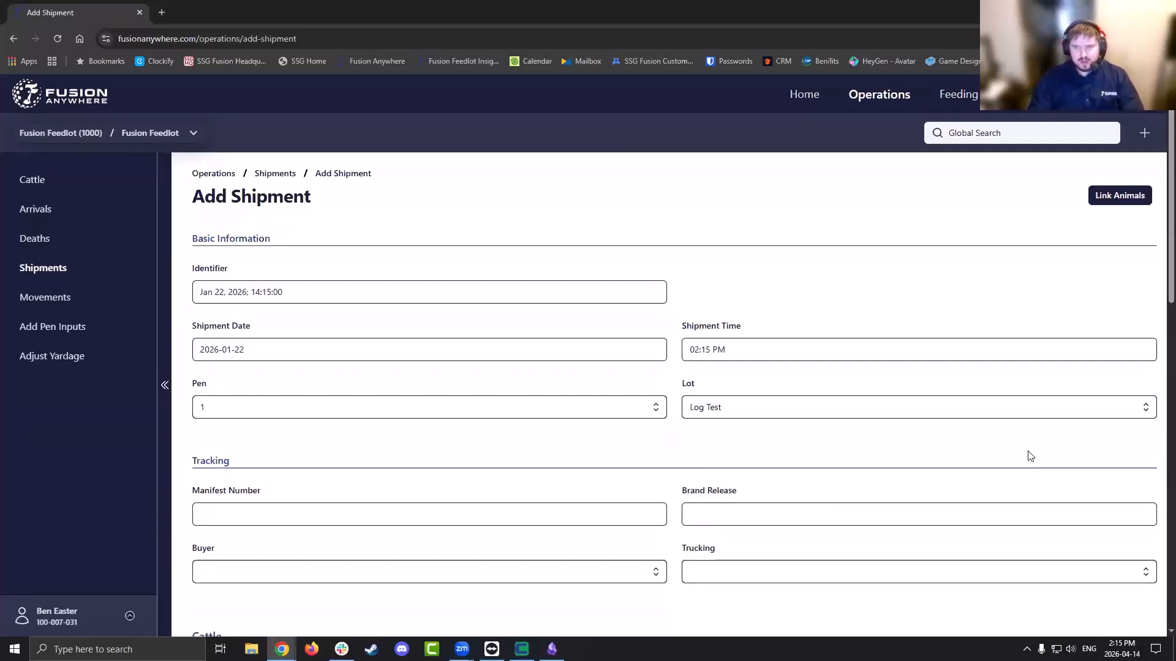
pyautogui.scroll(-1, 1024, 447)
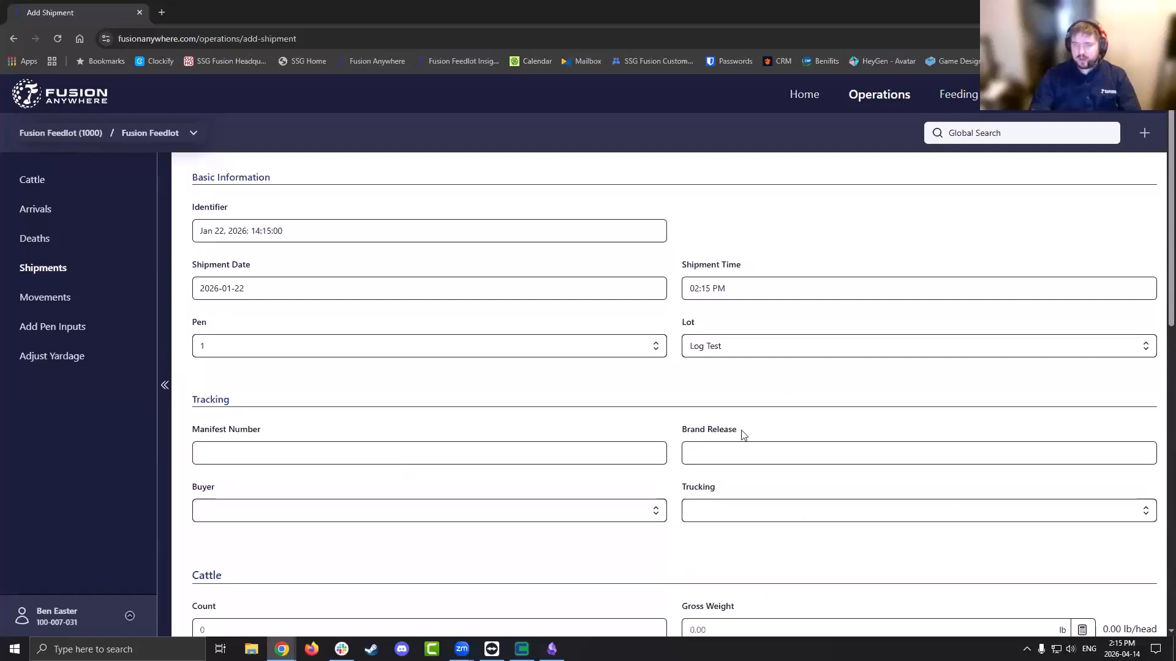
pyautogui.scroll(-5, 1157, 241)
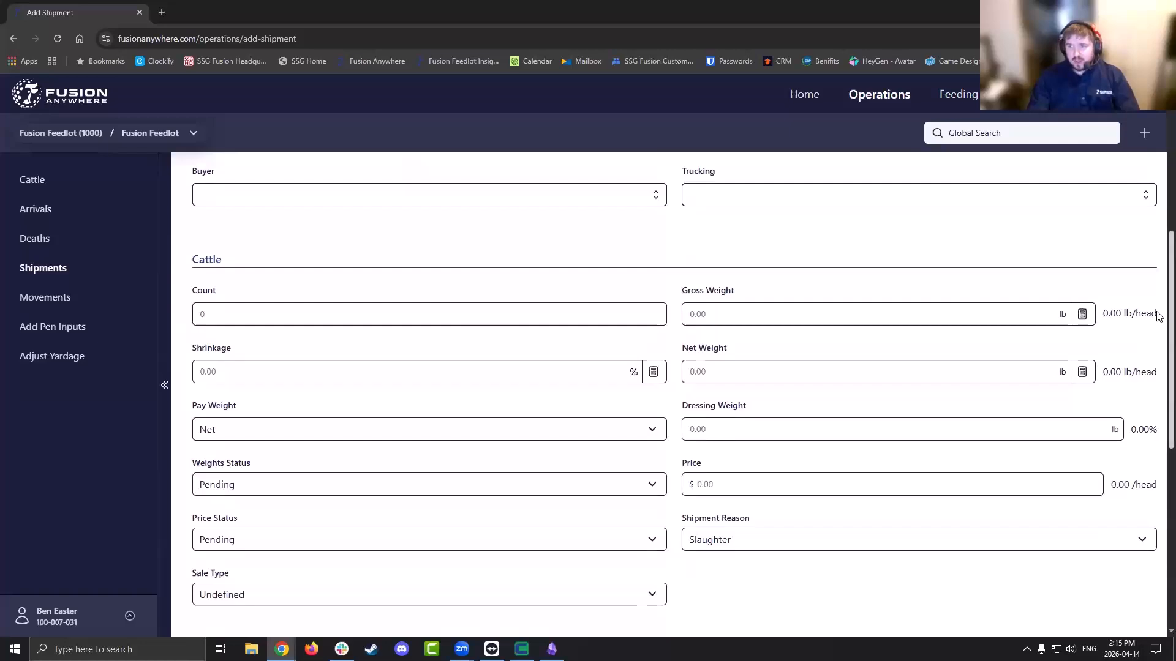
pyautogui.scroll(-6, 1146, 386)
pyautogui.scroll(-2, 1145, 489)
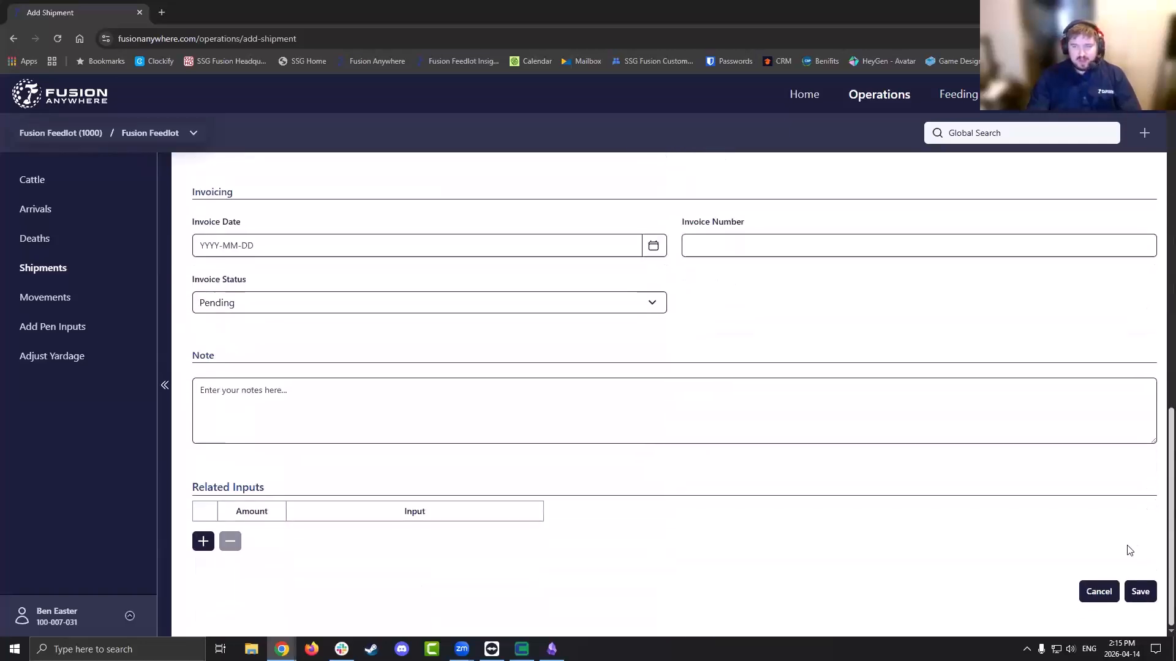
pyautogui.scroll(12, 1158, 484)
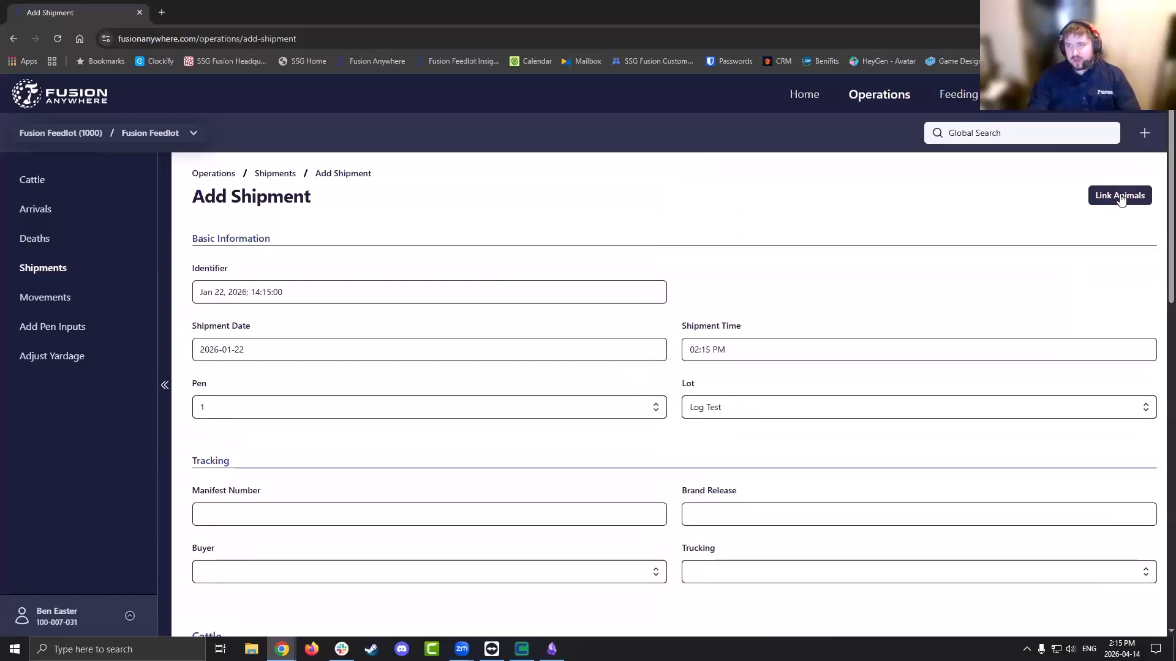
pyautogui.click(1116, 195)
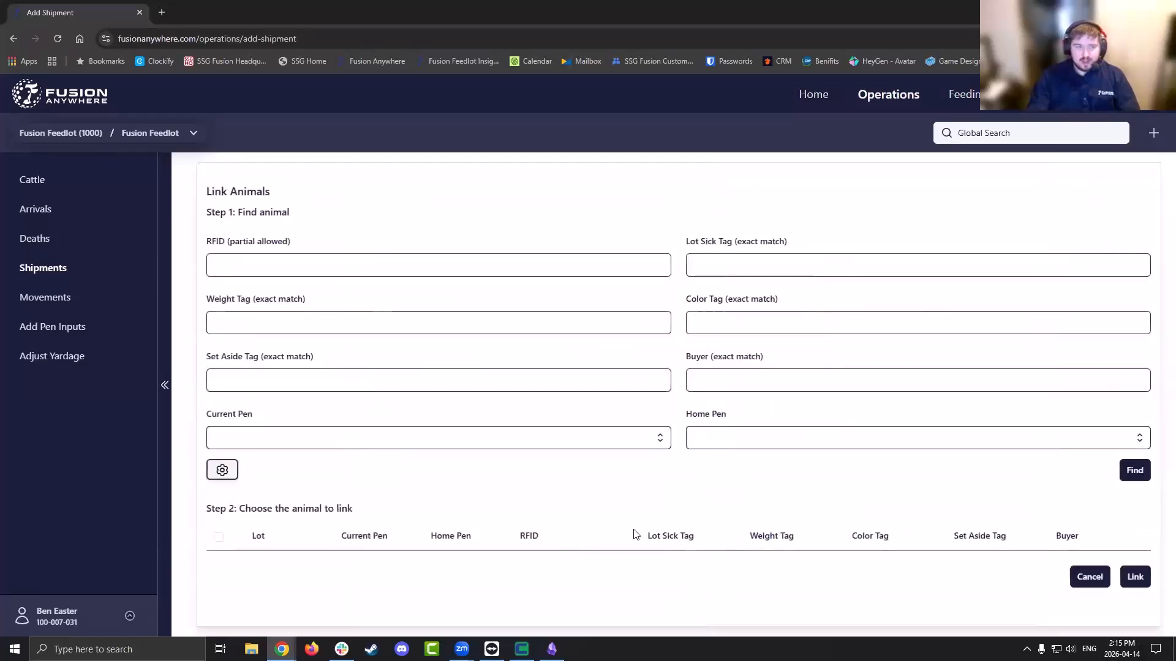
pyautogui.click(222, 471)
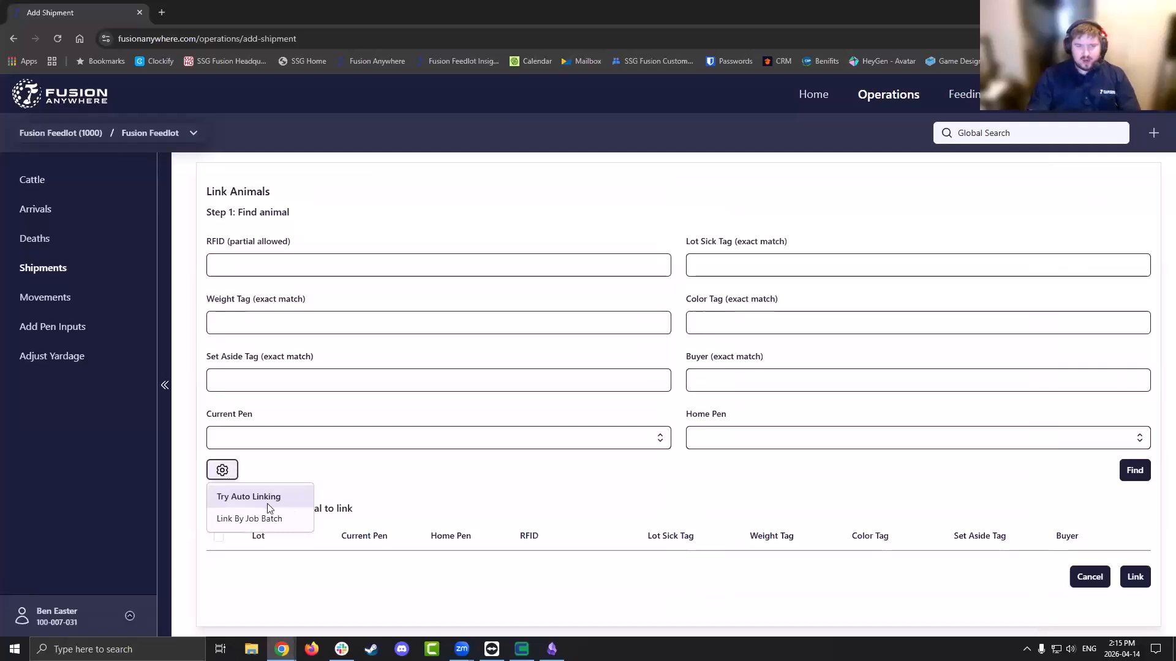
pyautogui.click(289, 436)
pyautogui.click(285, 531)
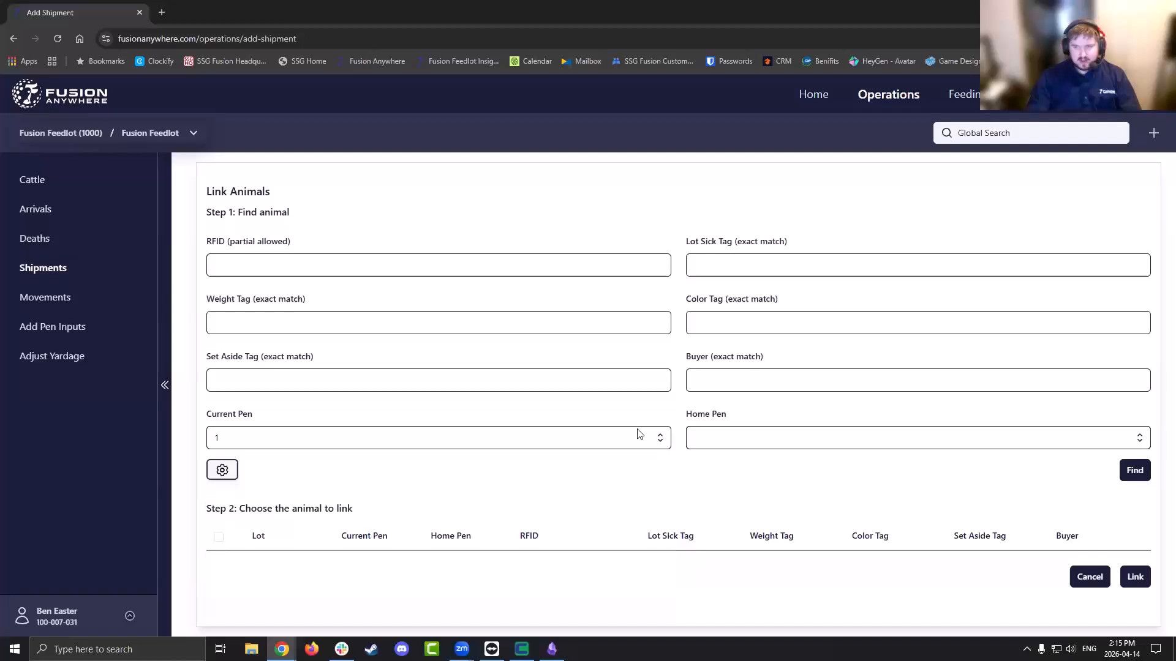
pyautogui.click(1134, 470)
pyautogui.scroll(-1, 458, 593)
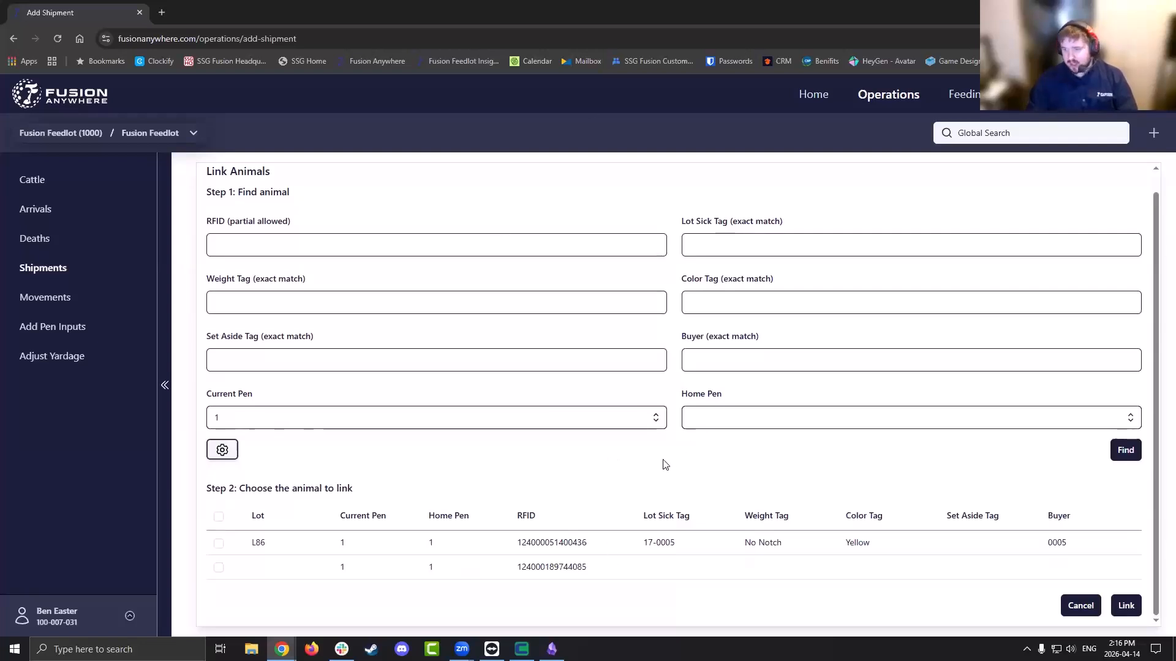
pyautogui.click(1079, 606)
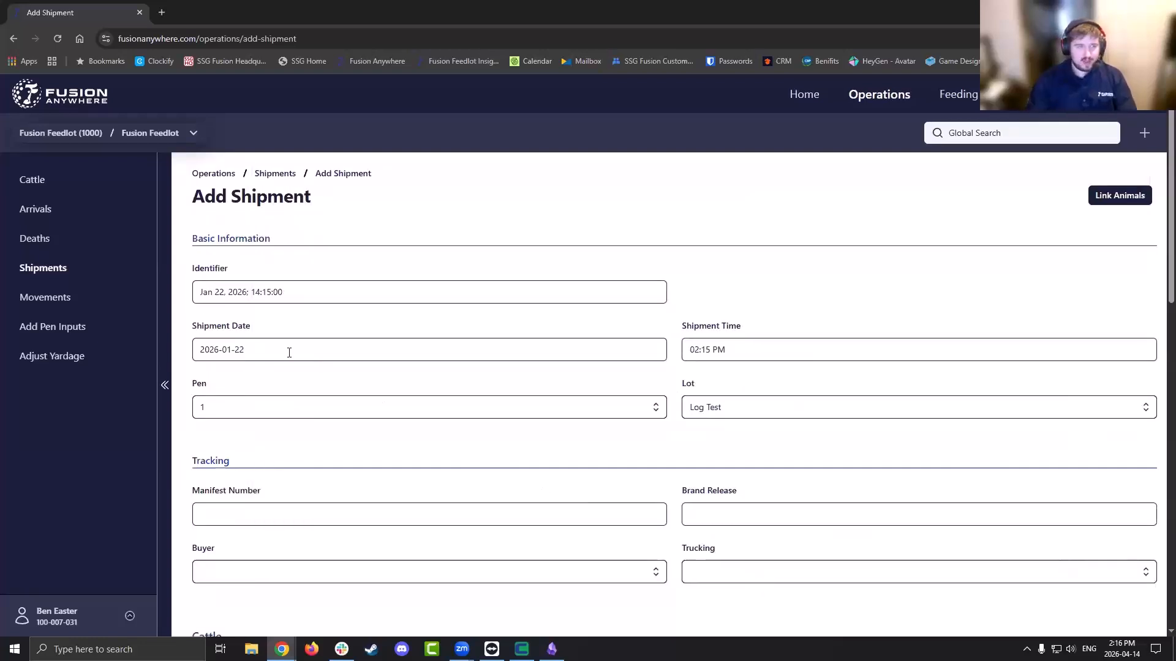
pyautogui.scroll(-10, 1156, 233)
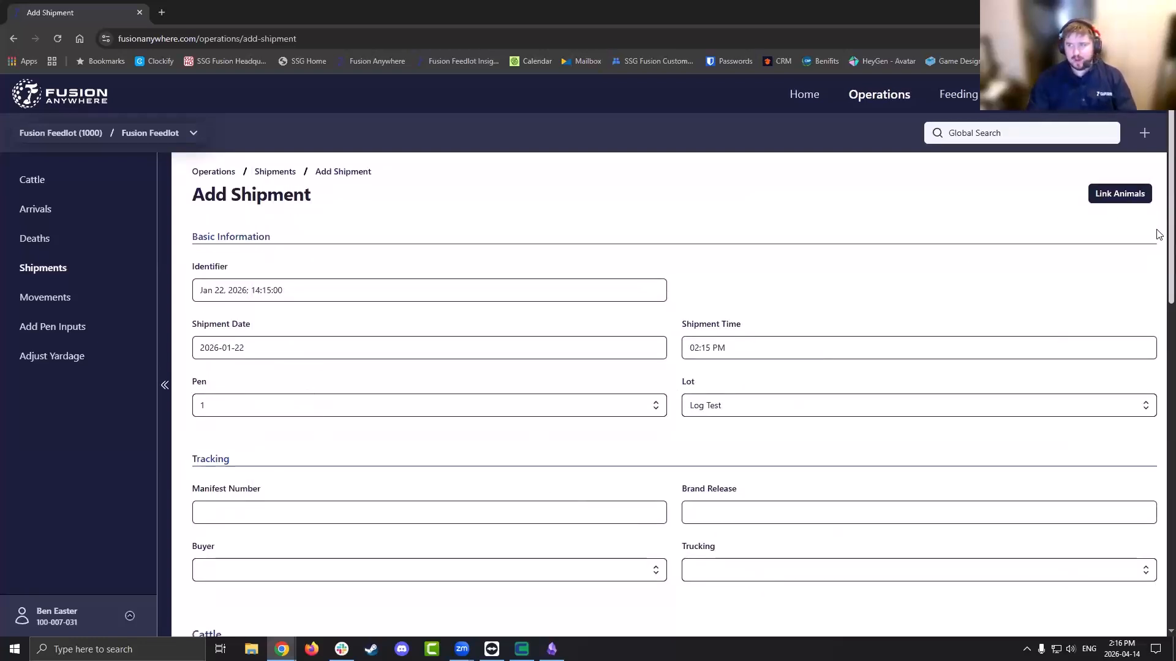
# Discard the shipment and start a movement out of pen 1, lot 12334555
pyautogui.click(1096, 594)
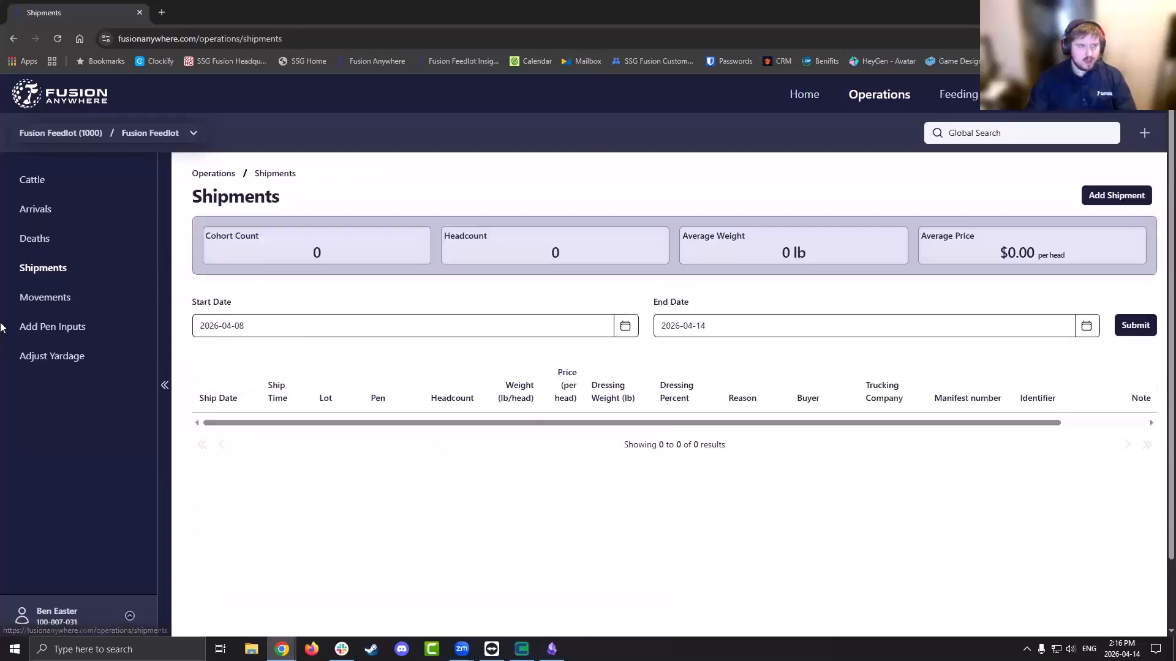
pyautogui.click(95, 306)
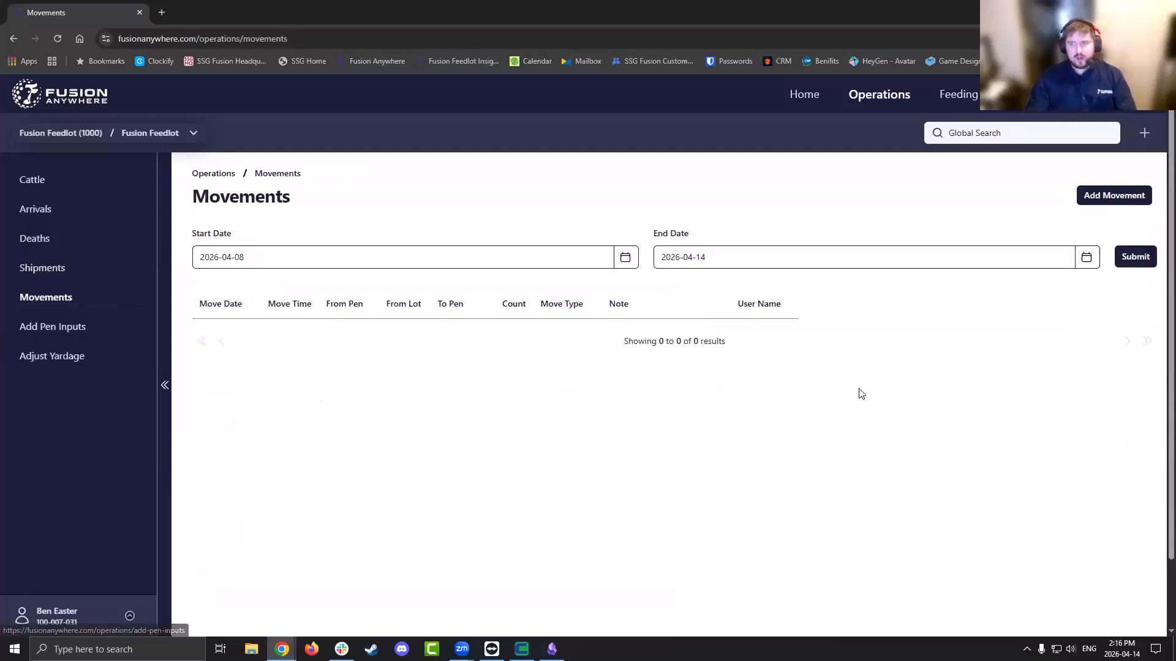
pyautogui.click(1100, 202)
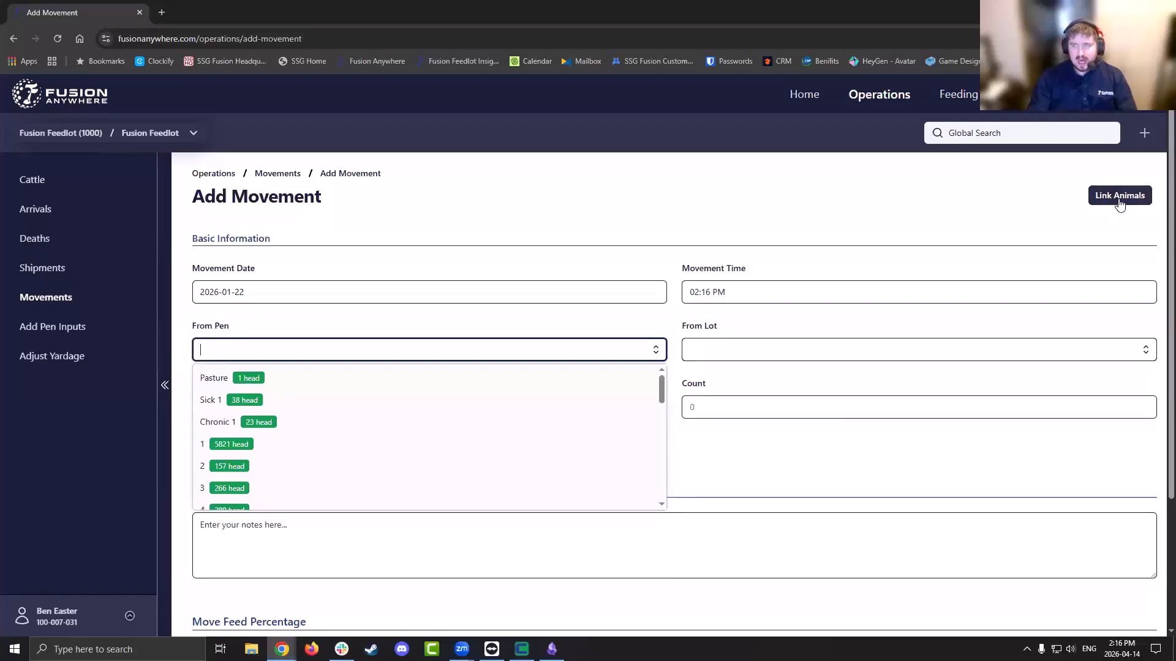
pyautogui.click(432, 450)
pyautogui.click(800, 350)
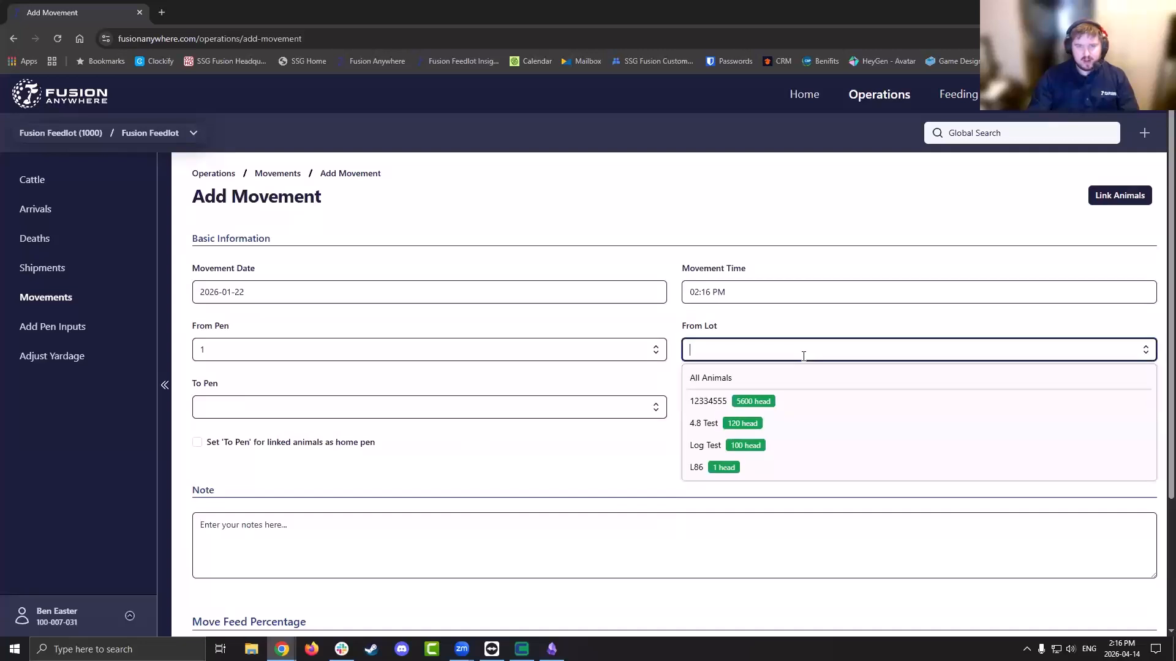
pyautogui.click(734, 402)
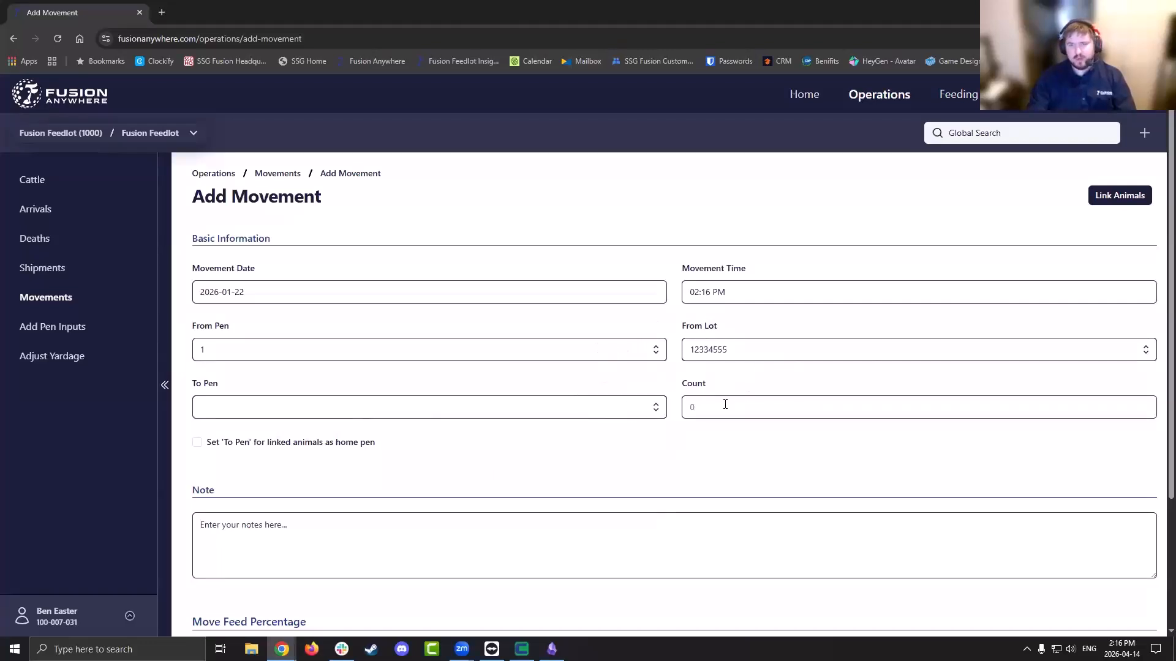
# Set destination pen 2 with 1 head, then cancel the unsaved movement
pyautogui.click(600, 404)
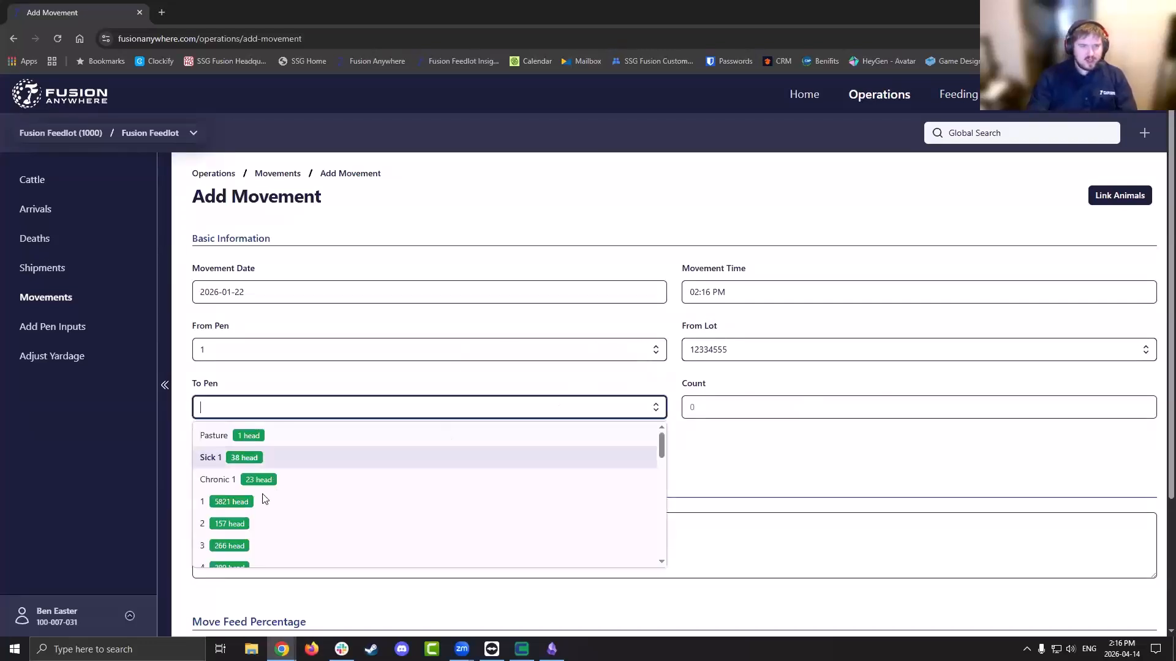
pyautogui.click(241, 524)
pyautogui.click(772, 414)
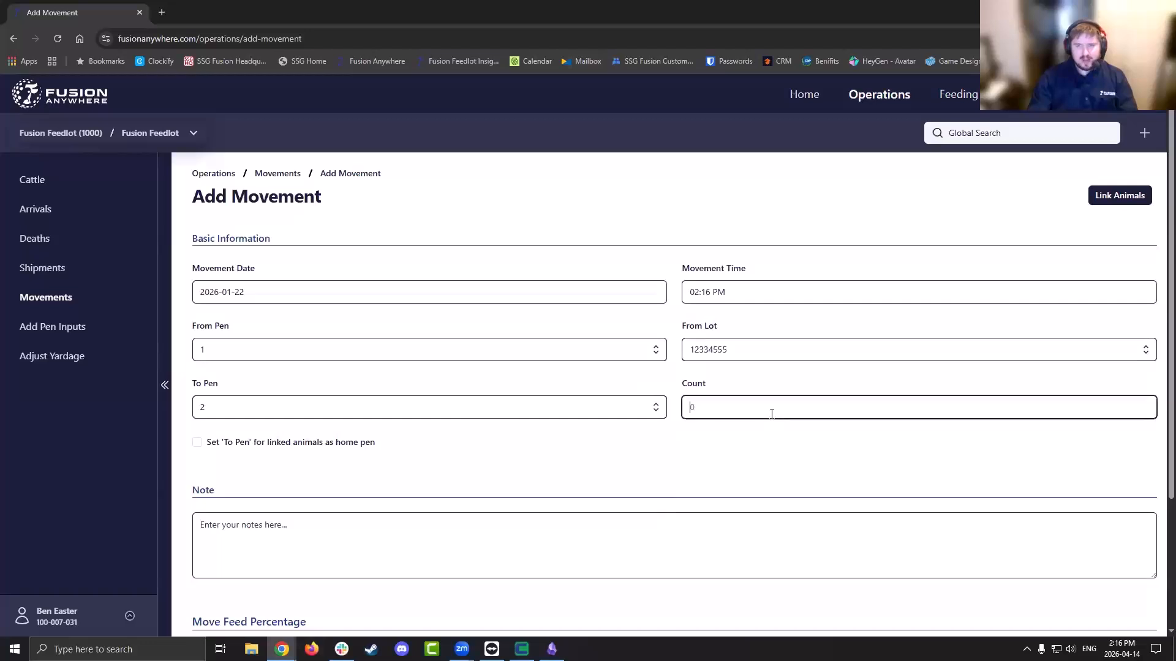
pyautogui.write('1')
pyautogui.press('Tab')
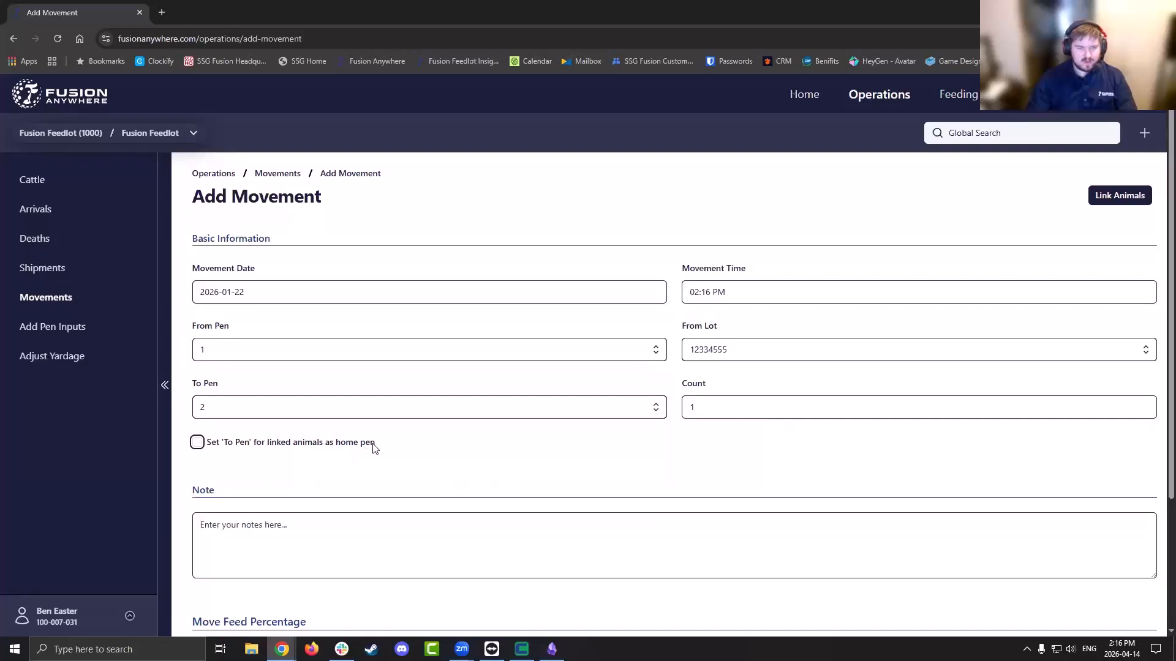
pyautogui.scroll(-1, 375, 449)
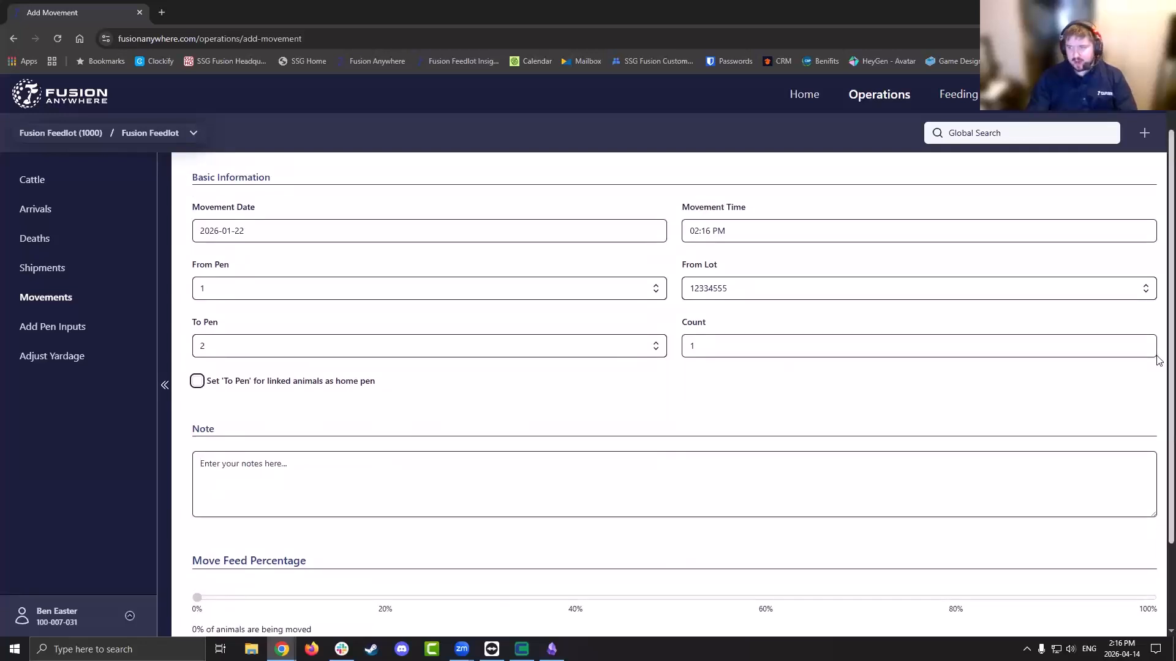
pyautogui.scroll(-2, 1157, 360)
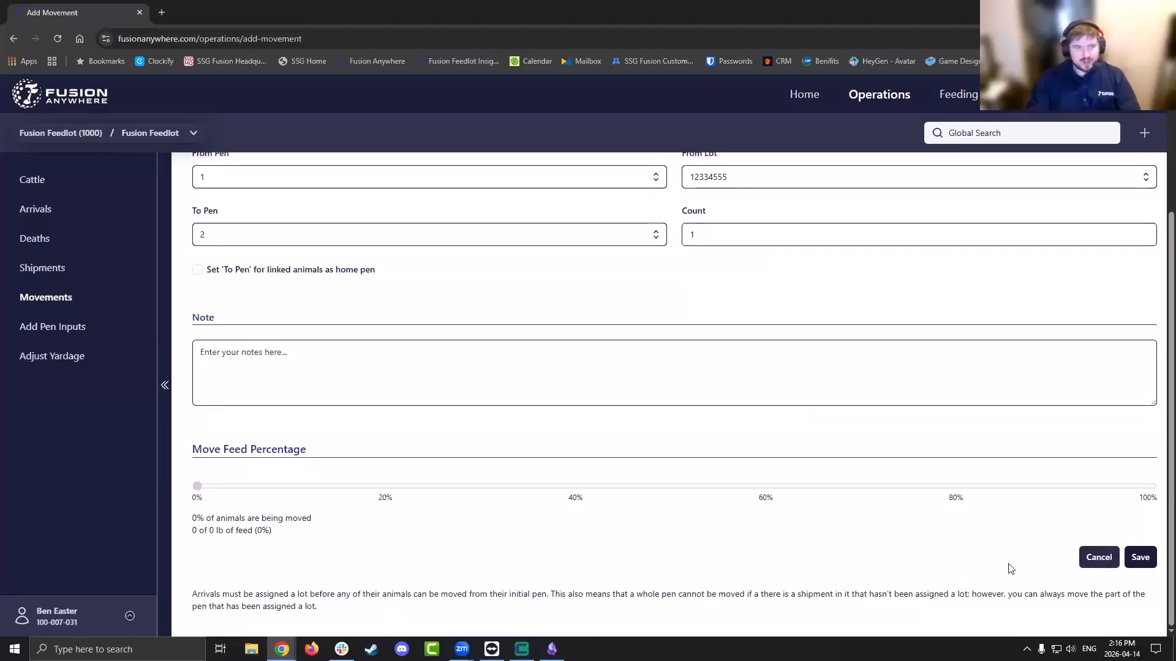
pyautogui.click(1097, 558)
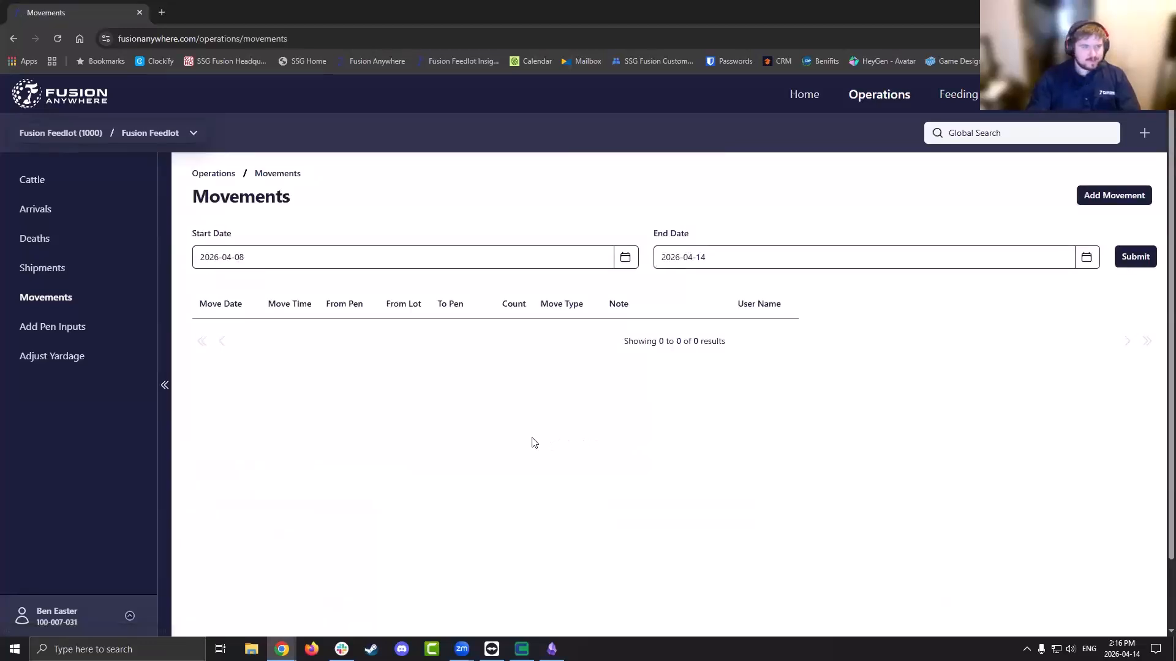
# Choose Bloat Hole as the pen input for 2026-01-22 and submit to load the pens
pyautogui.click(95, 336)
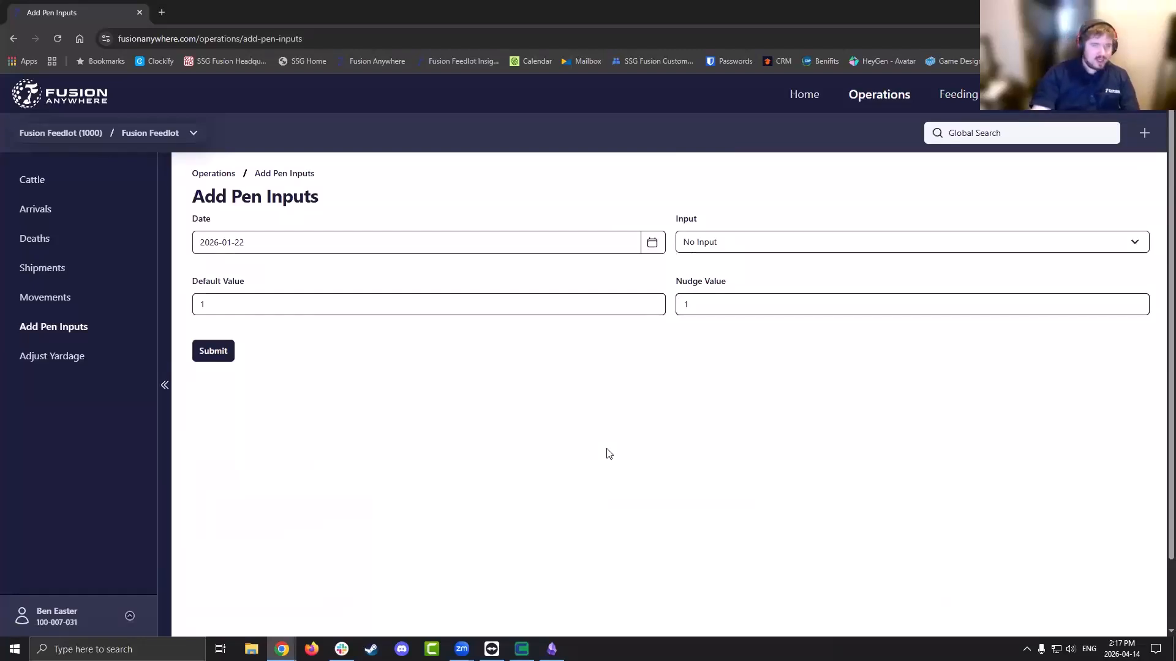
pyautogui.hotkey('alt', 'Tab')
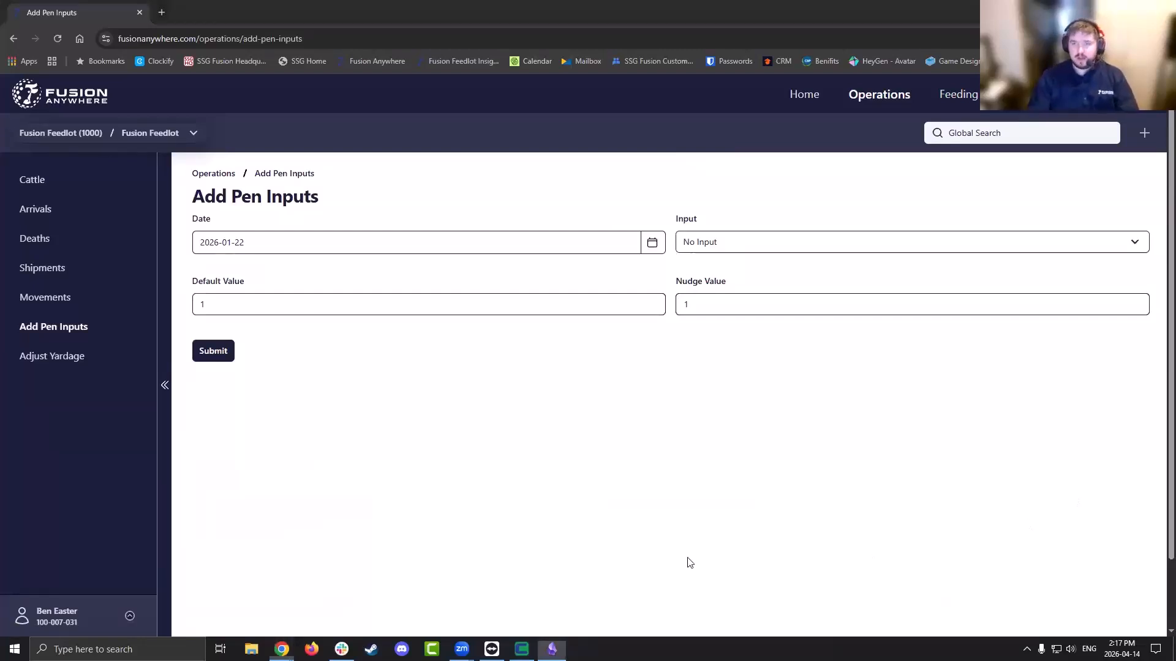
pyautogui.hotkey('alt', 'Tab')
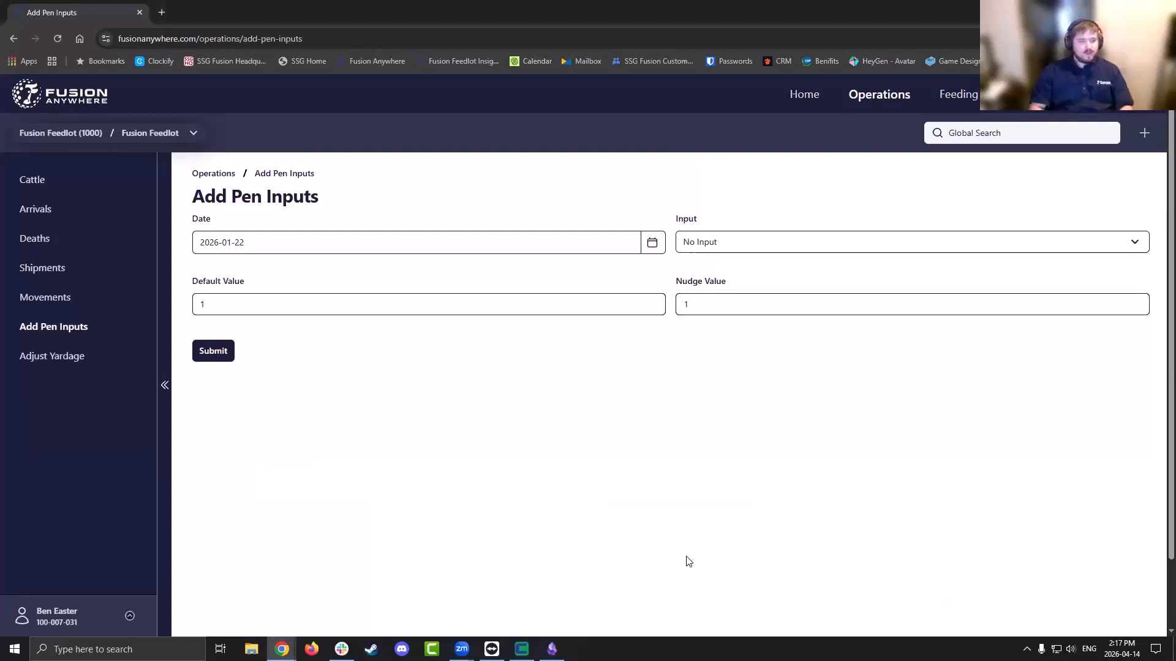
pyautogui.click(618, 244)
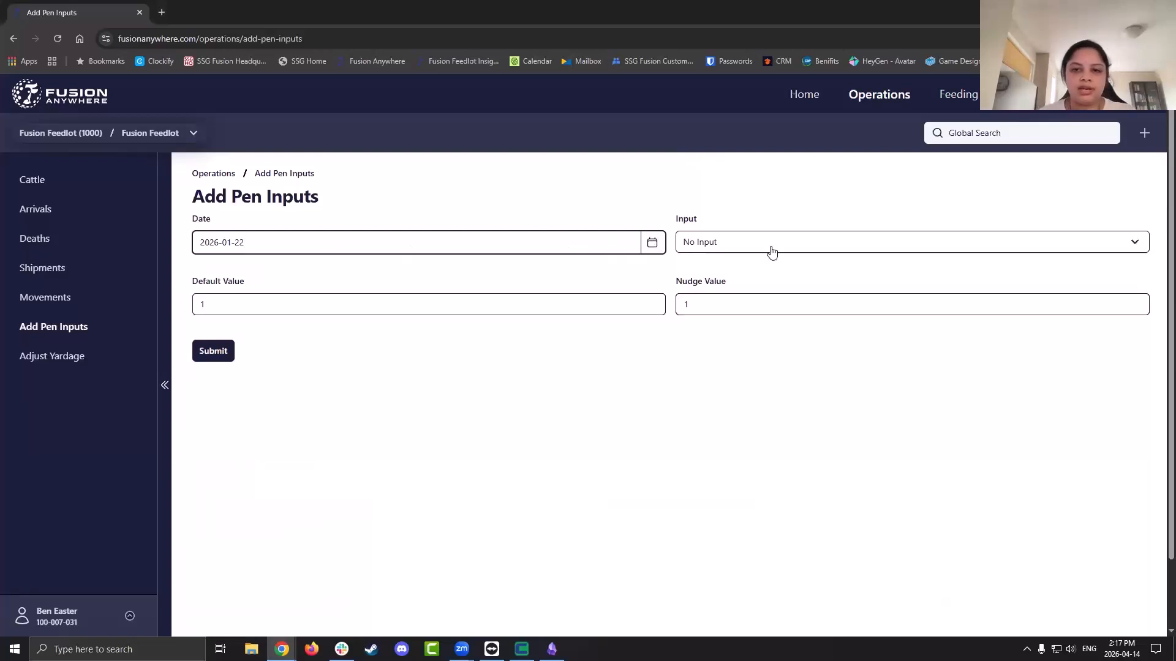
pyautogui.click(830, 245)
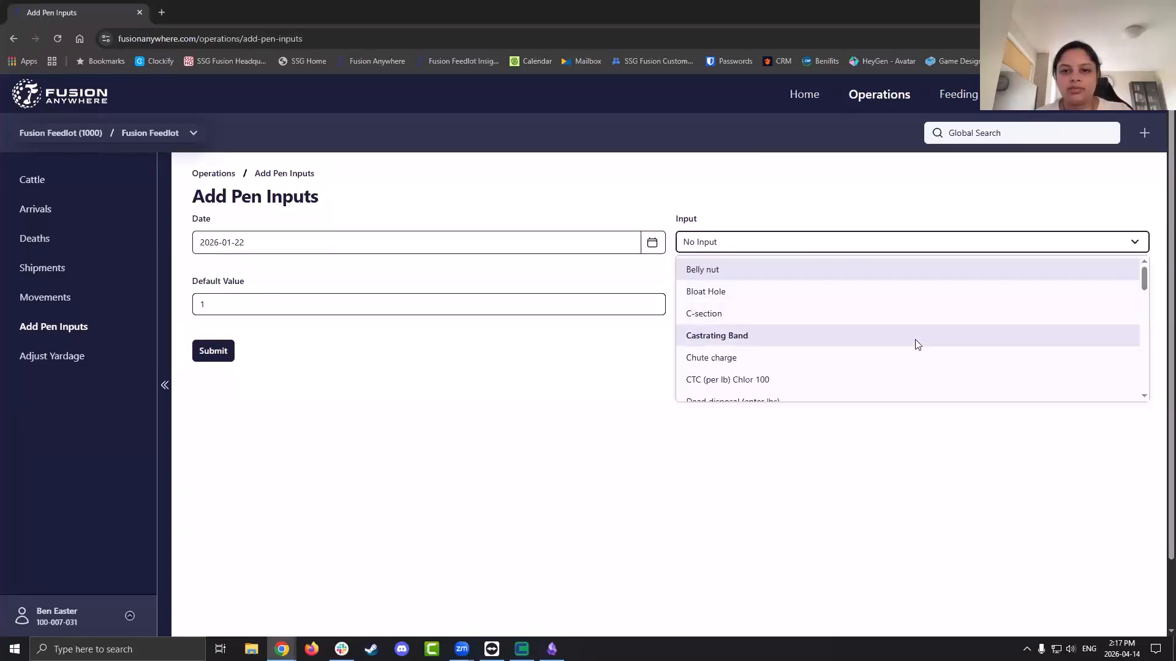
pyautogui.click(900, 298)
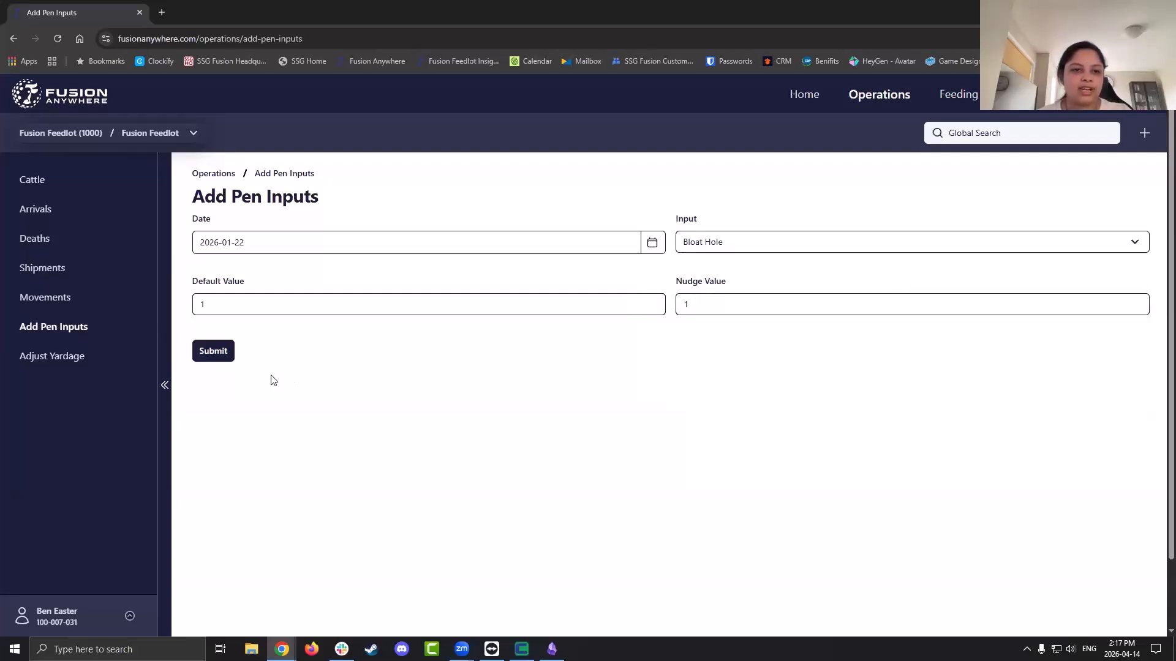
pyautogui.click(218, 358)
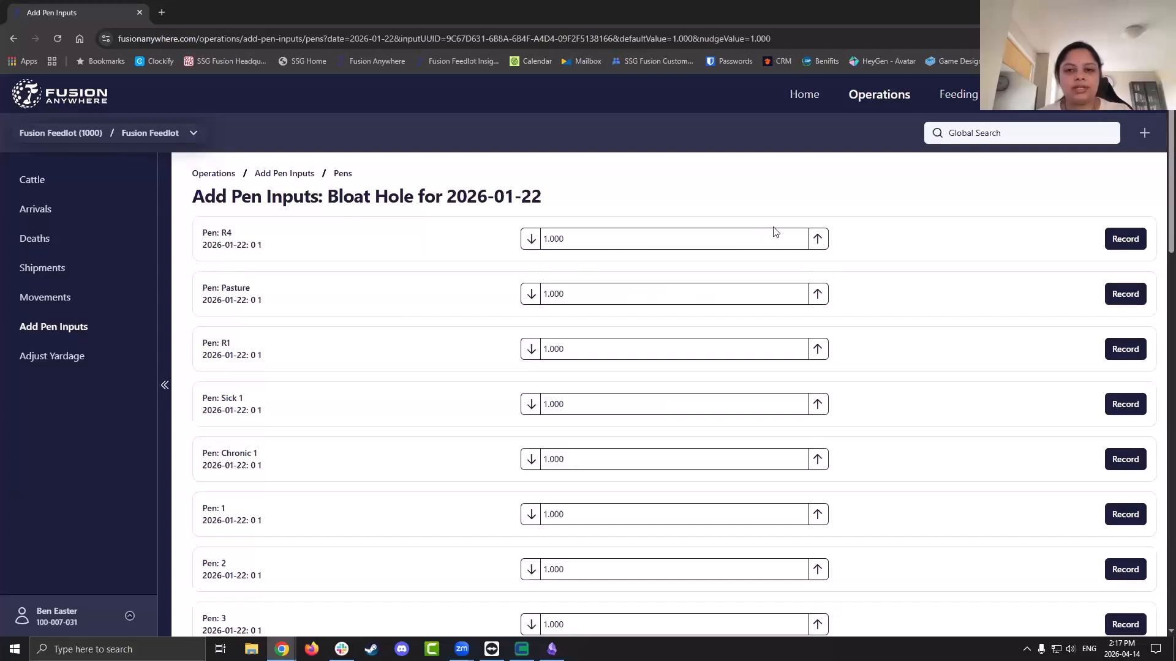
# Record pen R4's Bloat Hole value of 2.000, then scroll through the pen list
pyautogui.click(1127, 242)
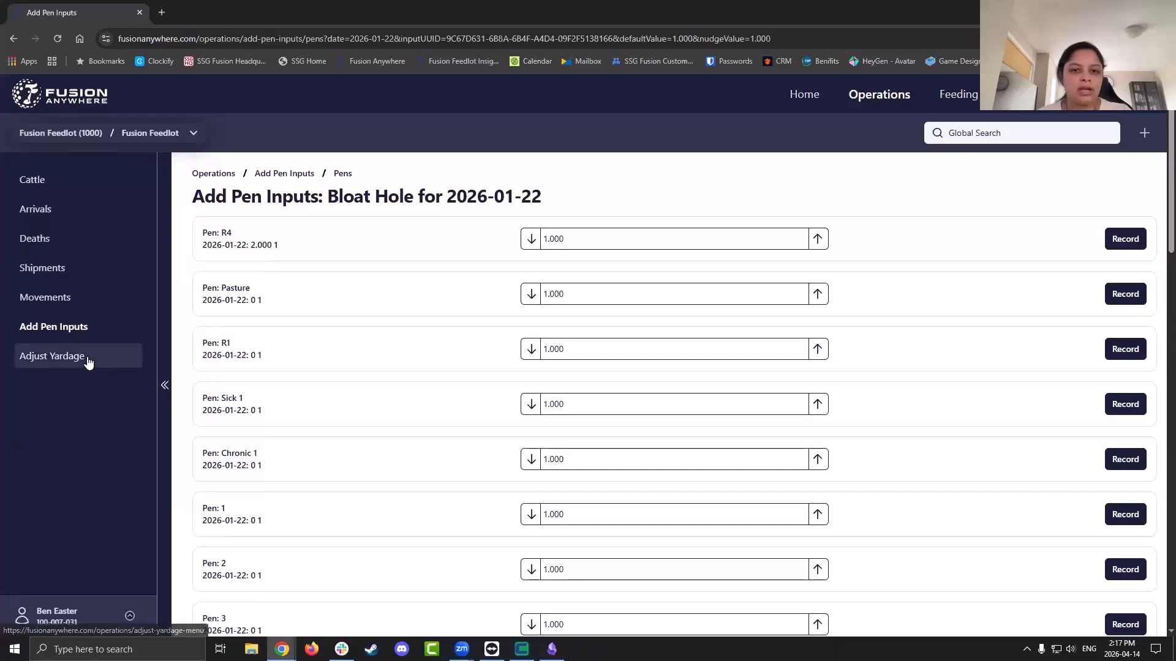
pyautogui.scroll(-12, 443, 274)
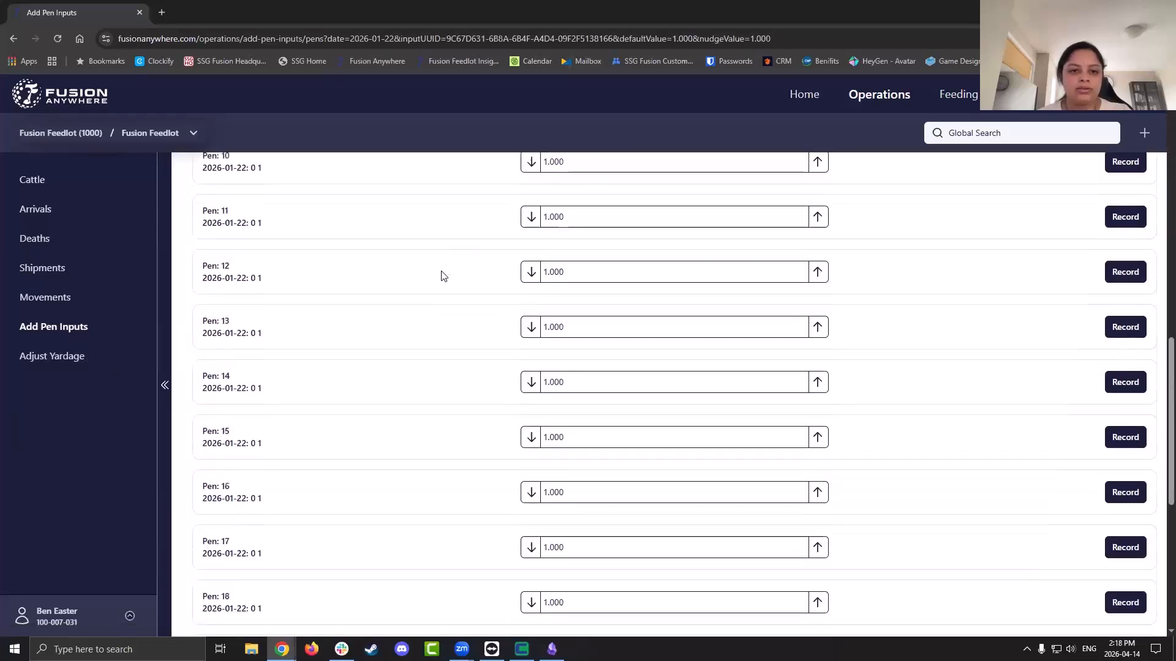
pyautogui.scroll(-7, 443, 275)
pyautogui.scroll(20, 444, 276)
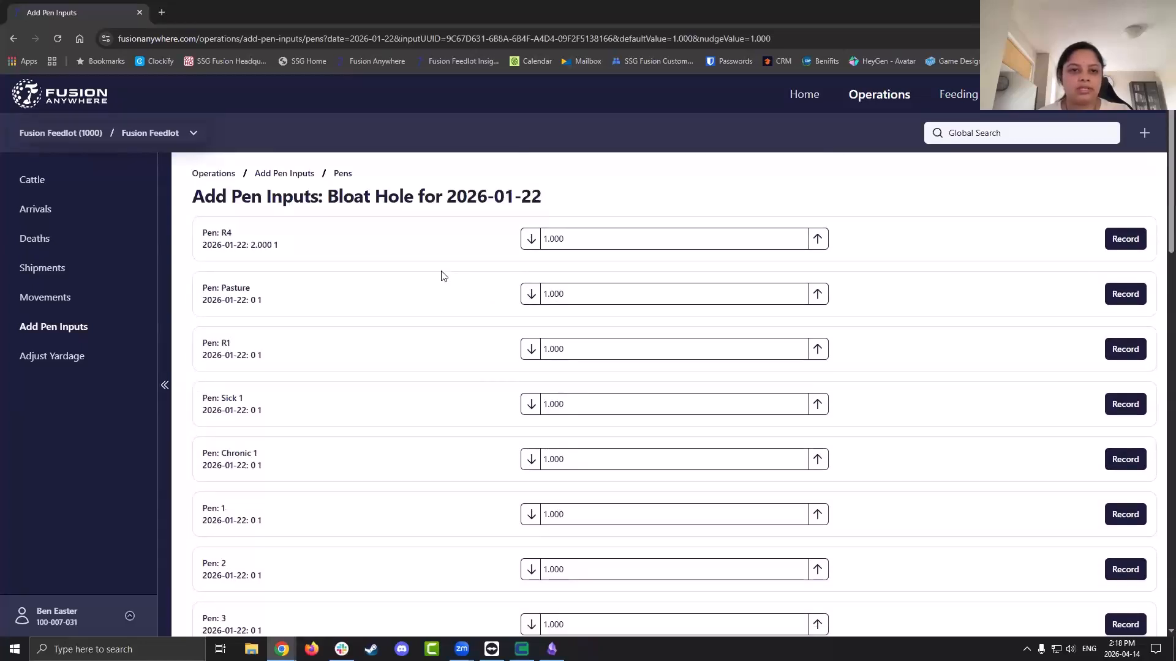
pyautogui.tripleClick(366, 195)
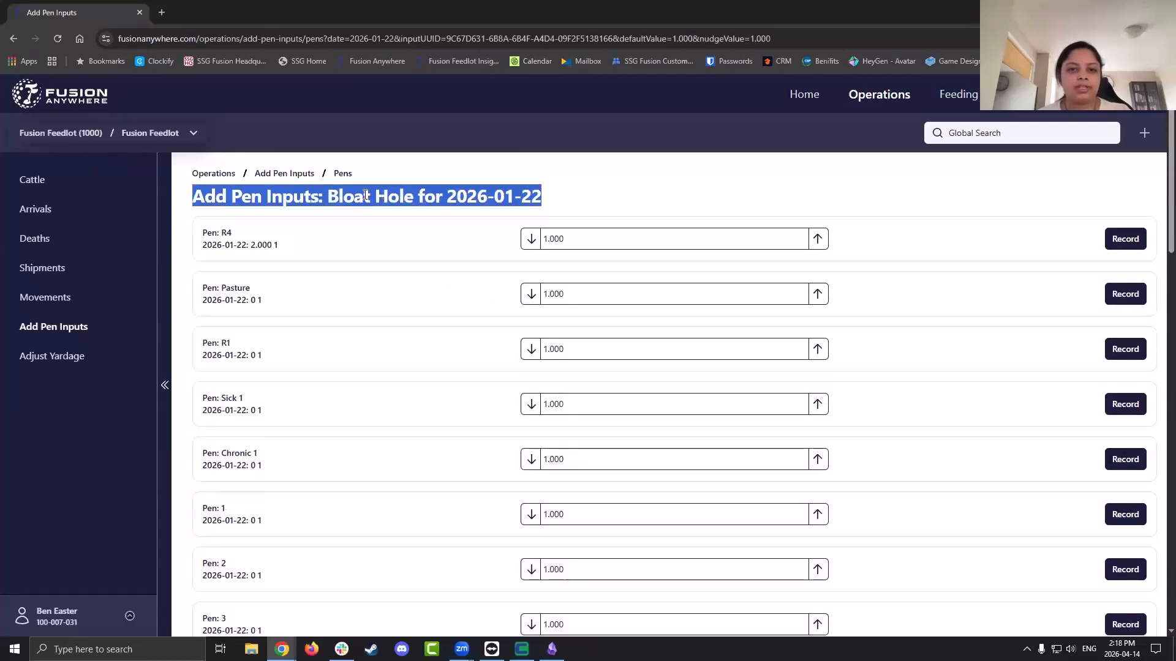
# On Adjust Yardage, enter a yardage of 0.9 and find the lots
pyautogui.click(68, 359)
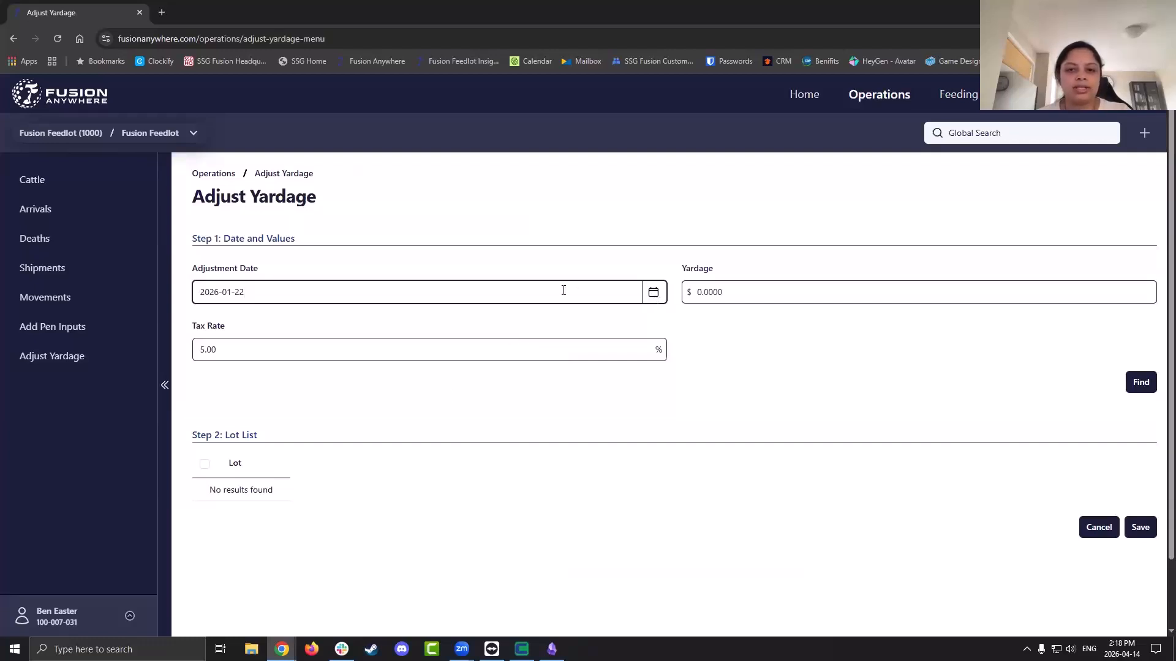
pyautogui.click(773, 293)
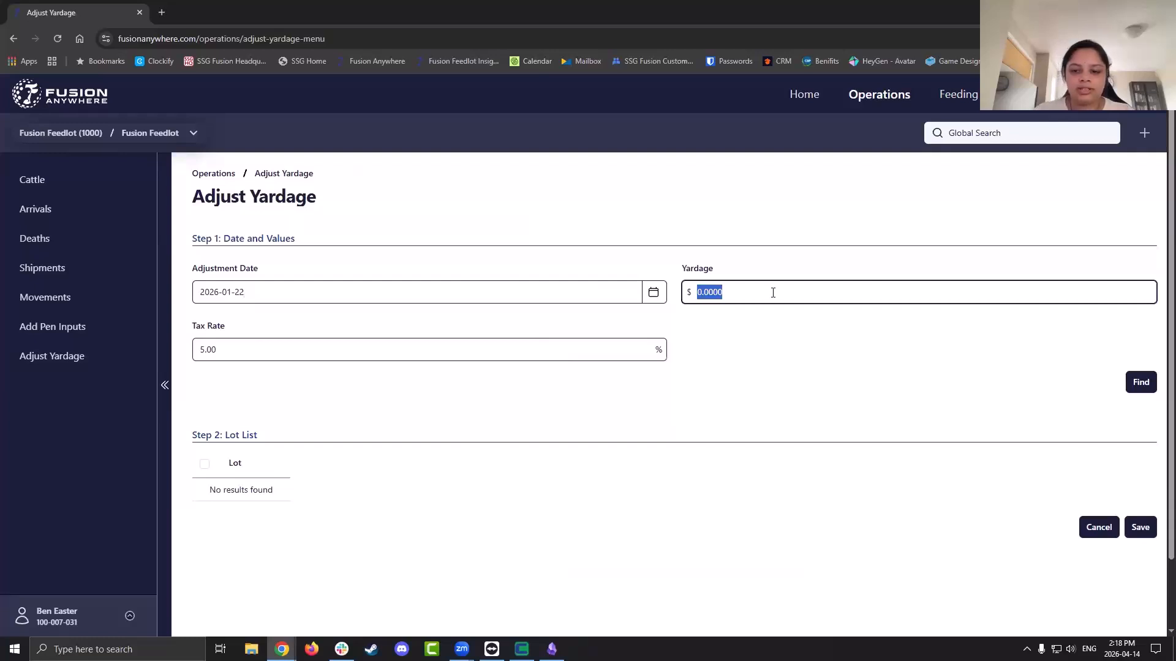
pyautogui.write('0.95')
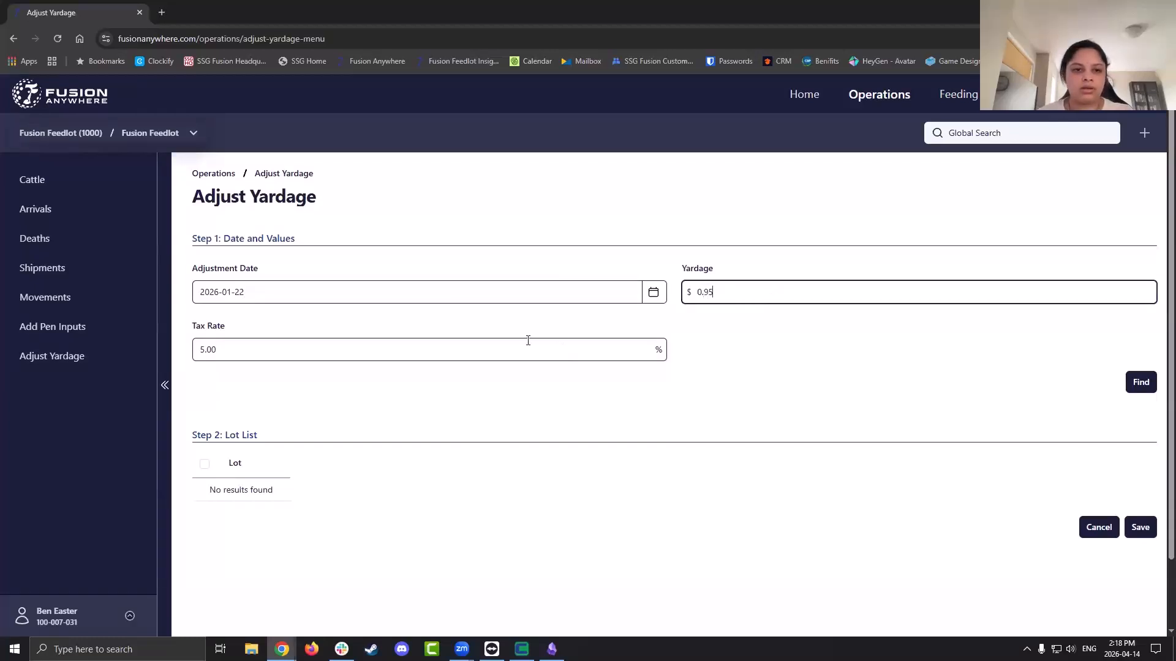
pyautogui.click(1139, 385)
# Tick only lot 4.8 Test for the yardage adjustment
pyautogui.scroll(-4, 559, 434)
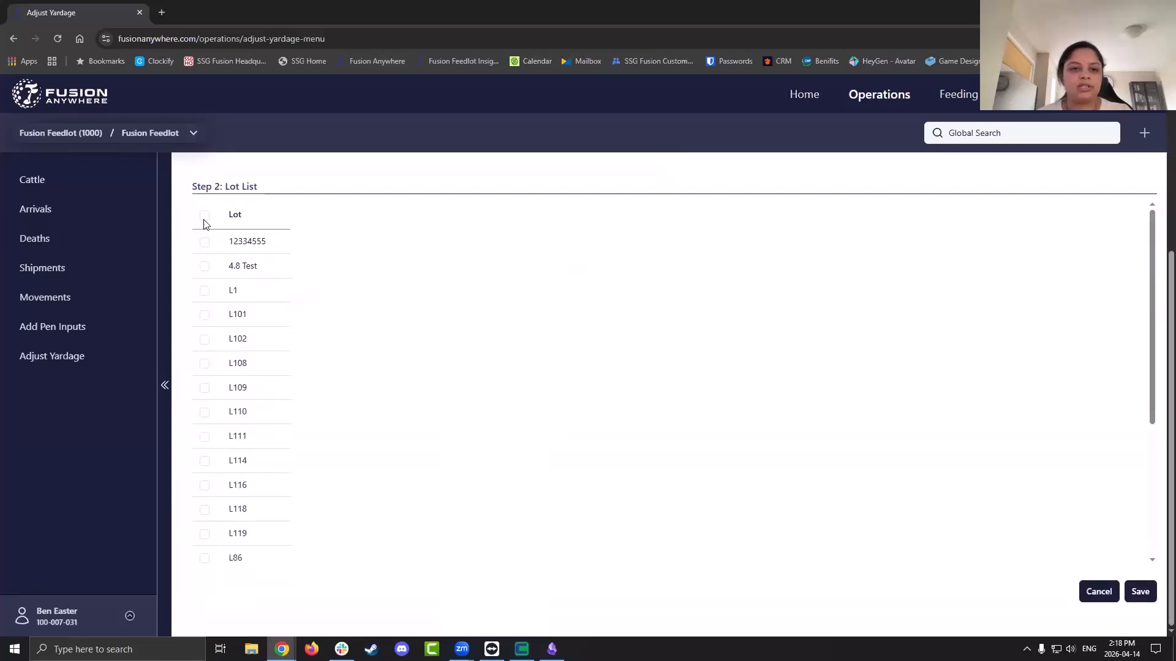
pyautogui.click(204, 216)
pyautogui.click(204, 216)
pyautogui.click(205, 242)
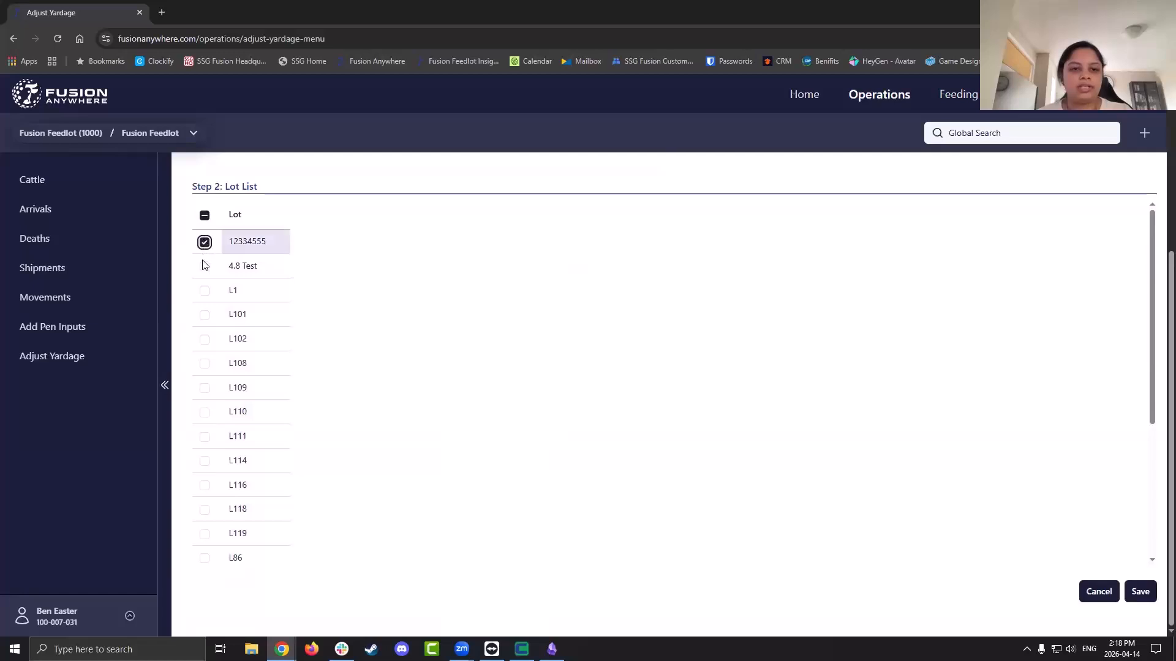
pyautogui.click(203, 267)
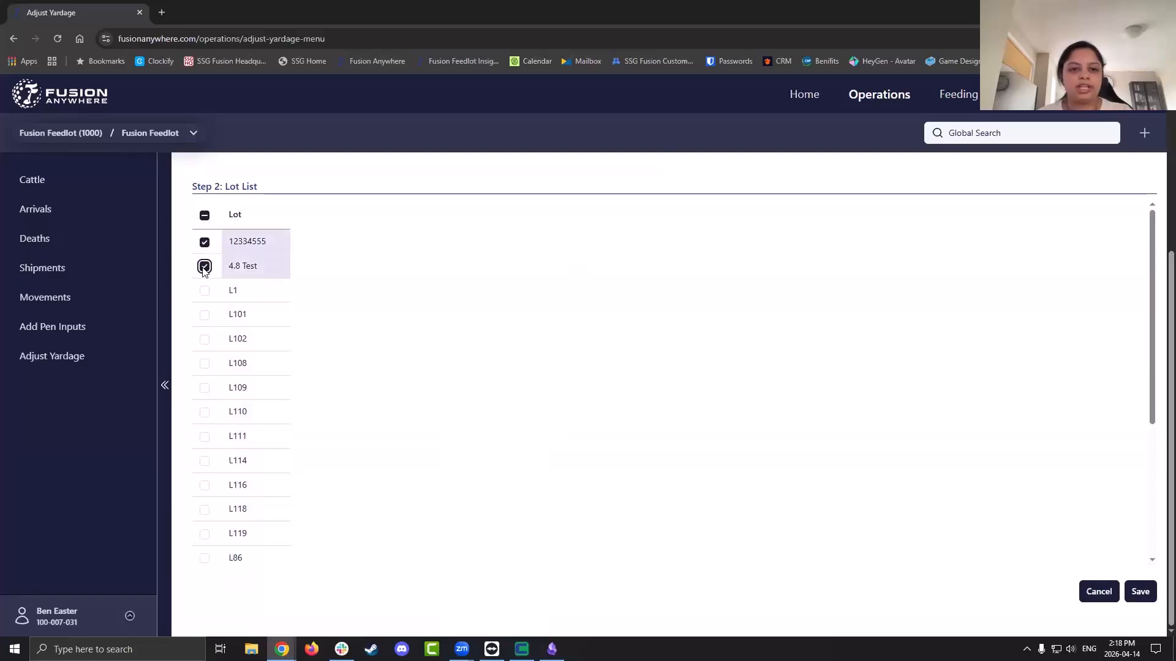
pyautogui.click(205, 243)
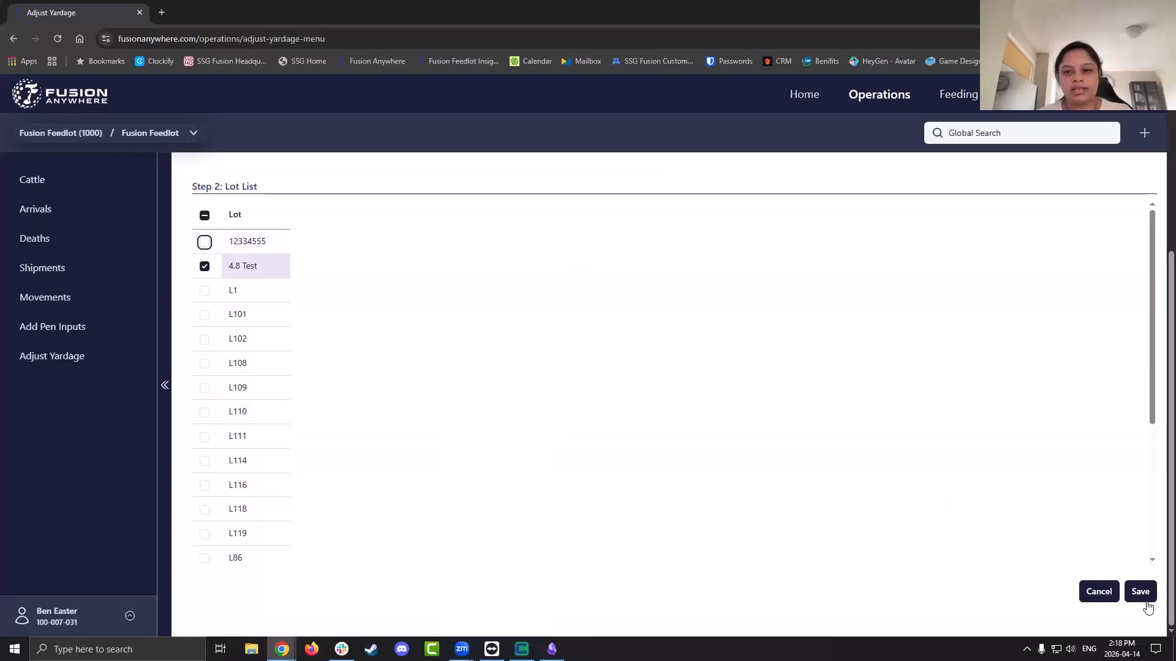
pyautogui.scroll(4, 479, 464)
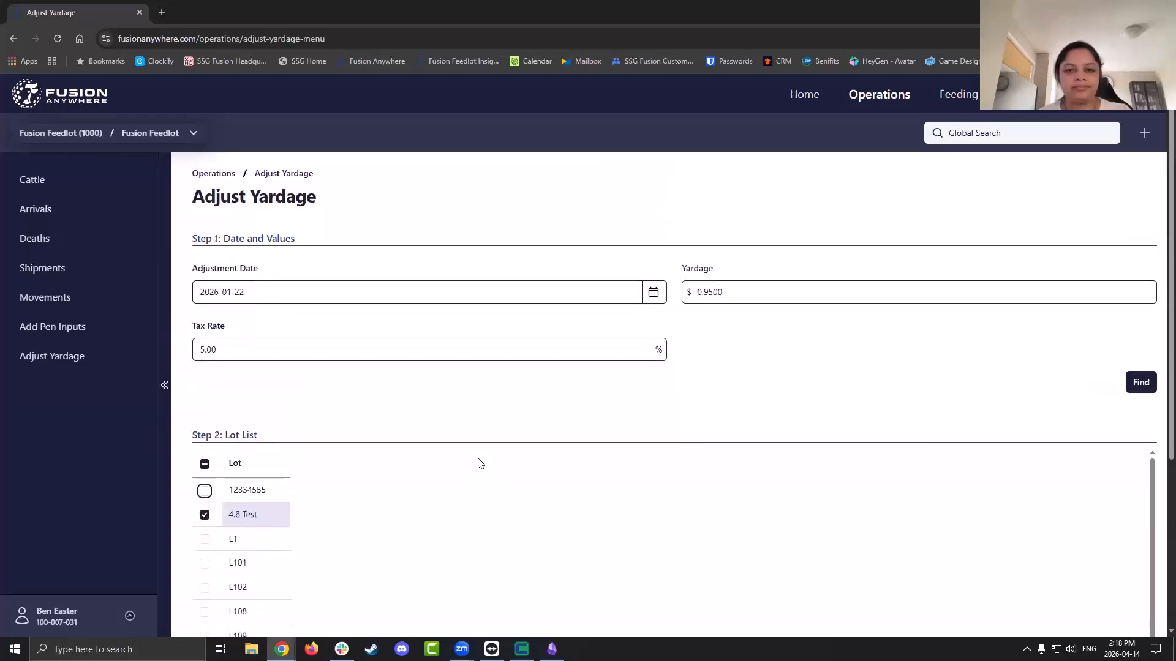
# Go to Feeding to view the Bunk Calls table
pyautogui.click(951, 103)
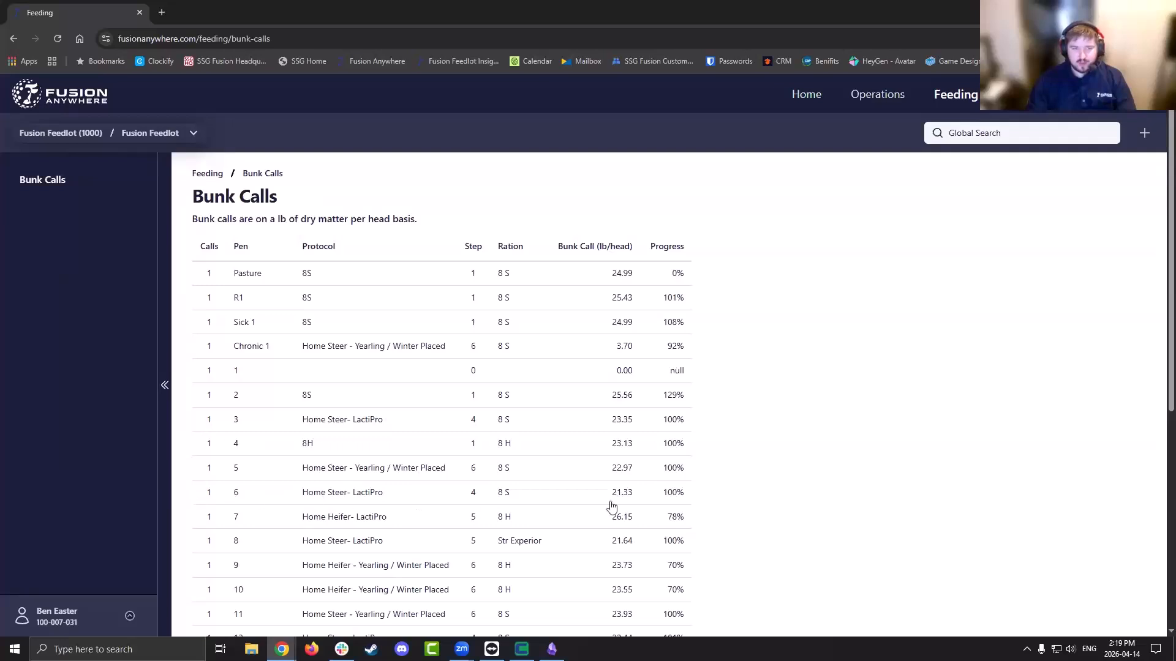
# For pen 6, choose bunk score 3: Ideal and change the bunk call from 21.33 to 19.98
pyautogui.click(274, 497)
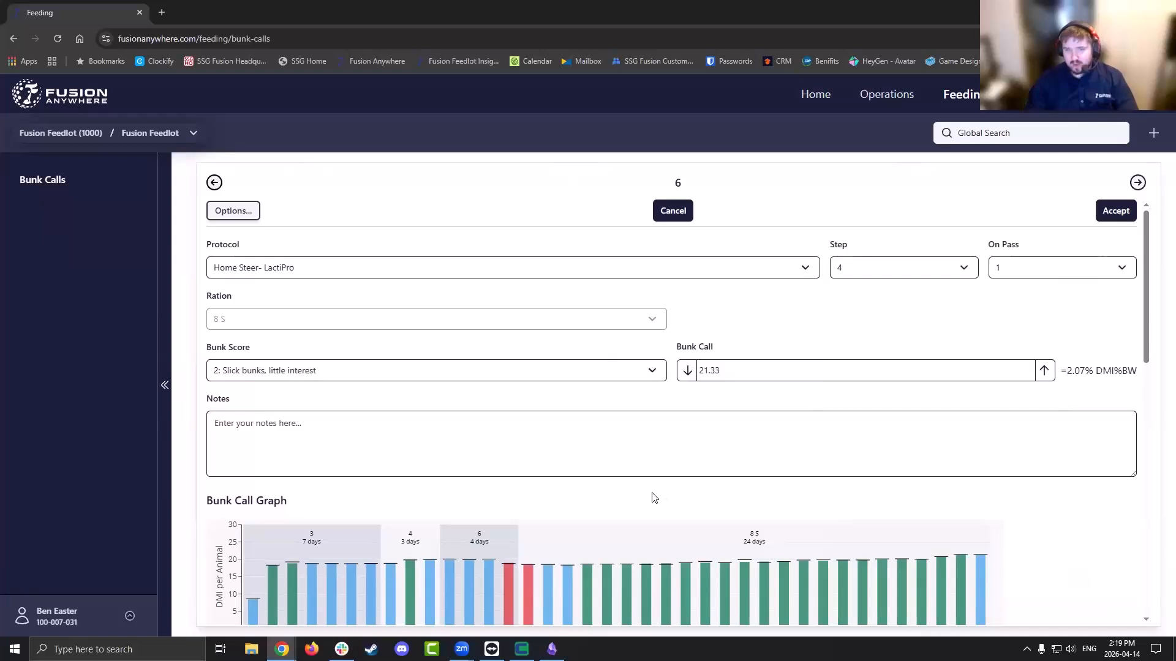
pyautogui.click(652, 379)
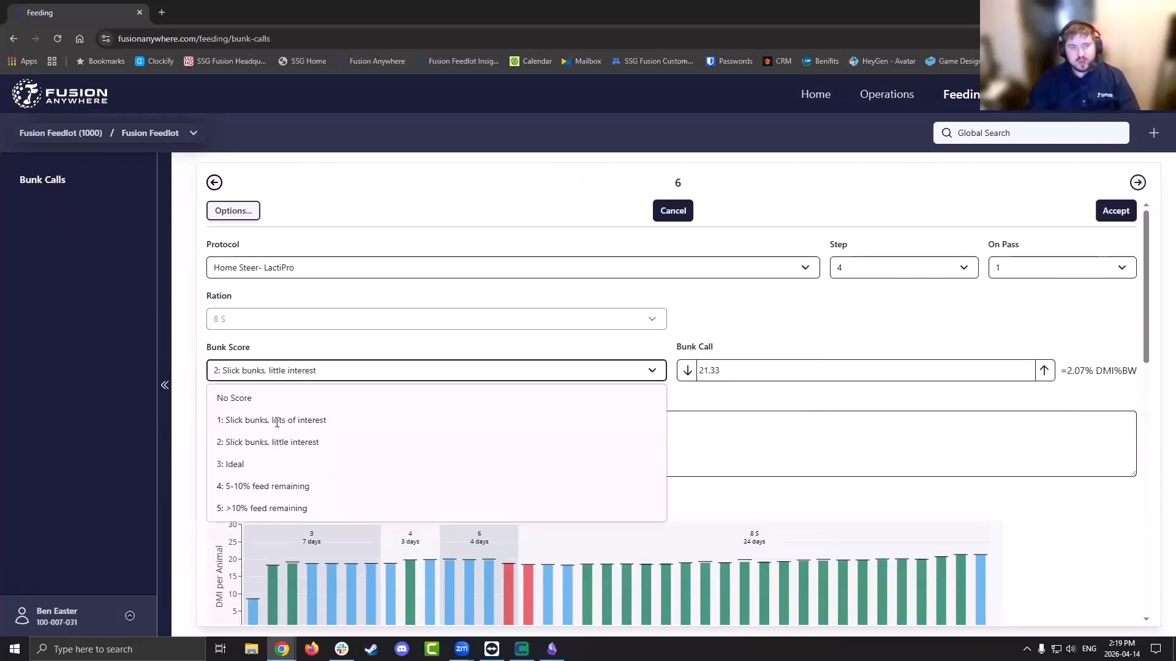
pyautogui.click(272, 466)
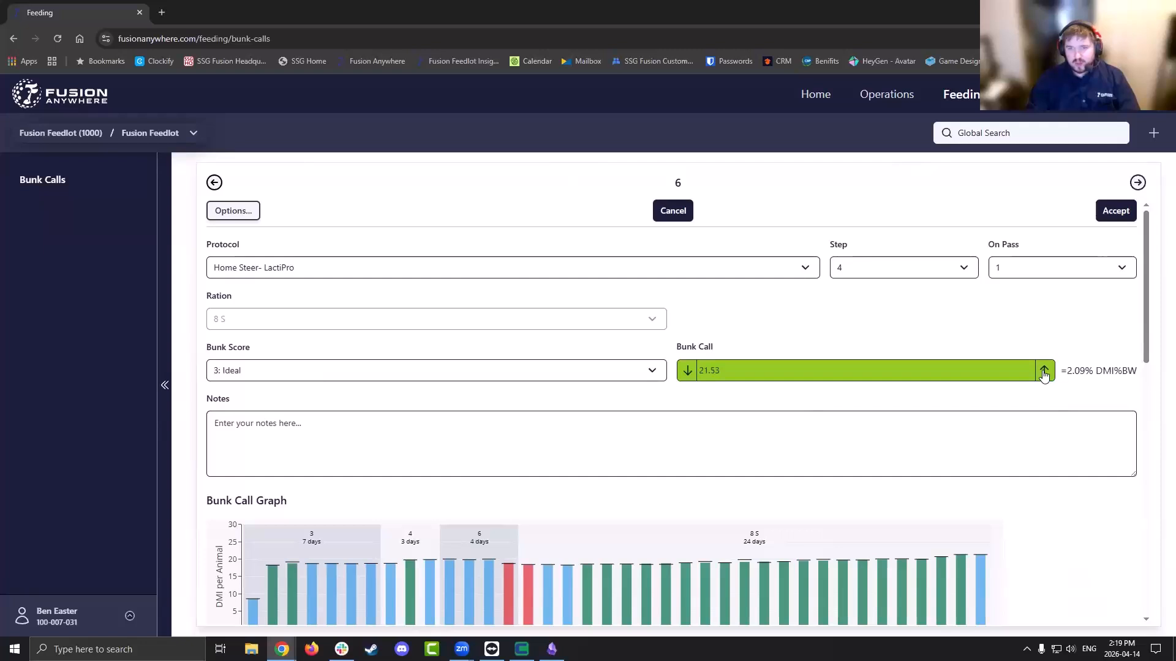
pyautogui.click(687, 371)
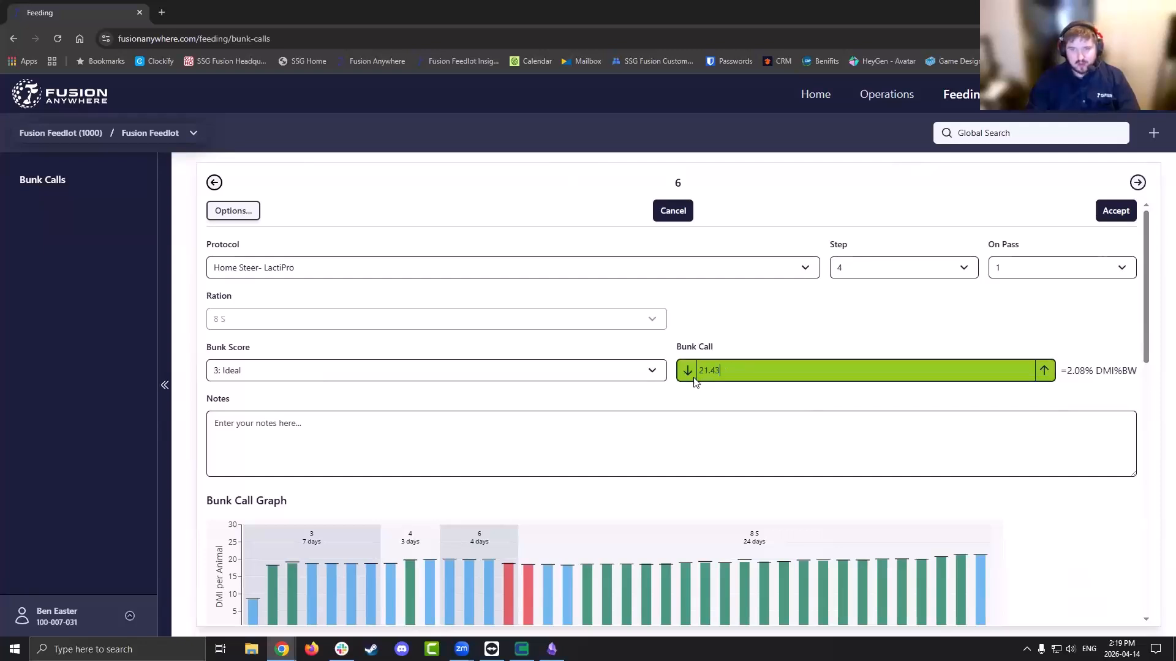
pyautogui.hotkey('ctrl', 'a')
pyautogui.write('1')
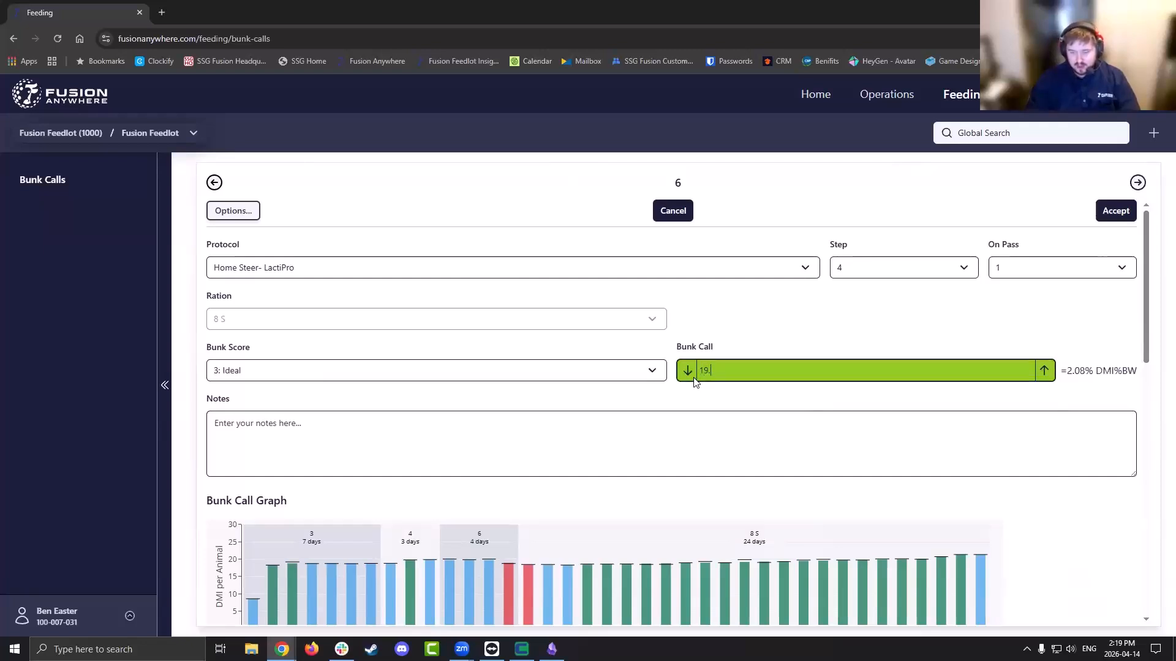
pyautogui.write('9.98')
pyautogui.press('Tab')
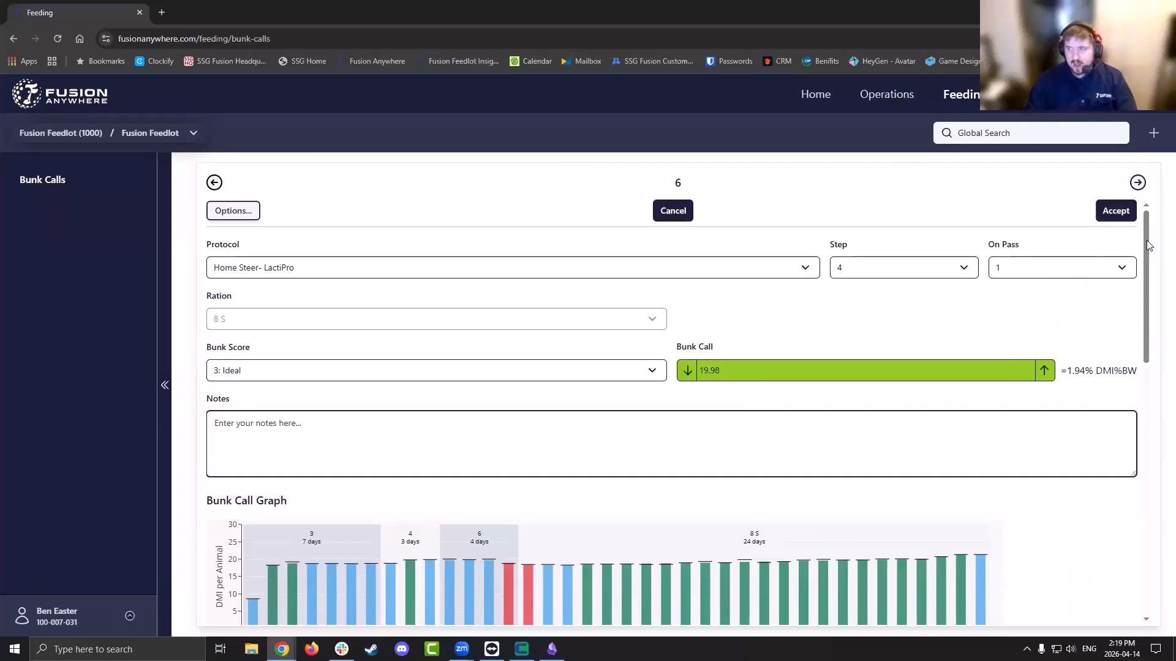
# Scroll through pen 6's bunk call form to review its fields
pyautogui.scroll(-4, 1052, 357)
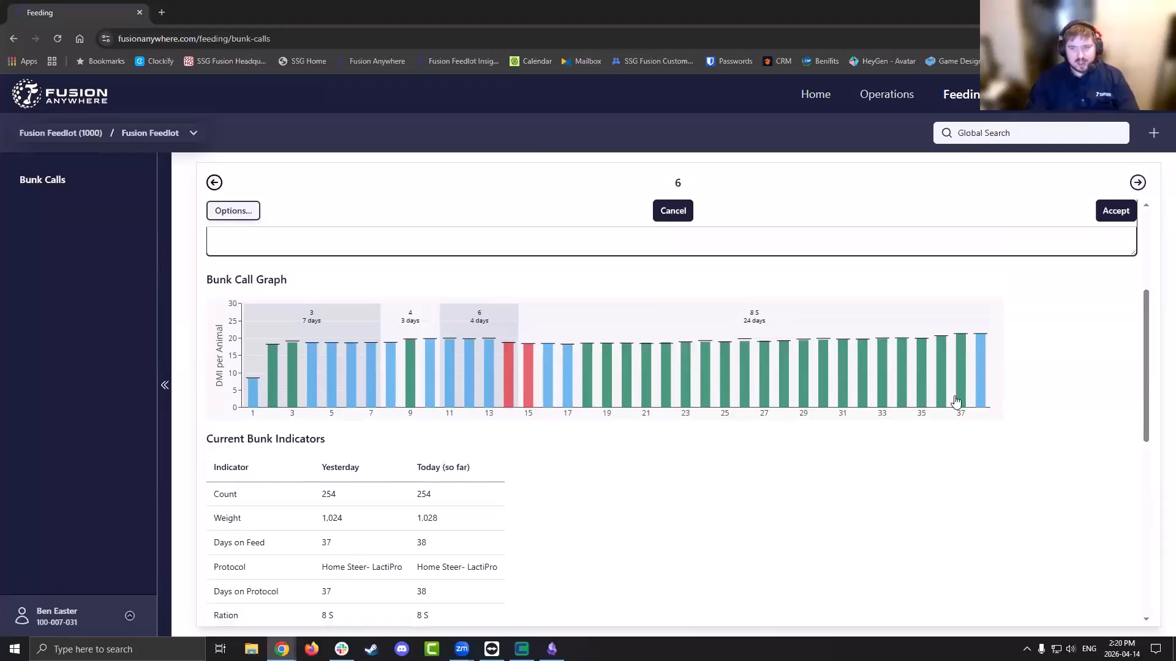
pyautogui.moveTo(922, 391)
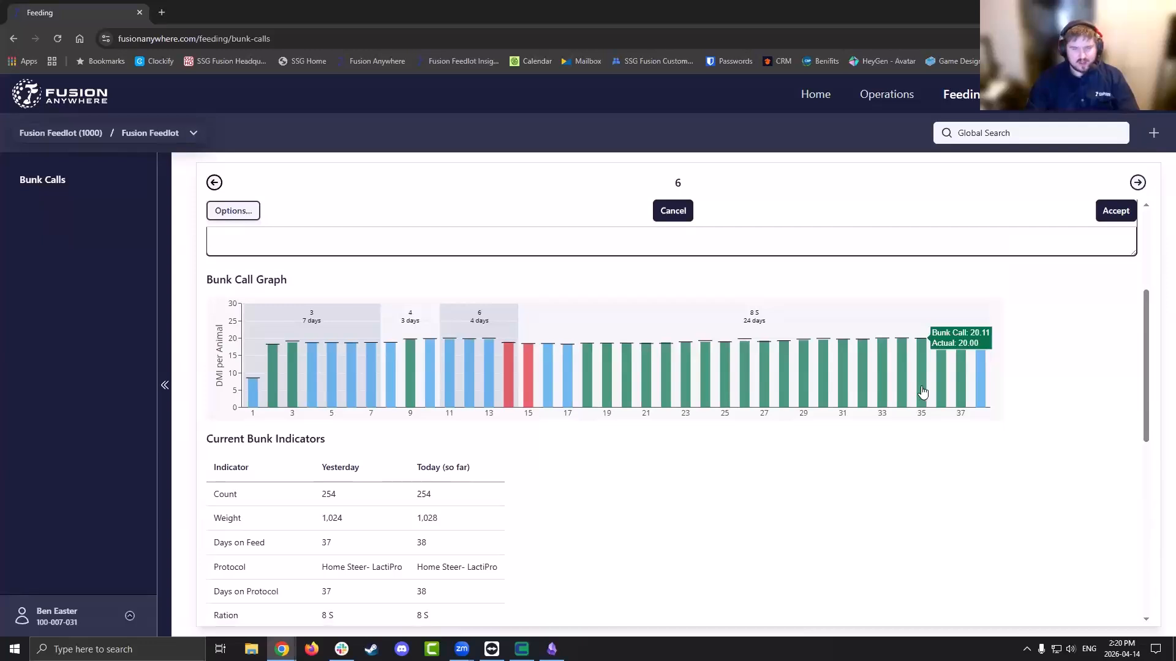
pyautogui.scroll(1, 349, 536)
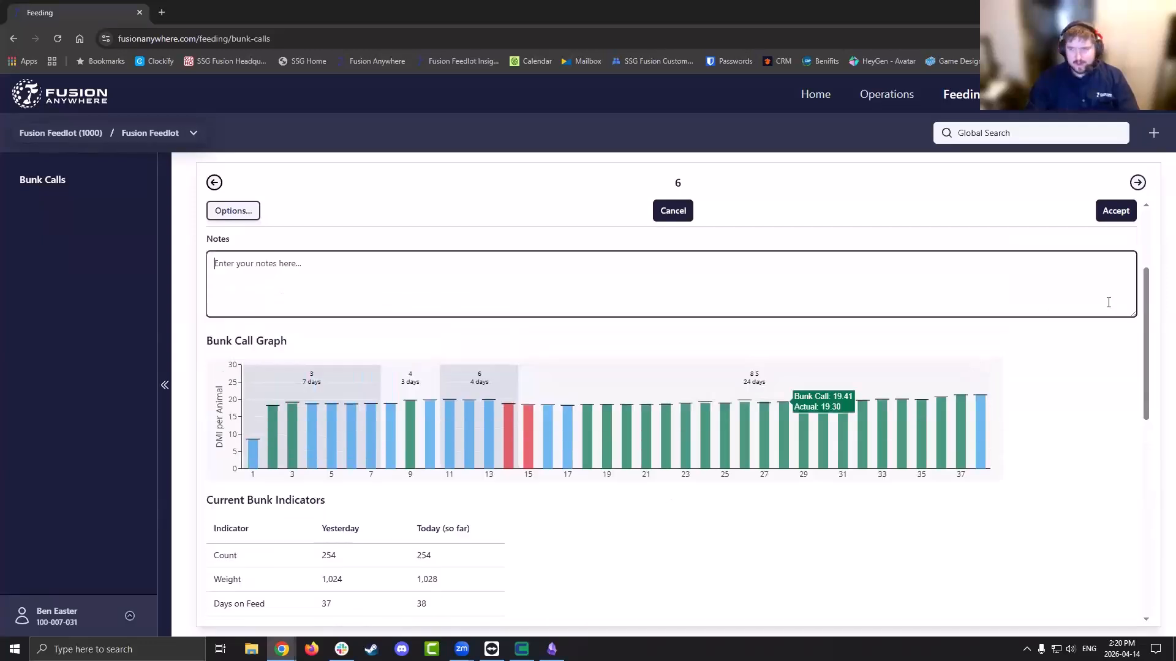
pyautogui.moveTo(1147, 323); pyautogui.dragTo(1144, 386)
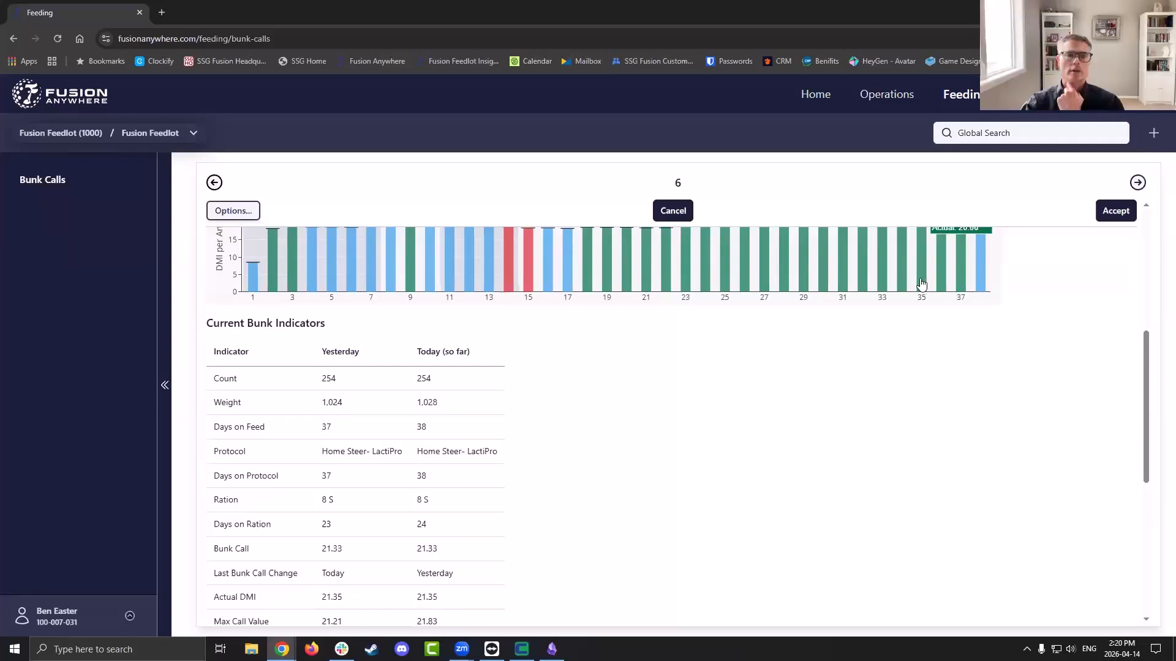
pyautogui.moveTo(1146, 388); pyautogui.dragTo(1149, 536)
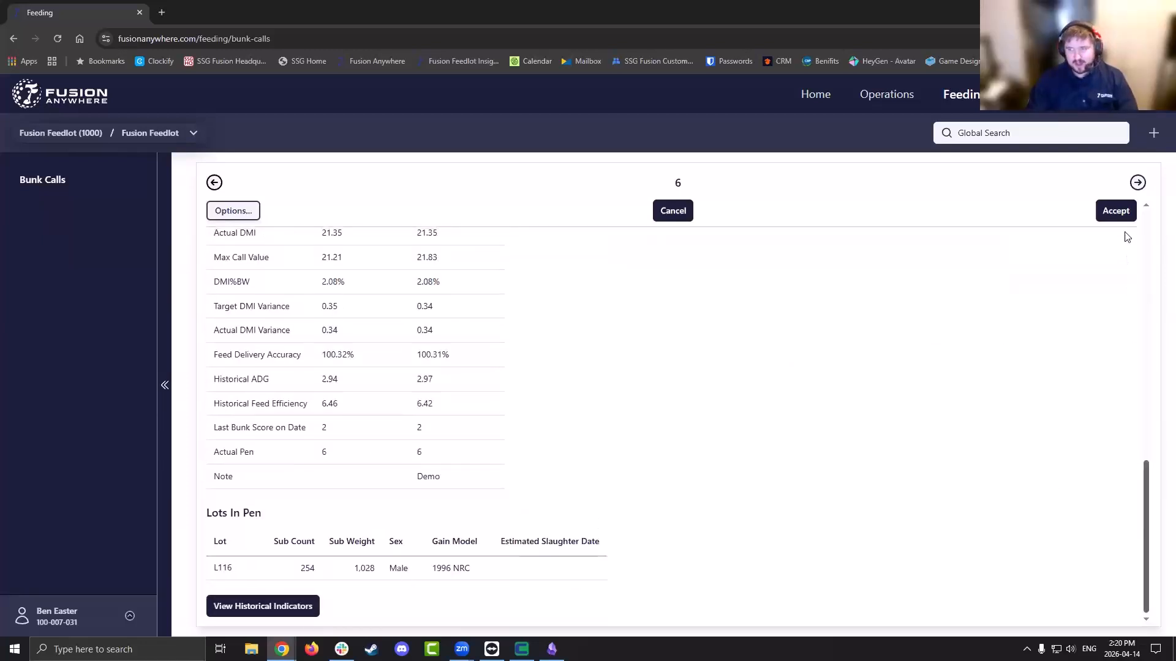
pyautogui.scroll(10, 1130, 306)
pyautogui.scroll(-3, 1130, 316)
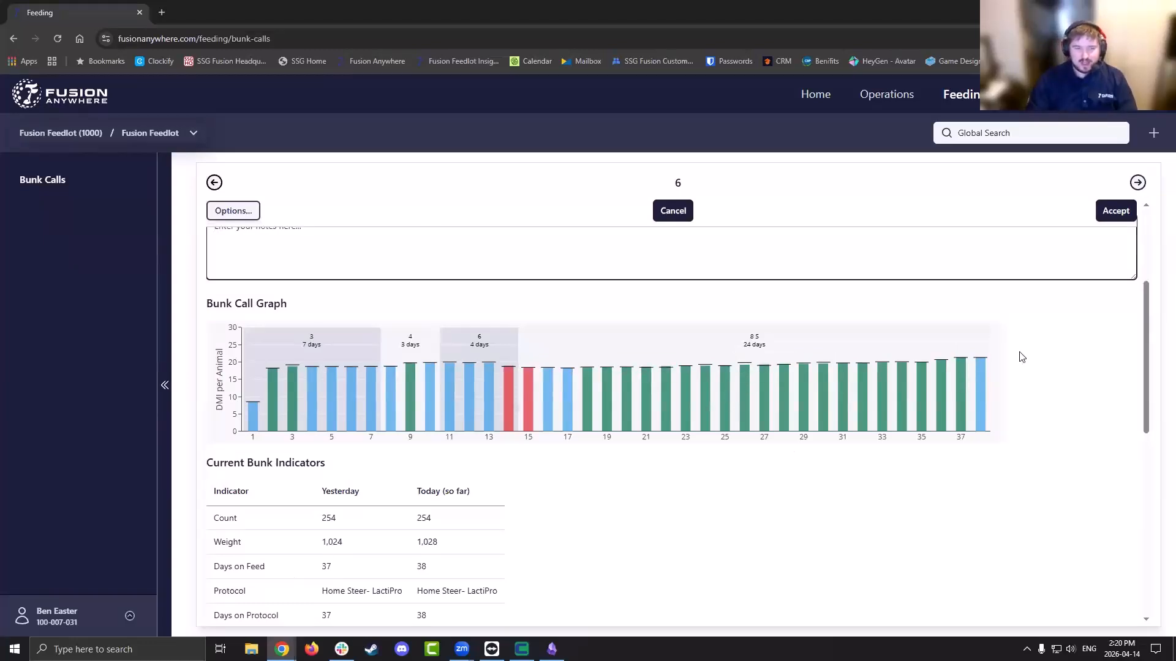
pyautogui.scroll(-3, 209, 406)
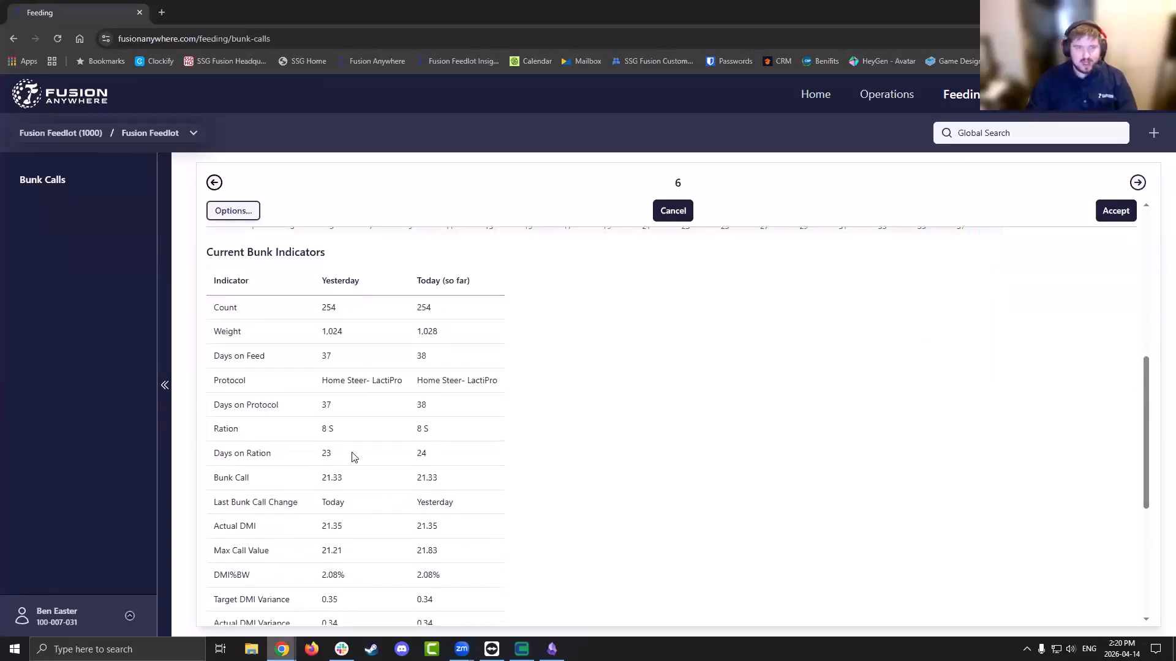
pyautogui.scroll(-5, 1139, 558)
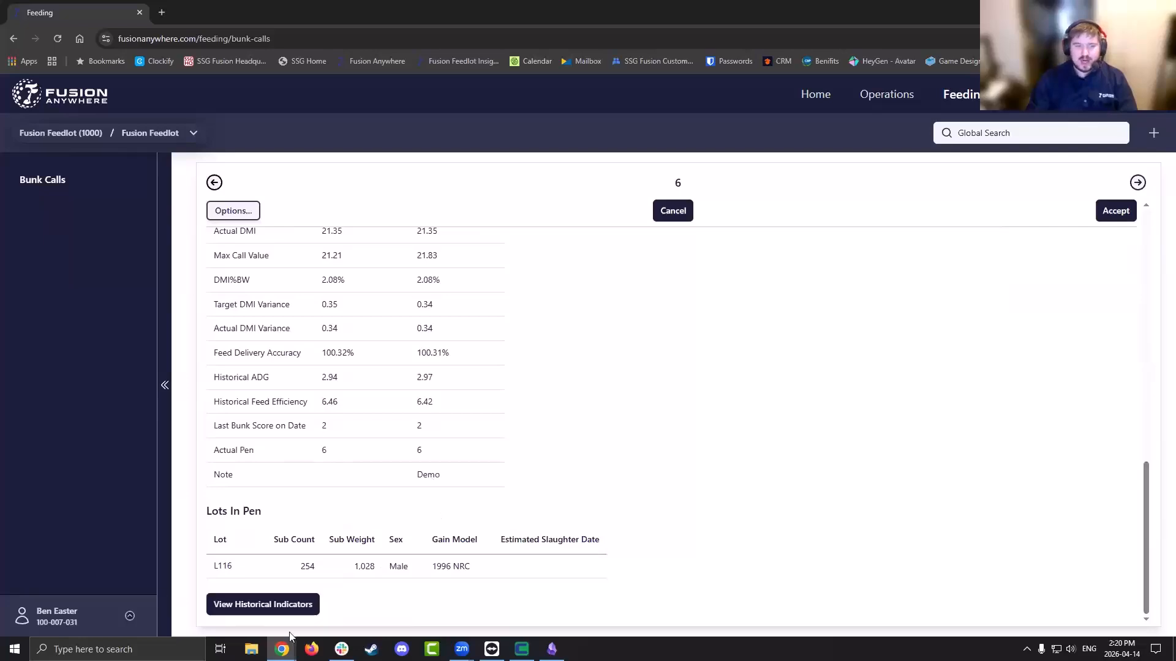
# Show historical indicators and scroll the daily history back to 2025-12-16
pyautogui.click(260, 606)
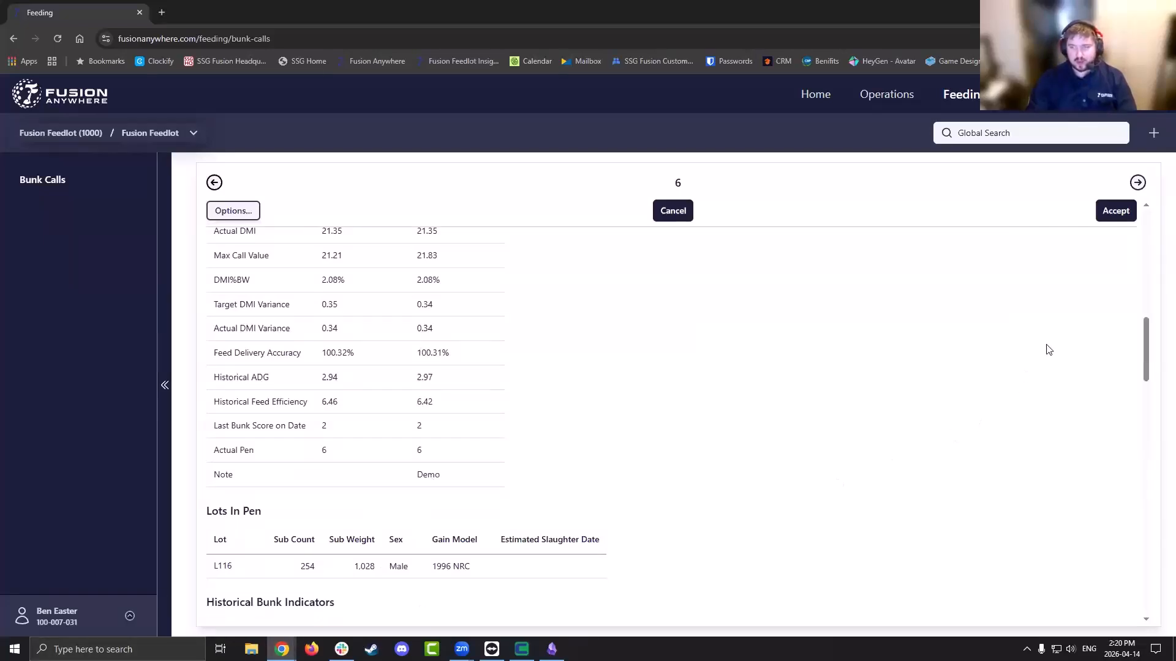
pyautogui.moveTo(1145, 349); pyautogui.dragTo(1144, 409)
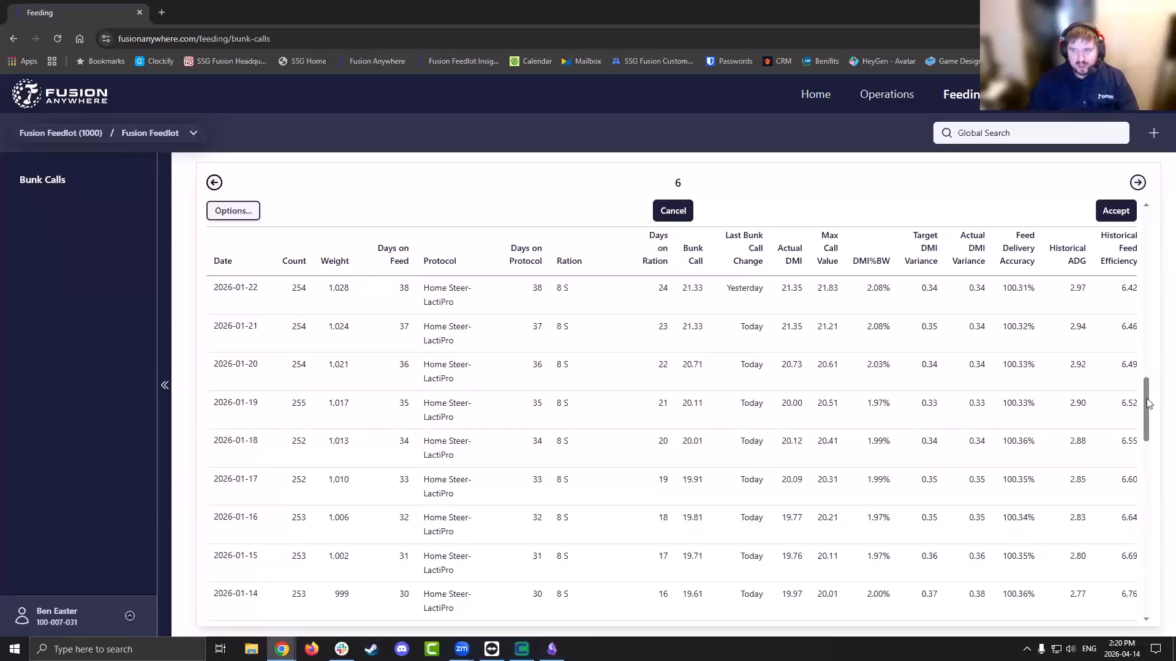
pyautogui.moveTo(1144, 413); pyautogui.dragTo(1143, 421)
pyautogui.moveTo(1142, 437); pyautogui.dragTo(1140, 589)
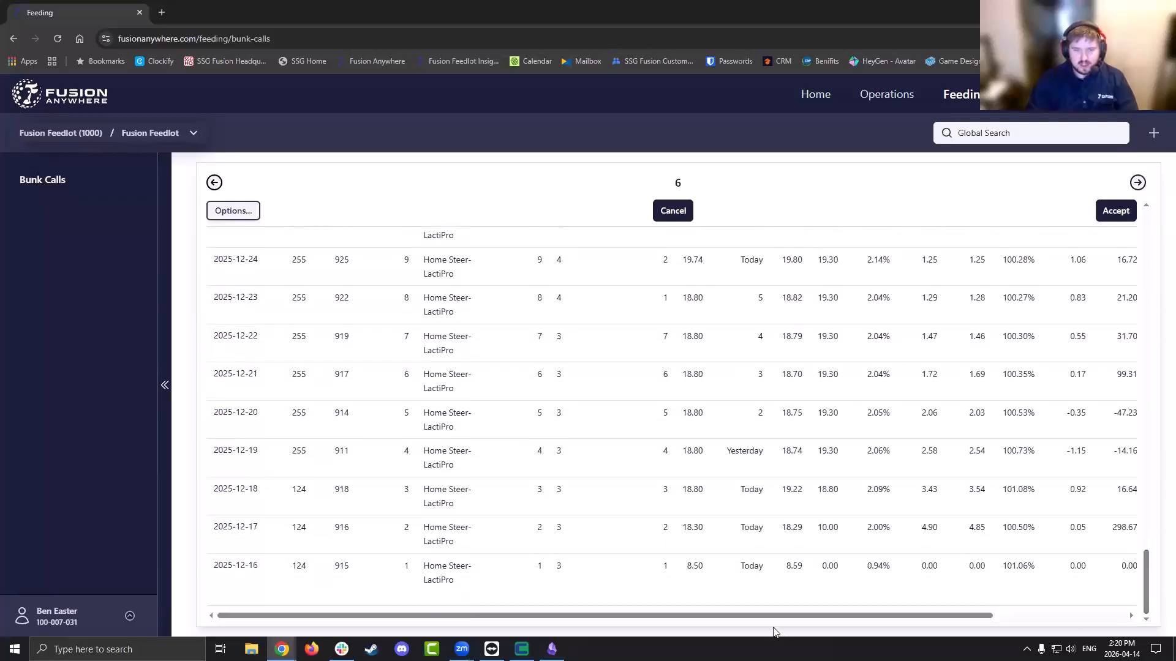
pyautogui.moveTo(750, 618)
pyautogui.mouseDown()
pyautogui.moveTo(952, 615)
pyautogui.moveTo(743, 625)
pyautogui.mouseUp()
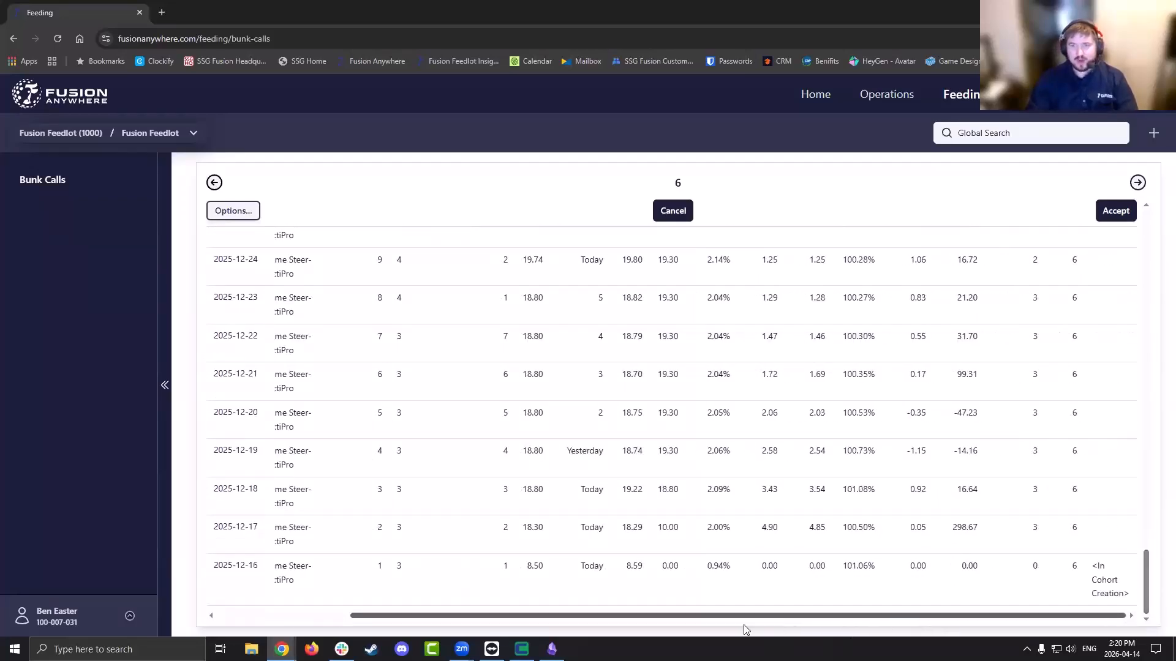
pyautogui.moveTo(1147, 581); pyautogui.dragTo(1131, 245)
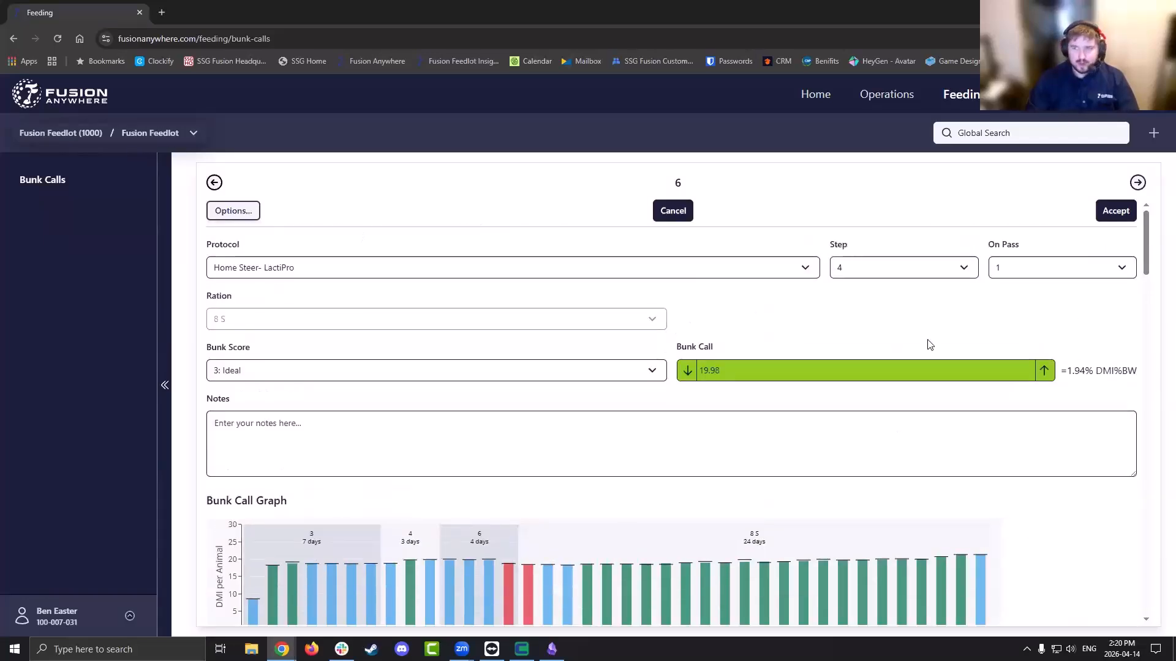
# Save pen 6's bunk call of 19.98 and move on to the next pen's bunk call
pyautogui.click(1122, 211)
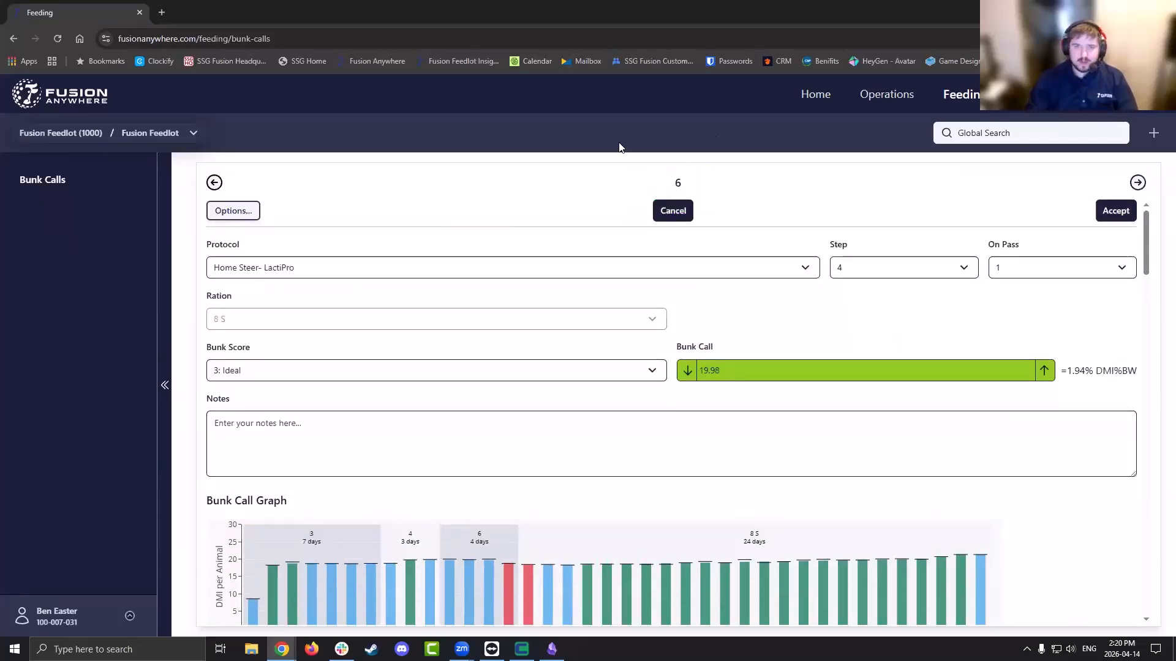
pyautogui.click(660, 215)
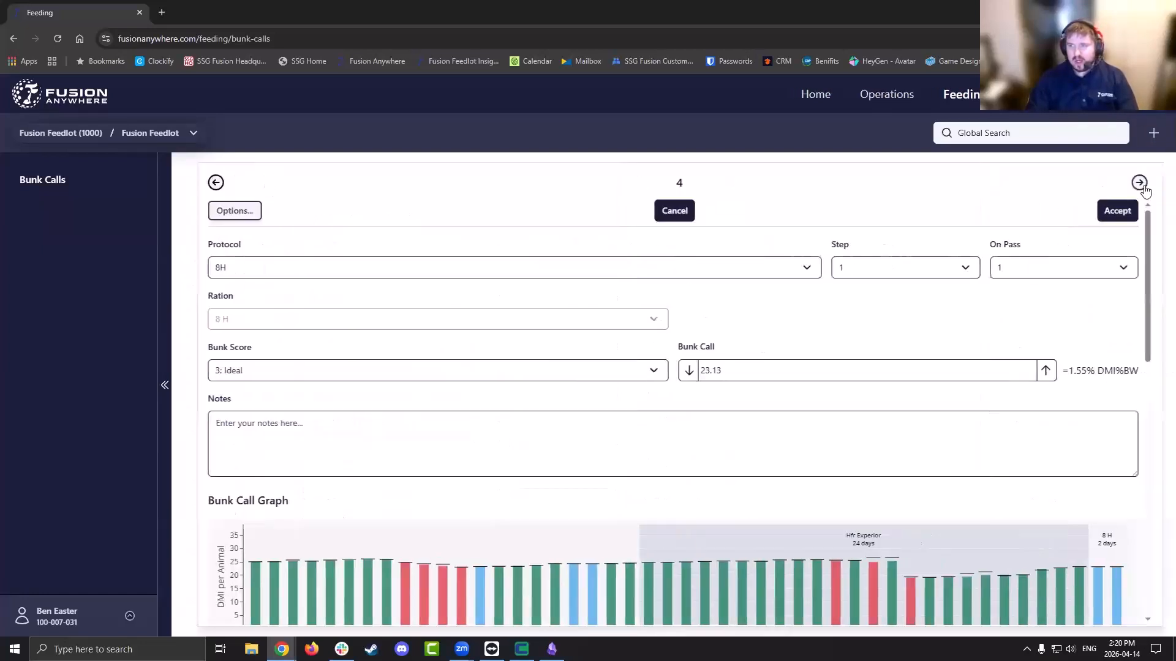
pyautogui.click(1137, 185)
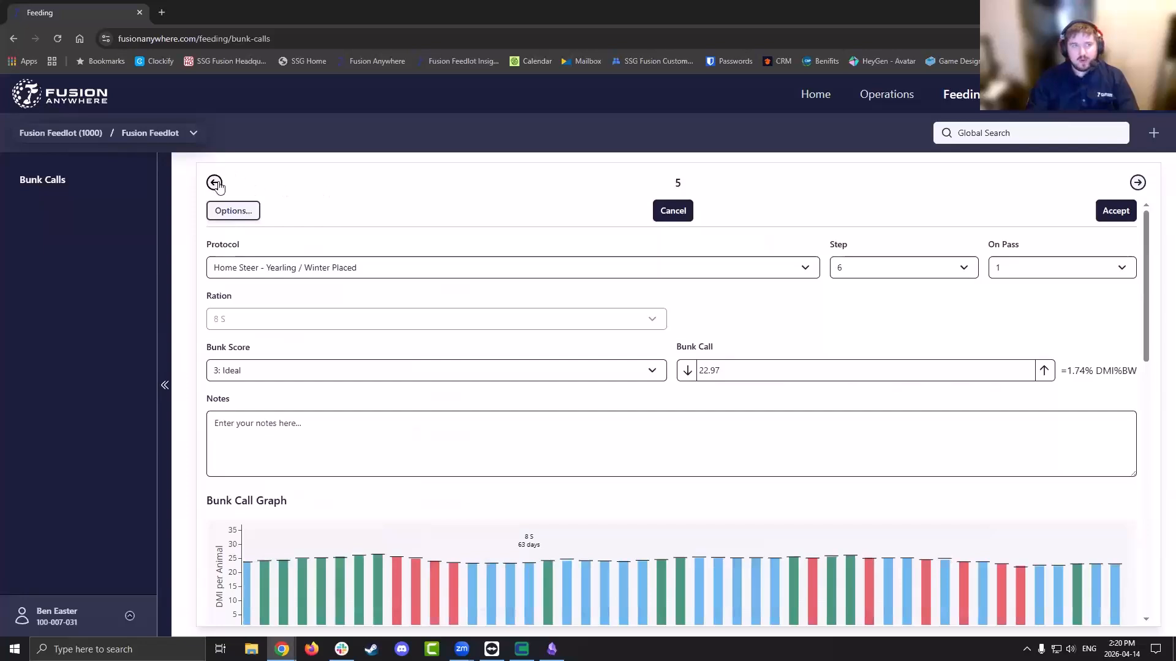
# Review pen 4's actual versus suggested bunk call values, then go to Animals > Pen Checking
pyautogui.click(215, 183)
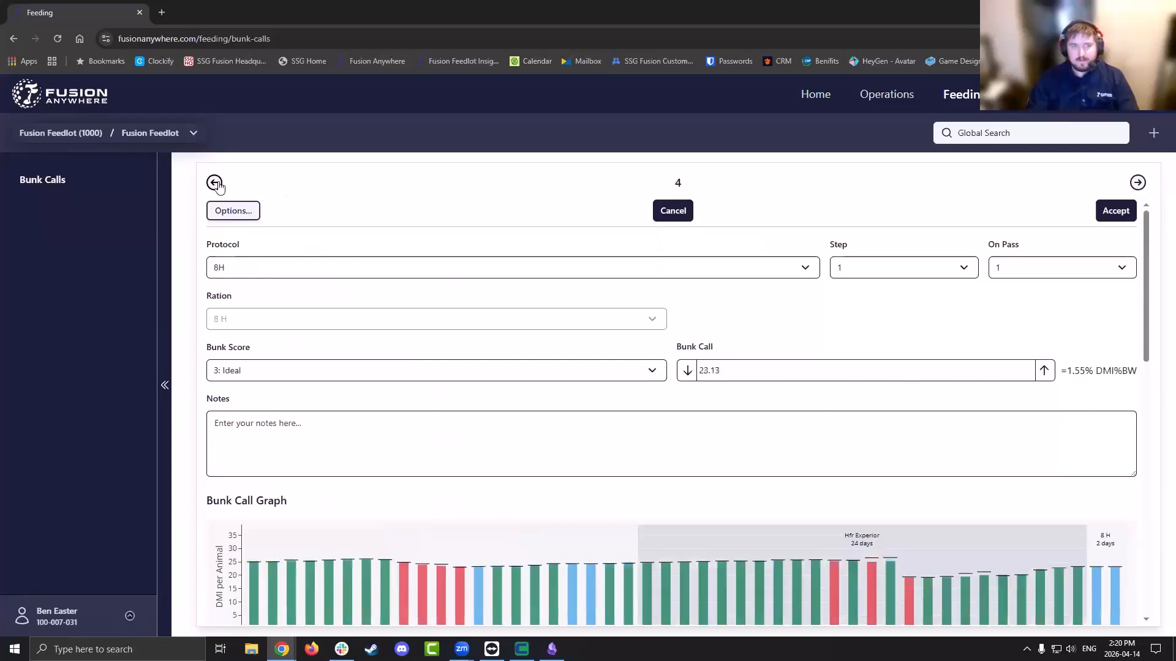
pyautogui.click(256, 214)
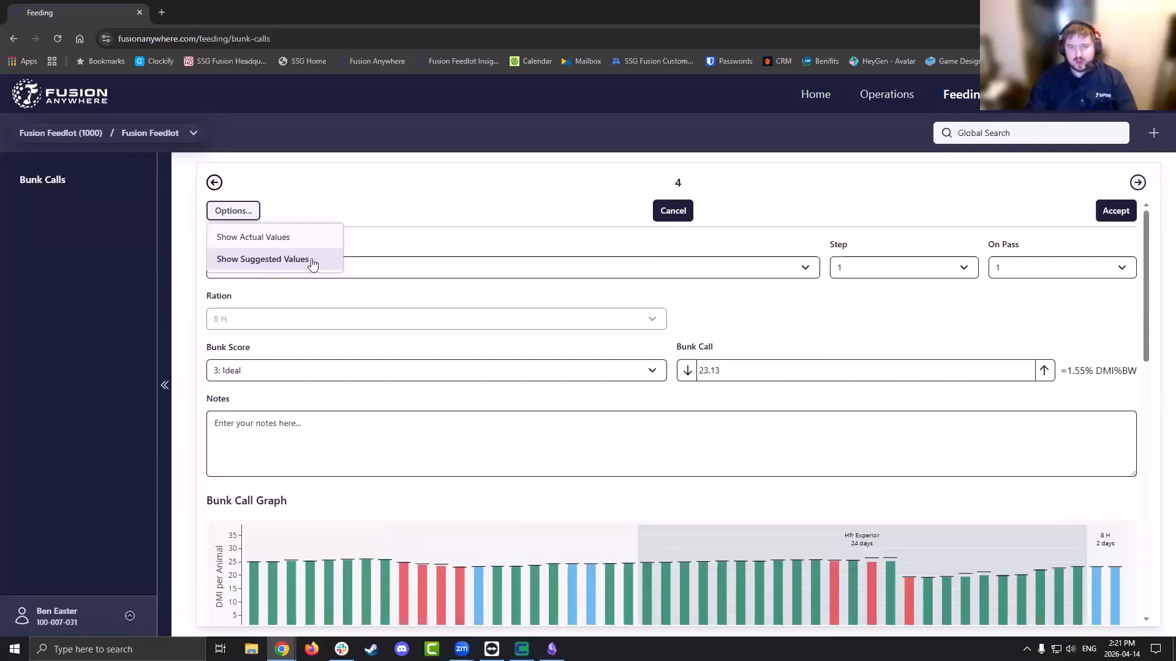
pyautogui.click(362, 243)
pyautogui.click(233, 210)
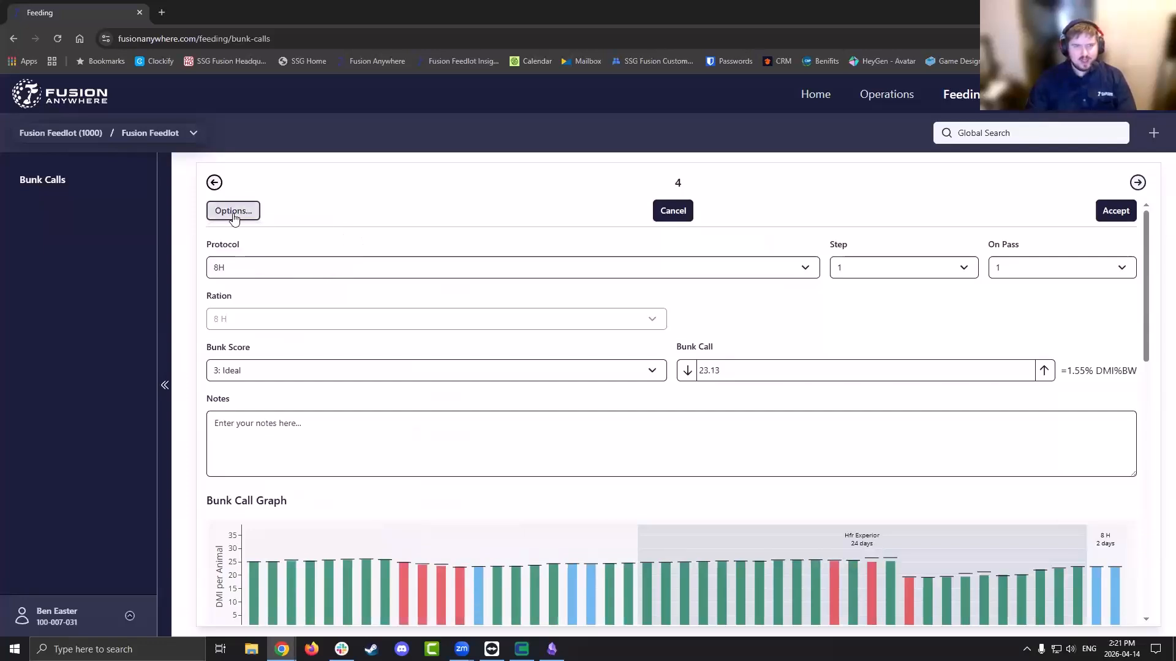
pyautogui.click(472, 260)
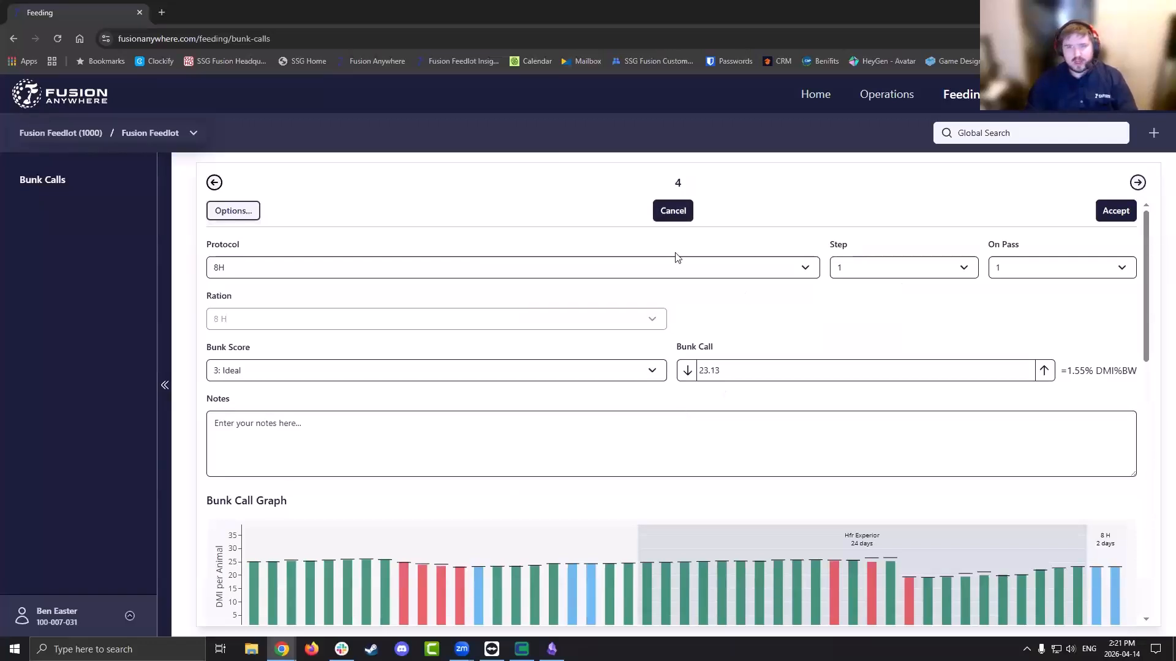
pyautogui.click(681, 218)
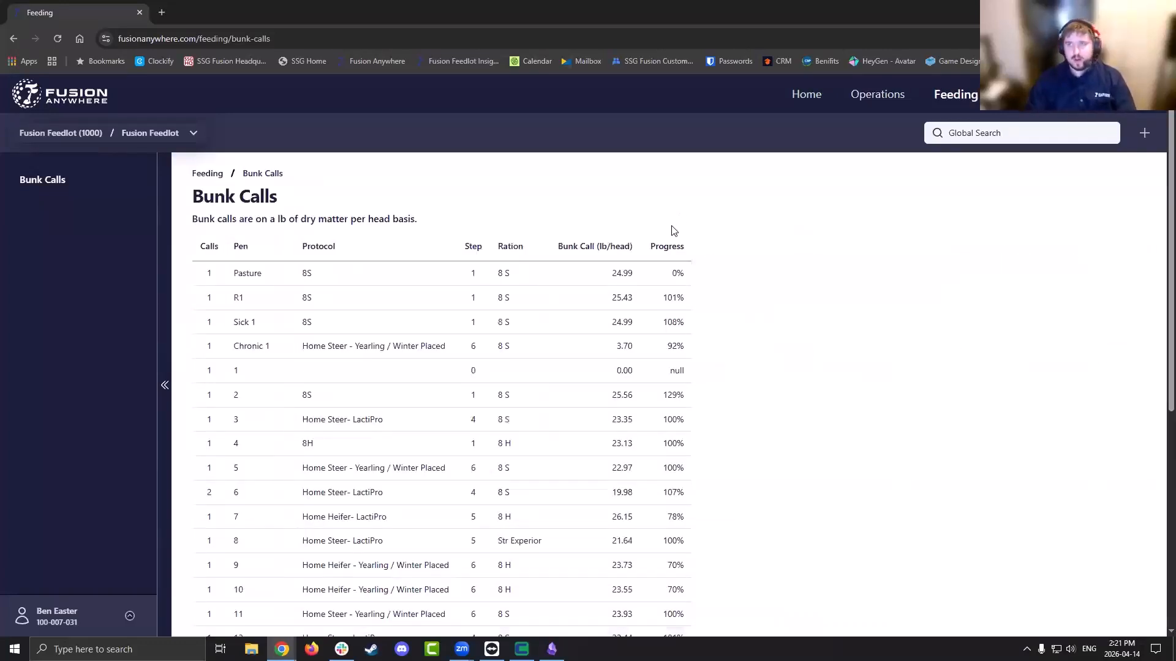
pyautogui.click(56, 181)
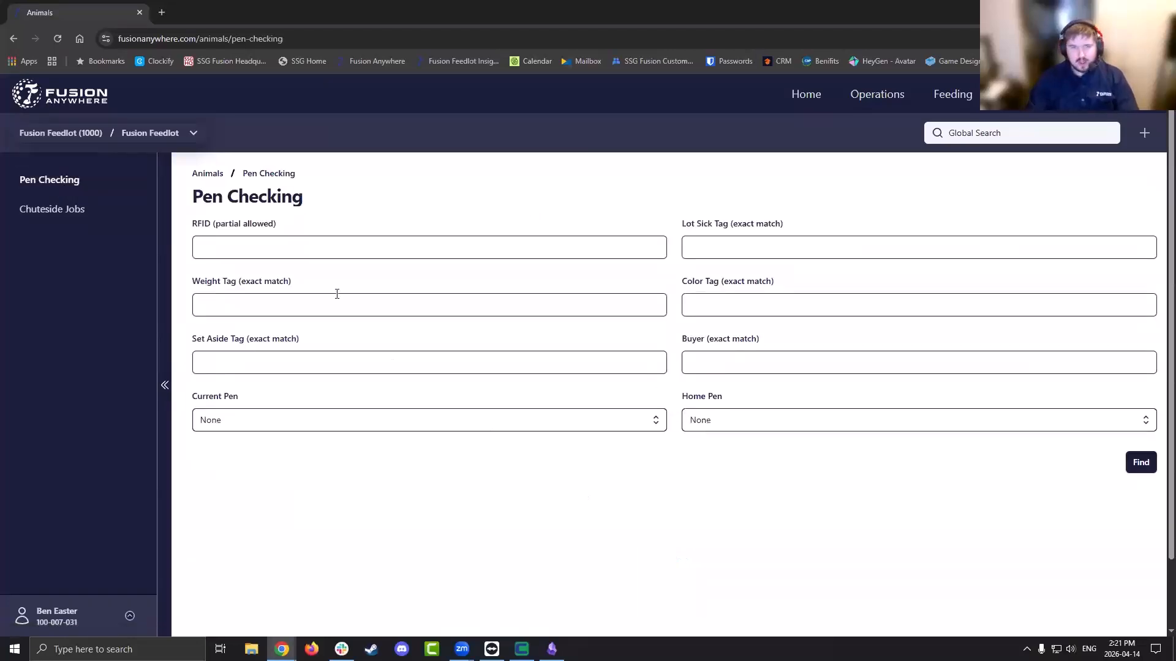
# Search Pen Checking for RFID 1785 and open the Fusion Anywhere Test / No Notch synopsis
pyautogui.click(355, 252)
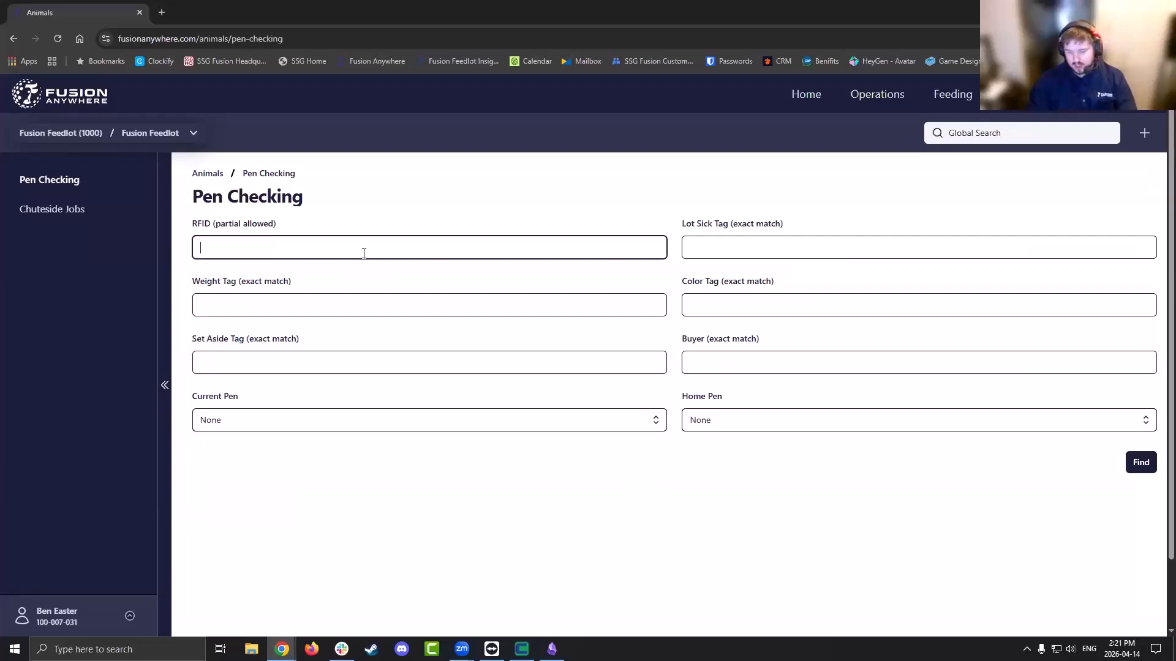
pyautogui.press('Tab')
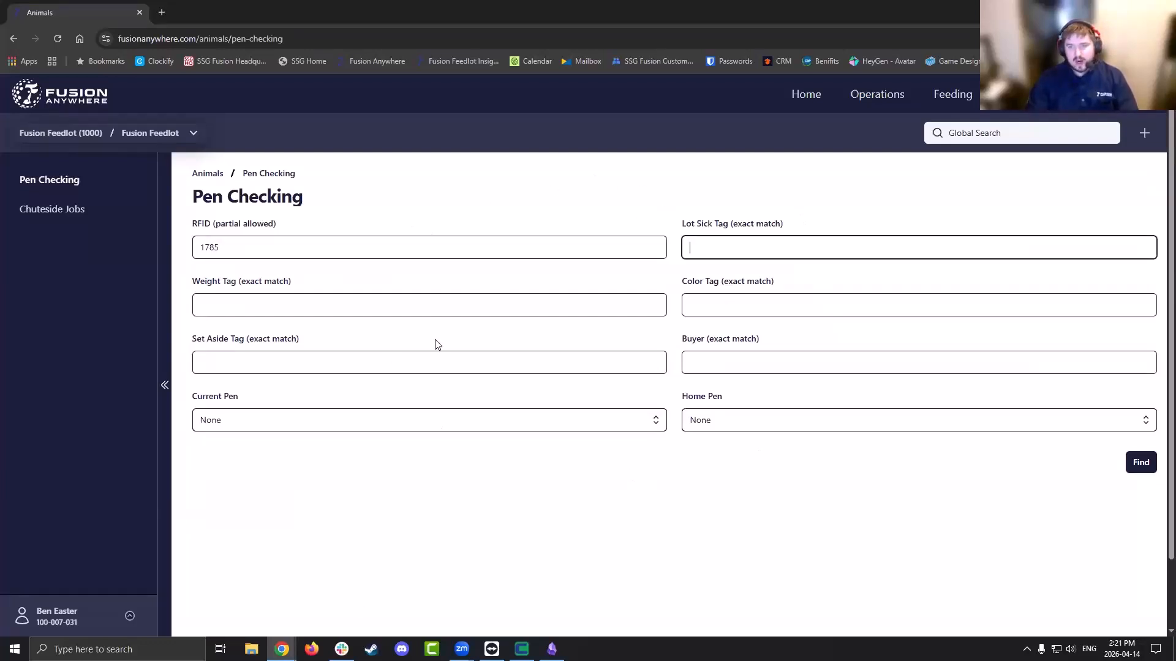
pyautogui.click(1131, 466)
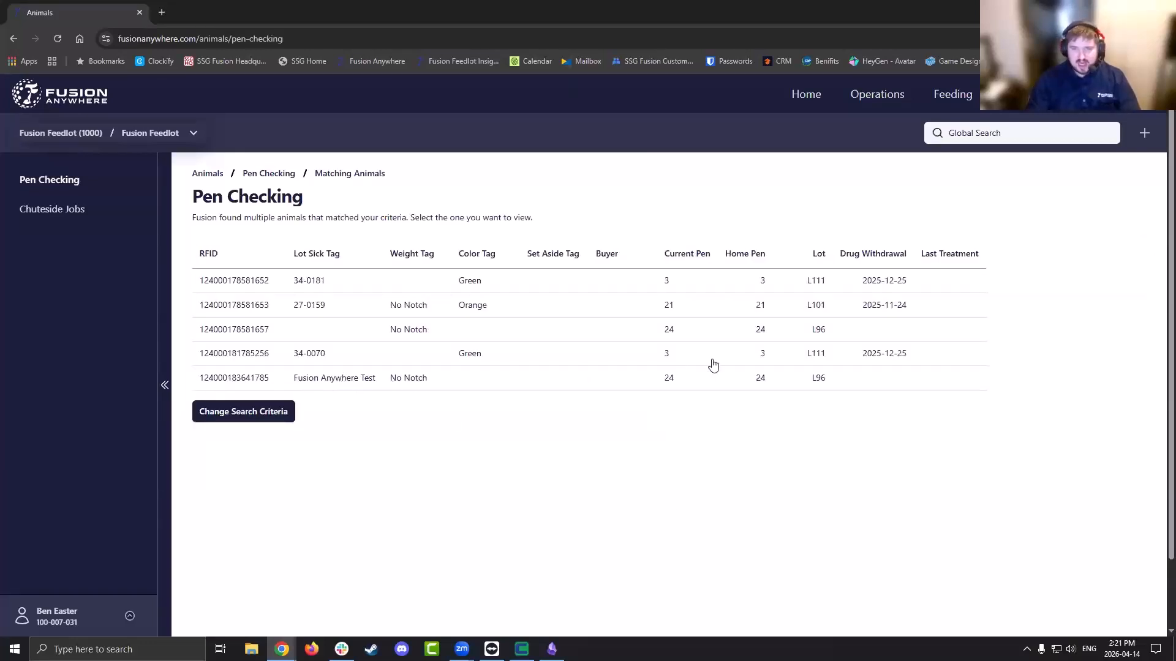
pyautogui.click(256, 386)
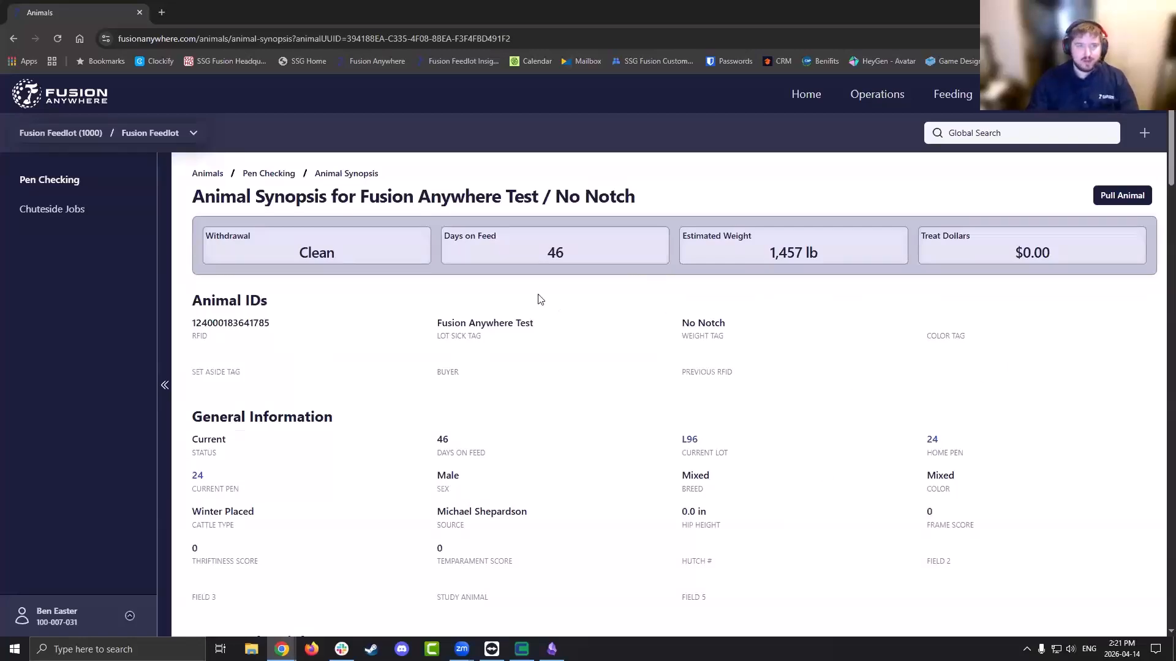
pyautogui.moveTo(1159, 153)
pyautogui.mouseDown()
pyautogui.moveTo(1157, 609)
pyautogui.moveTo(1144, 141)
pyautogui.mouseUp()
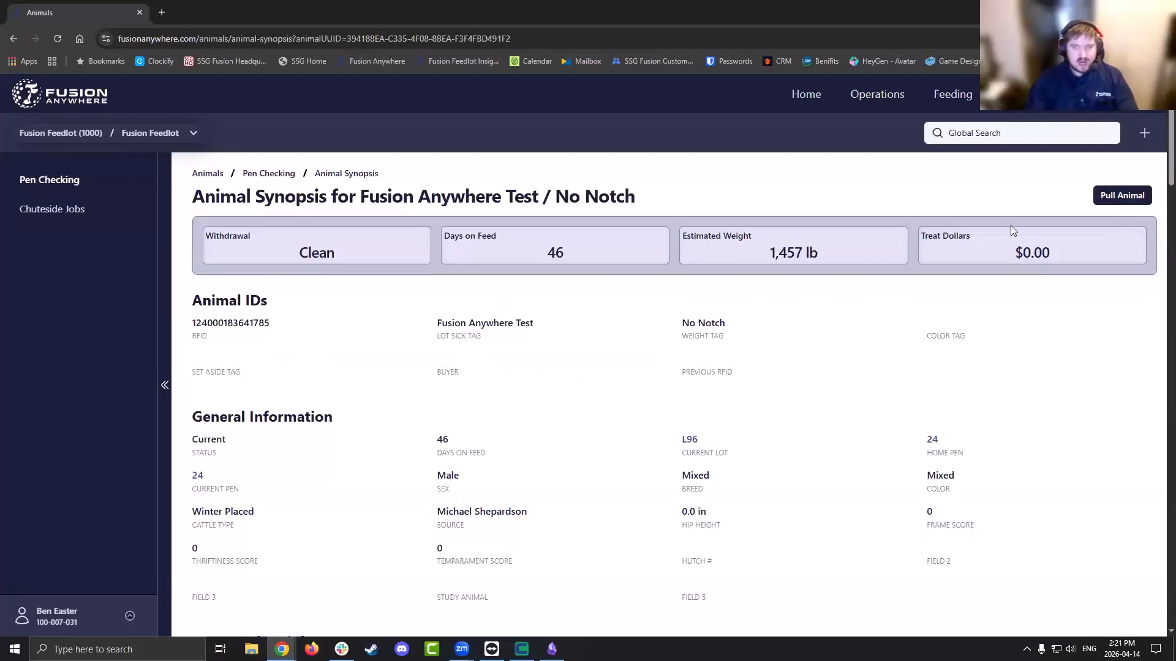
# Pull the animal with suggested diagnosis BRD and the note 'Breathing heavy'
pyautogui.click(1120, 195)
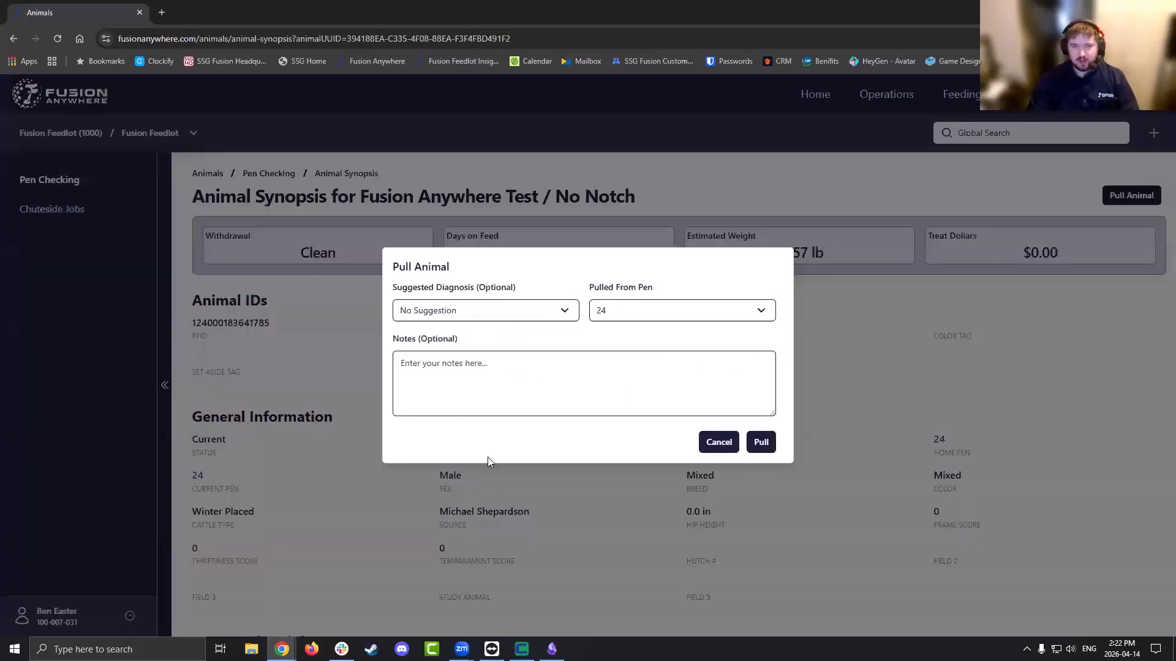
pyautogui.click(538, 318)
pyautogui.scroll(-3, 436, 404)
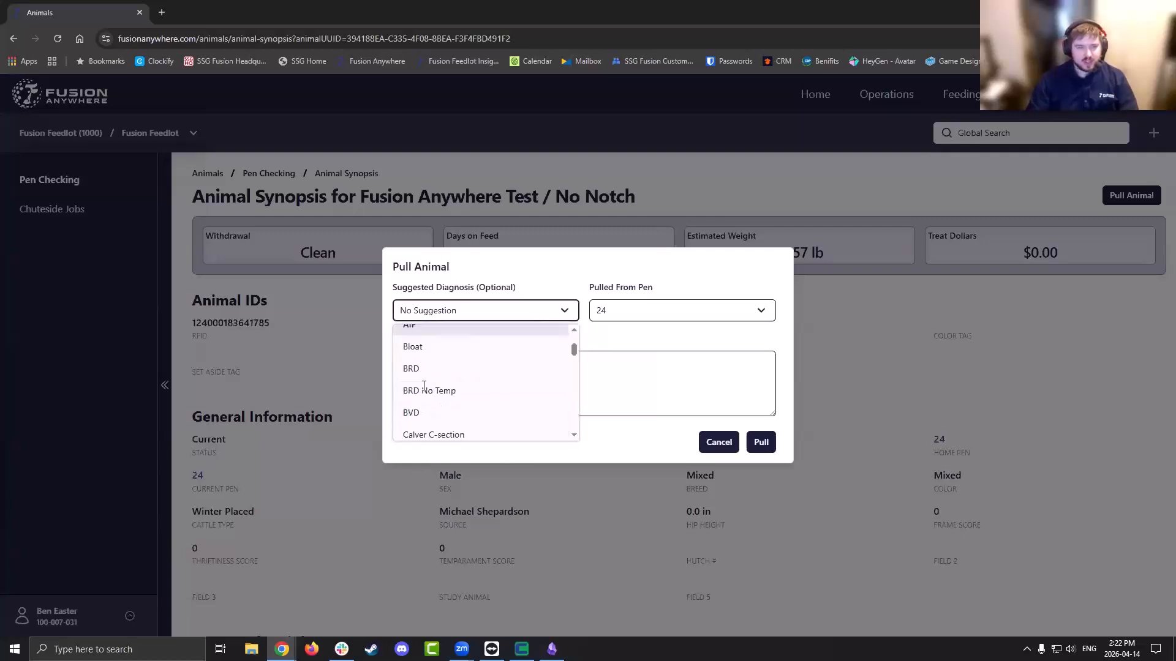
pyautogui.click(423, 338)
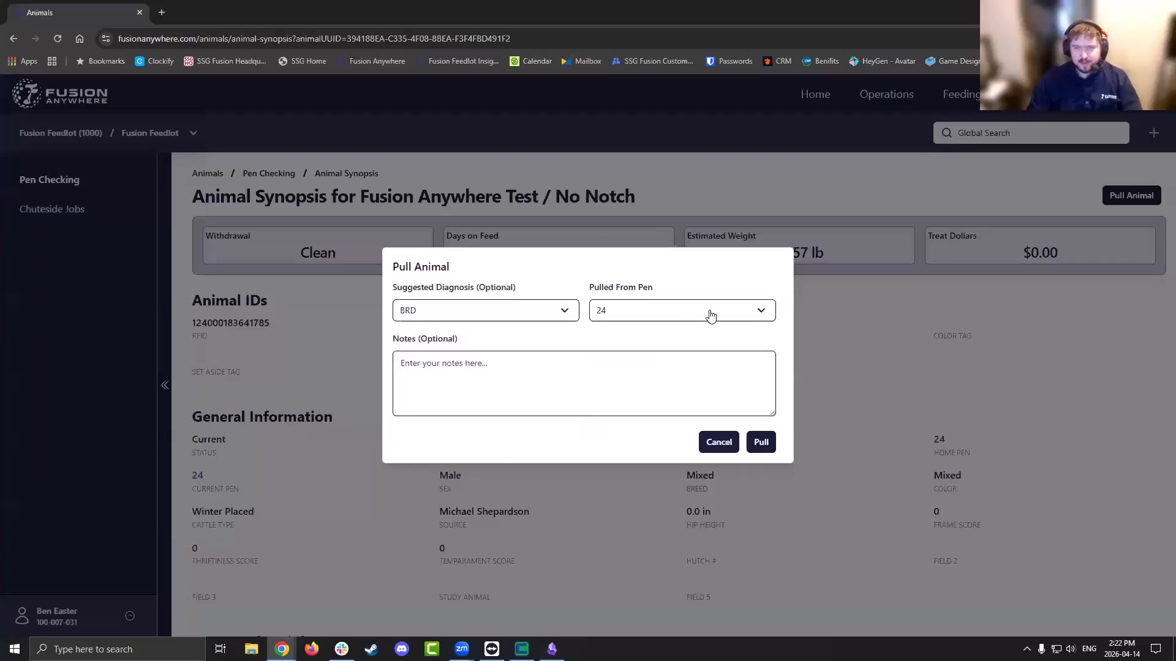
pyautogui.click(658, 390)
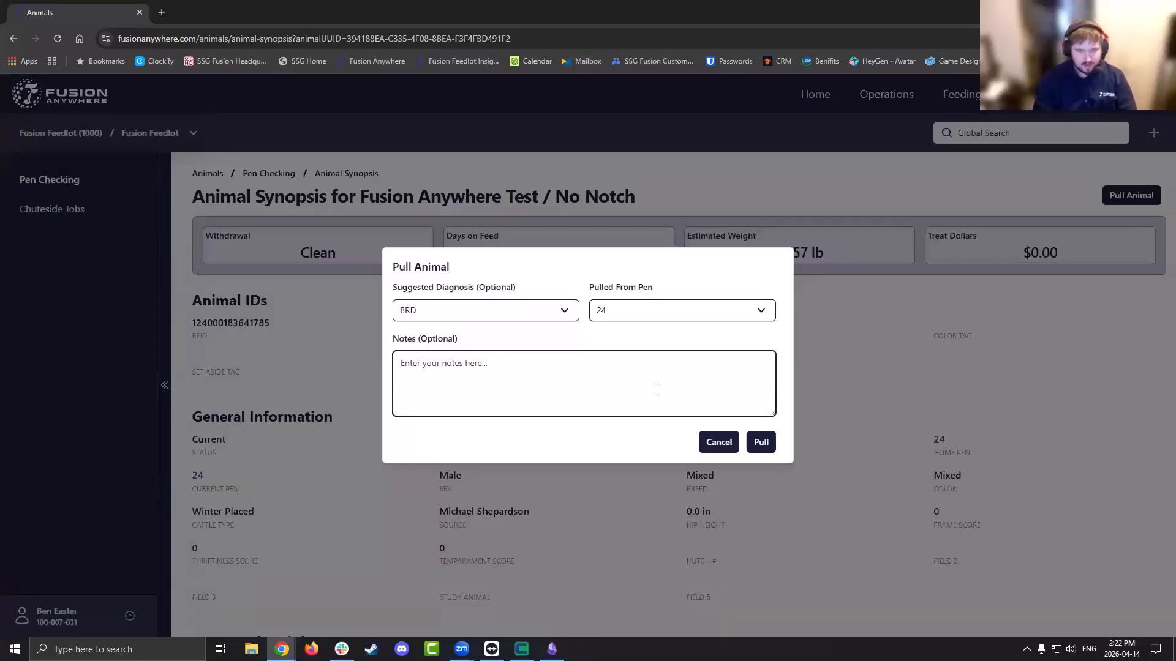
pyautogui.write('BReath')
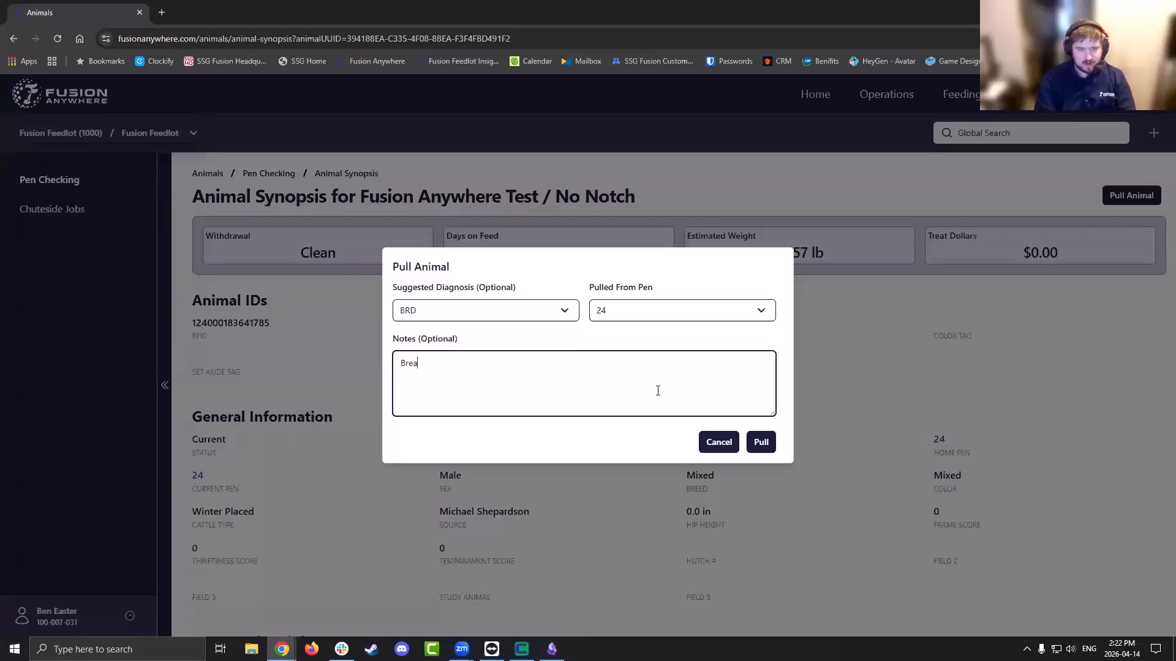
pyautogui.write('ing heavy')
pyautogui.press('Tab')
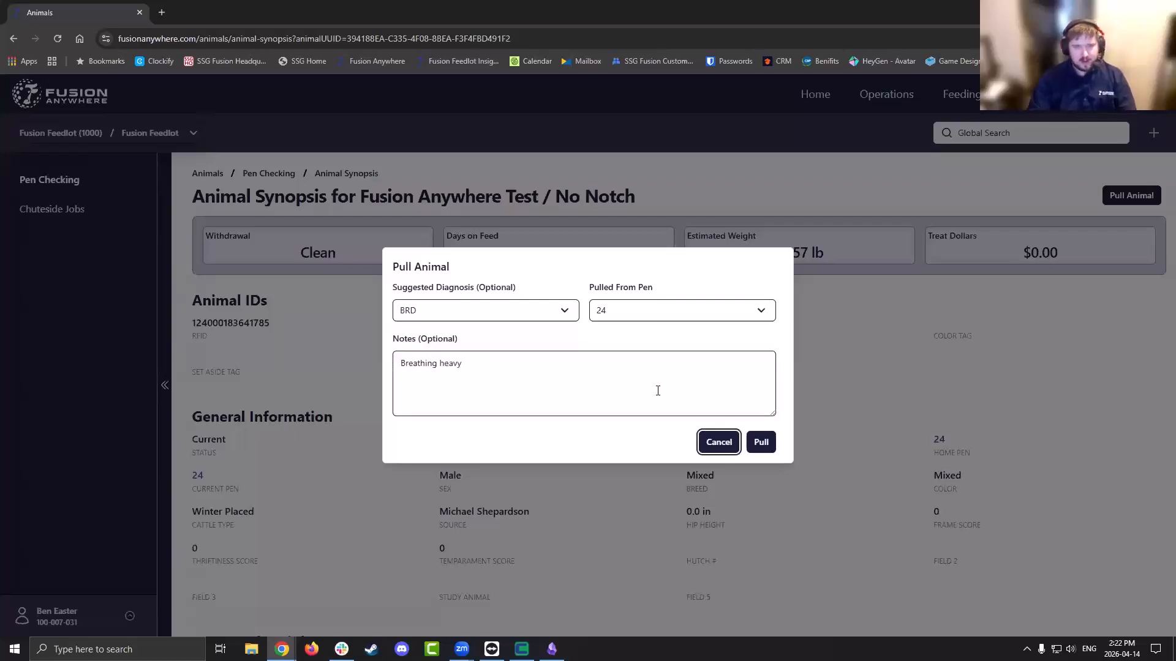
pyautogui.click(761, 443)
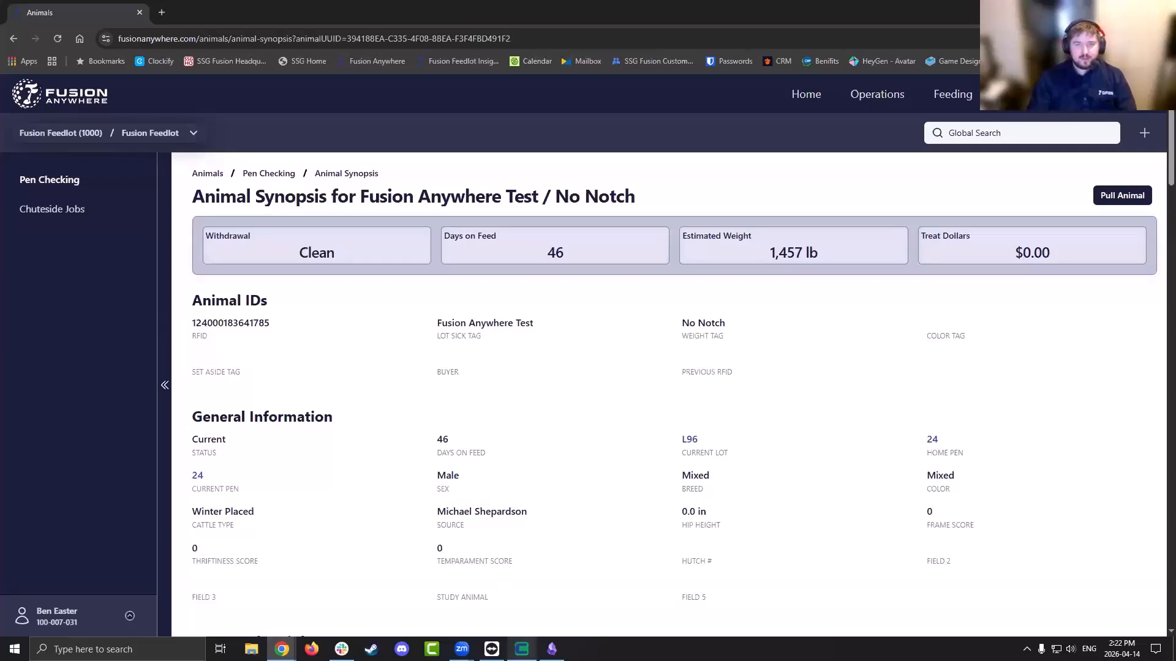
# In Fusion Chuteside's Animals grid, filter for RFID 1785 and select the L96 animal
pyautogui.click(522, 650)
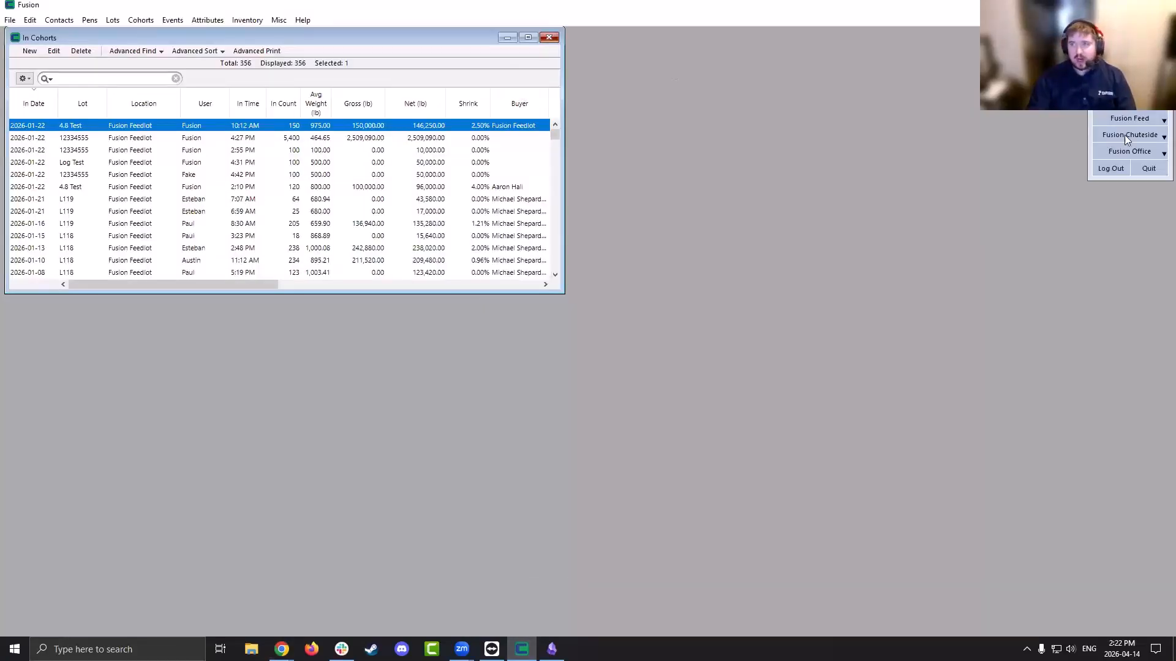
pyautogui.click(1145, 122)
pyautogui.click(1142, 136)
pyautogui.click(110, 20)
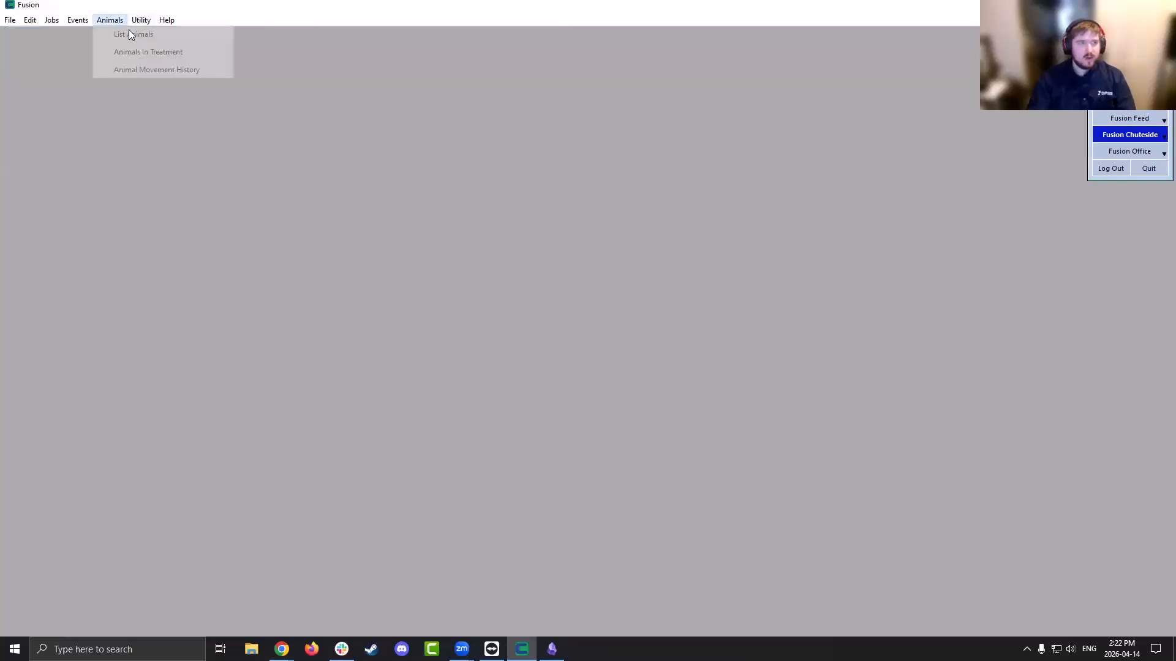
pyautogui.click(183, 32)
pyautogui.click(23, 78)
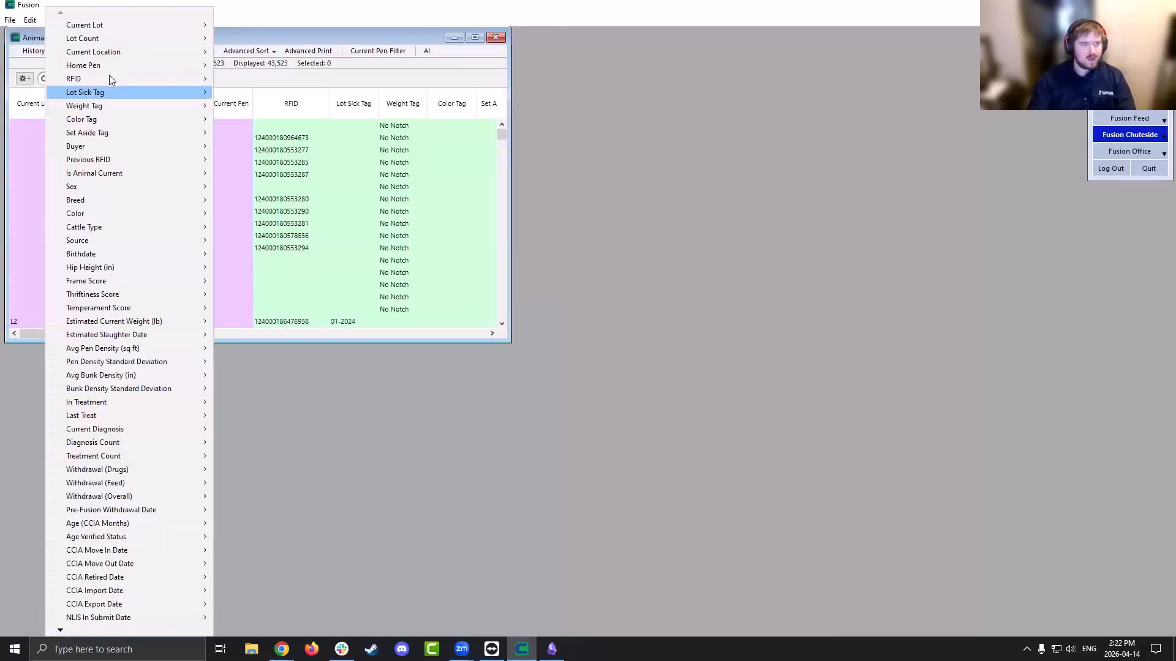
pyautogui.click(98, 78)
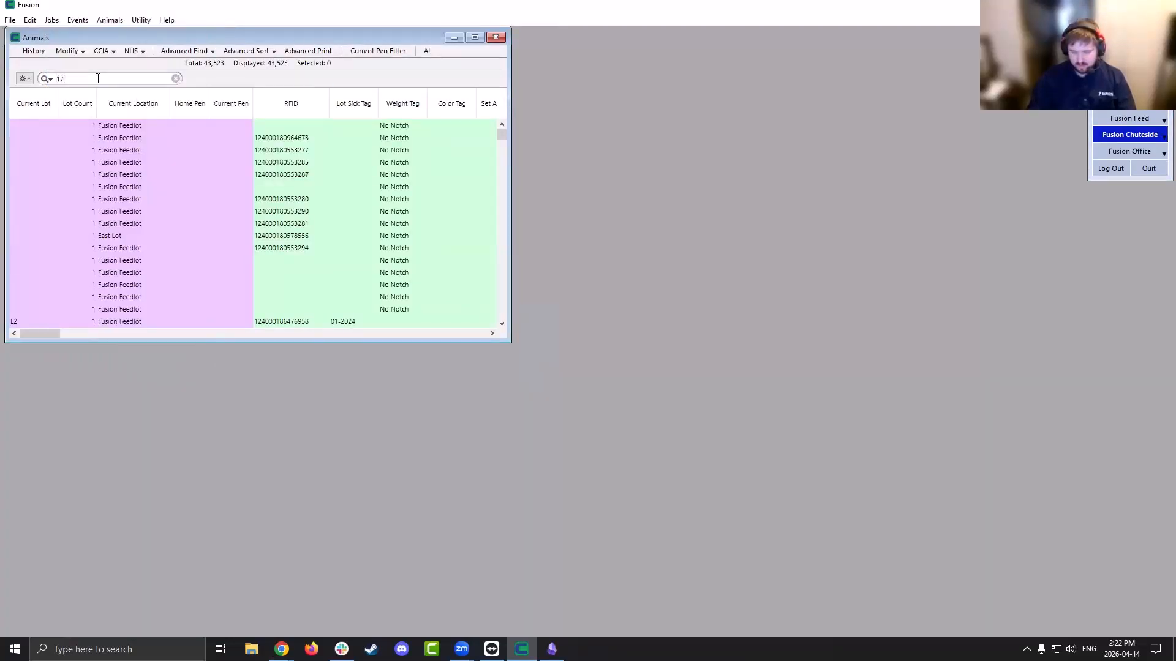
pyautogui.press('Return')
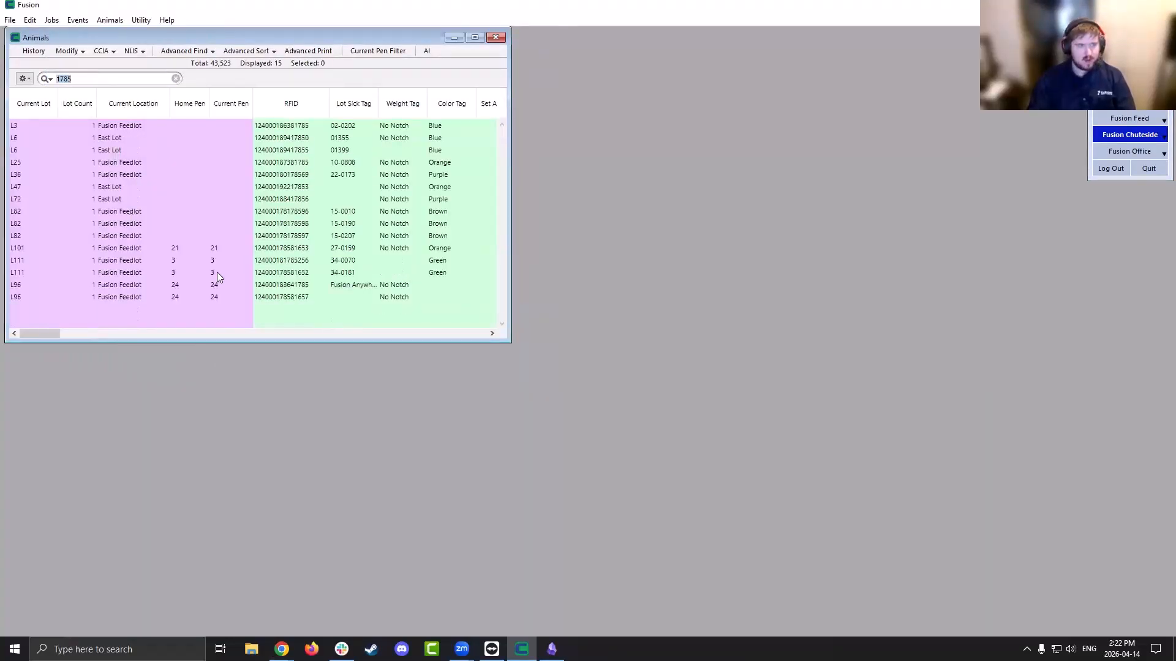
pyautogui.click(315, 286)
# Start a virtual Treat job for the selected animal, dismiss the port warnings, and load it
pyautogui.click(76, 55)
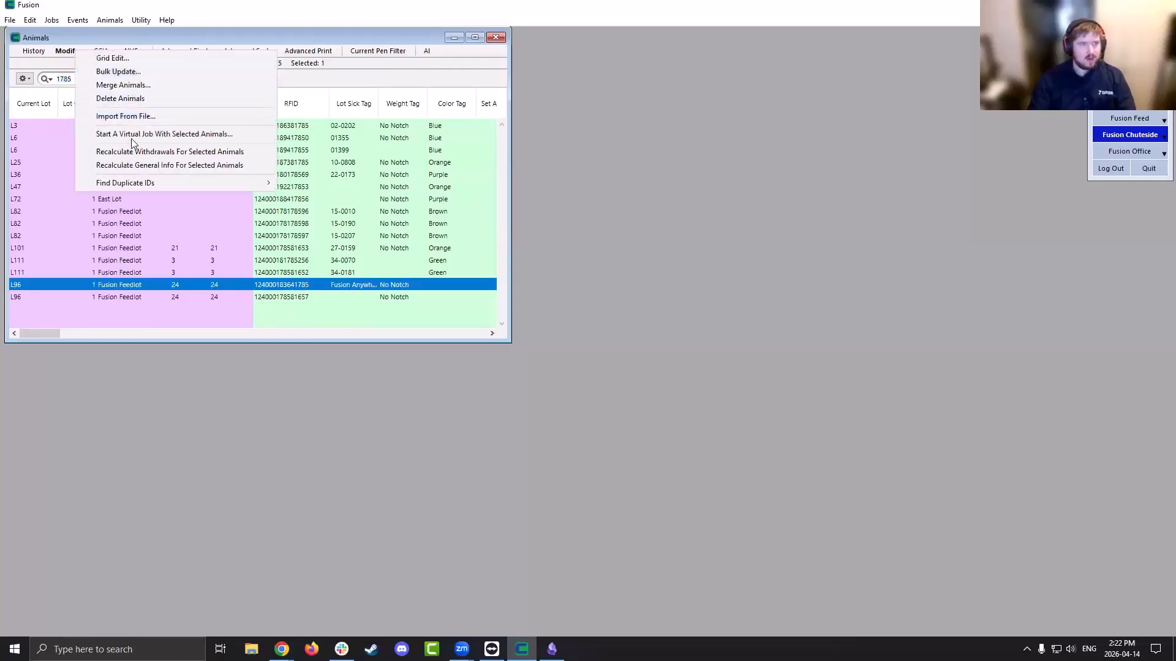
pyautogui.click(132, 138)
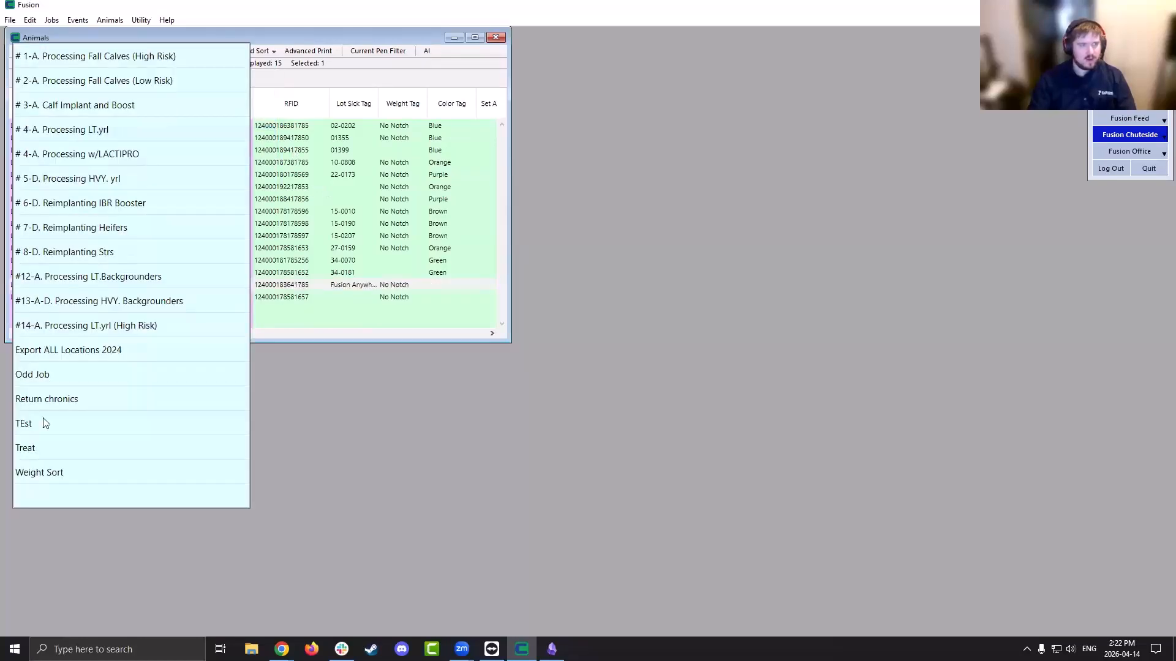
pyautogui.click(117, 449)
pyautogui.click(850, 392)
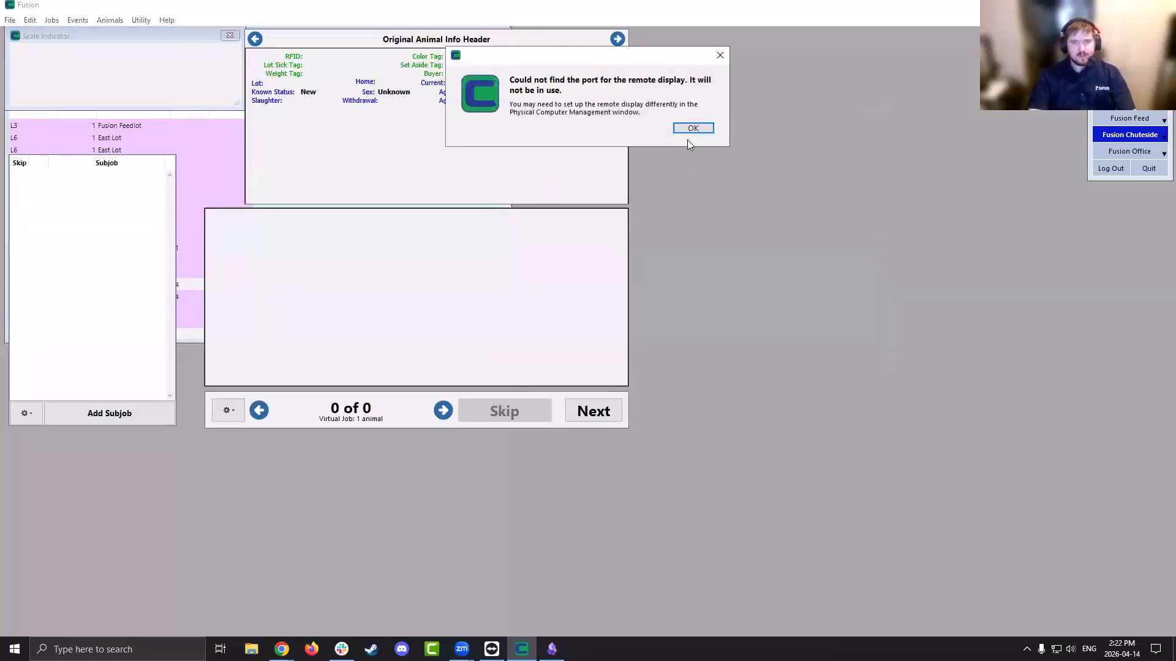
pyautogui.click(701, 131)
pyautogui.click(689, 131)
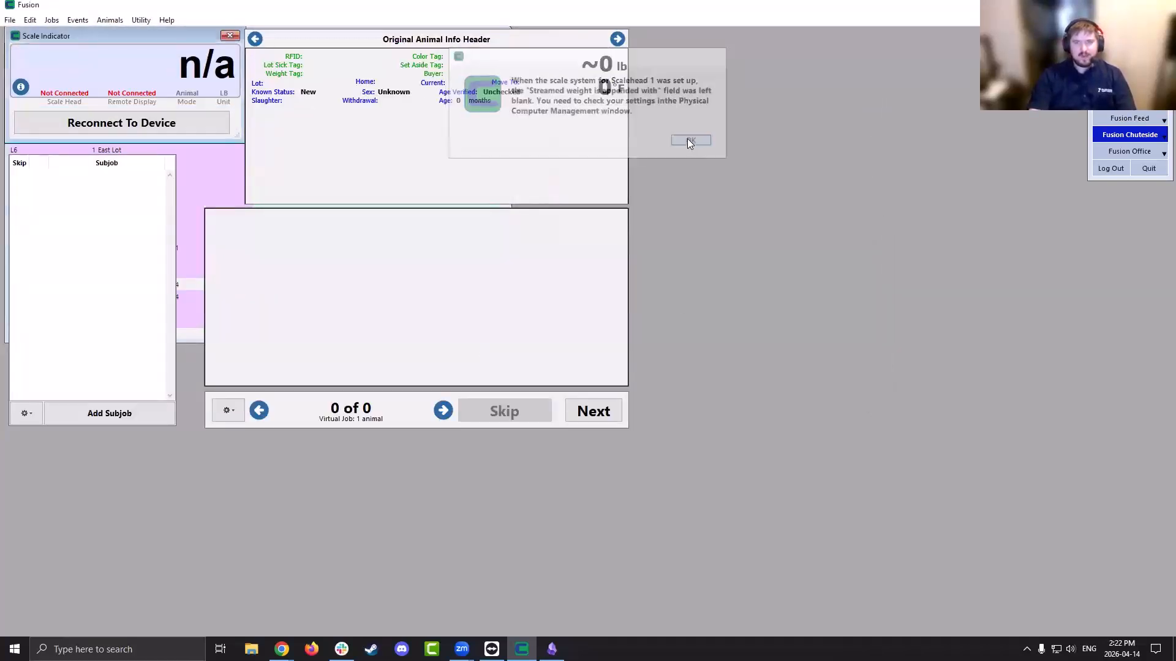
pyautogui.click(592, 413)
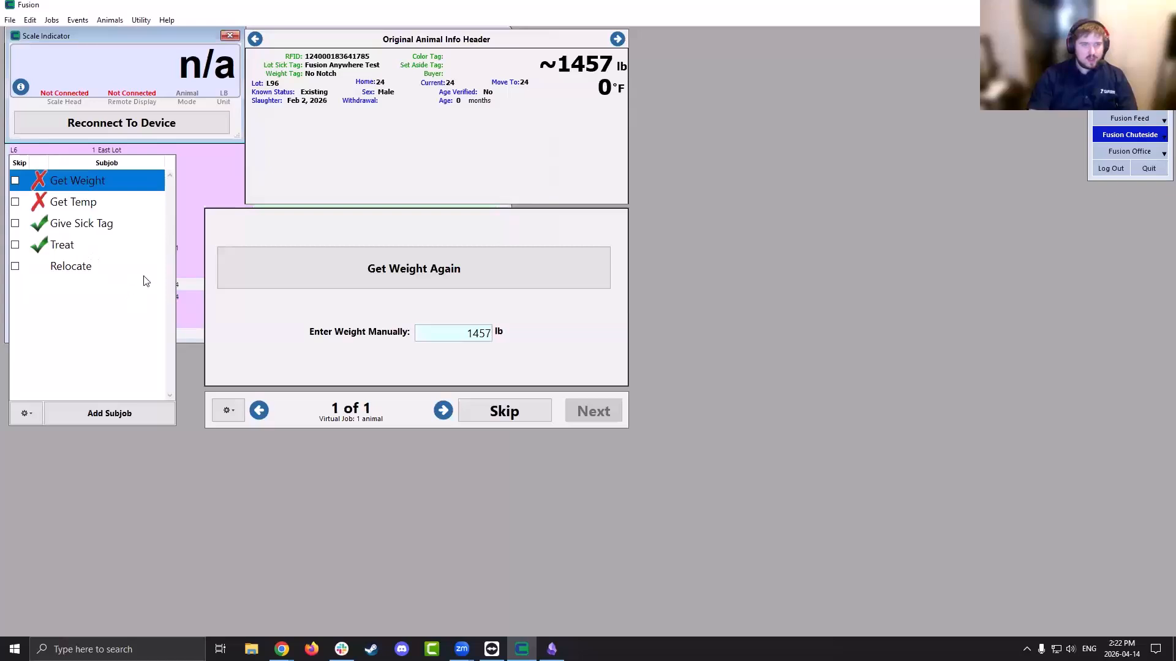
# Check the pen rider's note, set the Treat diagnosis to BRD, accept the warning, and return to Fusion Anywhere
pyautogui.click(144, 245)
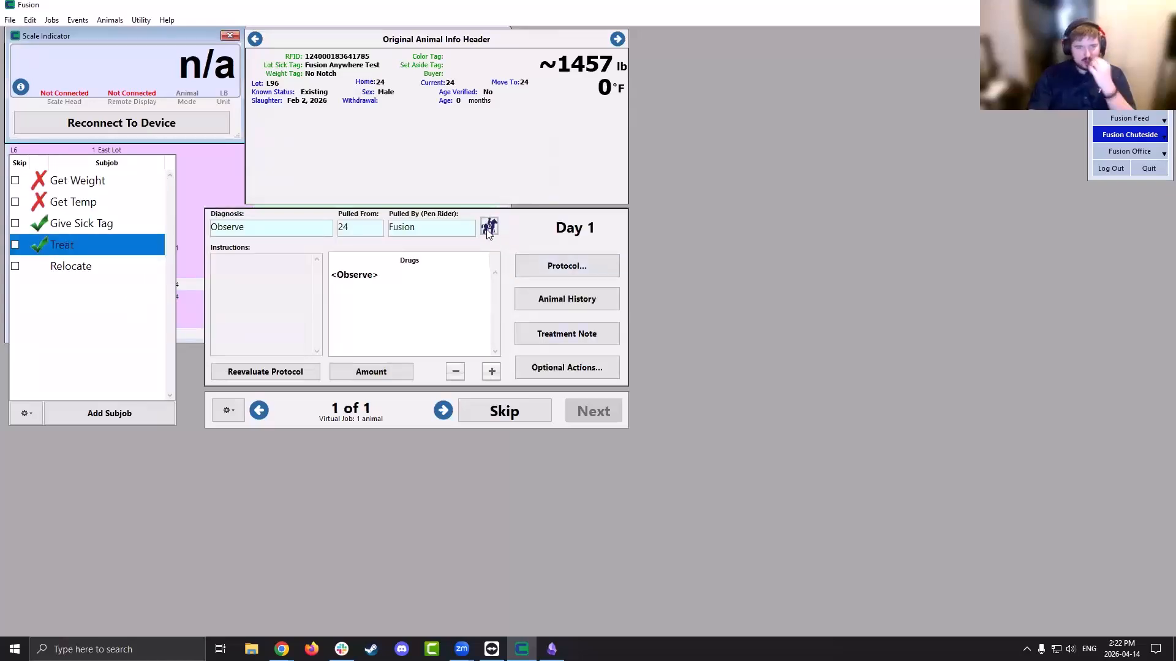
pyautogui.click(489, 231)
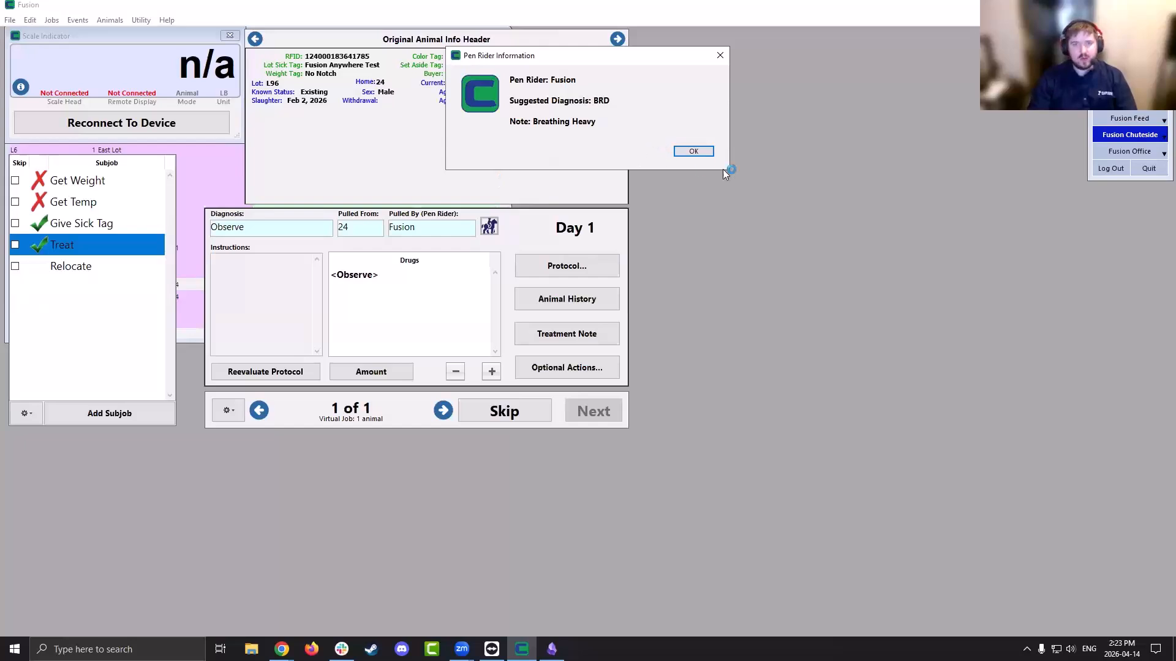
pyautogui.click(694, 152)
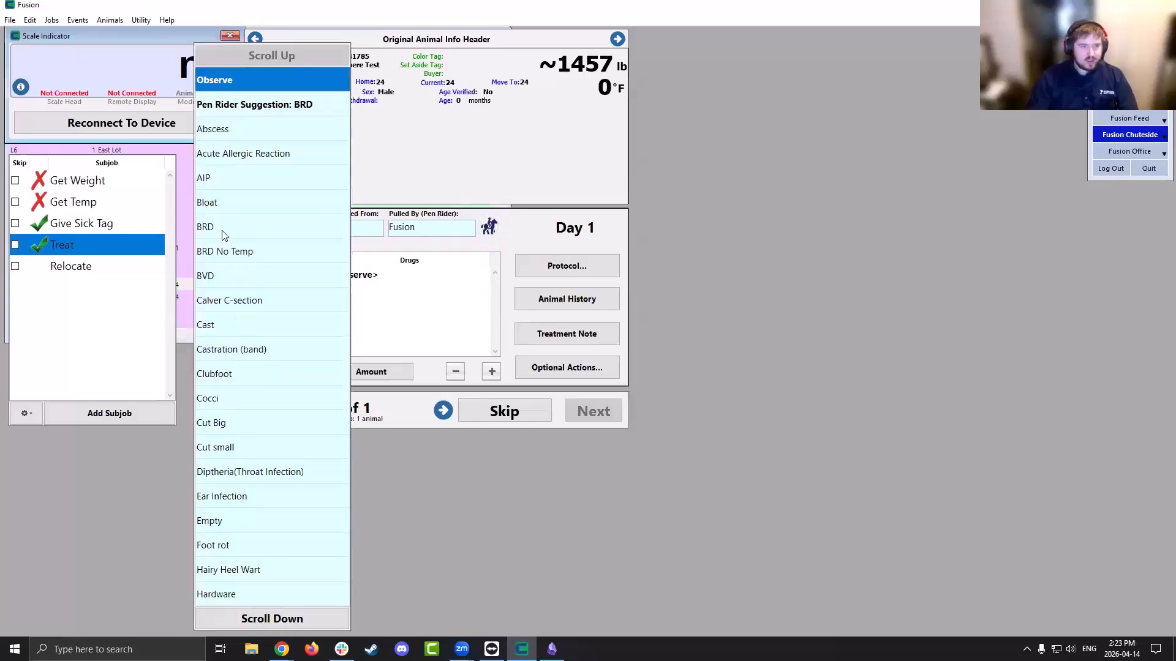
pyautogui.click(222, 233)
pyautogui.click(691, 163)
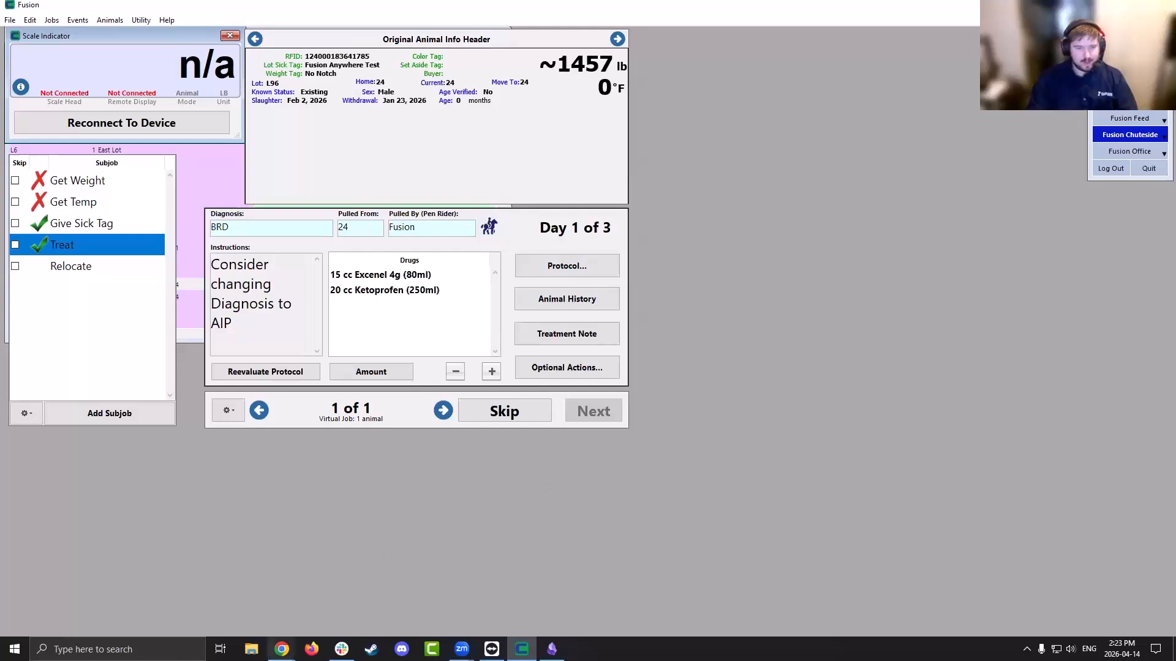
pyautogui.moveTo(281, 649)
pyautogui.click(368, 613)
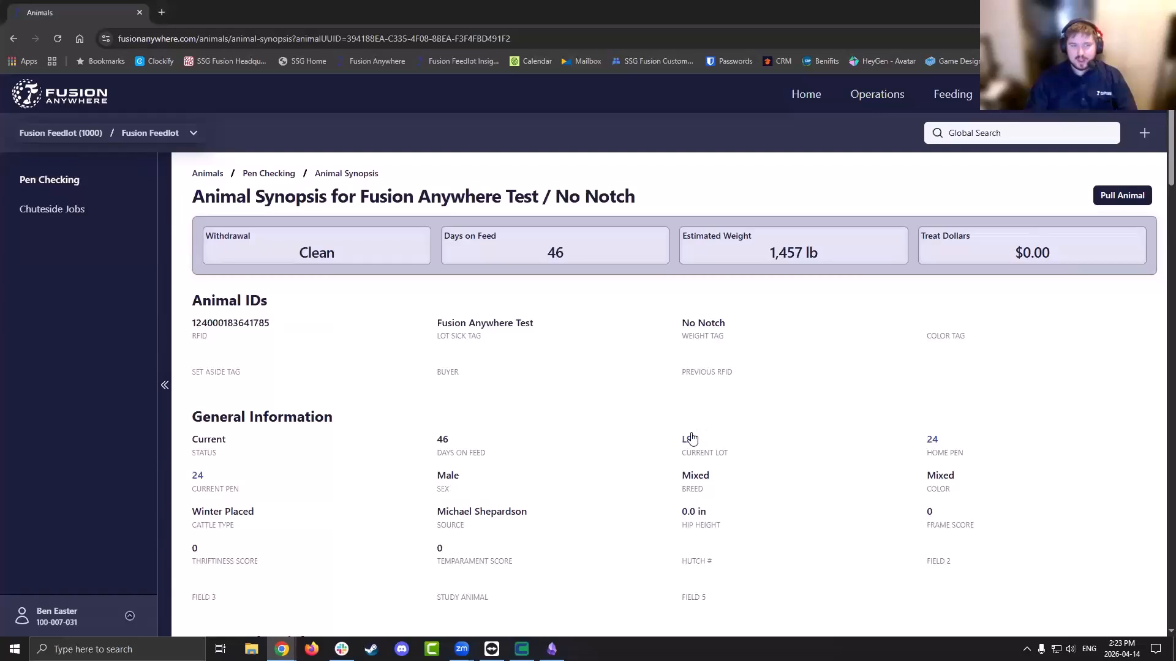
pyautogui.click(1144, 133)
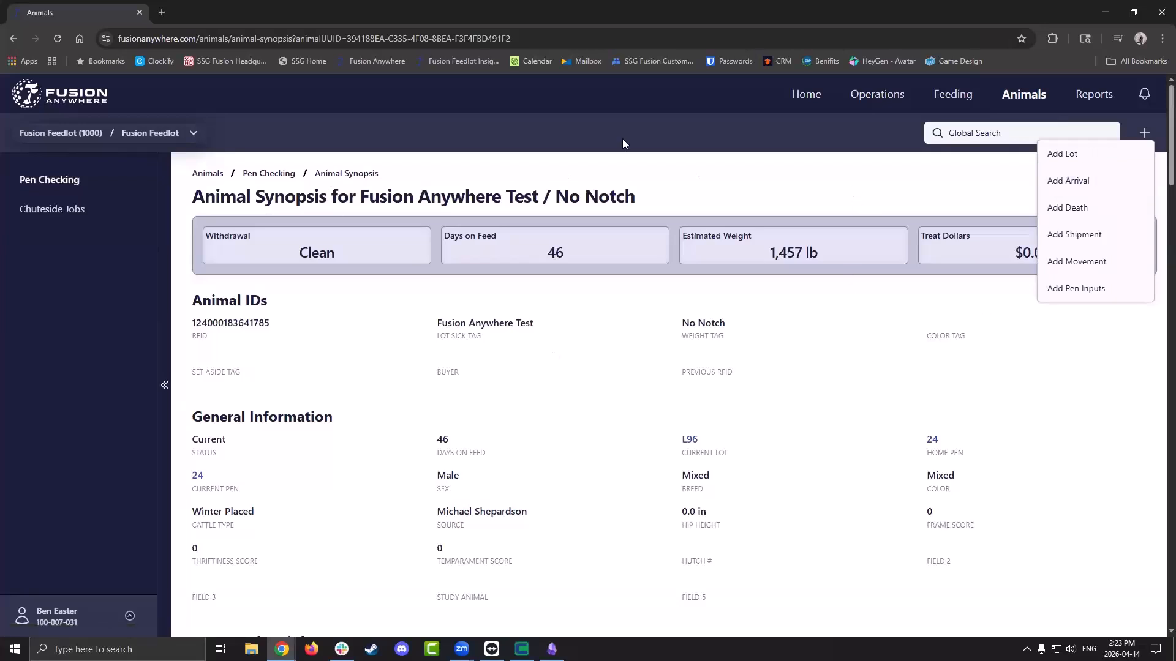
pyautogui.click(751, 195)
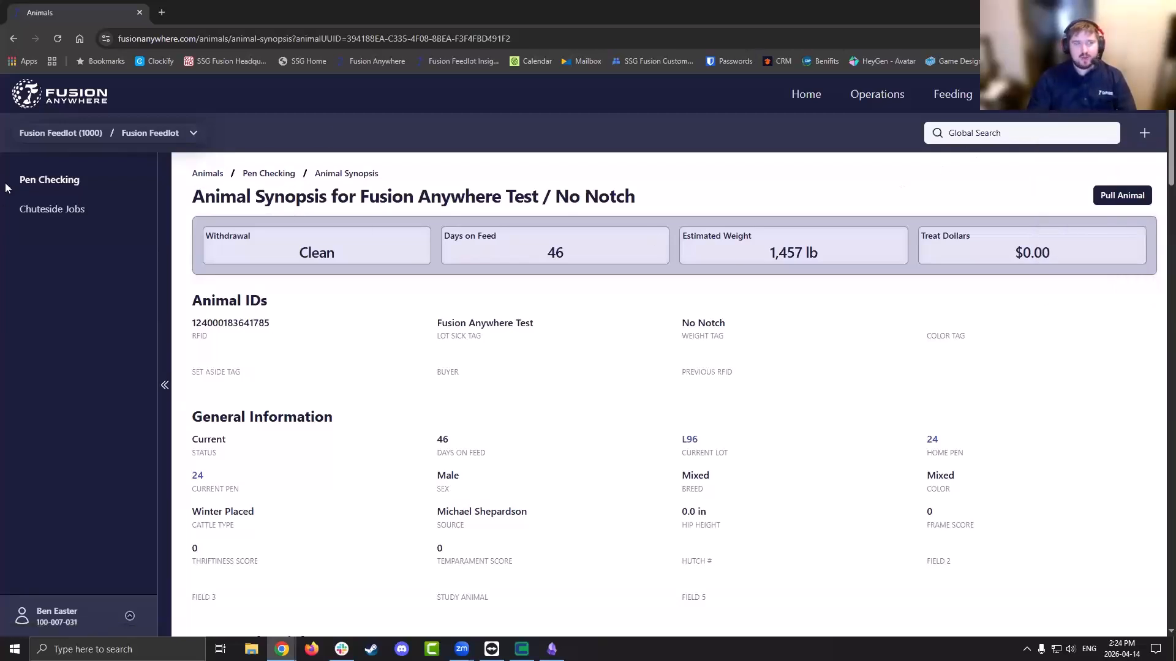
pyautogui.click(64, 181)
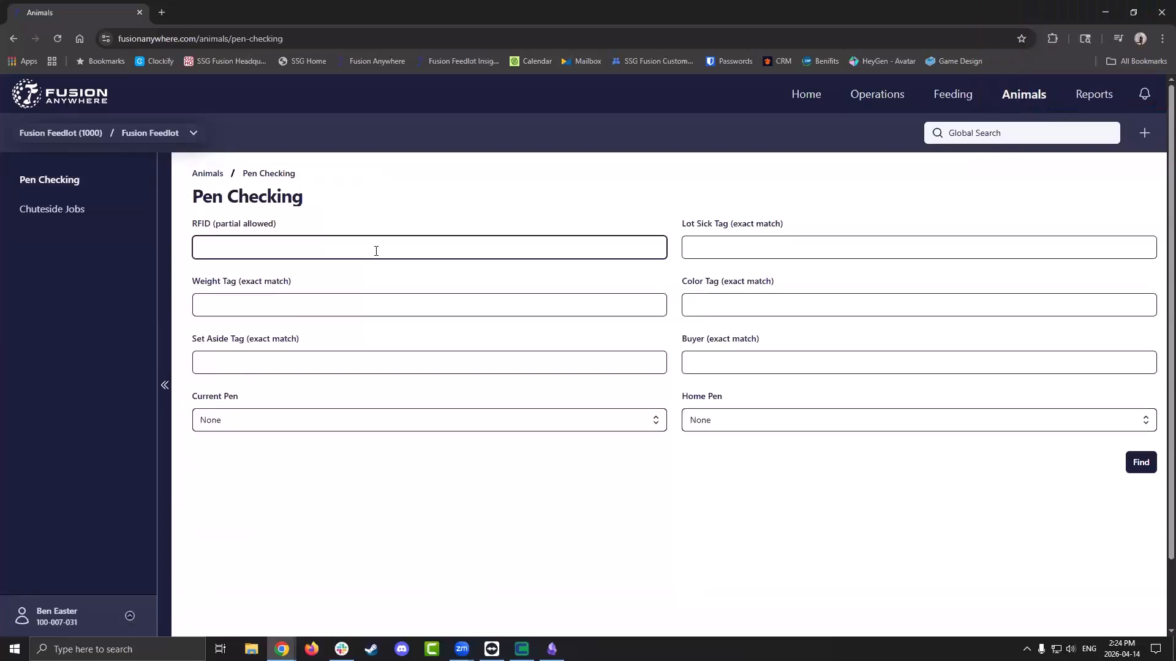
pyautogui.write('1785')
pyautogui.press('Tab')
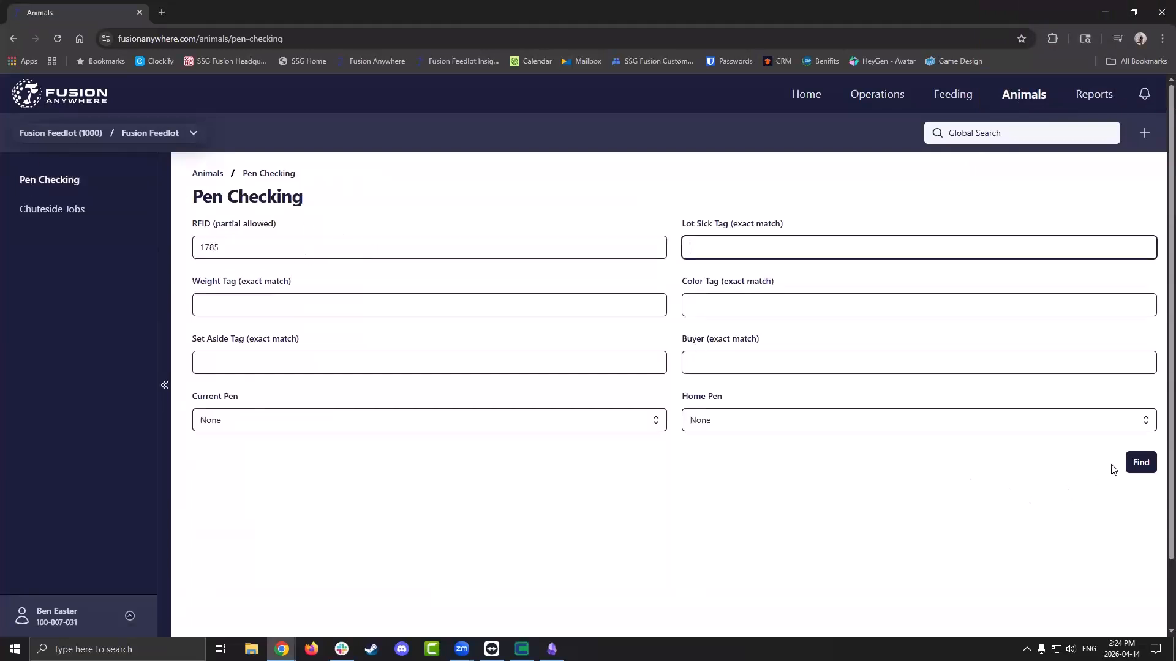
pyautogui.click(1133, 463)
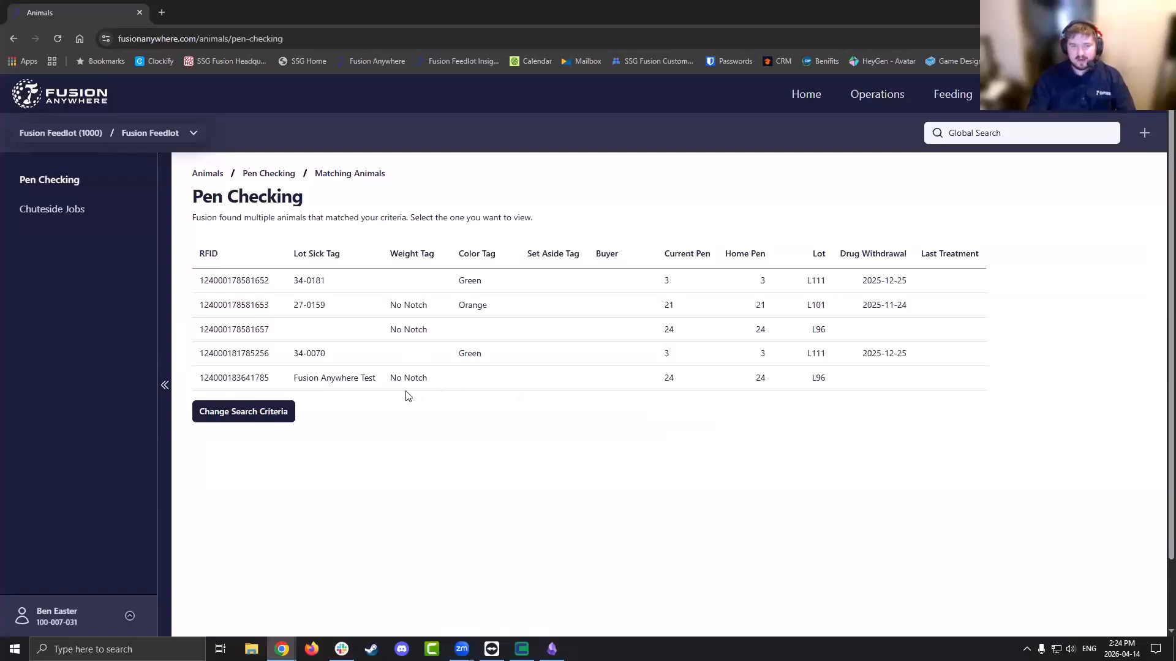
pyautogui.click(377, 386)
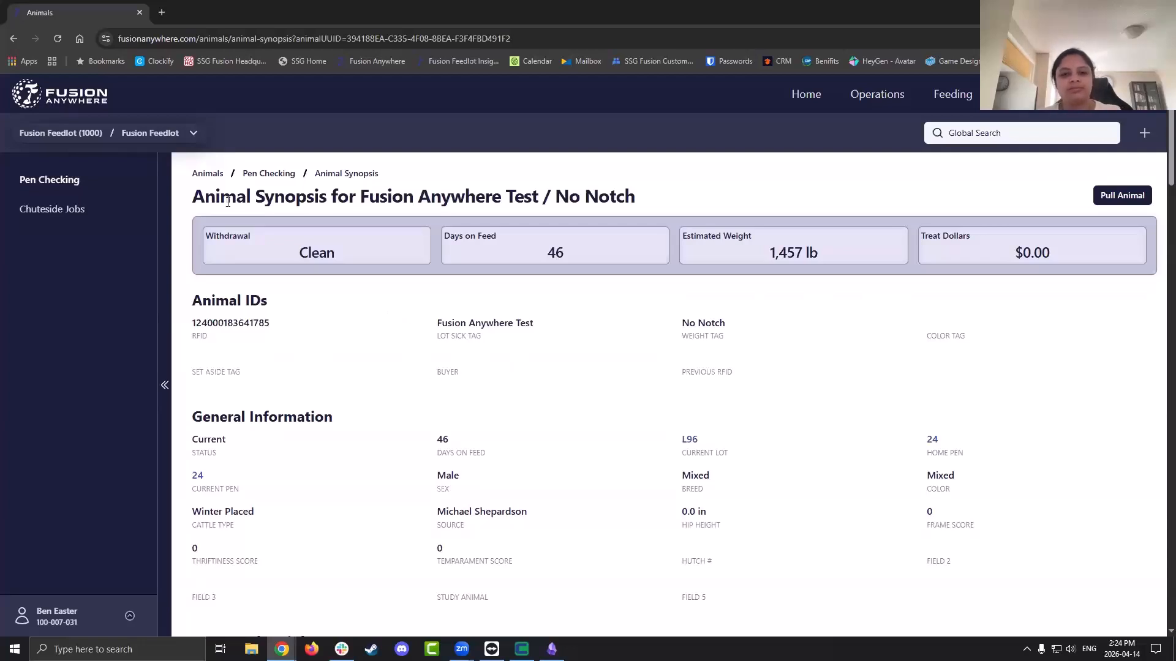
# Search Pen Checking for animals whose RFID contains 124
pyautogui.click(270, 175)
pyautogui.click(327, 246)
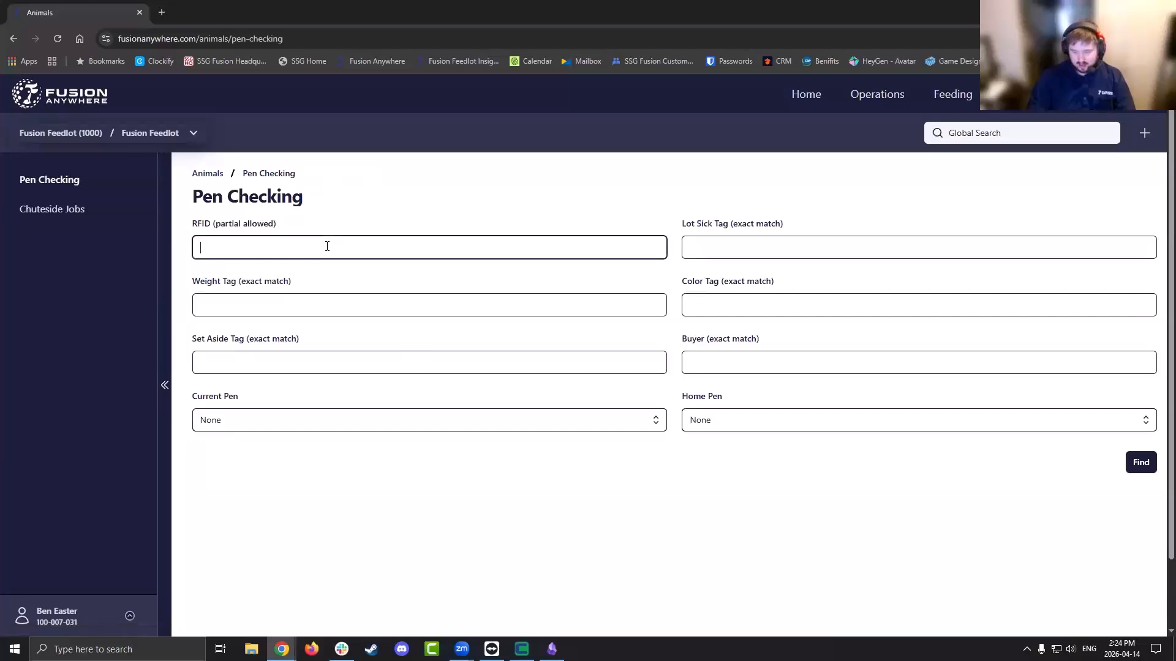
pyautogui.write('124')
pyautogui.press('Tab')
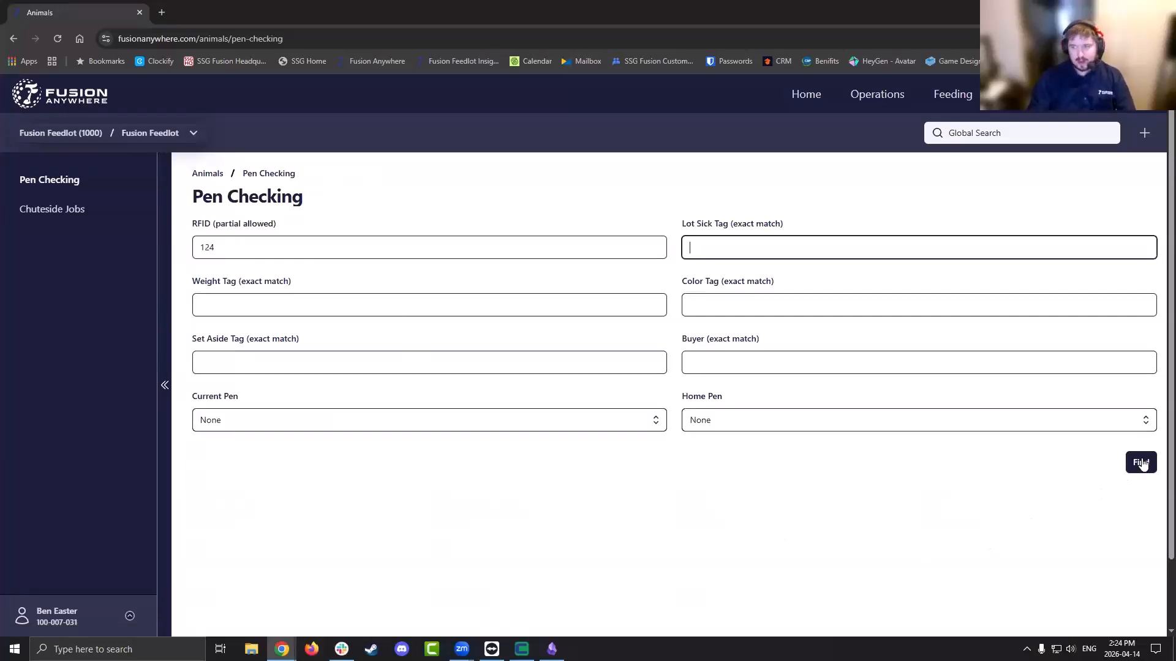
pyautogui.click(1139, 462)
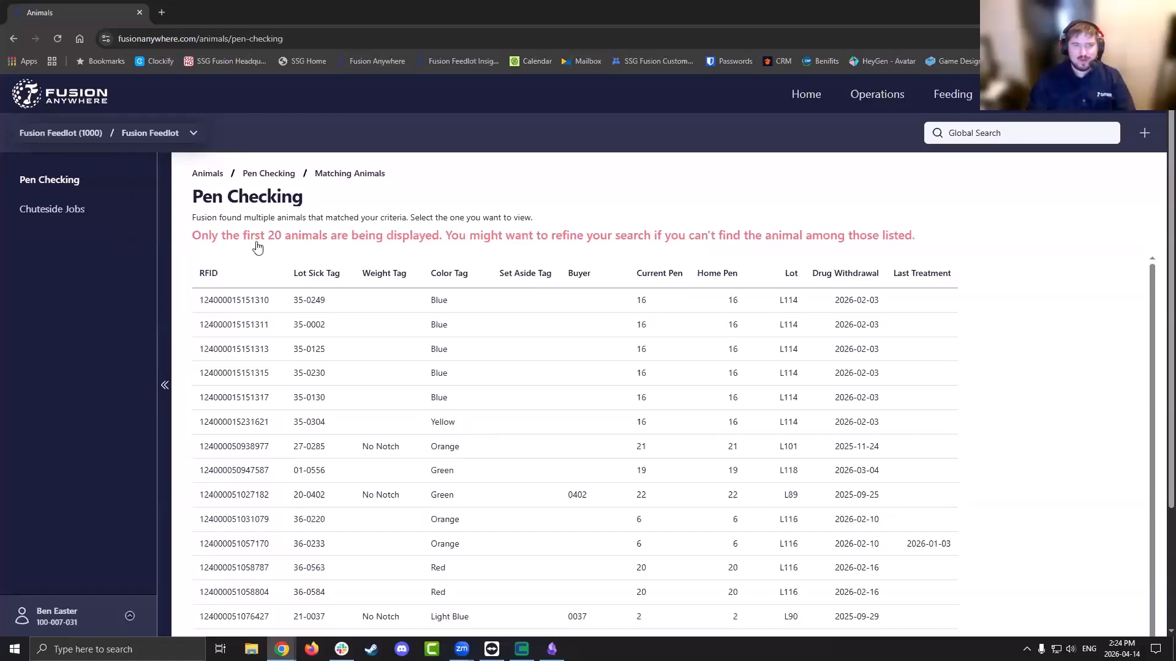
# Review the results, noting only 20 animals are shown, then return to the search form
pyautogui.moveTo(194, 240); pyautogui.dragTo(948, 242)
pyautogui.click(948, 242)
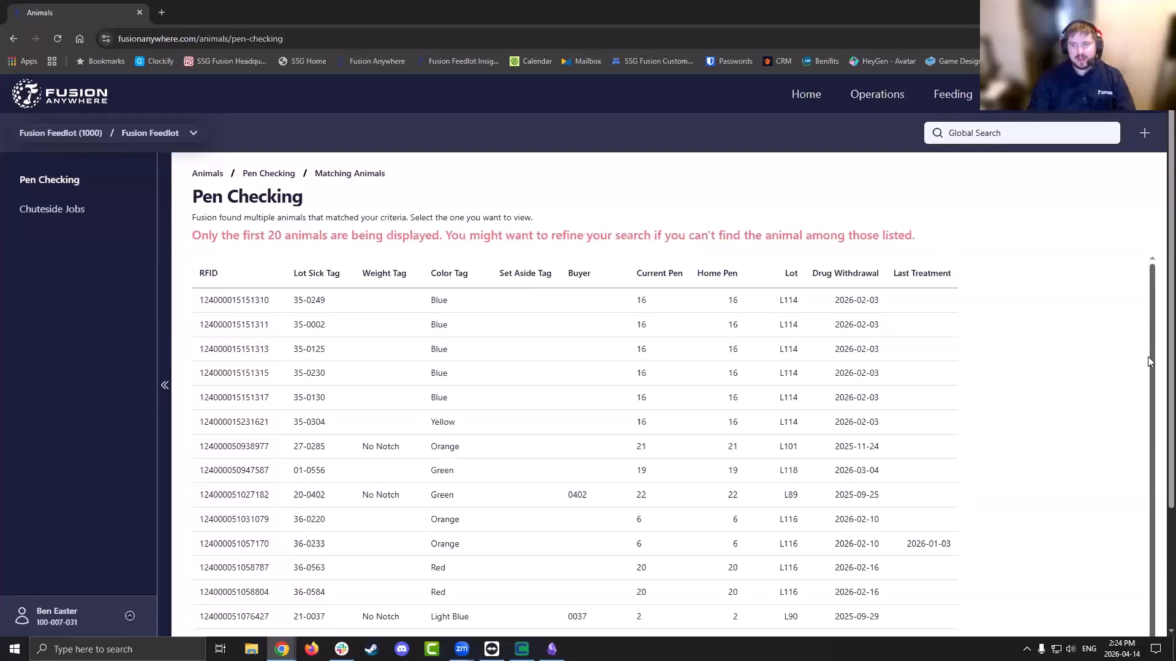
pyautogui.scroll(-1, 1147, 356)
pyautogui.scroll(-2, 1102, 367)
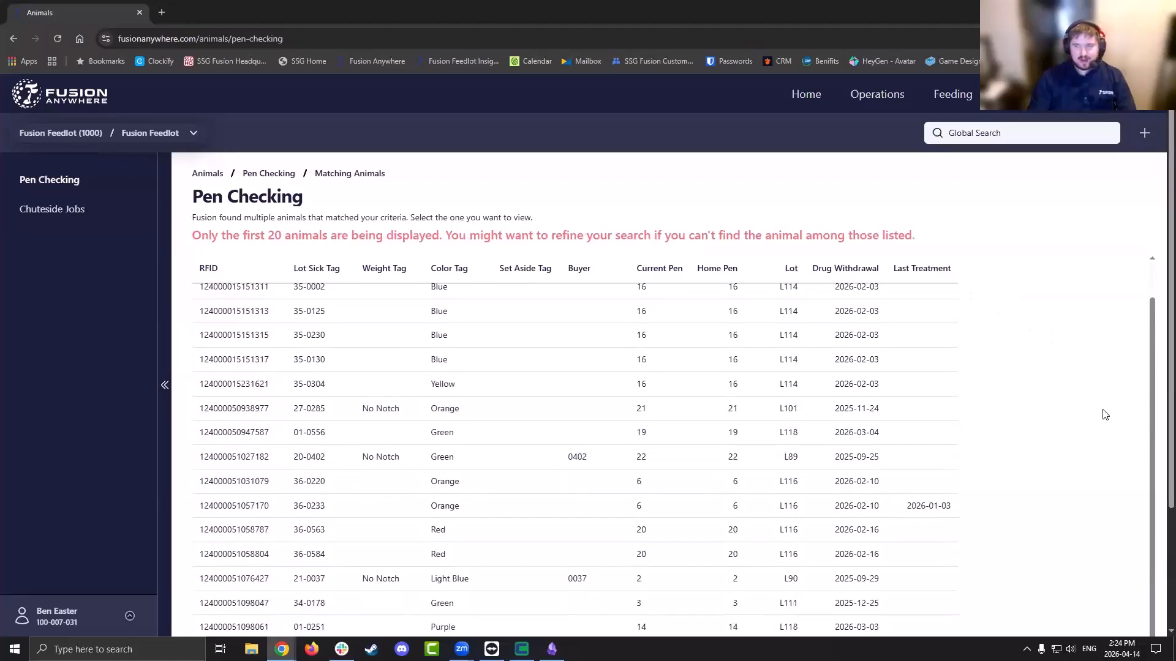
pyautogui.scroll(-2, 1154, 551)
pyautogui.scroll(-1, 1153, 583)
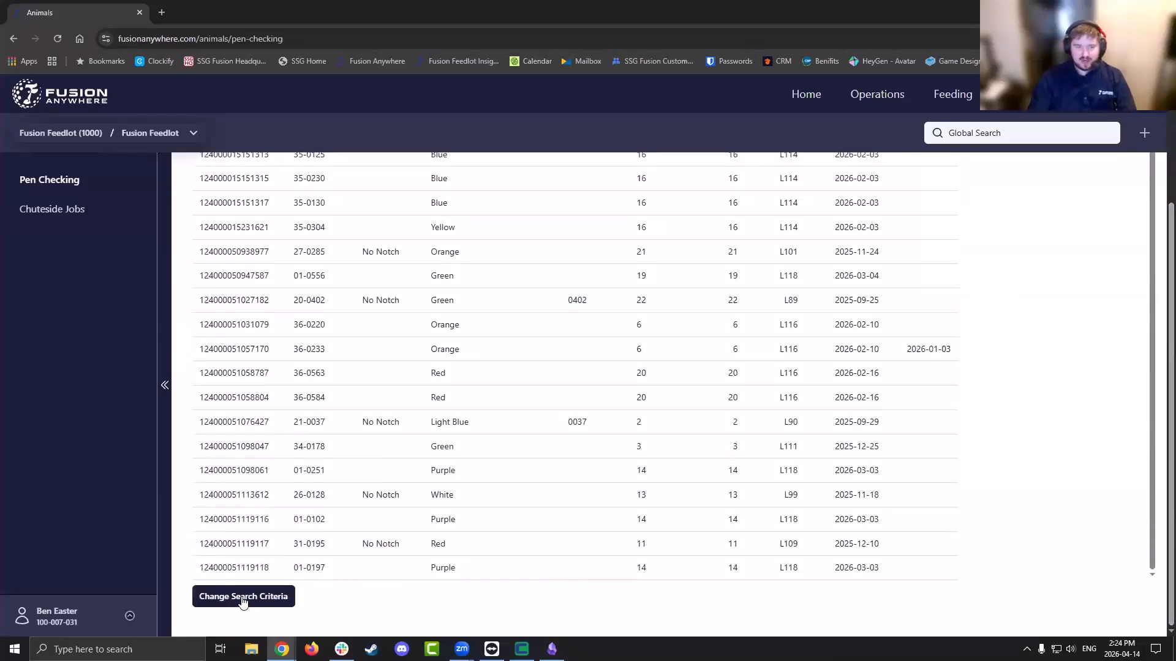
pyautogui.click(285, 603)
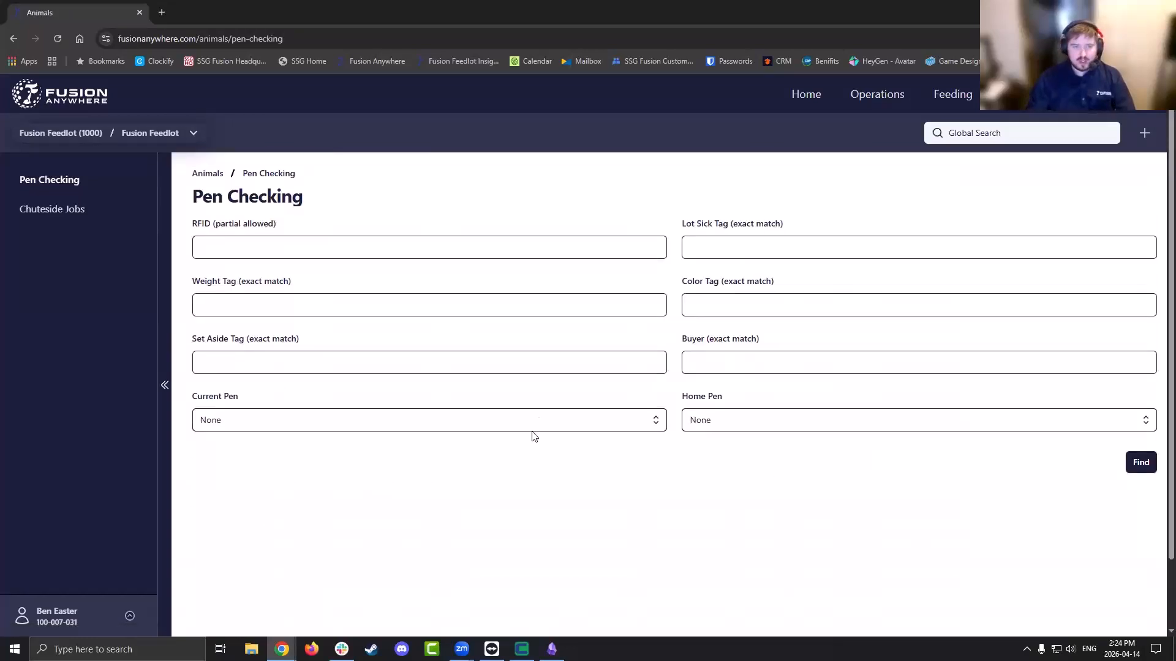
# Search current pen 1 for RFIDs containing 124 and open the 17-0005 / No Notch synopsis
pyautogui.click(274, 422)
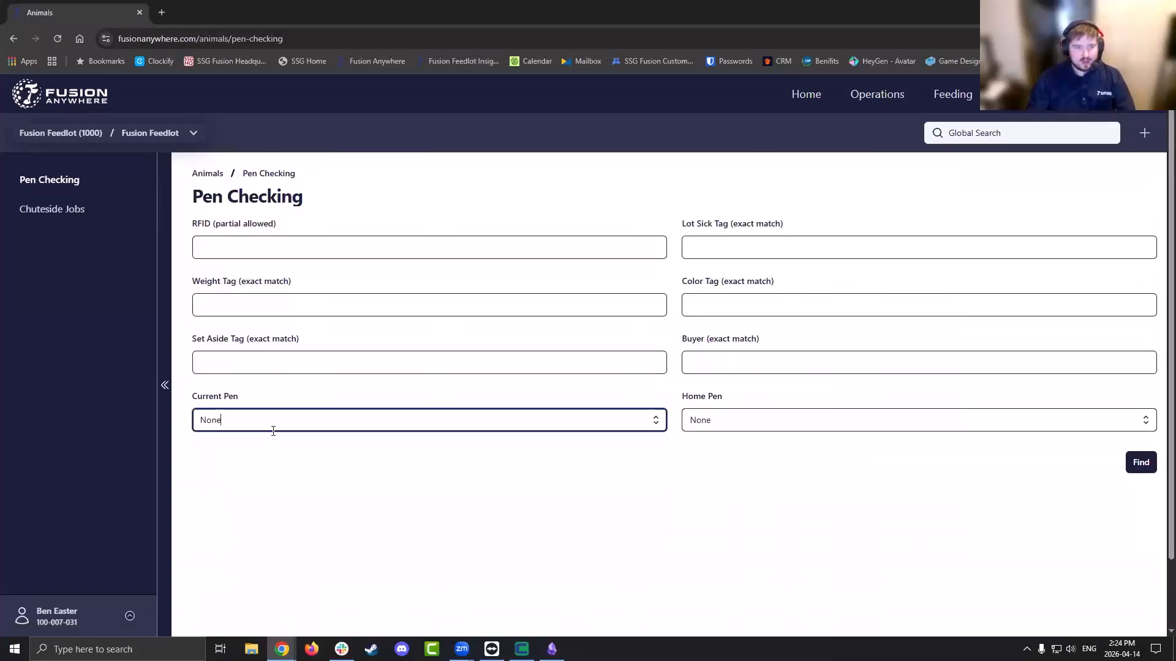
pyautogui.click(654, 420)
pyautogui.click(232, 539)
pyautogui.click(248, 248)
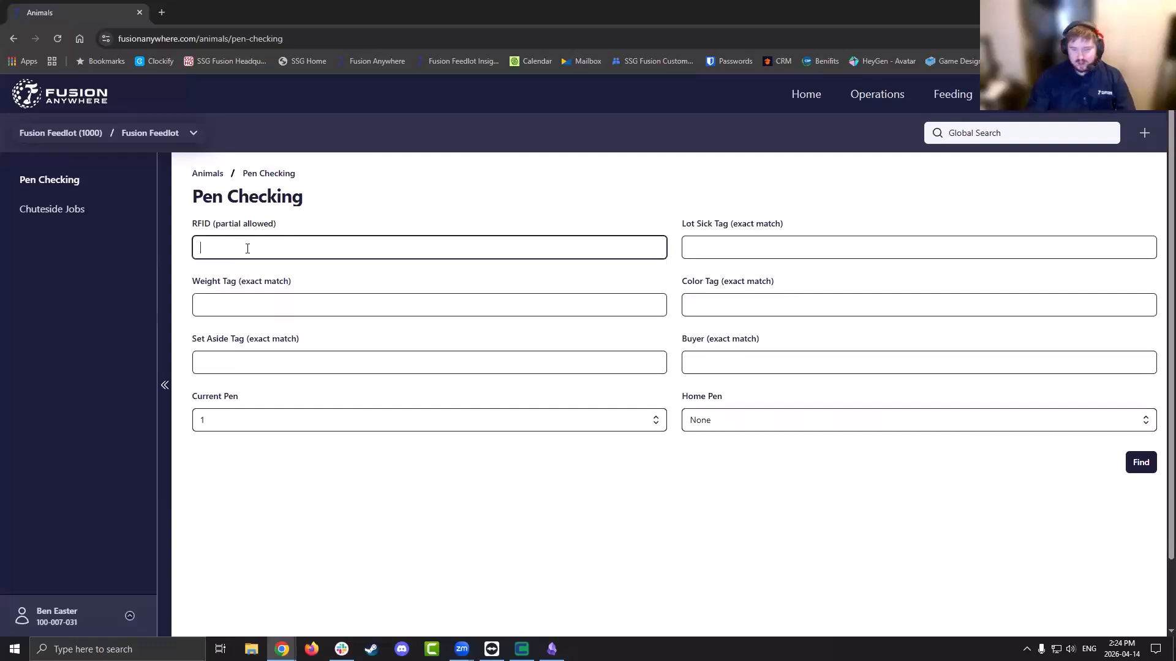
pyautogui.write('124')
pyautogui.press('Tab')
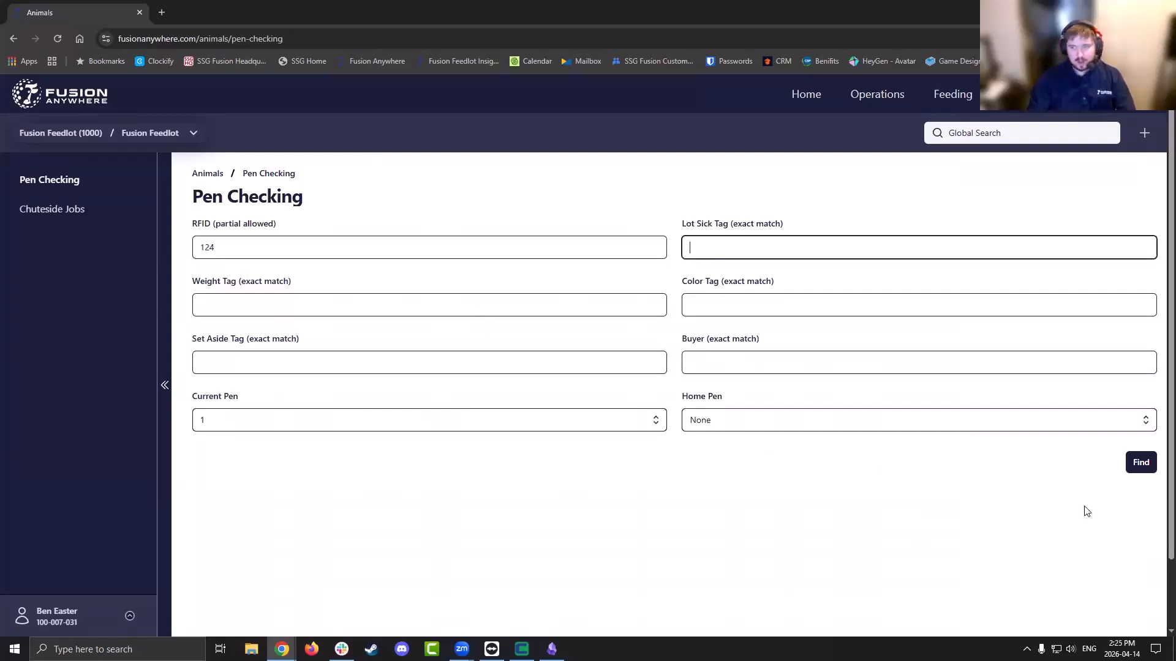
pyautogui.click(1140, 465)
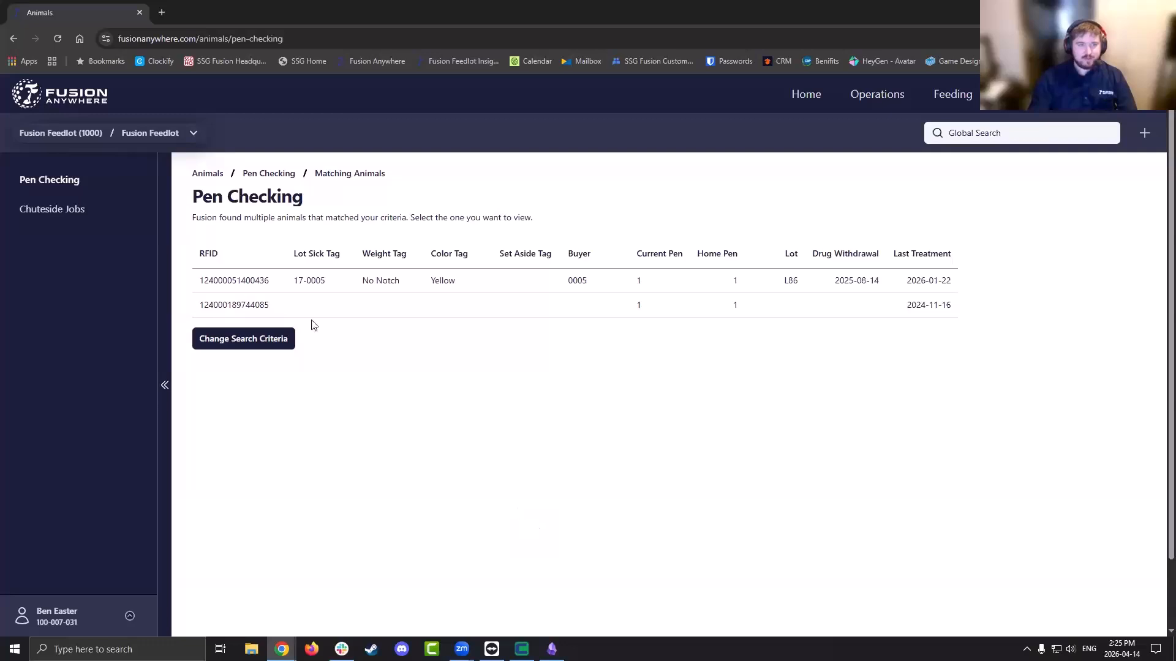
pyautogui.click(279, 286)
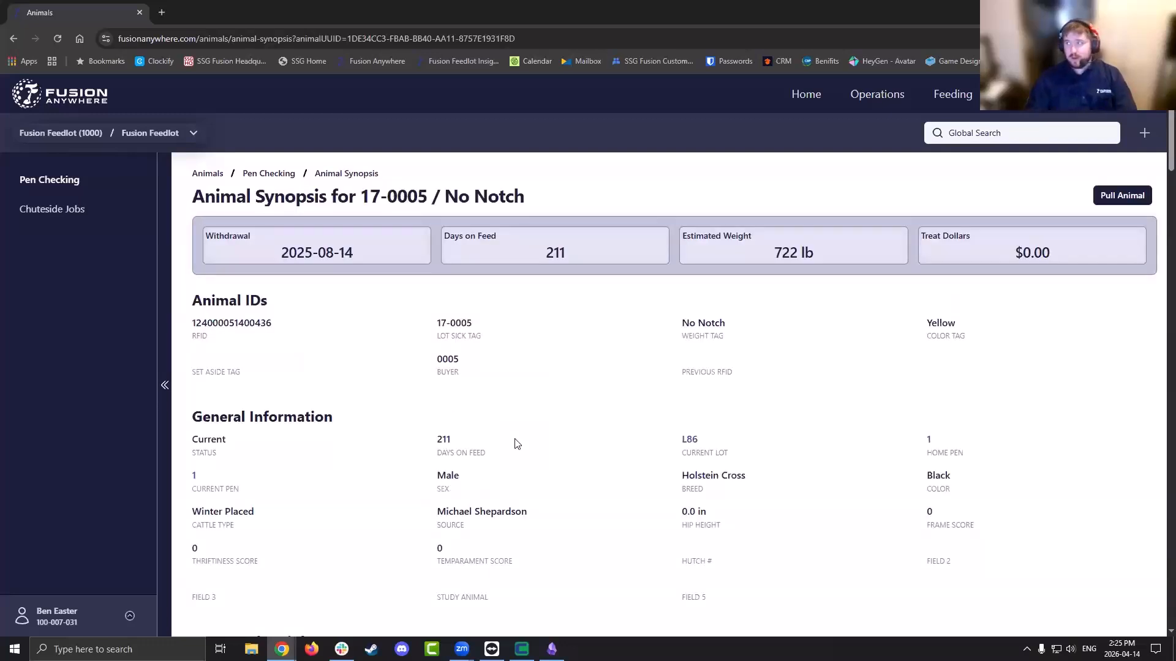